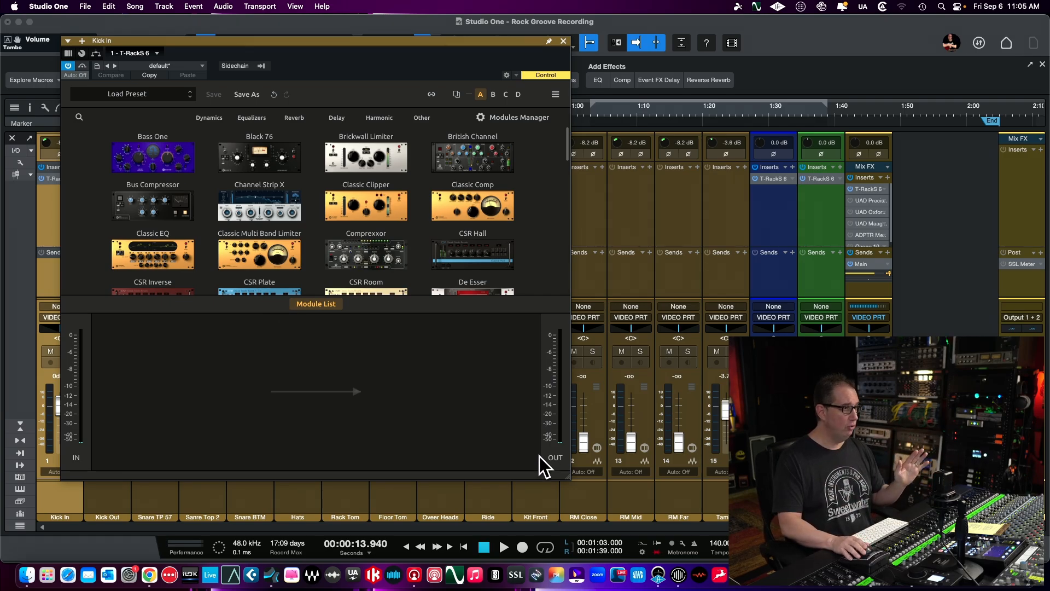
Step: Enlarge the T-RackS 6 plug-in window on the Kick In channel slightly and reposition it over the mixer
mouse_move(579, 481)
mouse_down()
mouse_move(569, 482)
mouse_move(581, 501)
mouse_up()
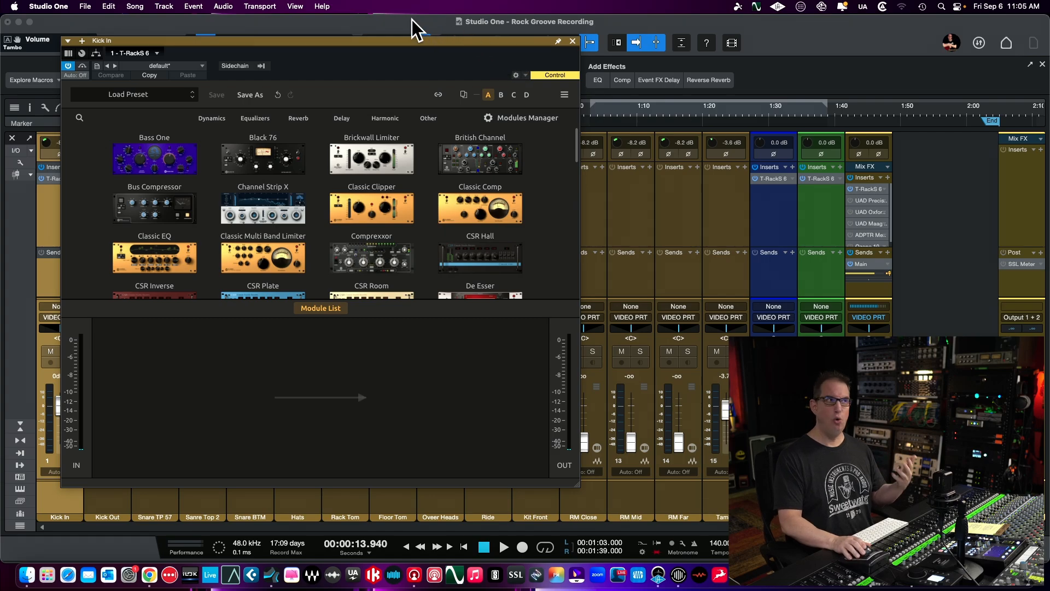
drag(340, 41, 320, 33)
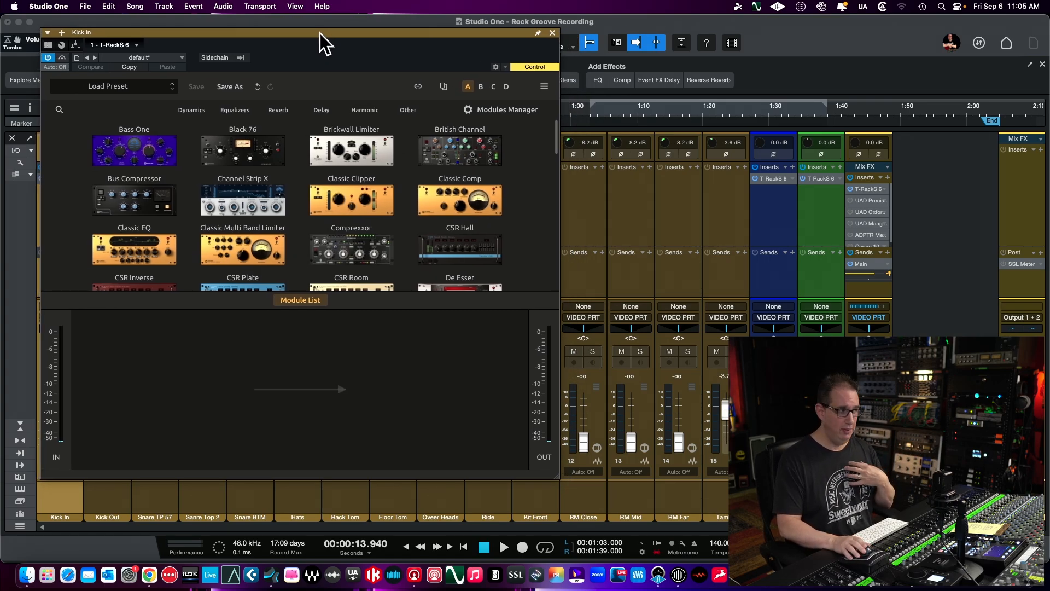
drag(316, 36, 323, 37)
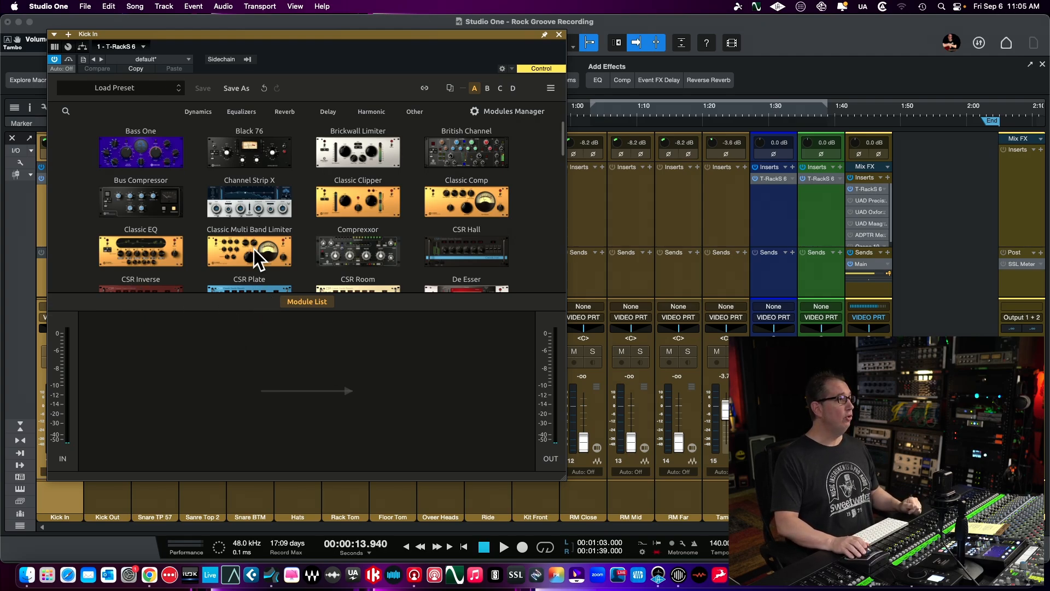
Step: Hide and reshow the T-RackS module list, and look through all modules from Bass One to White Channel
click(294, 302)
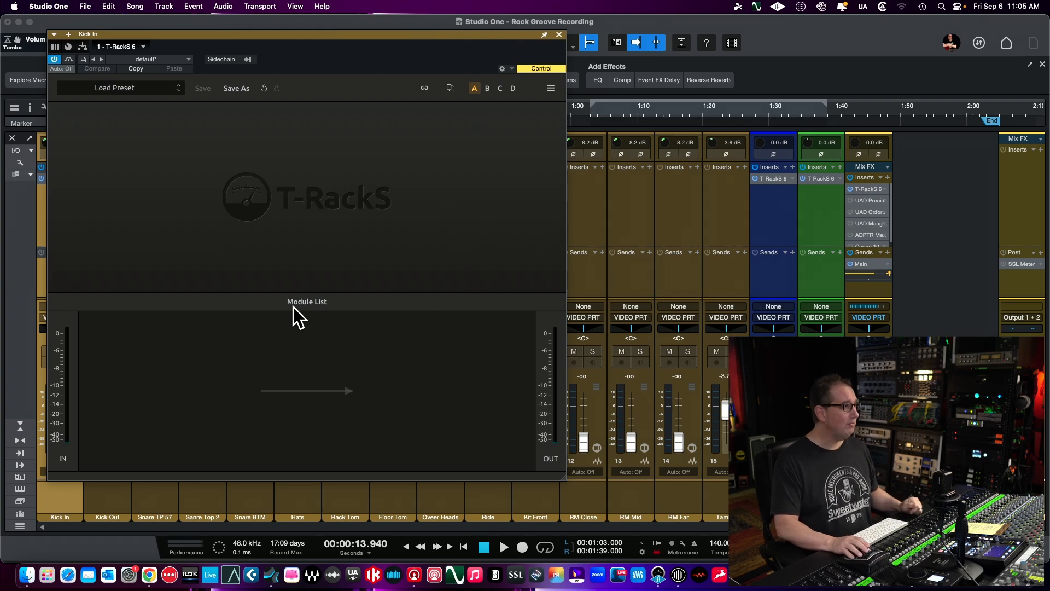
click(303, 303)
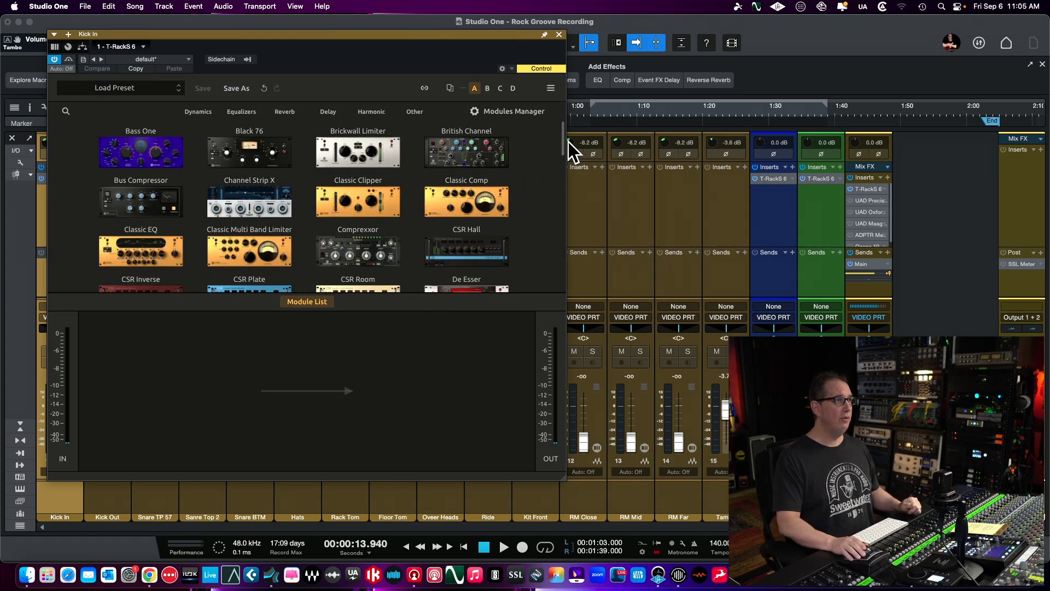
drag(564, 143, 567, 280)
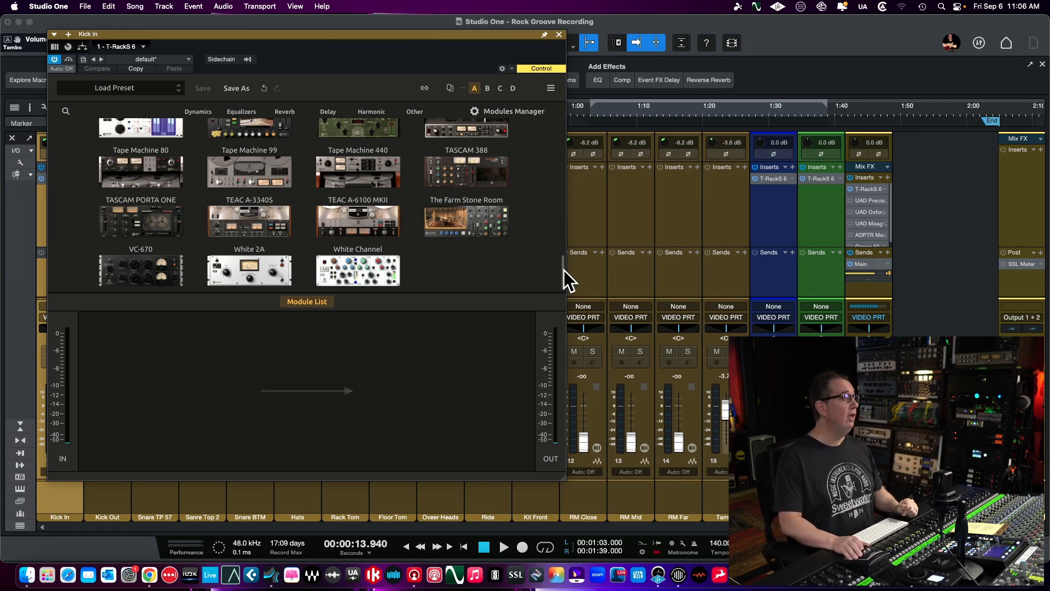
drag(564, 270, 557, 117)
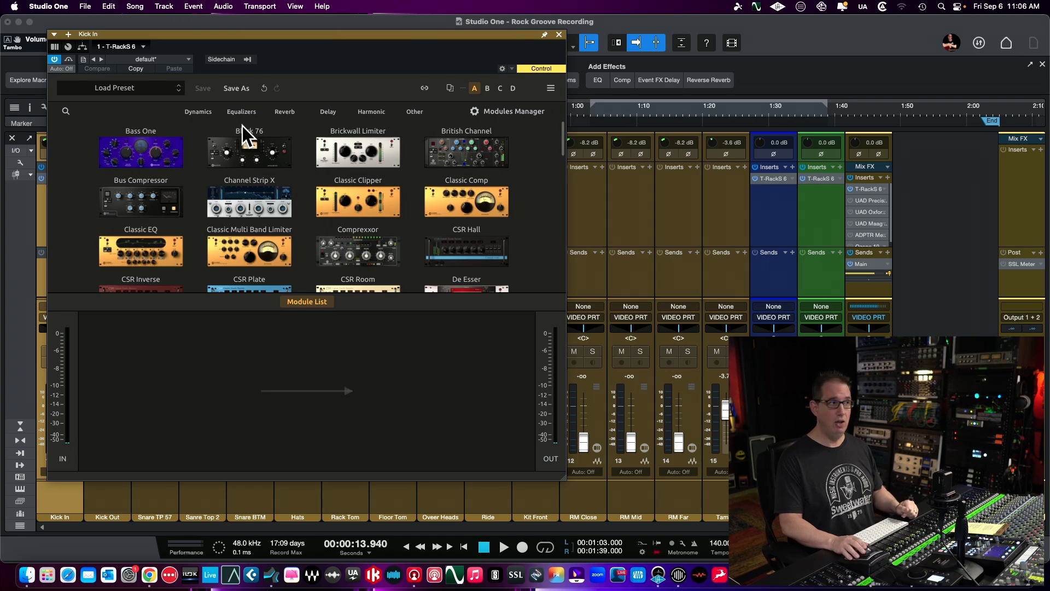
Step: Filter the module list to Dynamics and look through the dynamics modules
click(193, 112)
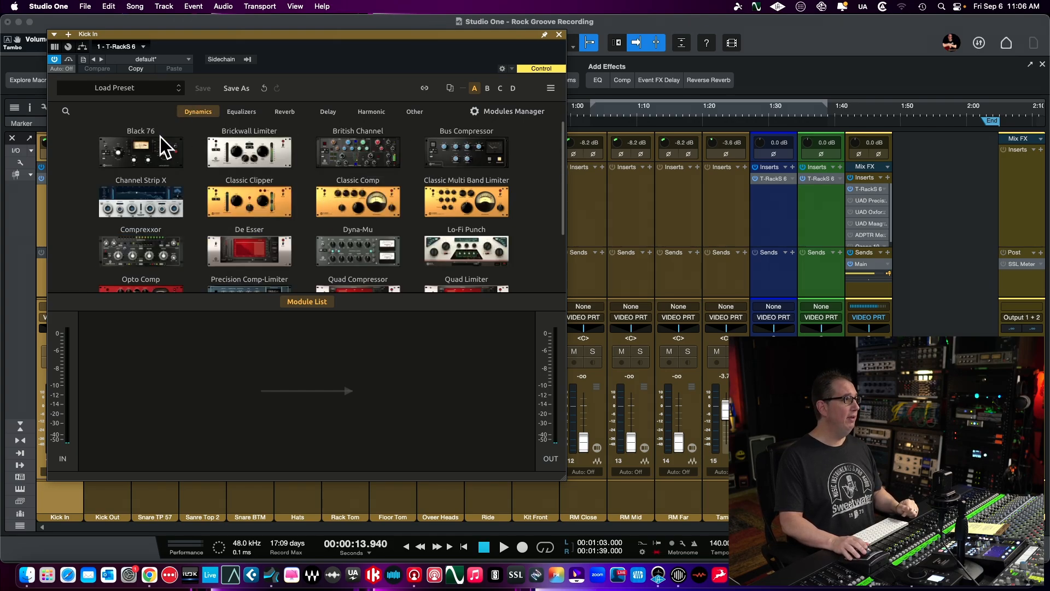
scroll(244, 165, down, 5)
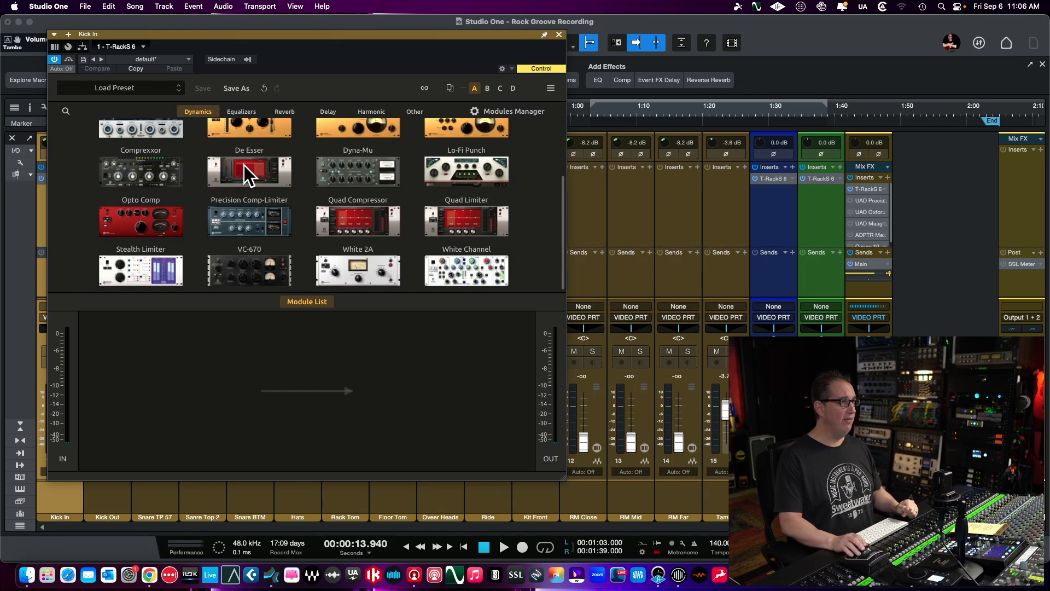
scroll(244, 165, up, 5)
Step: Add the Equalizers filter to review both categories together, and narrow the module list to Equalizers only
click(248, 112)
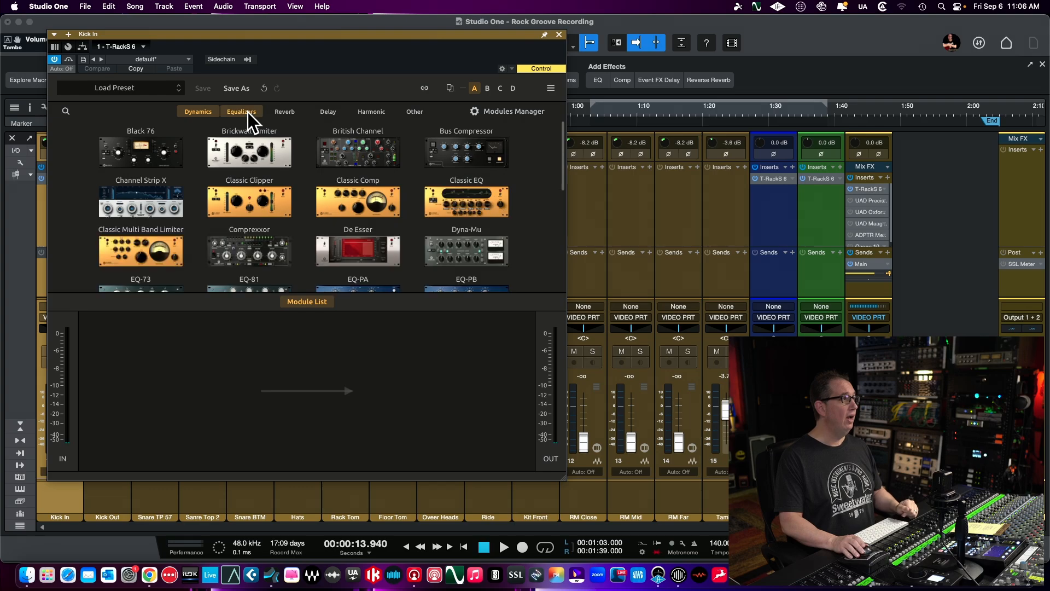
scroll(237, 144, down, 12)
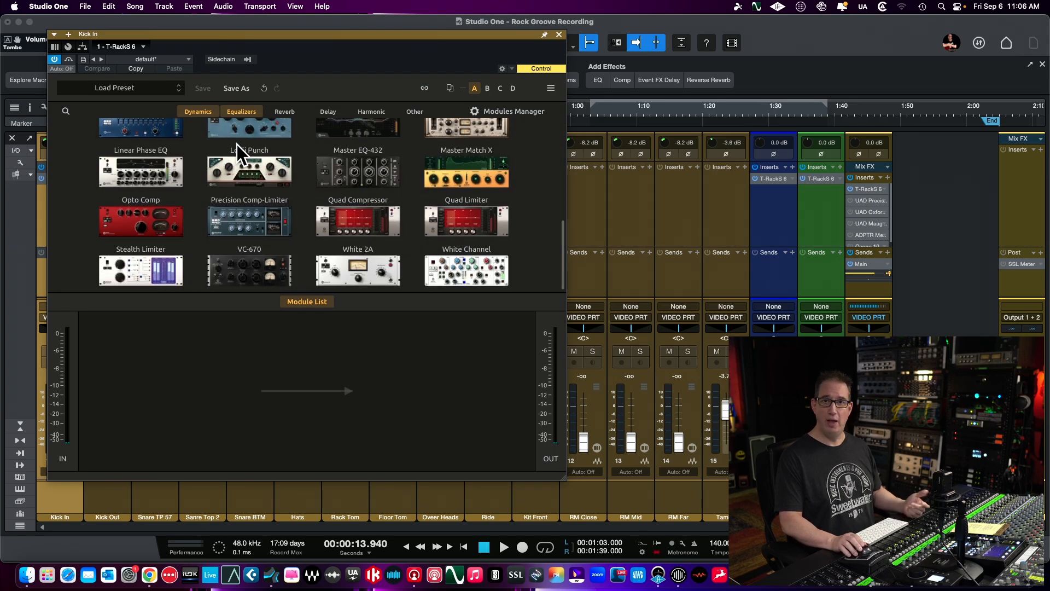
scroll(238, 145, up, 10)
scroll(237, 144, down, 10)
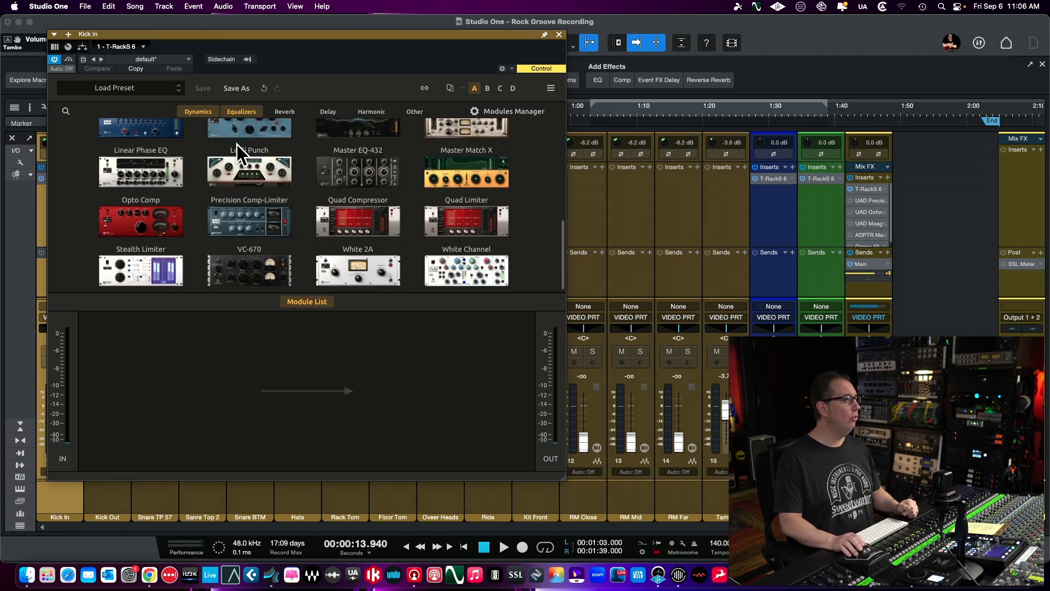
scroll(255, 201, up, 10)
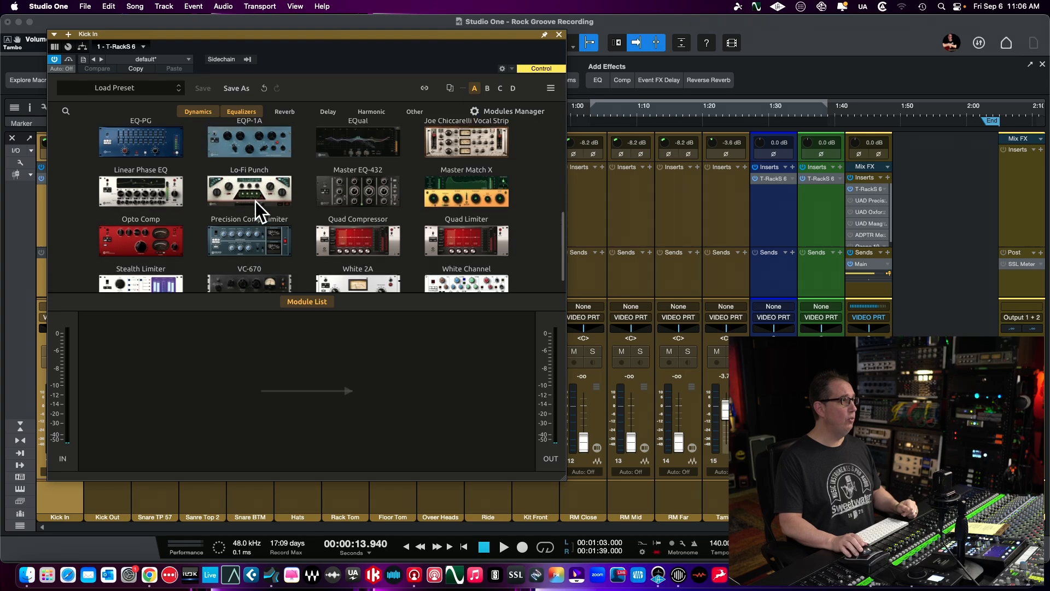
click(233, 112)
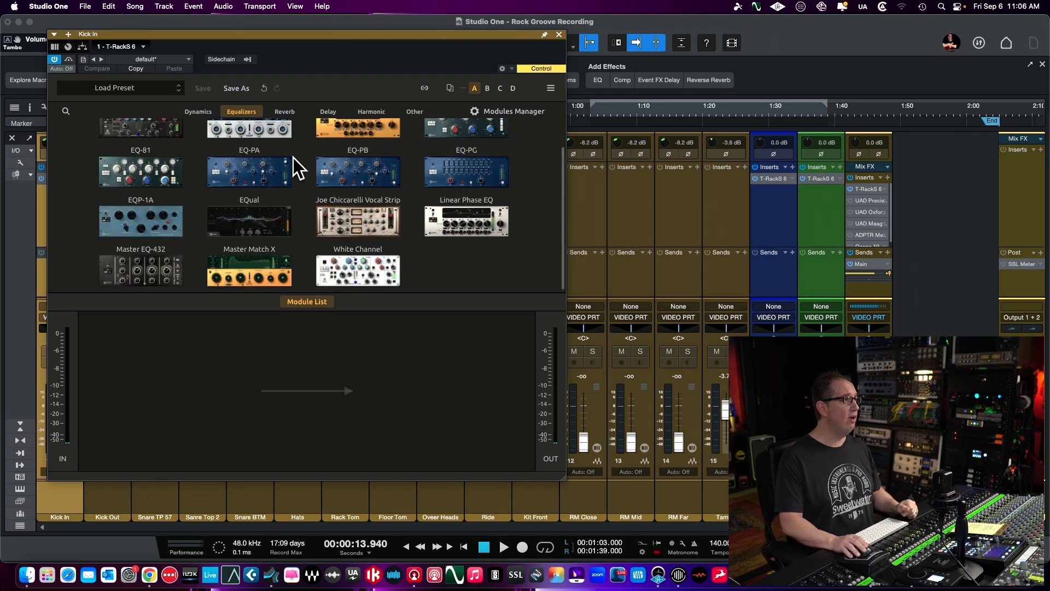
scroll(290, 162, up, 2)
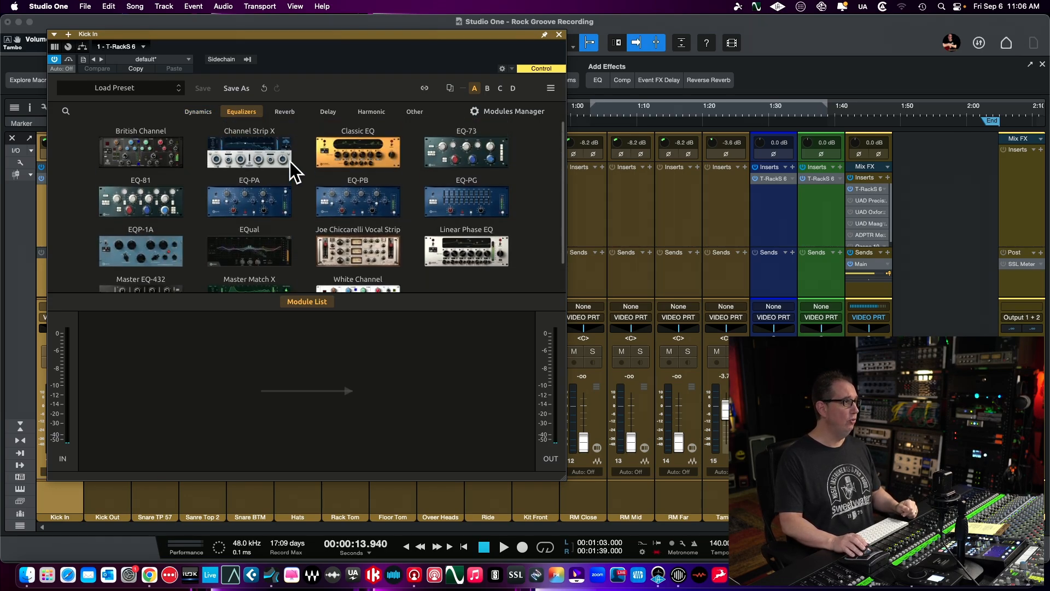
Step: Review the Reverb modules, add the Delay filter, and narrow the list to Delay alone before clearing it
click(283, 114)
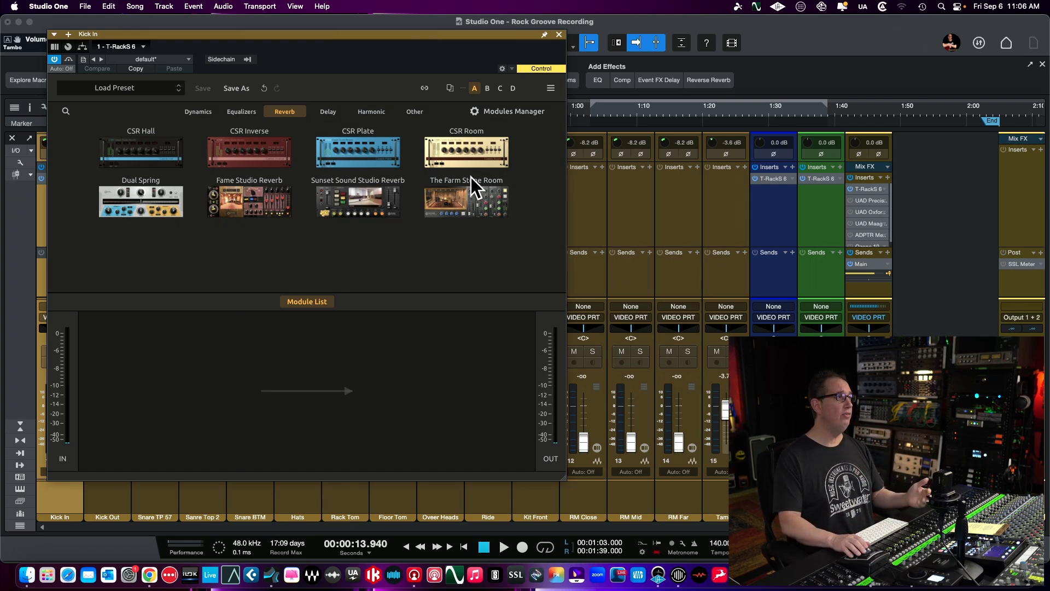
click(328, 115)
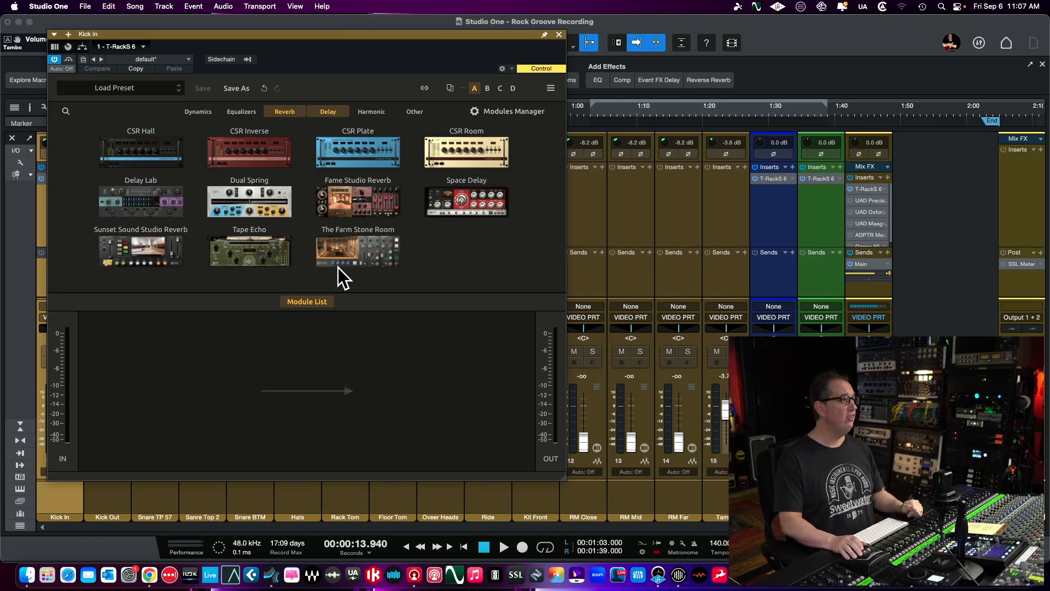
click(301, 111)
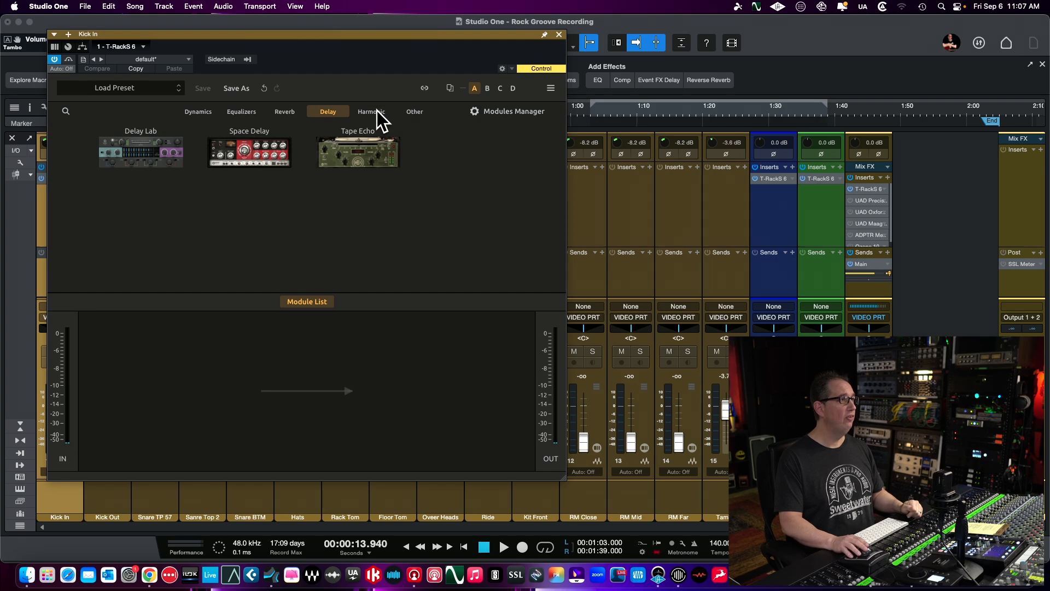
click(330, 113)
Step: View the Harmonic modules, clear that filter, and show only the modules in the Other category
click(368, 112)
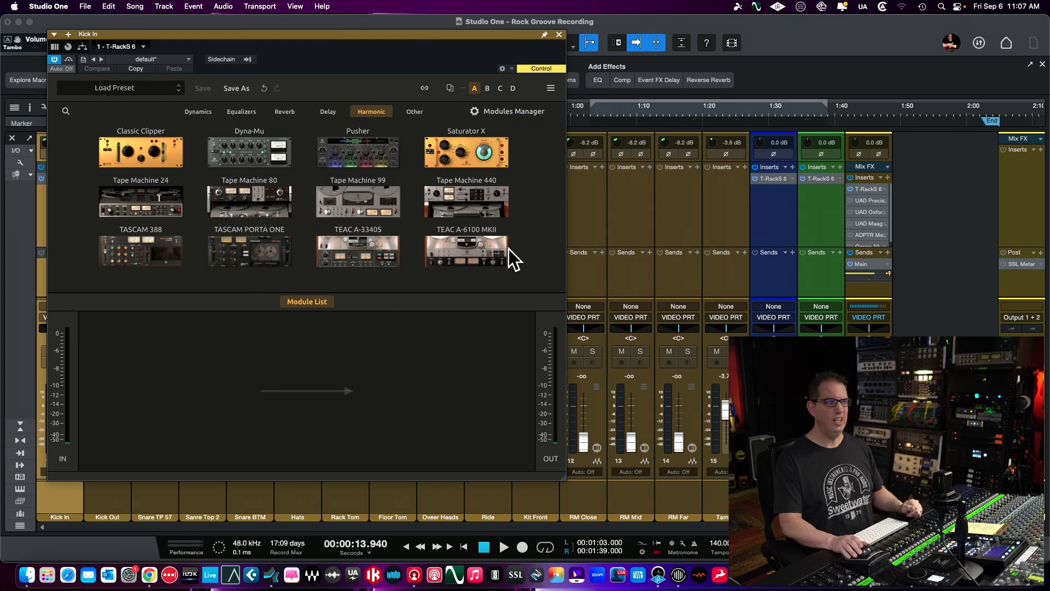
click(369, 113)
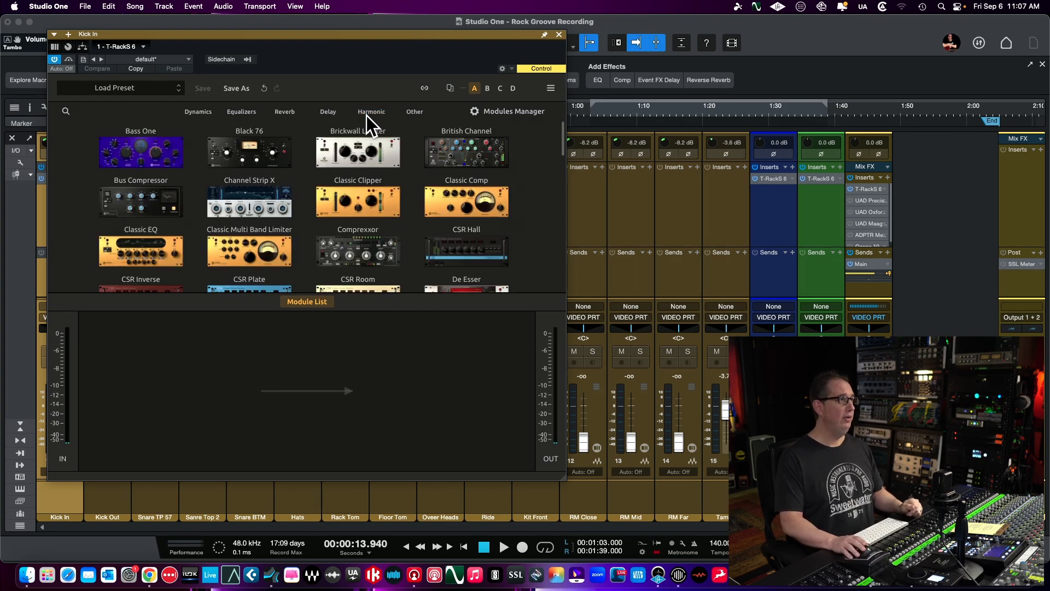
click(409, 112)
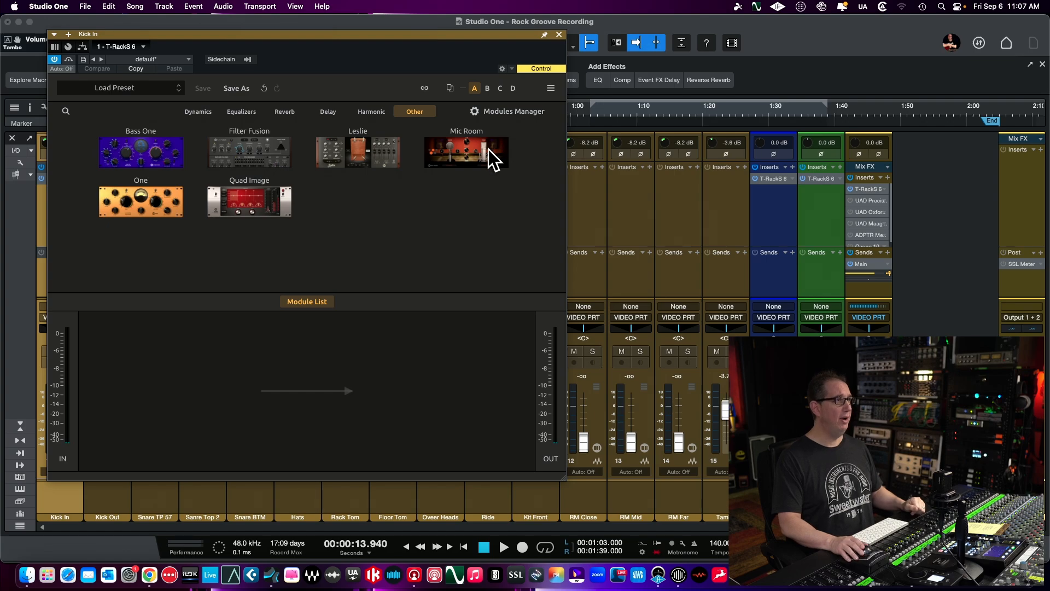
Step: Combine the Dynamics, Equalizers, Reverb, Delay, Harmonic and Other filters and look through the full module list
click(205, 112)
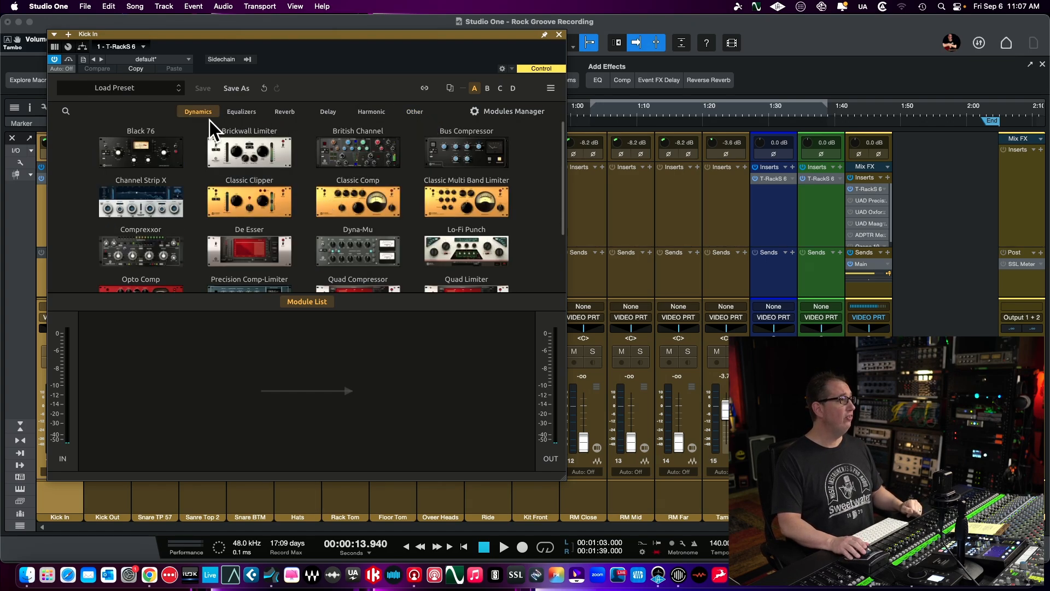
click(233, 113)
click(280, 111)
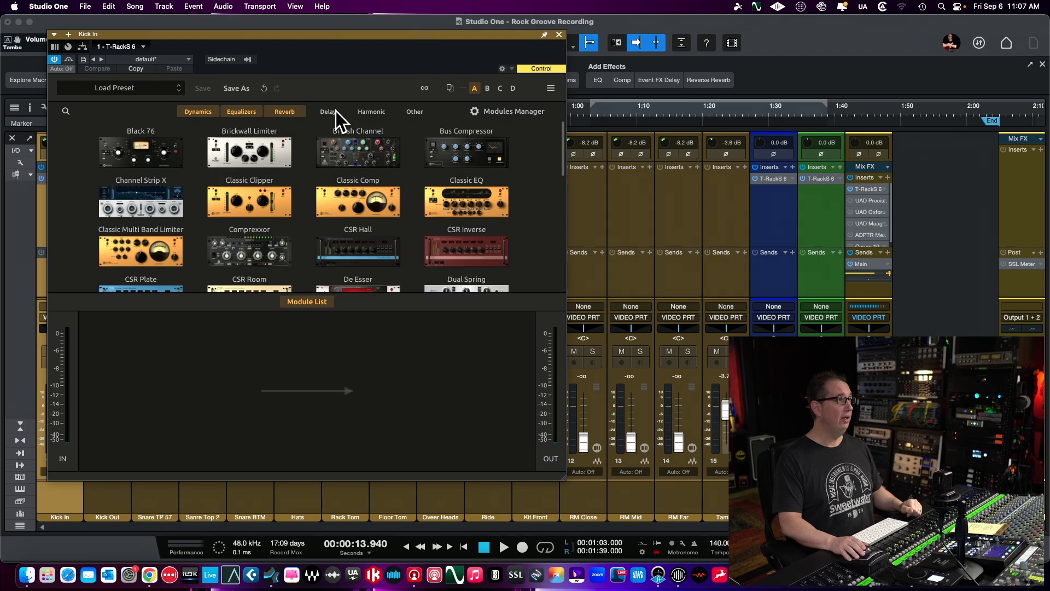
click(337, 112)
click(381, 114)
click(415, 113)
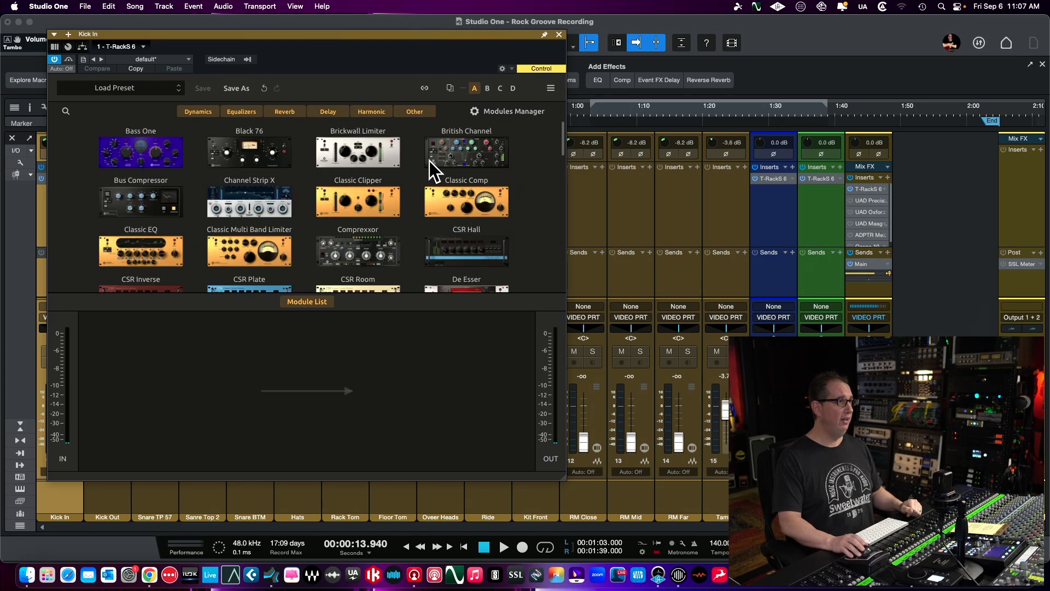
scroll(429, 161, down, 3)
scroll(429, 161, up, 3)
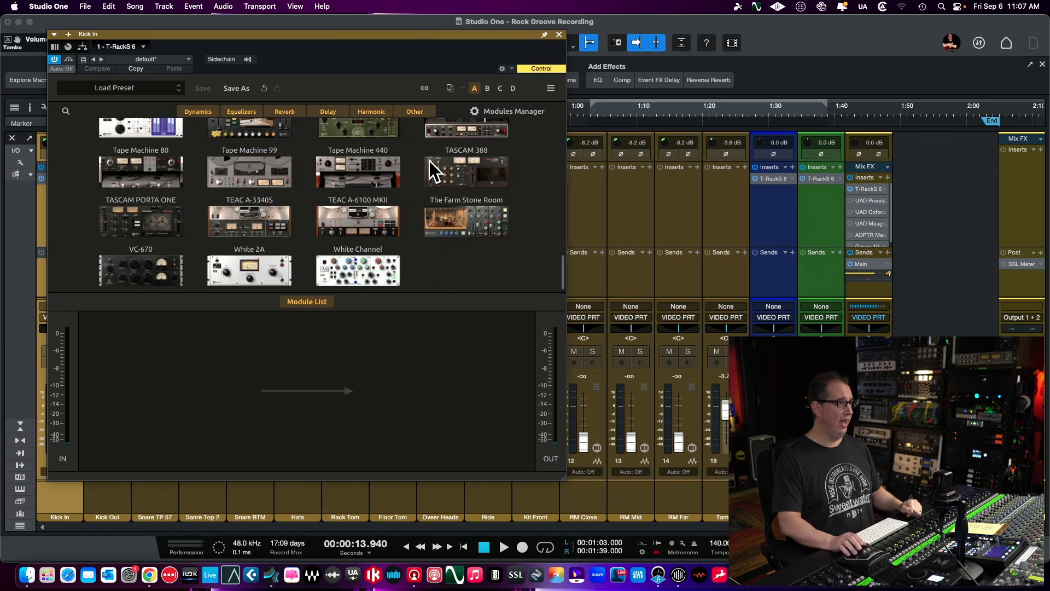
Step: Turn off the Other, Harmonic, Delay, Reverb and Equalizers filters in the module list
click(425, 109)
click(371, 111)
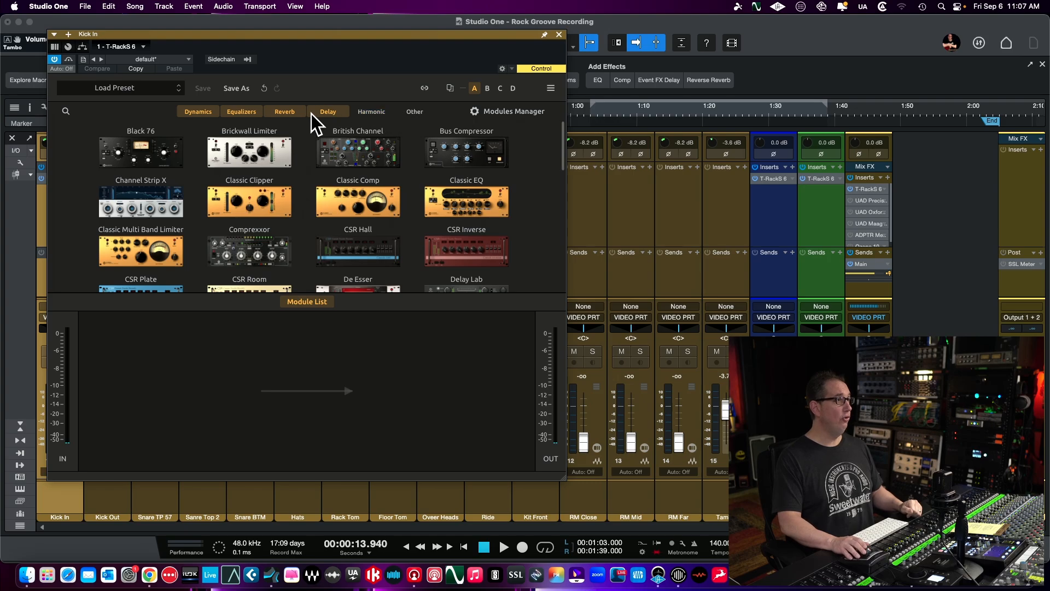
click(329, 112)
click(285, 112)
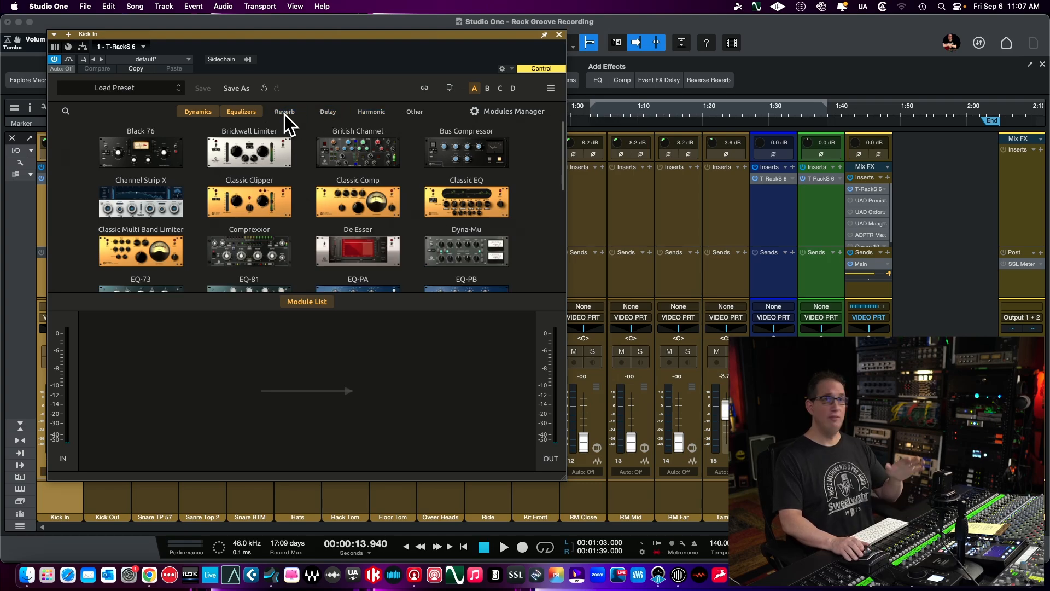
click(246, 111)
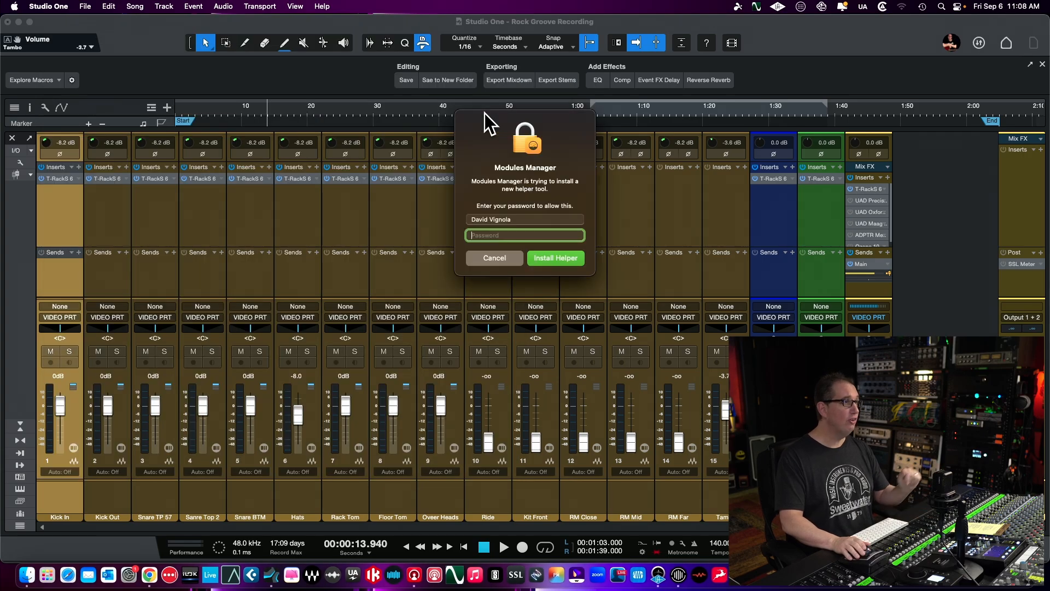
Step: Enter the account password to authorize the Modules Manager helper tool installation
text(•••••••)
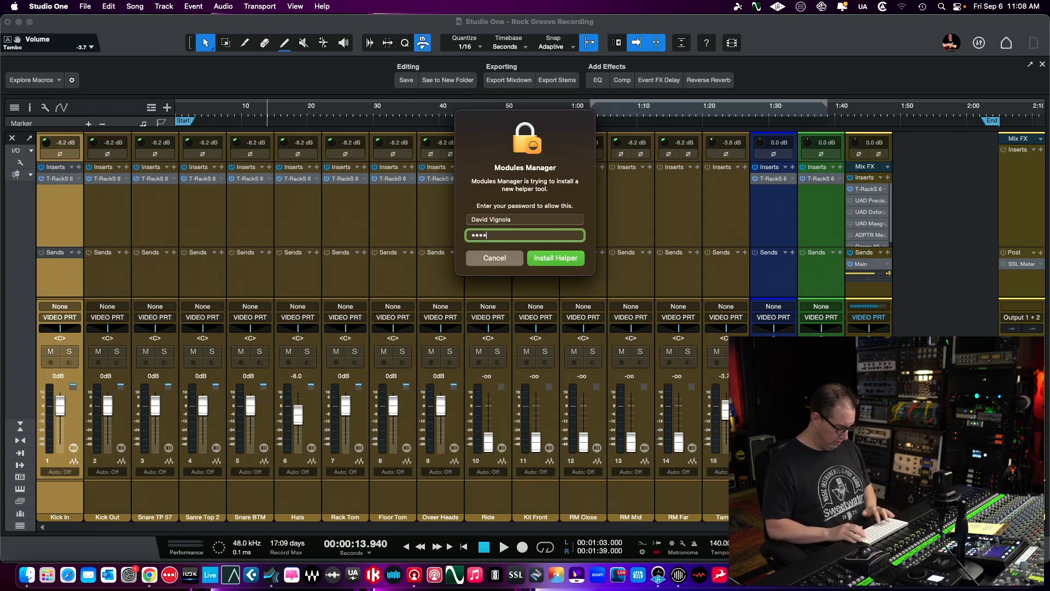
text(•••)
key(Return)
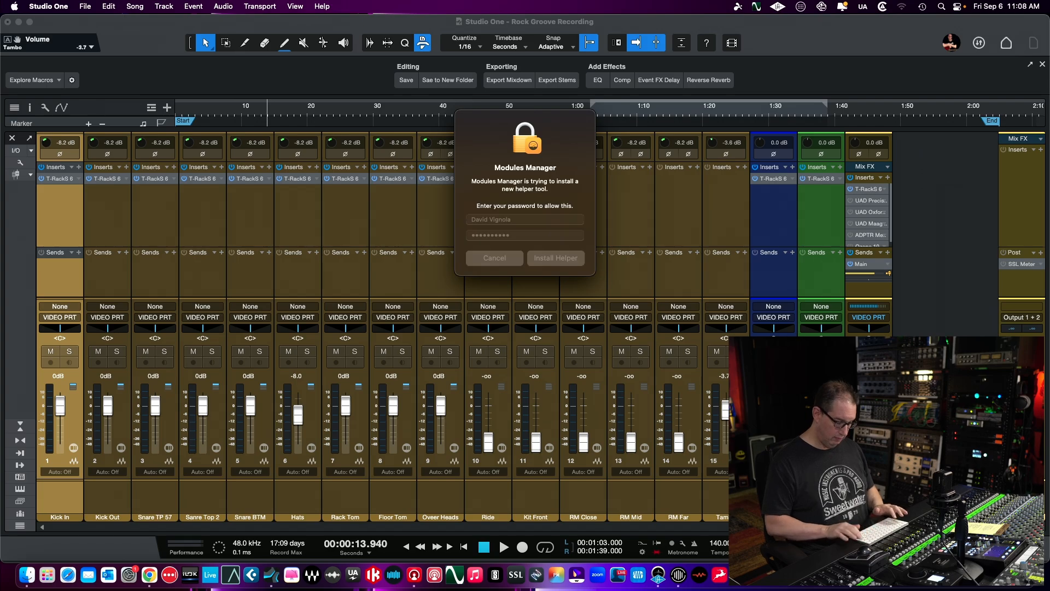
Step: Reposition the Modules Manager window, dismiss the background items notification, and look through the full list of modules
drag(457, 115, 277, 58)
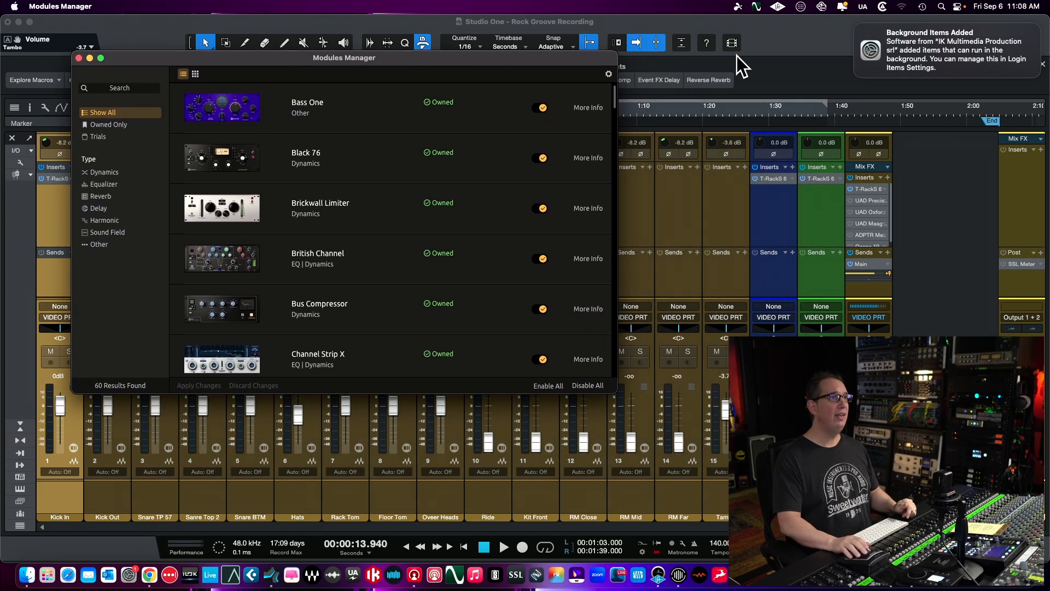
click(856, 25)
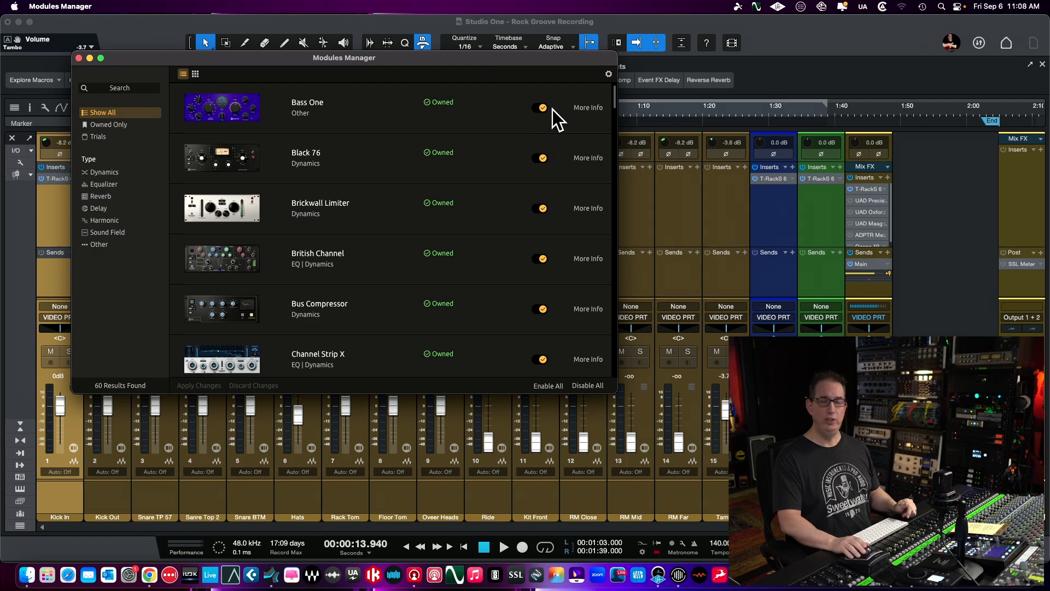
scroll(361, 182, down, 20)
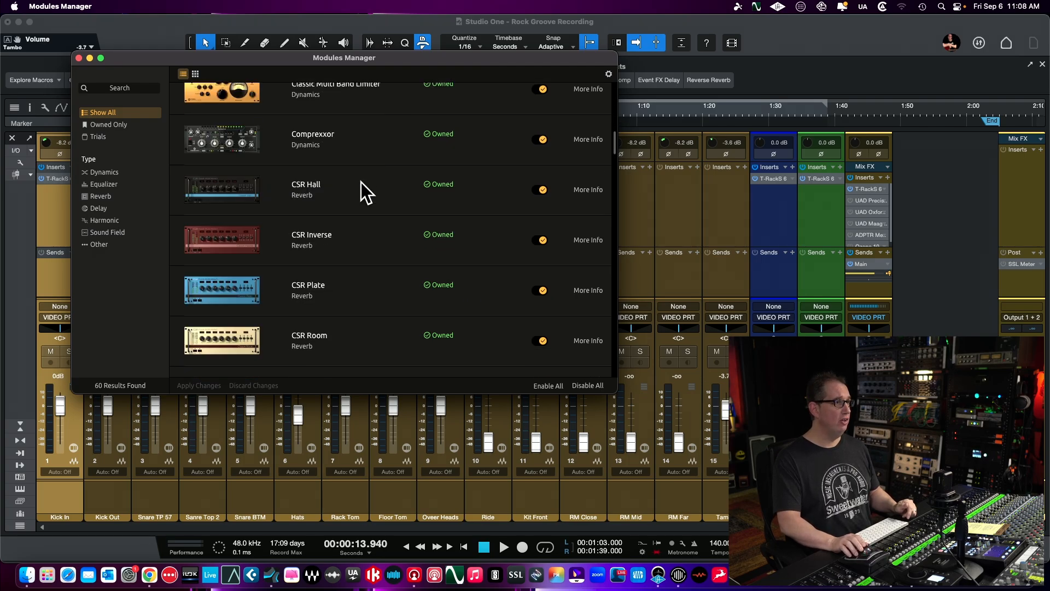
scroll(361, 182, down, 12)
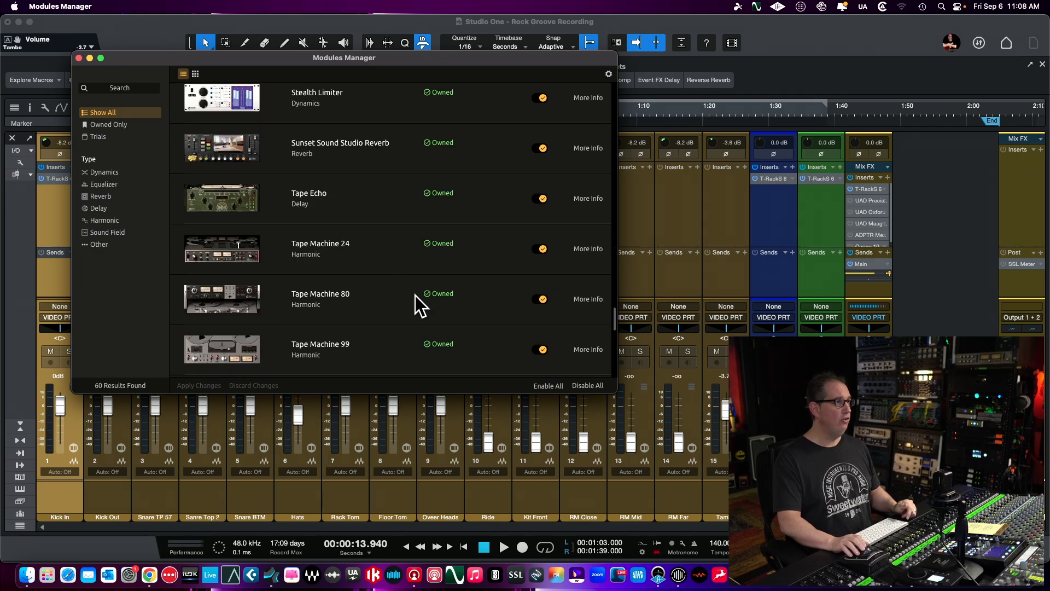
scroll(420, 349, up, 20)
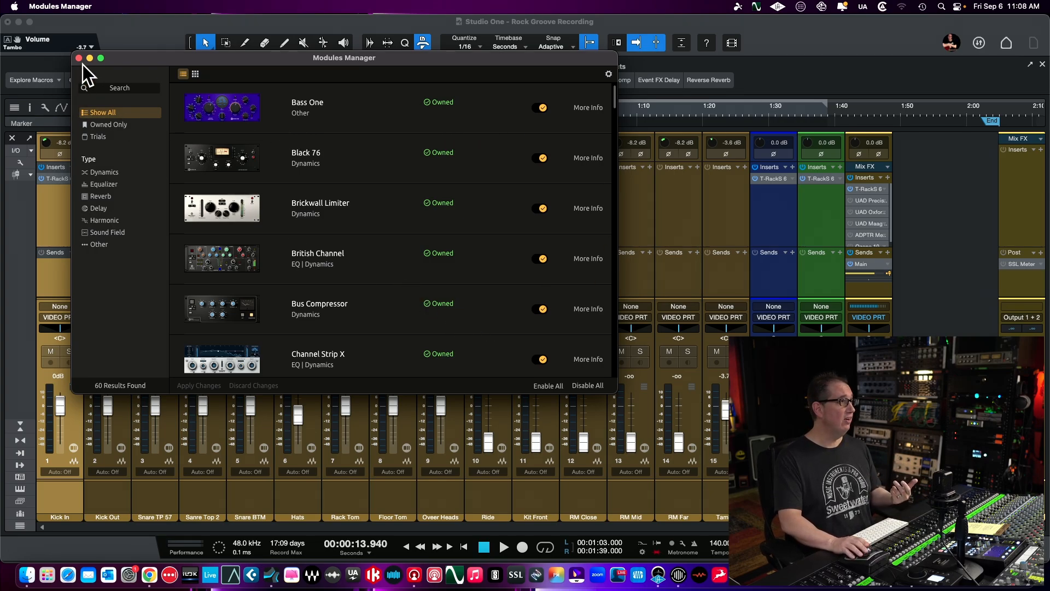
Step: Close the Modules Manager, shift the plug-in window slightly, and switch the T-RackS 6 comparison slot back to A
click(79, 58)
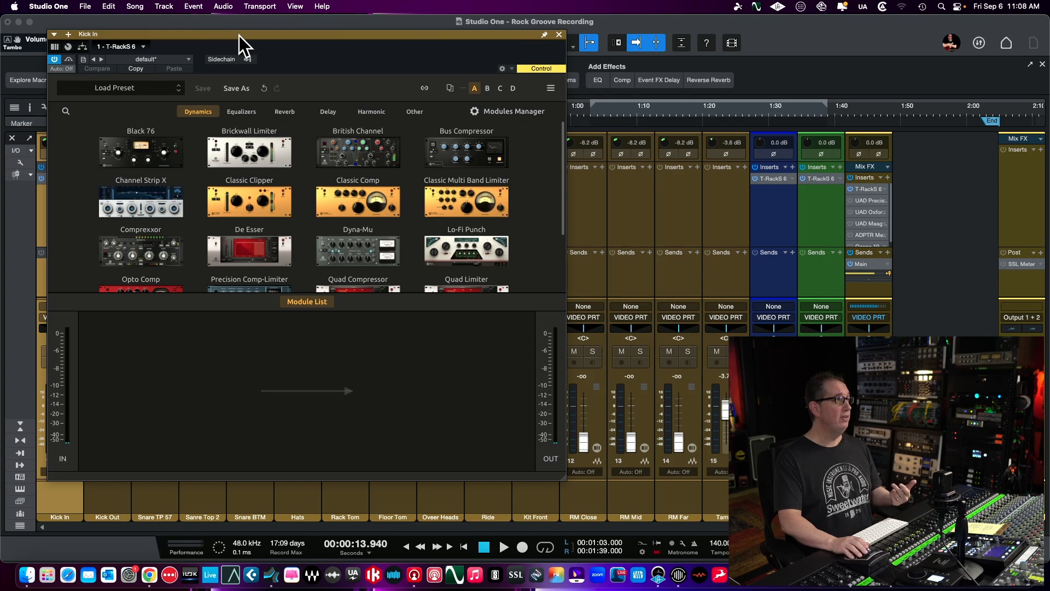
drag(239, 35, 283, 32)
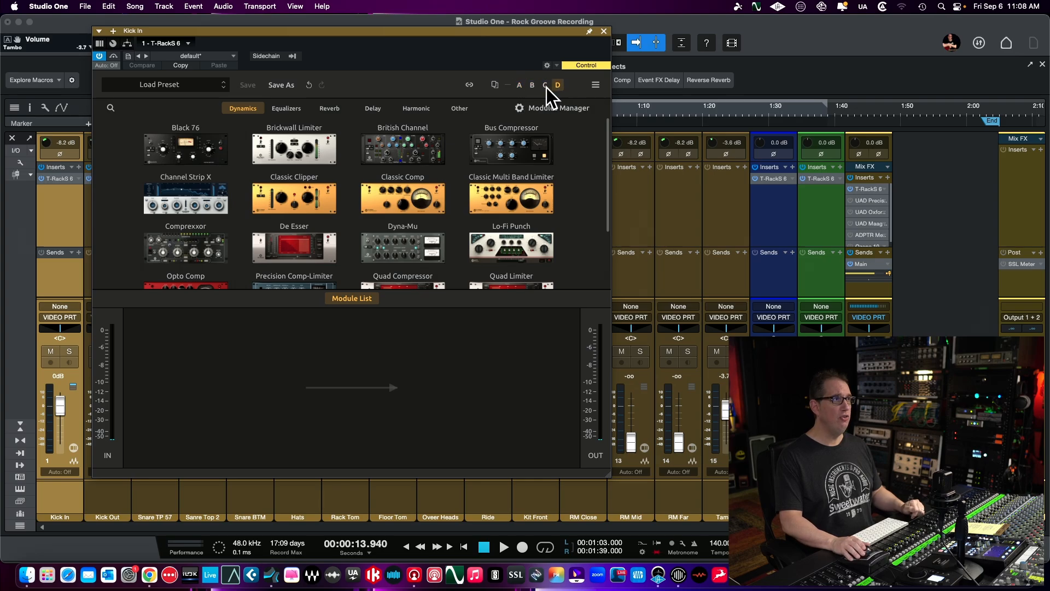
click(517, 86)
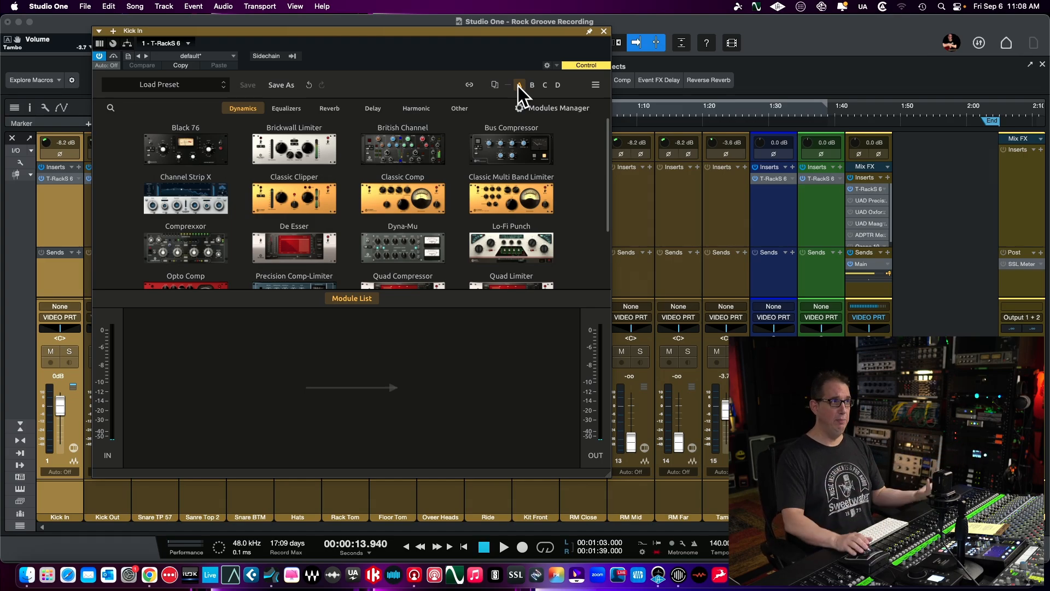
Step: Look through the T-RackS 6 Automations, Preferences, Info and Account settings, and close the settings
click(596, 85)
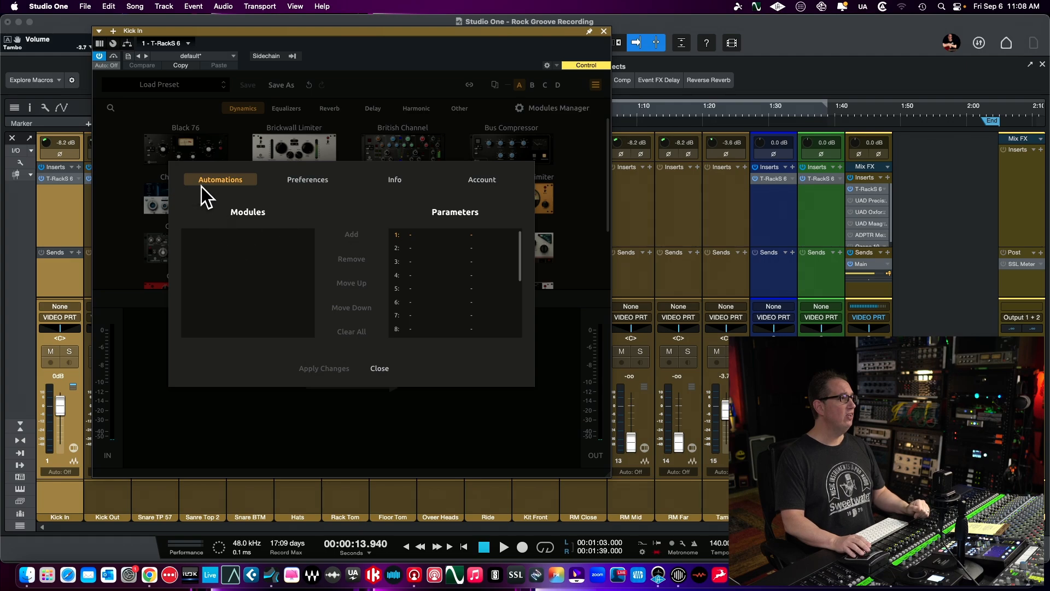
click(281, 181)
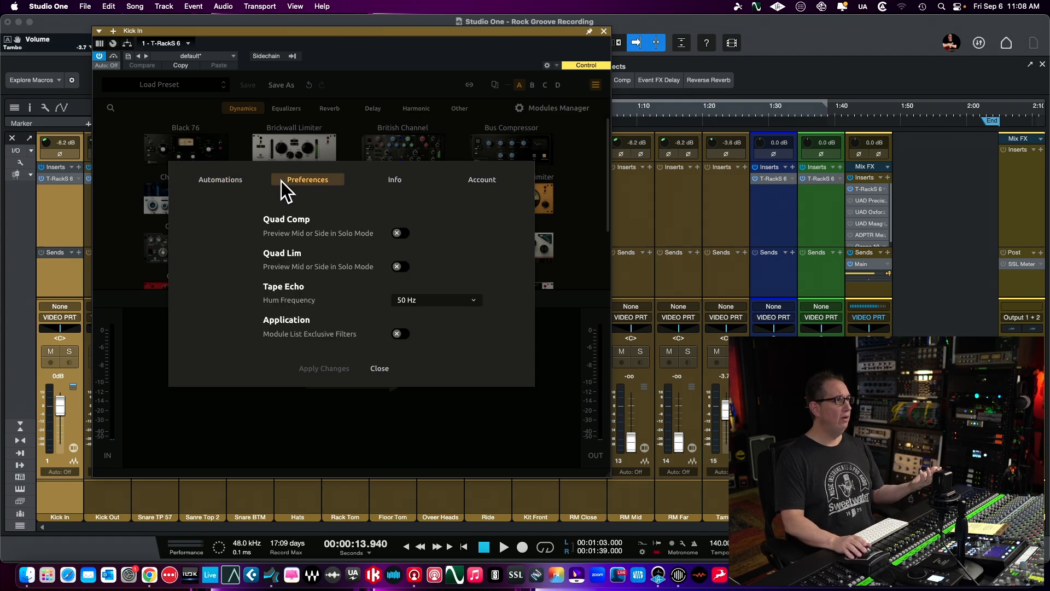
click(388, 179)
click(486, 182)
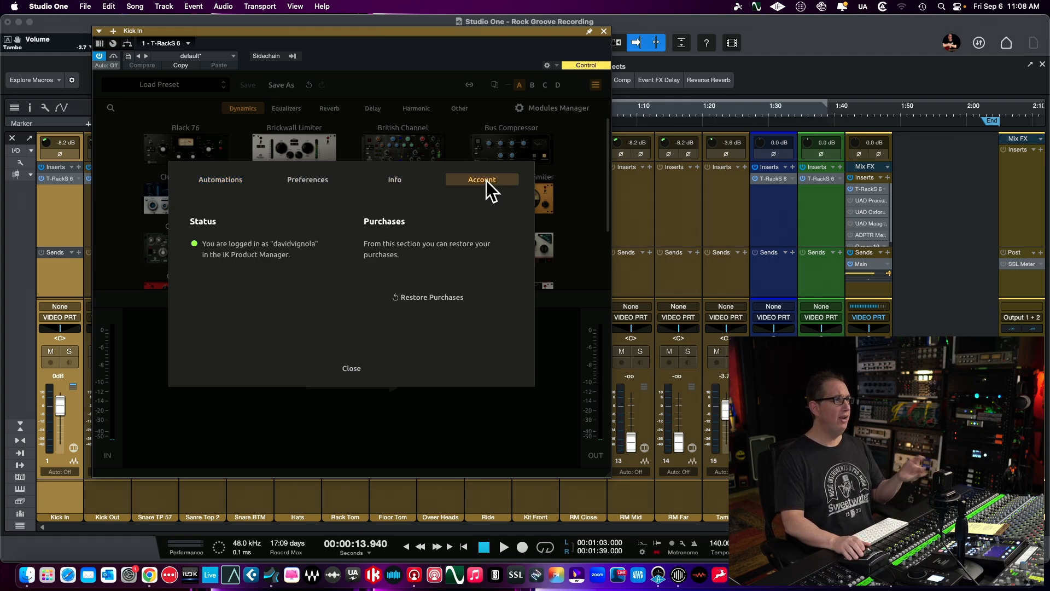
click(350, 367)
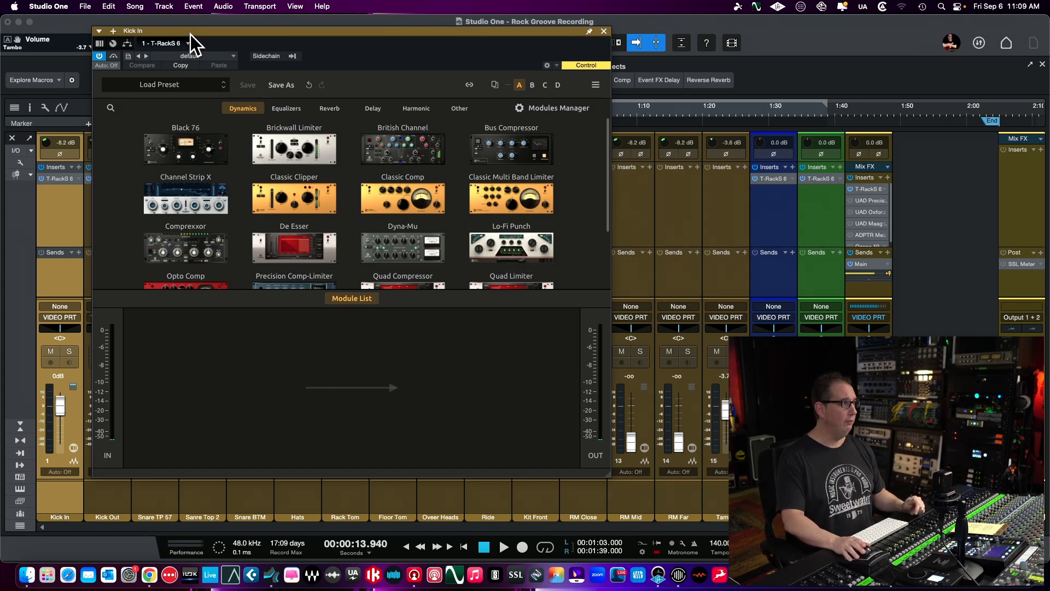
Step: Reposition the T-RackS 6 window higher on screen and solo the Kick In track
drag(188, 44, 176, 31)
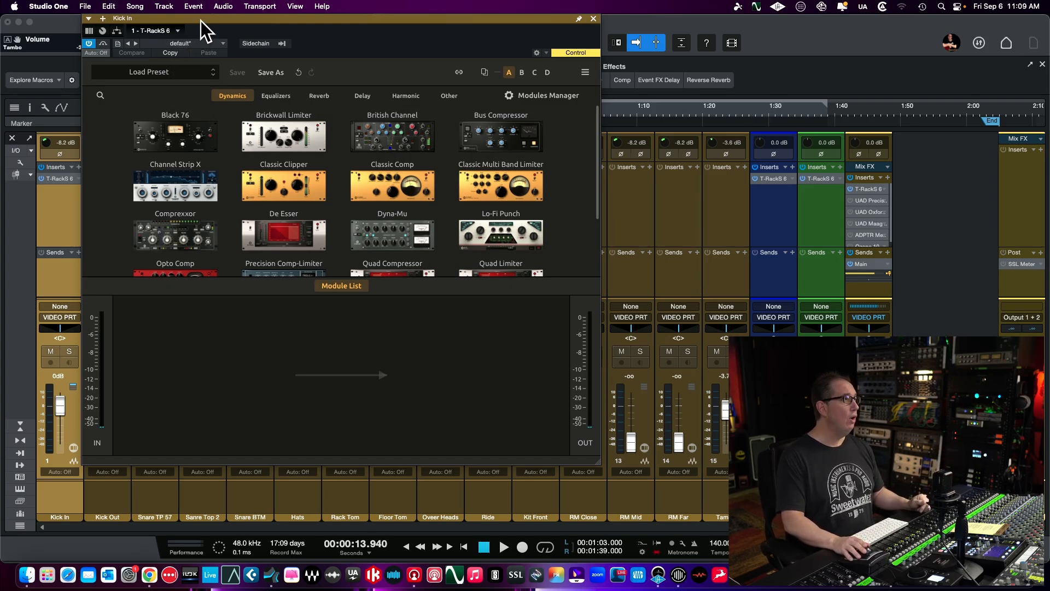
drag(202, 21, 205, 26)
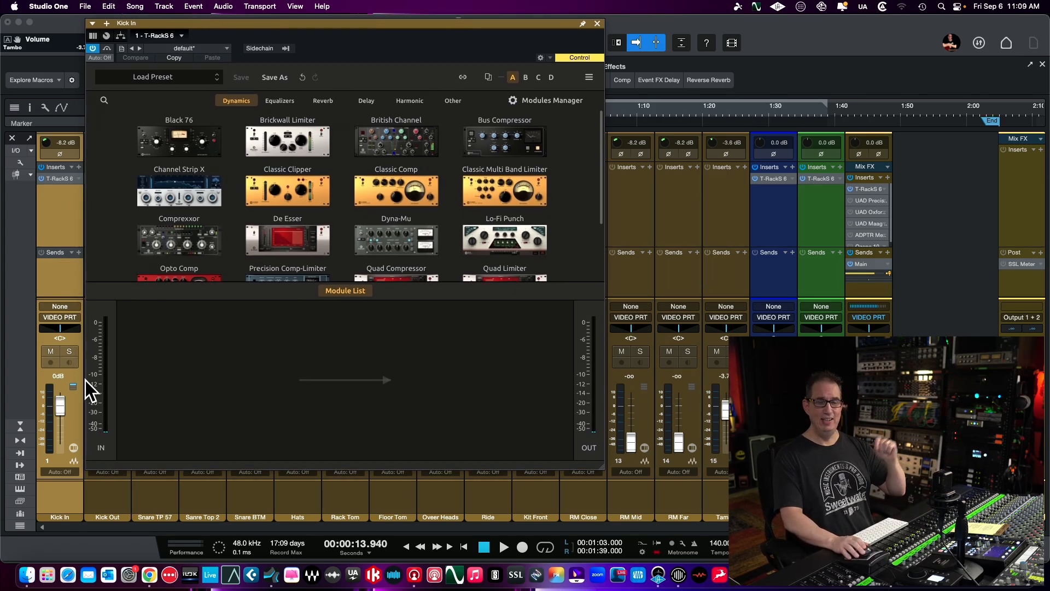
click(67, 353)
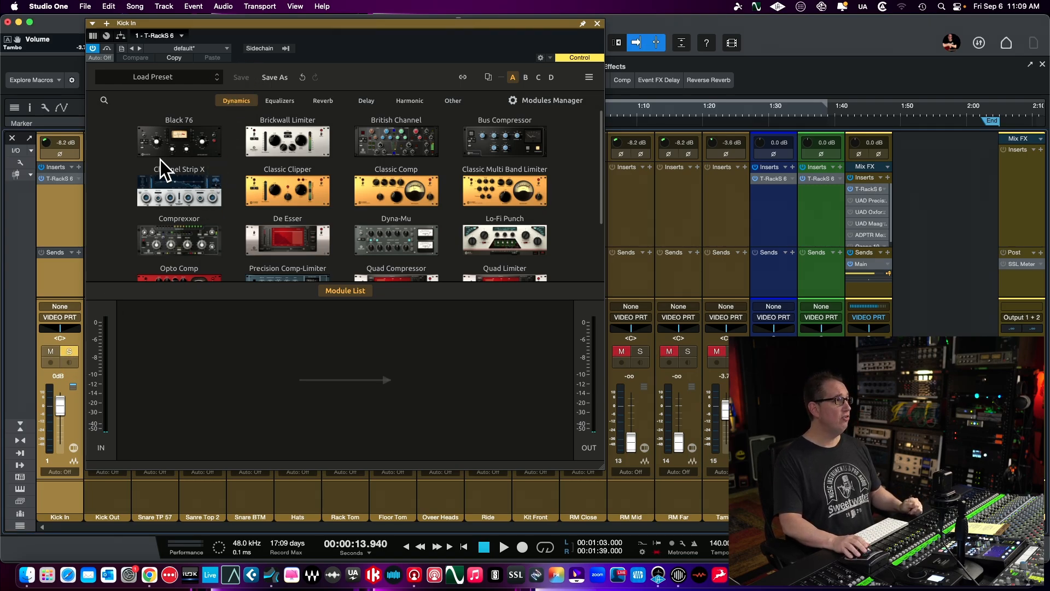
scroll(363, 164, down, 2)
scroll(363, 164, up, 2)
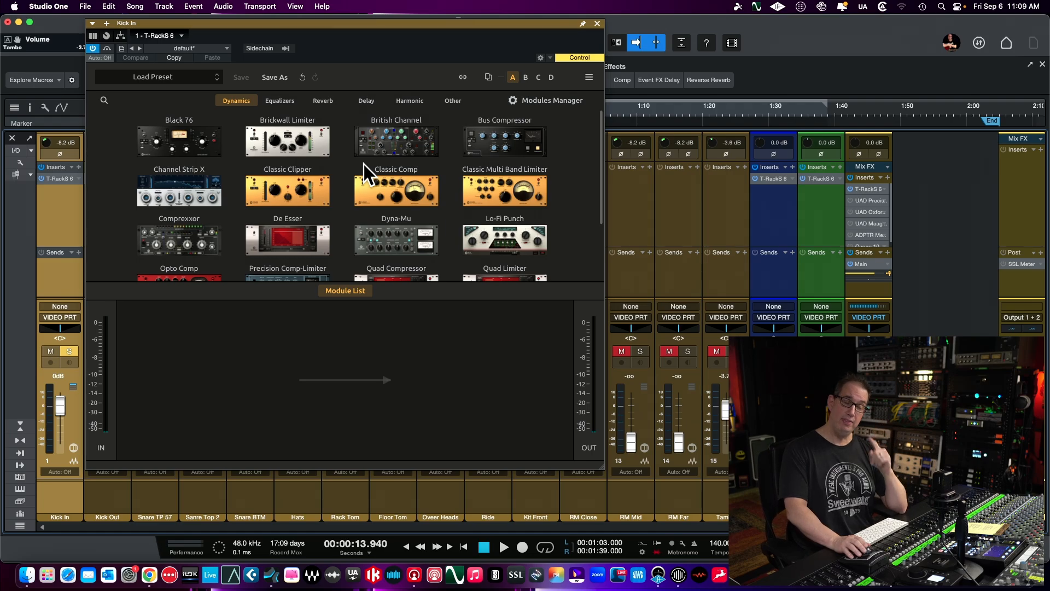
Step: Open the T-RackS 6 Presets Browser beside the filters and look inside the Mastering and Mixing folders
click(157, 78)
drag(383, 106, 214, 138)
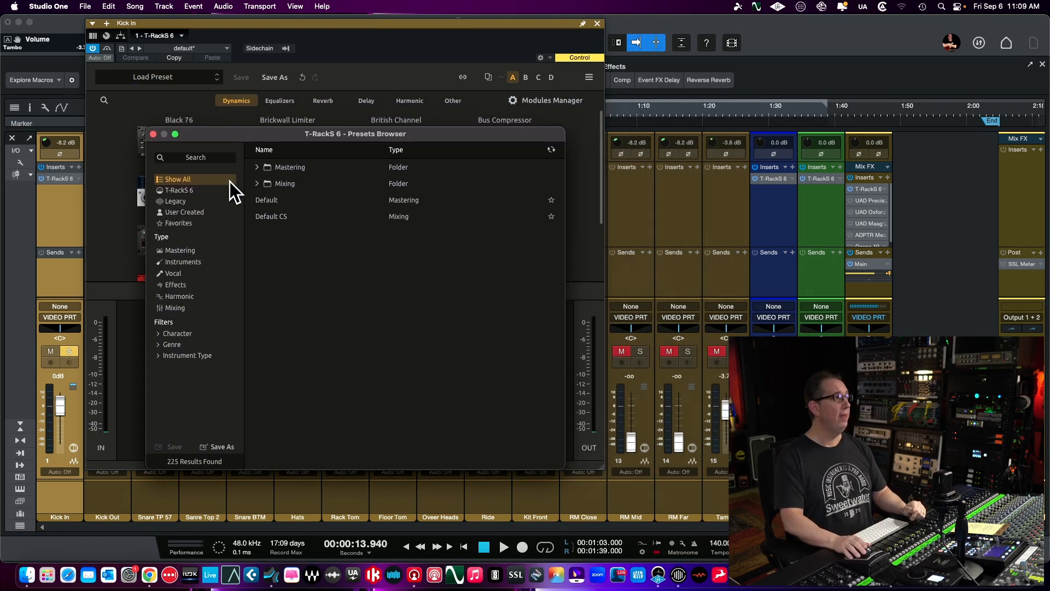
click(256, 166)
click(256, 167)
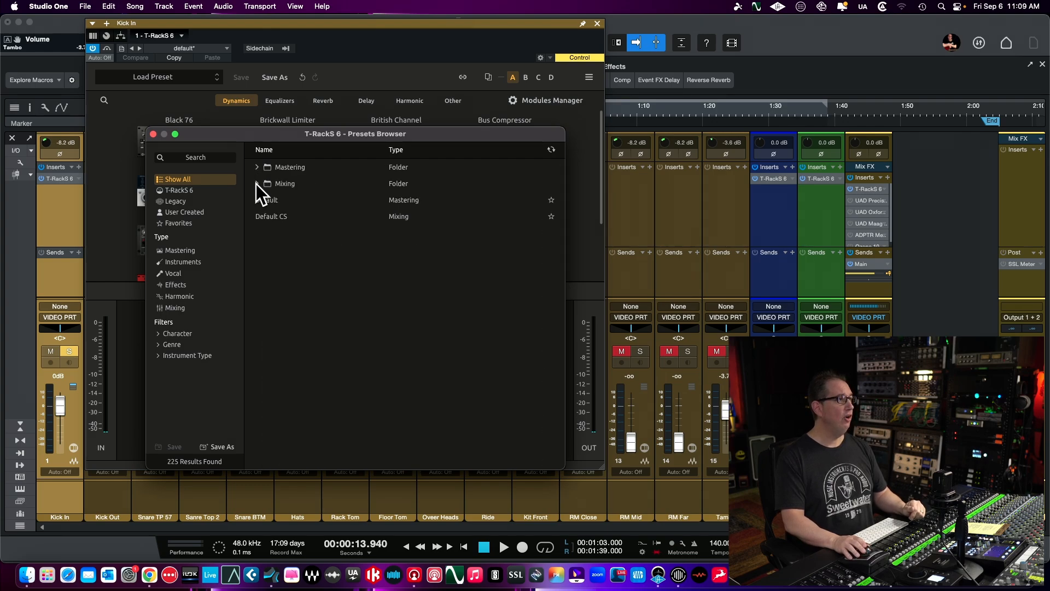
click(257, 184)
click(256, 183)
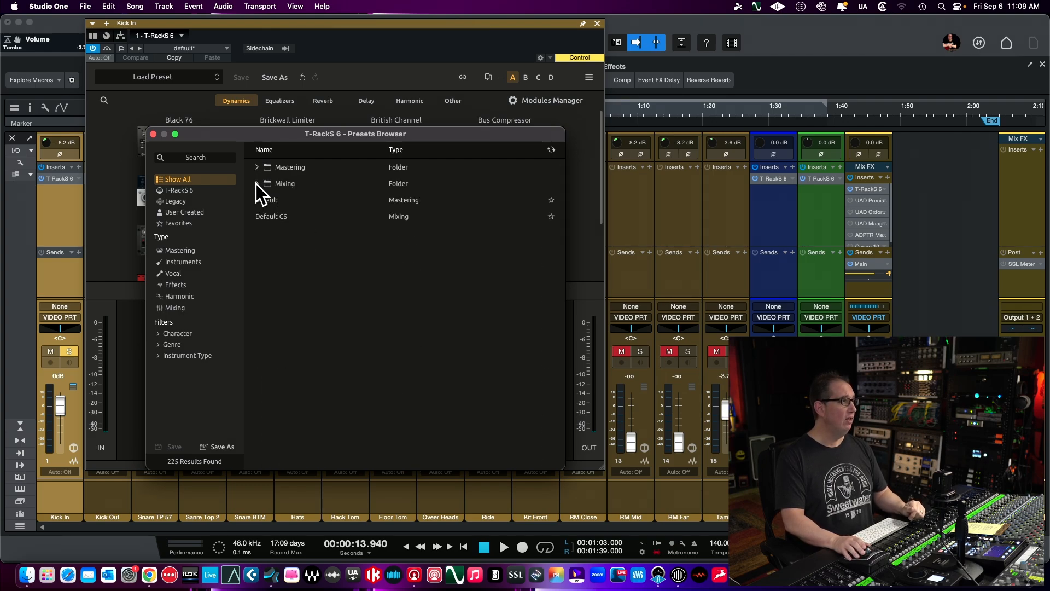
Step: Review the T-RackS 6, Legacy and User Created preset groups and the Character filter, returning to Show All
click(181, 191)
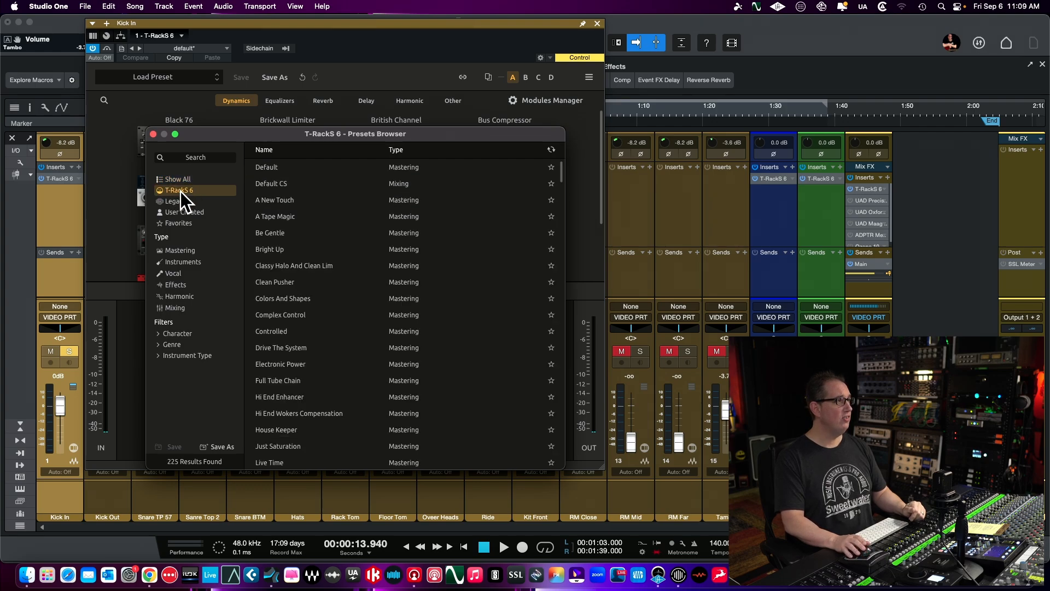
click(174, 201)
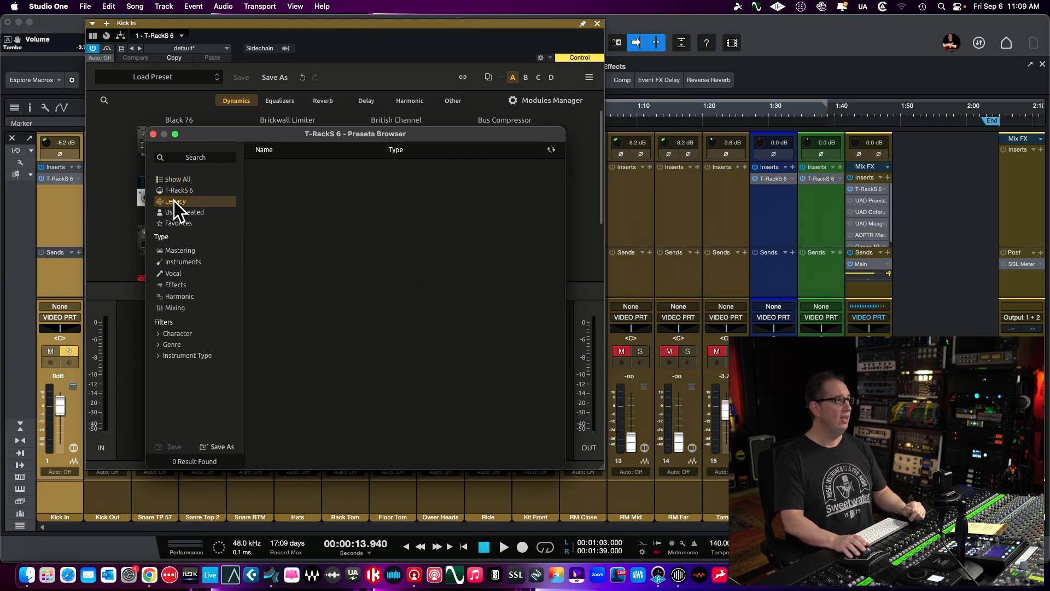
click(182, 213)
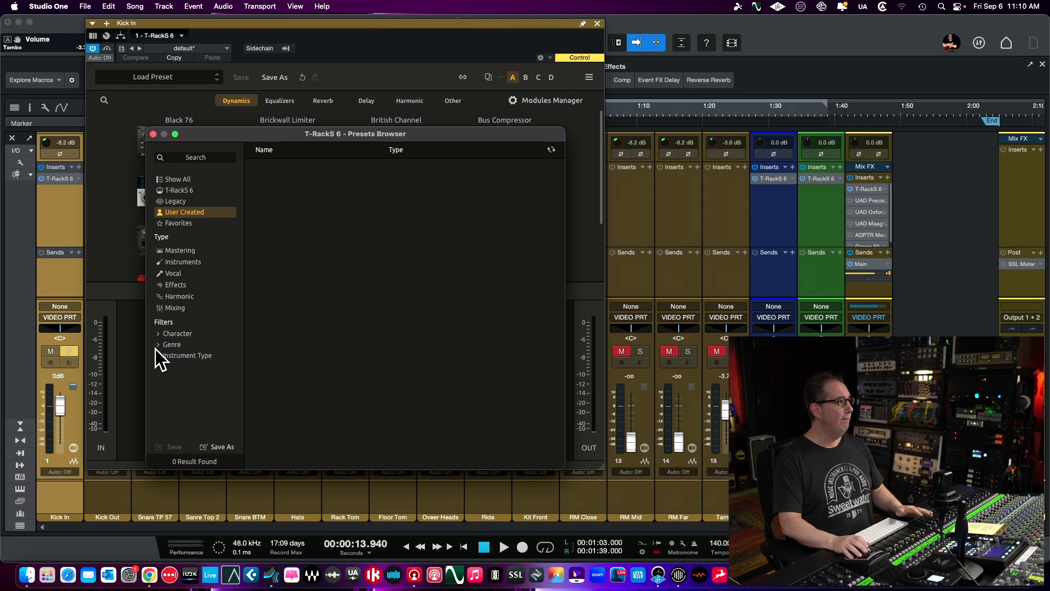
click(159, 333)
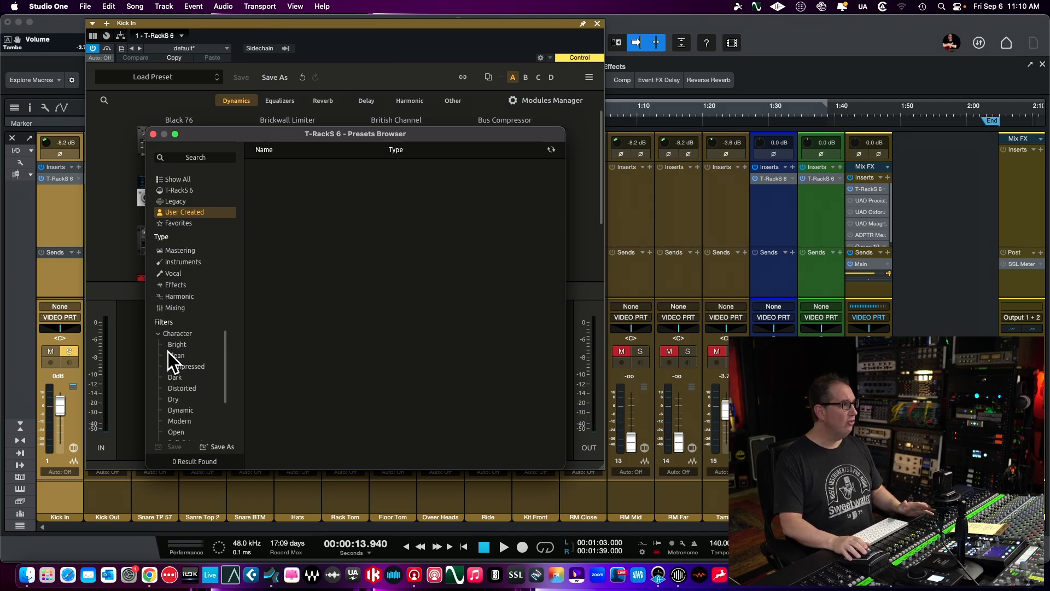
click(157, 333)
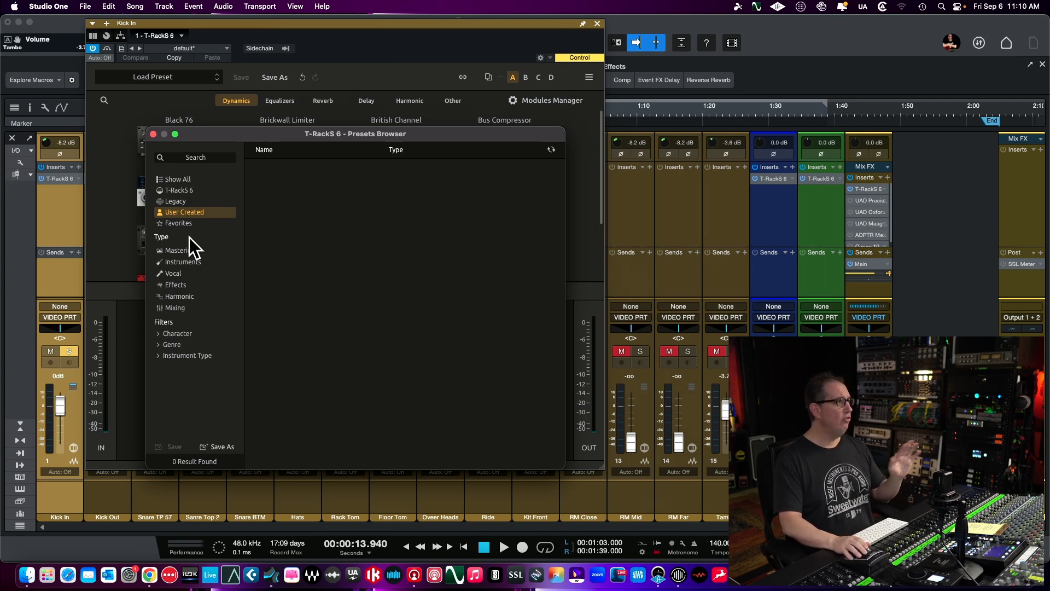
click(189, 179)
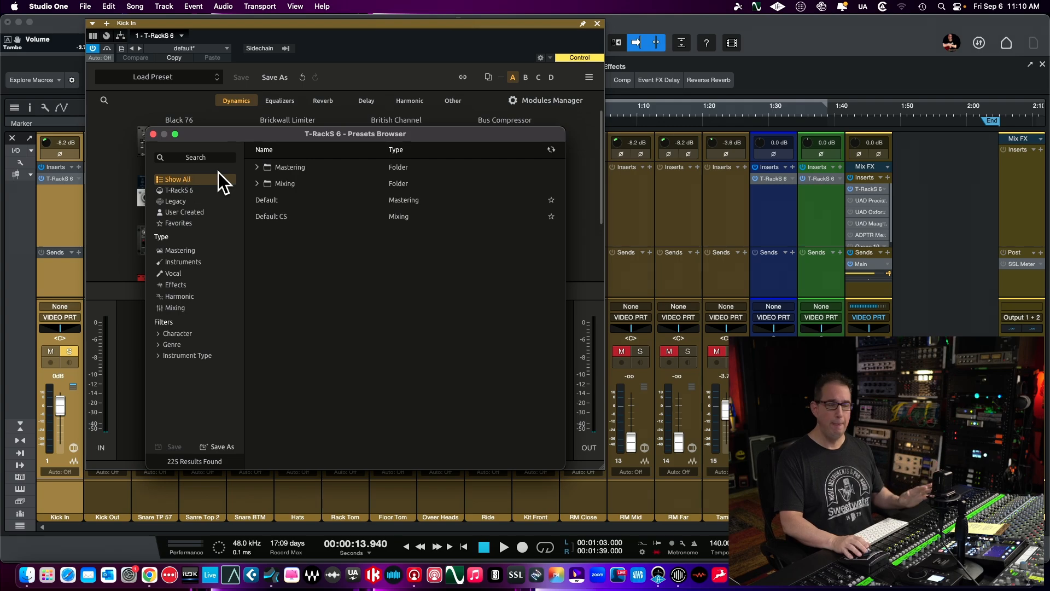
Step: Load the Kick 1 preset from the Drums folder under Mixing and close the Presets Browser
click(258, 183)
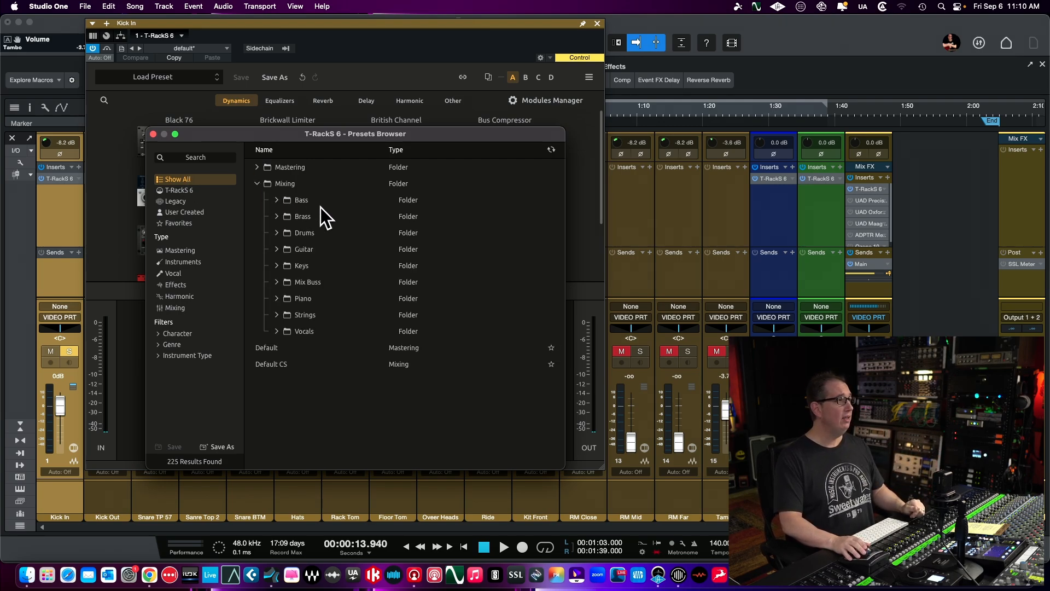
click(277, 233)
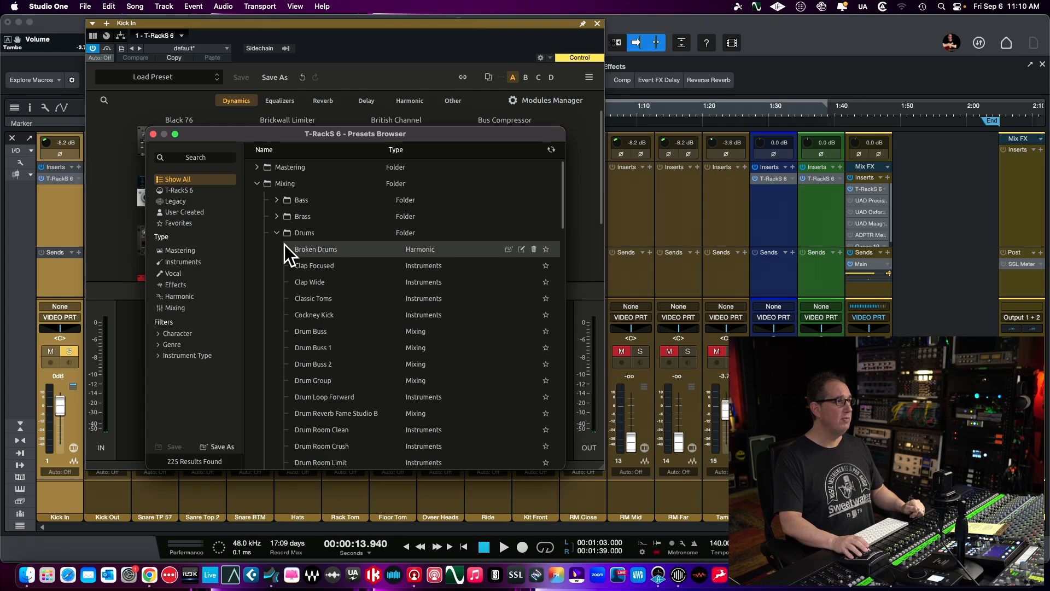
scroll(290, 260, down, 2)
scroll(290, 260, down, 7)
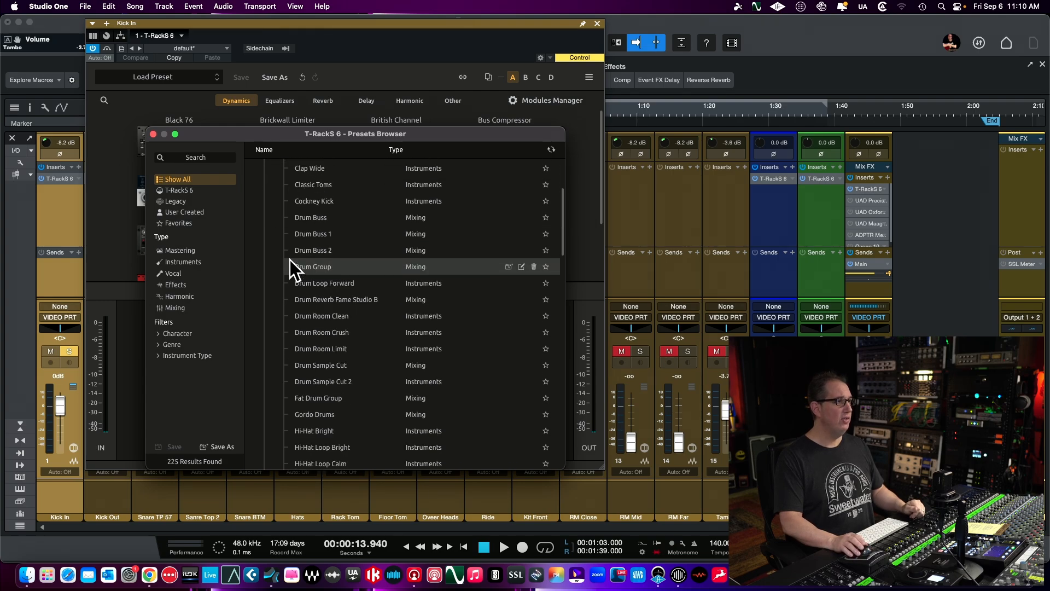
scroll(290, 261, down, 5)
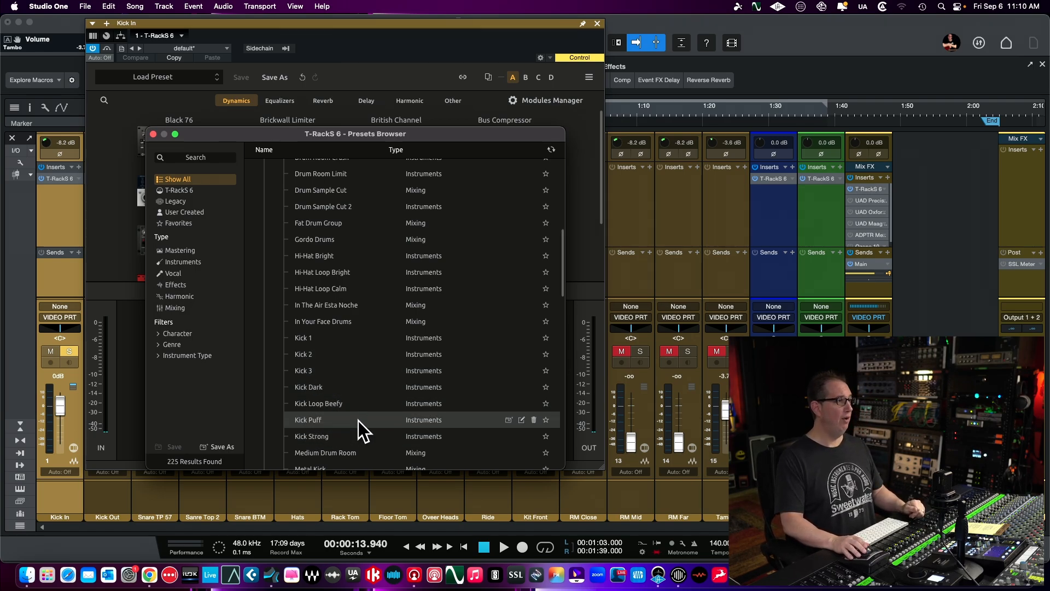
click(335, 337)
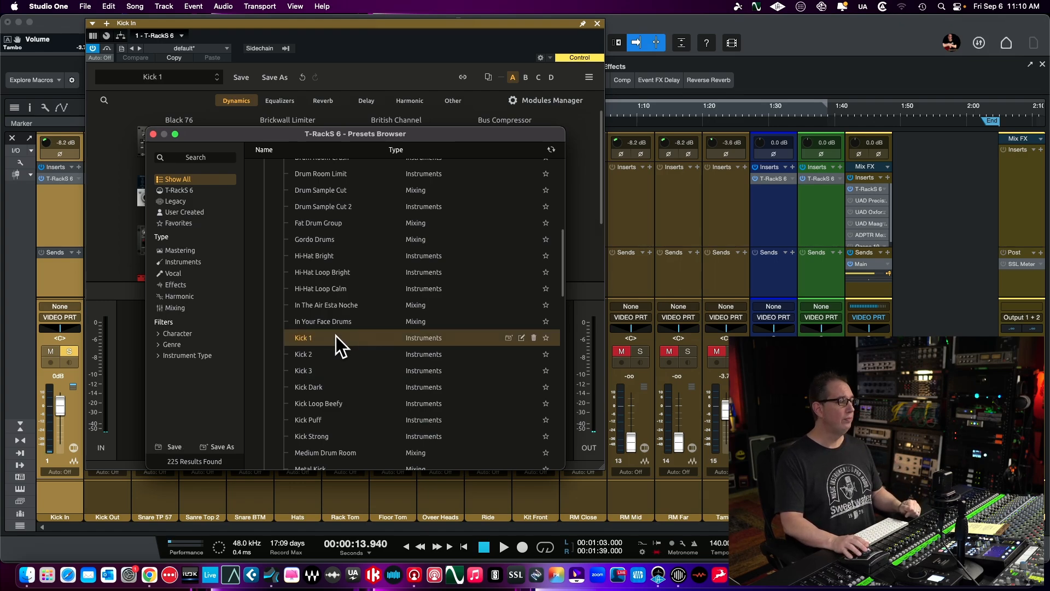
click(154, 134)
mouse_move(261, 380)
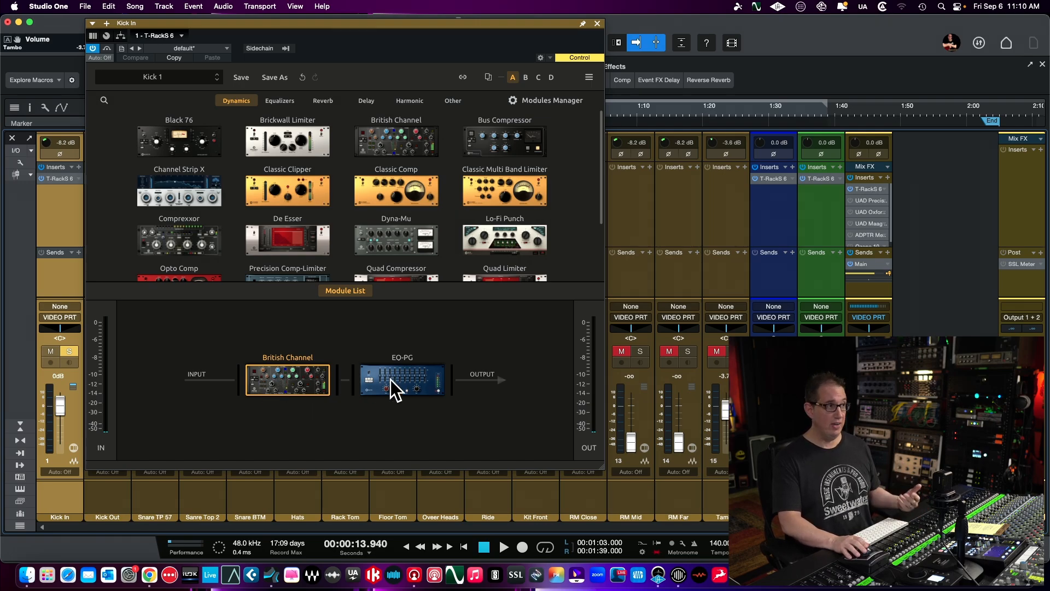
mouse_move(408, 377)
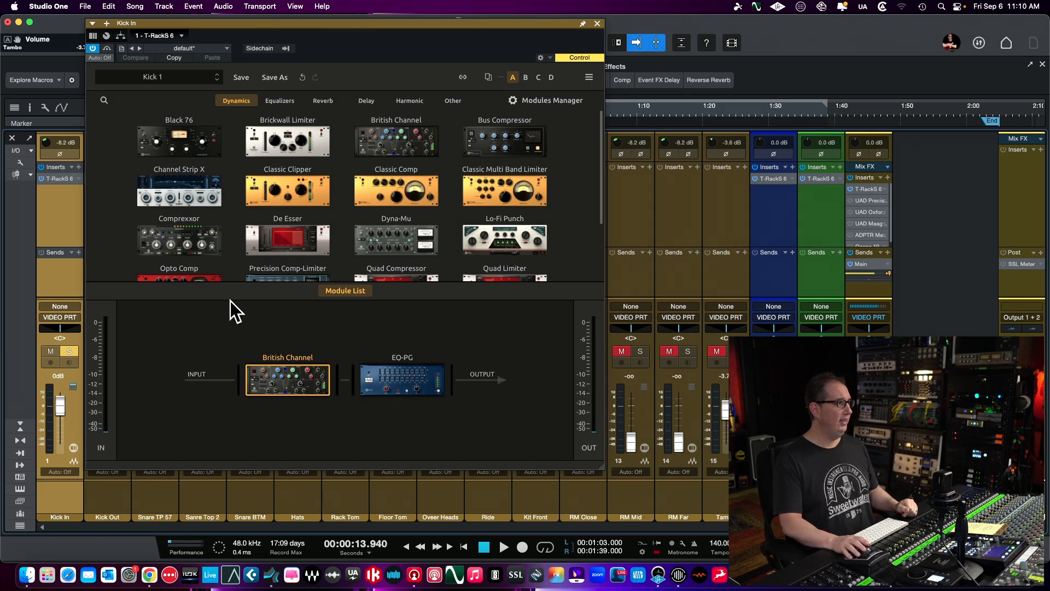
Step: Bypass T-RackS 6, unsolo Kick In, and play the full mix with the Kick In fader at about +2.9 dB
click(106, 49)
click(69, 352)
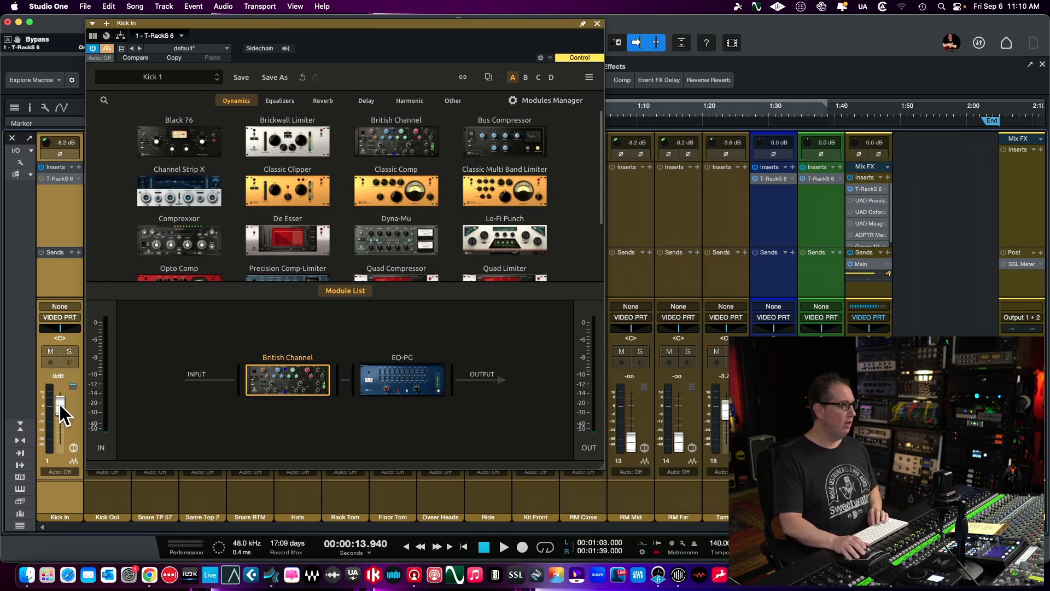
drag(60, 408, 60, 403)
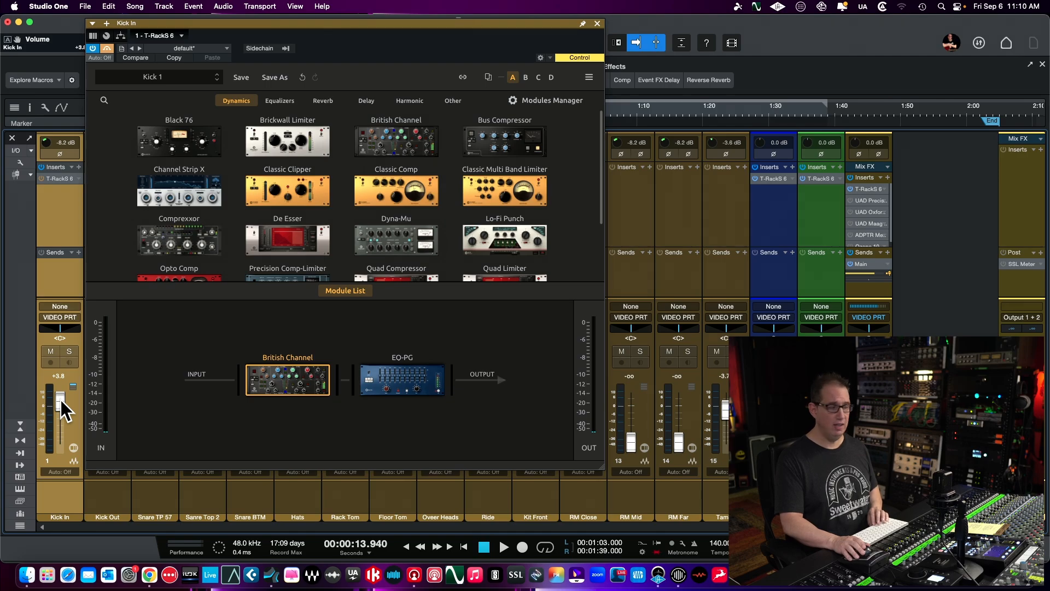
key(space)
drag(61, 400, 61, 404)
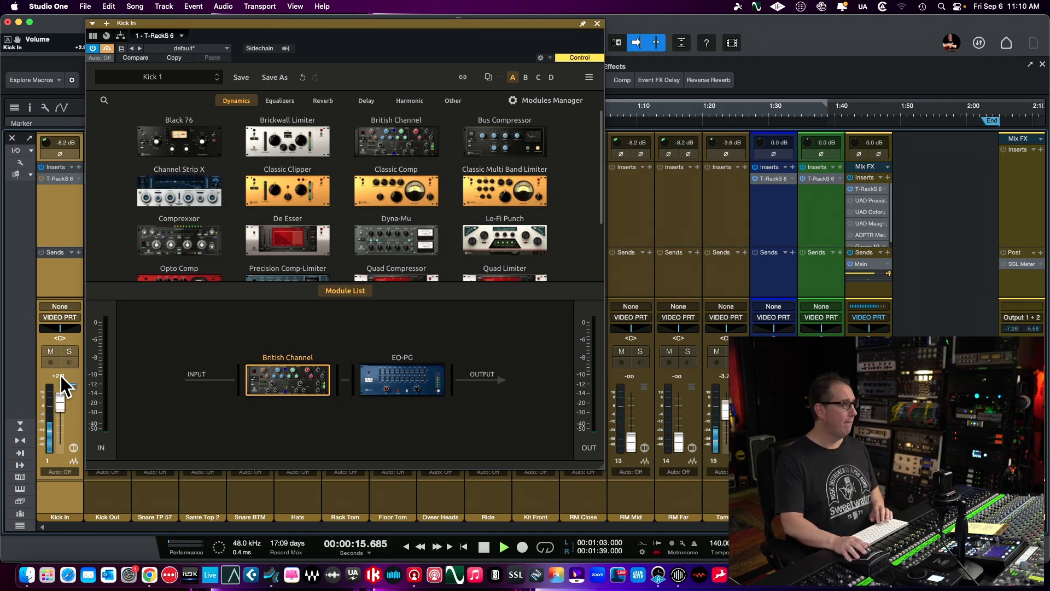
Step: Audition Kick In soloed with its fader raised to +3.8 dB, and re-enable the bypassed T-RackS 6 after stopping playback
click(67, 353)
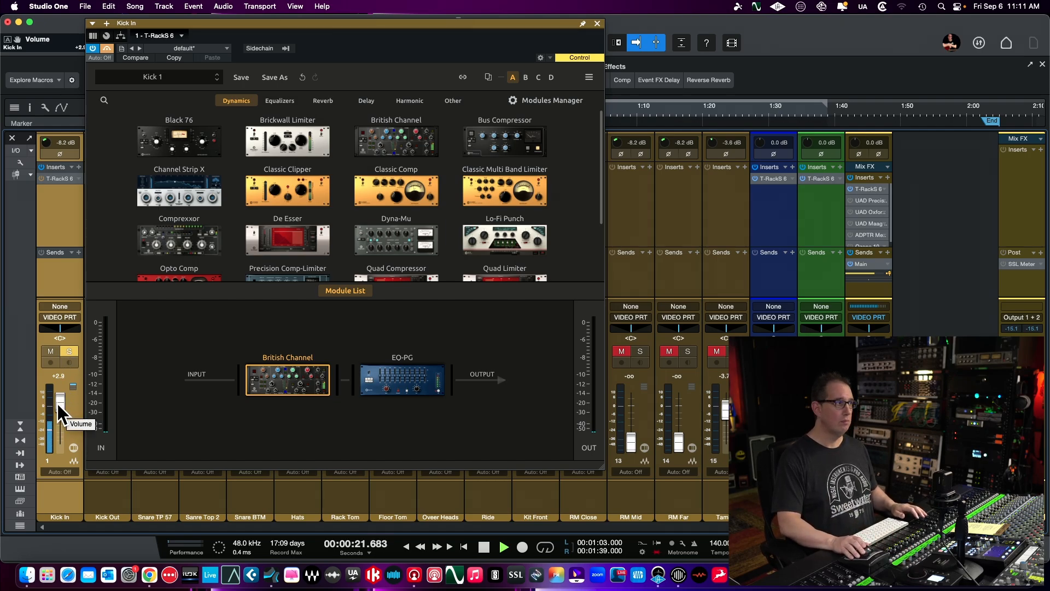
drag(57, 404, 57, 403)
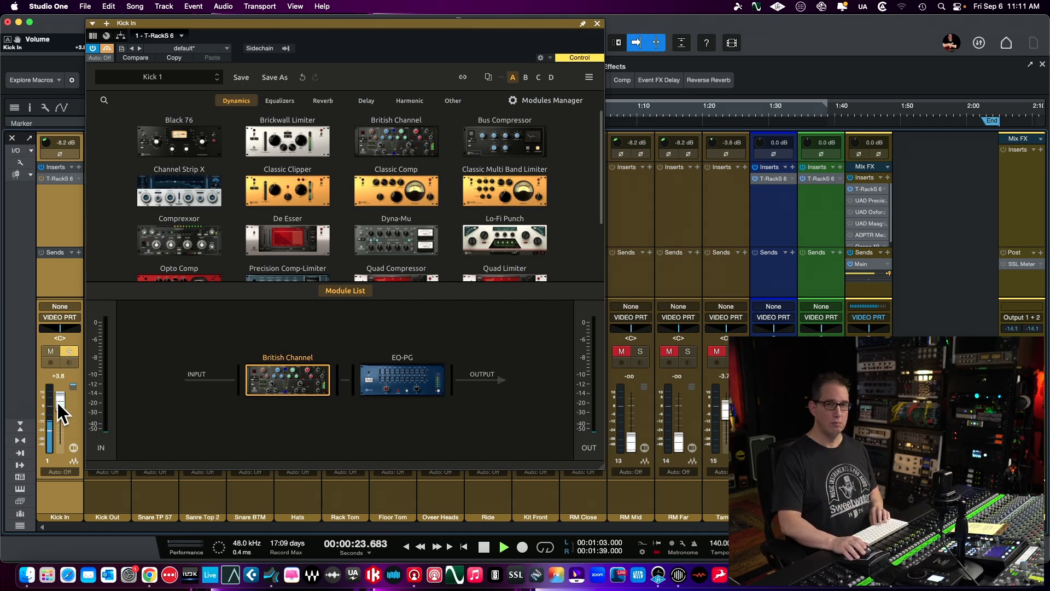
key(space)
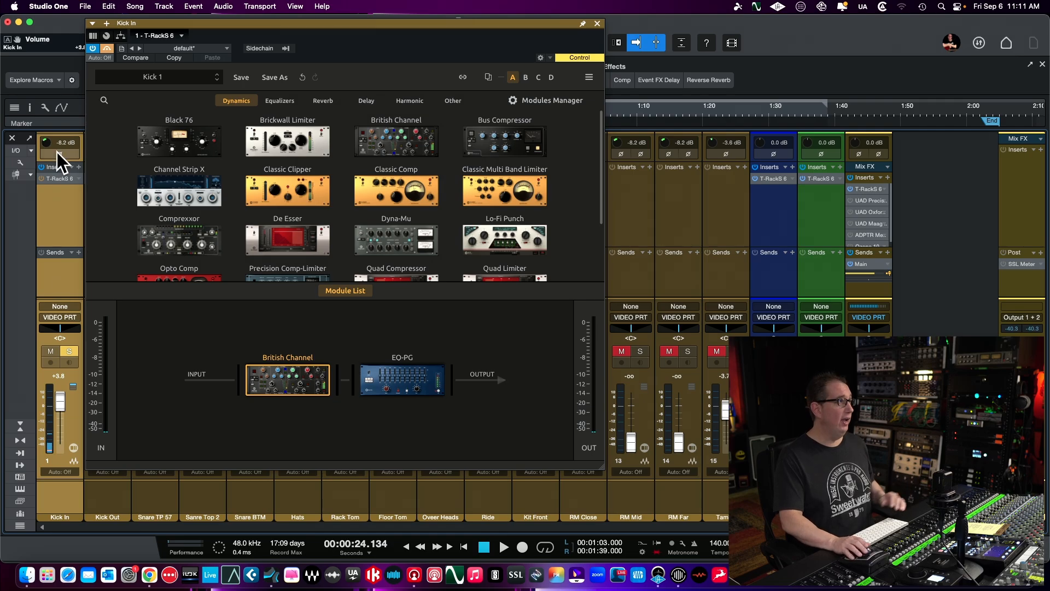
click(107, 48)
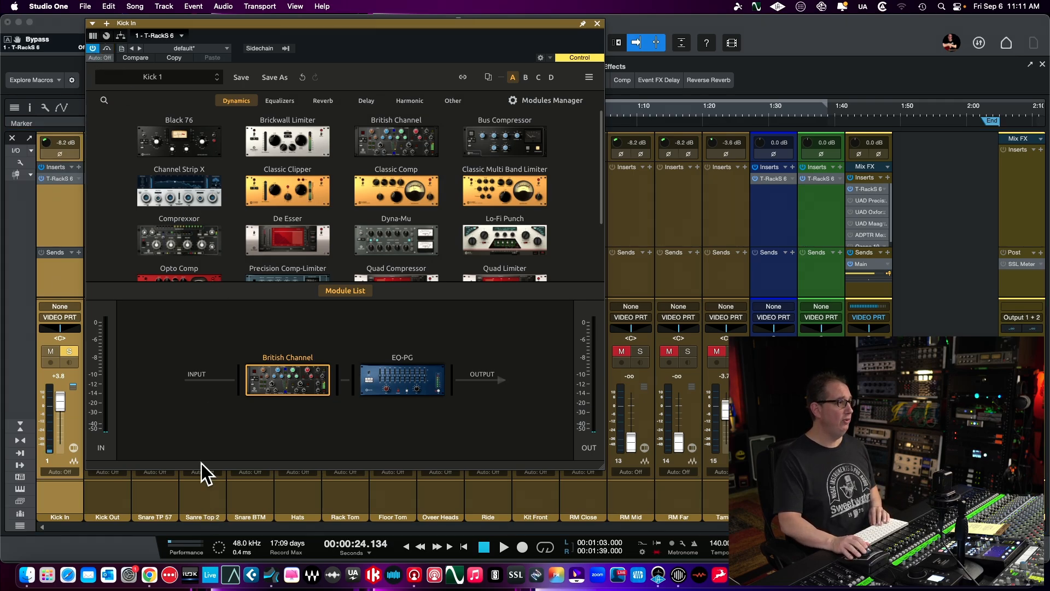
mouse_move(255, 413)
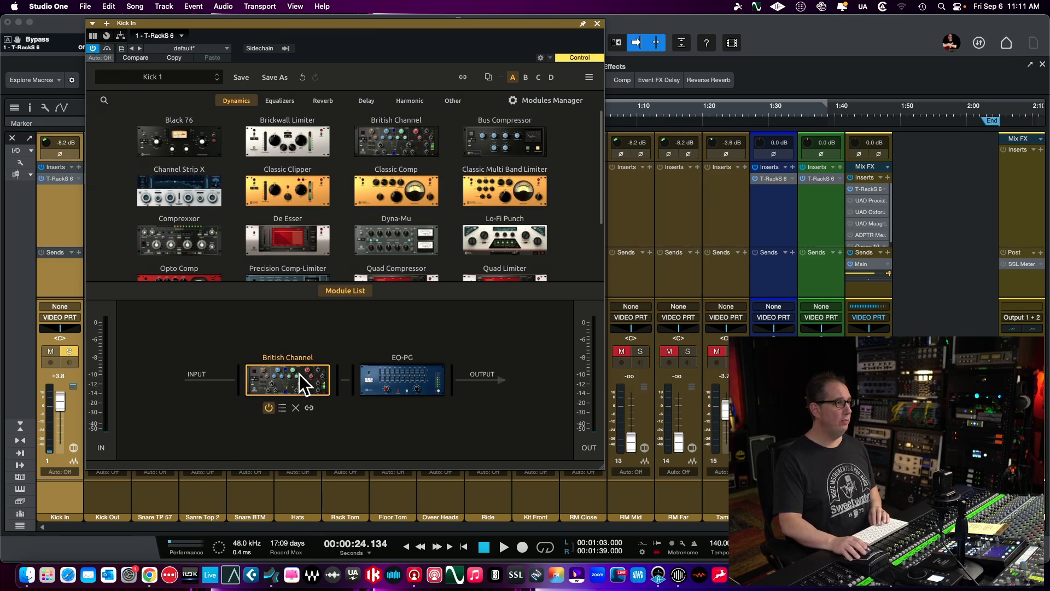
Step: Audition the soloed Kick In track with T-RackS 6 briefly bypassed and re-enabled for comparison, finishing with playback stopped
mouse_move(389, 376)
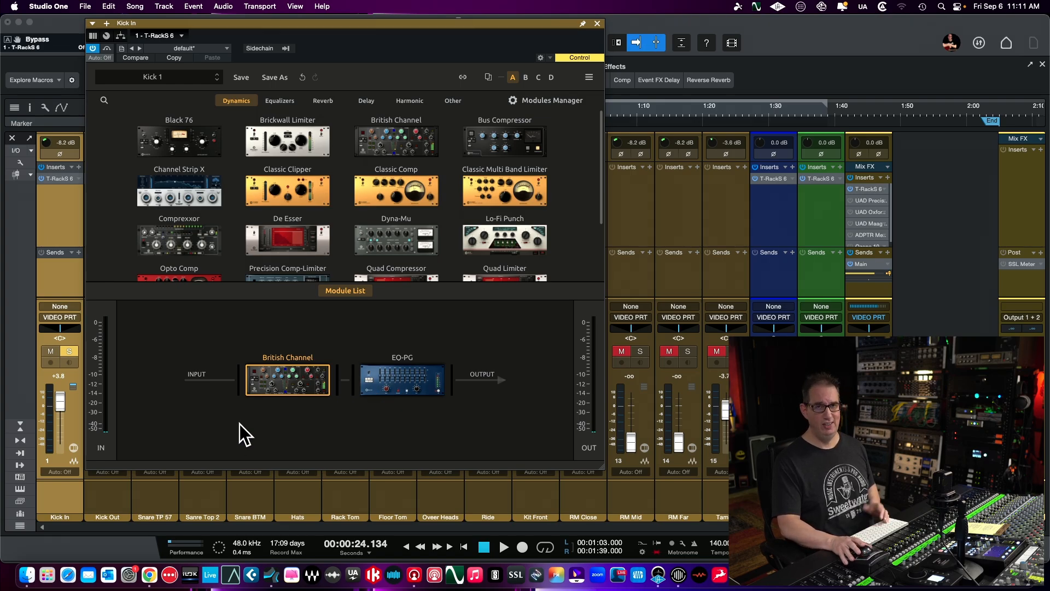
key(space)
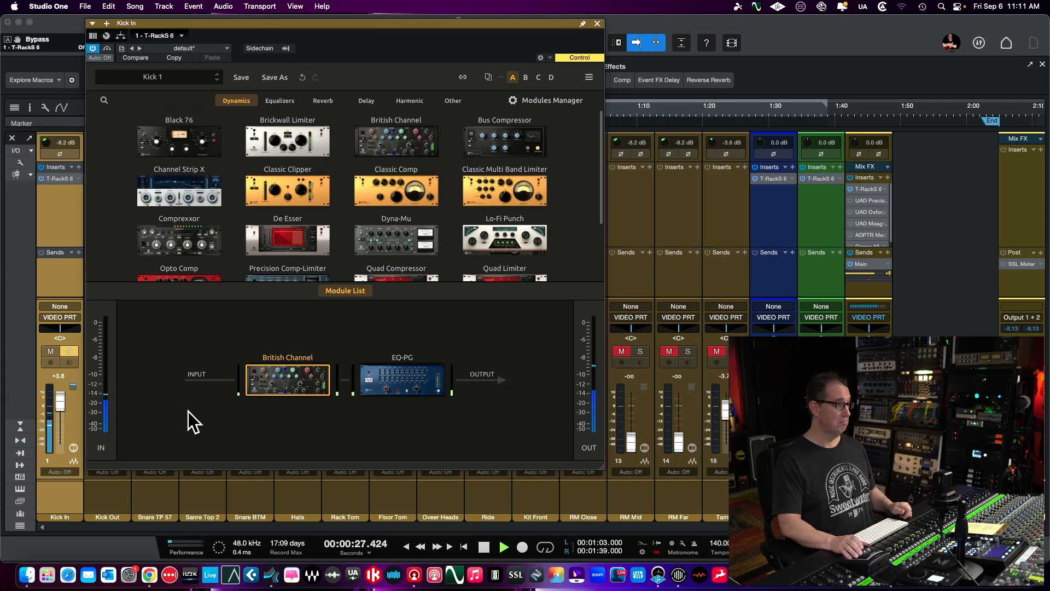
click(106, 48)
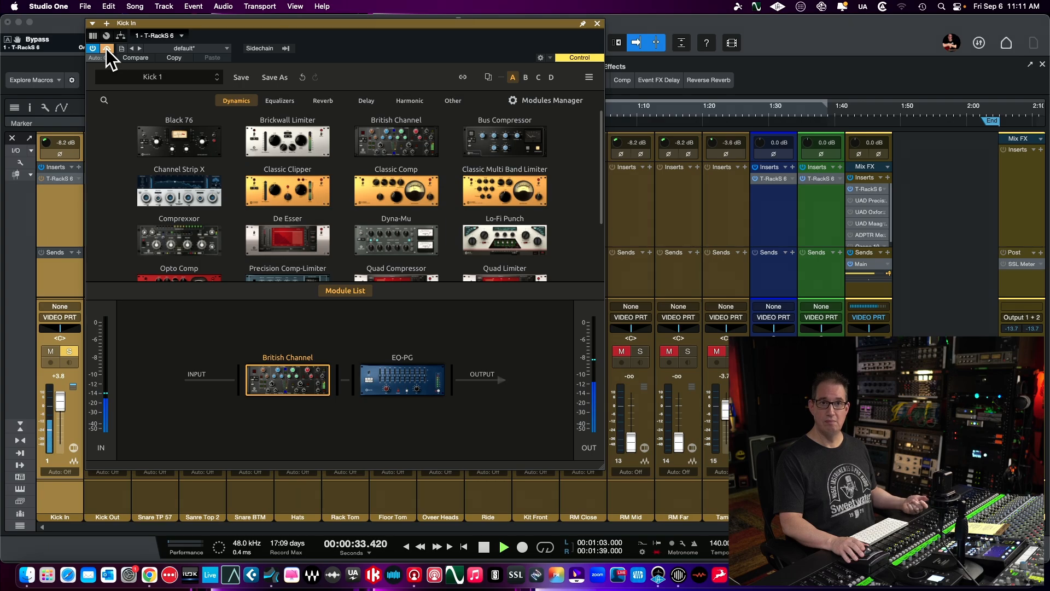
click(106, 48)
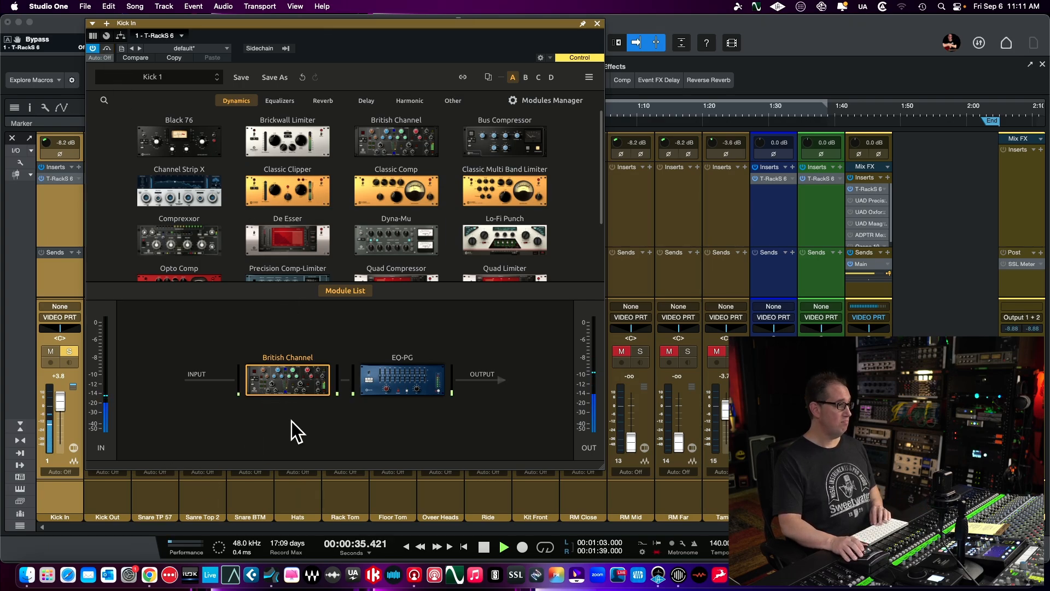
key(space)
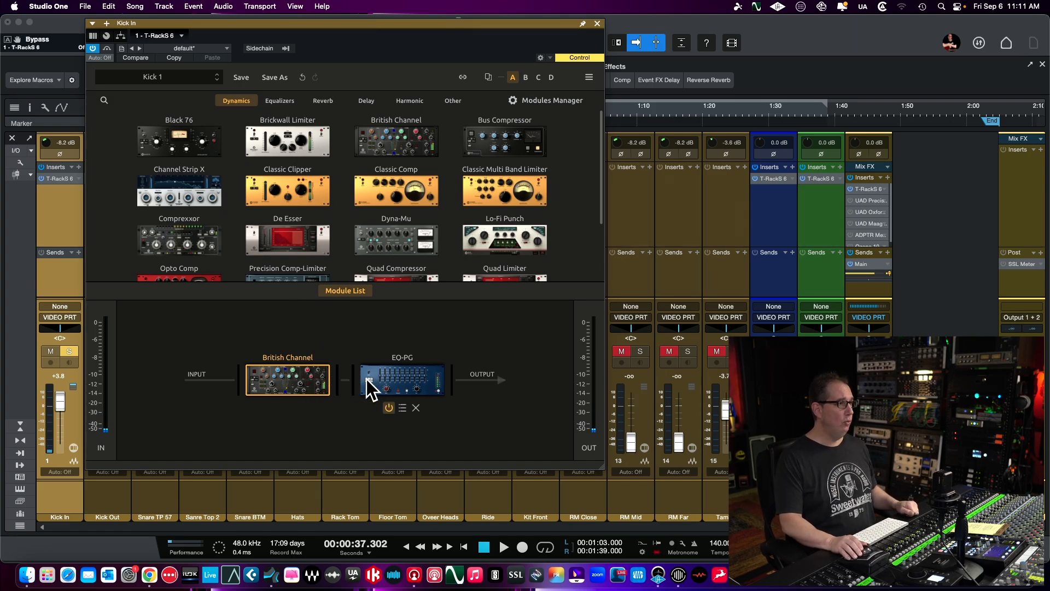
Step: Collapse the module library to view the British Channel and EQ-PG controls, and reposition the plug-in window
mouse_move(296, 375)
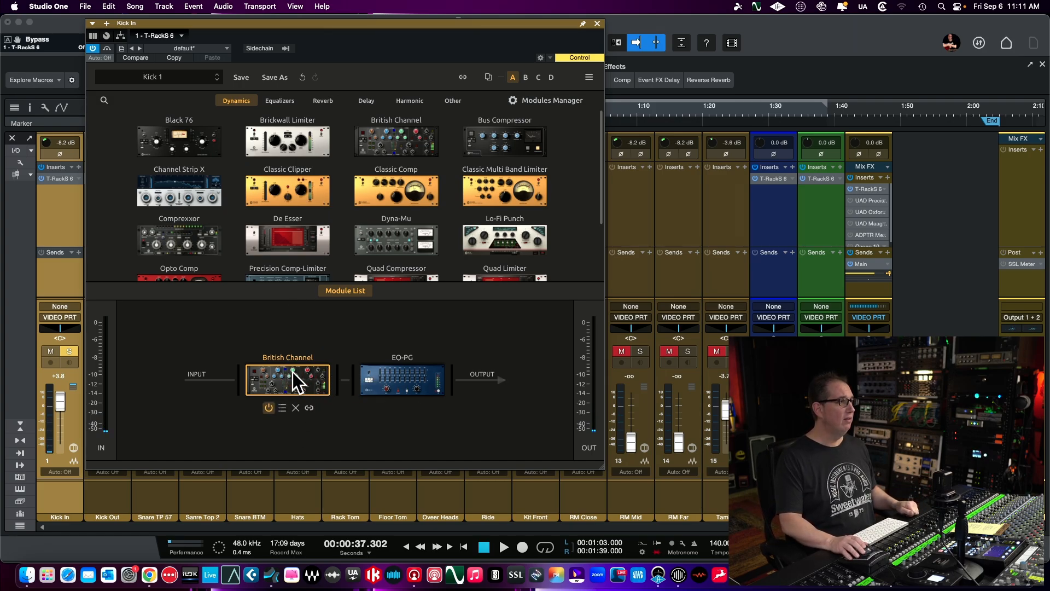
click(341, 290)
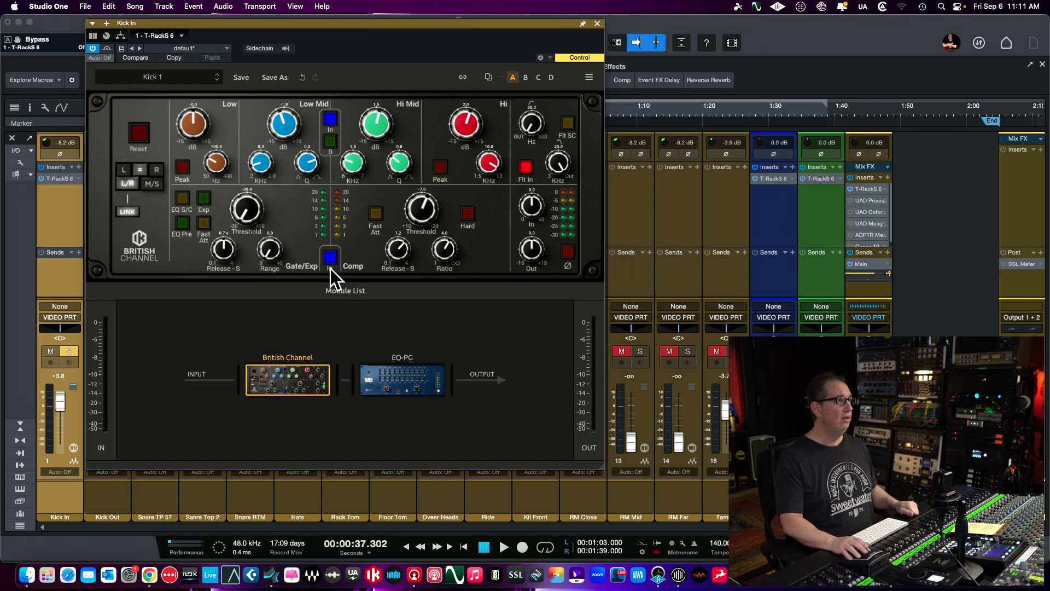
click(404, 377)
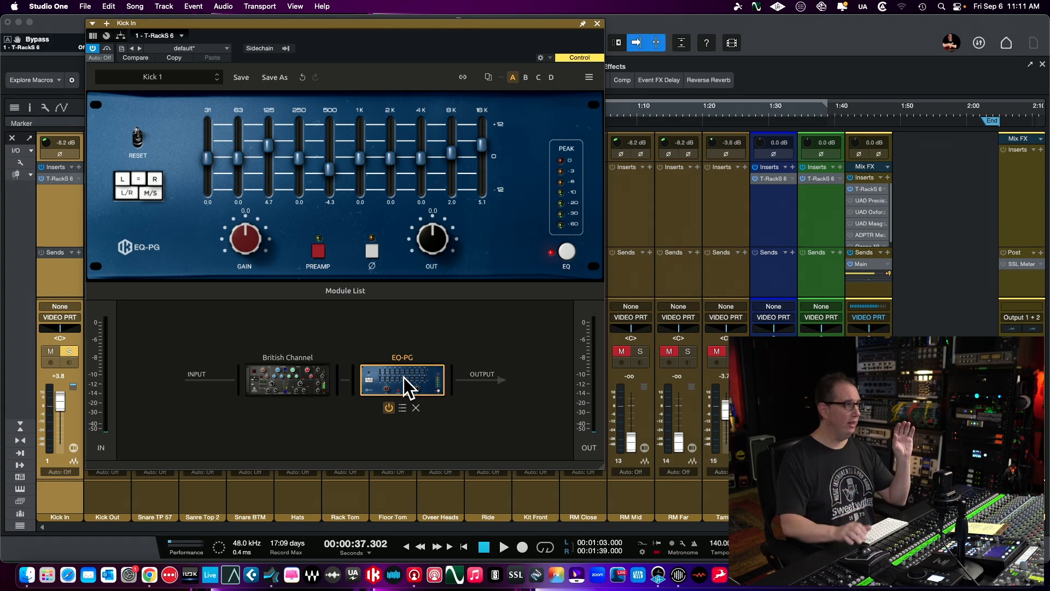
drag(319, 26, 296, 29)
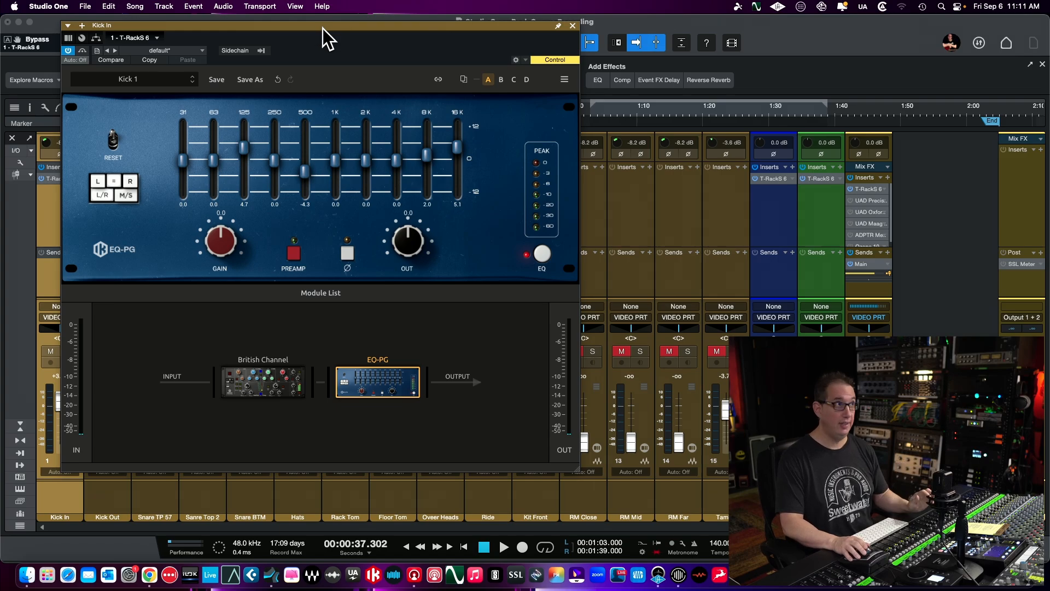
drag(323, 29, 329, 29)
Step: Open British Channel and, during playback, raise its gate threshold to about 2 and its range to about 18
click(269, 386)
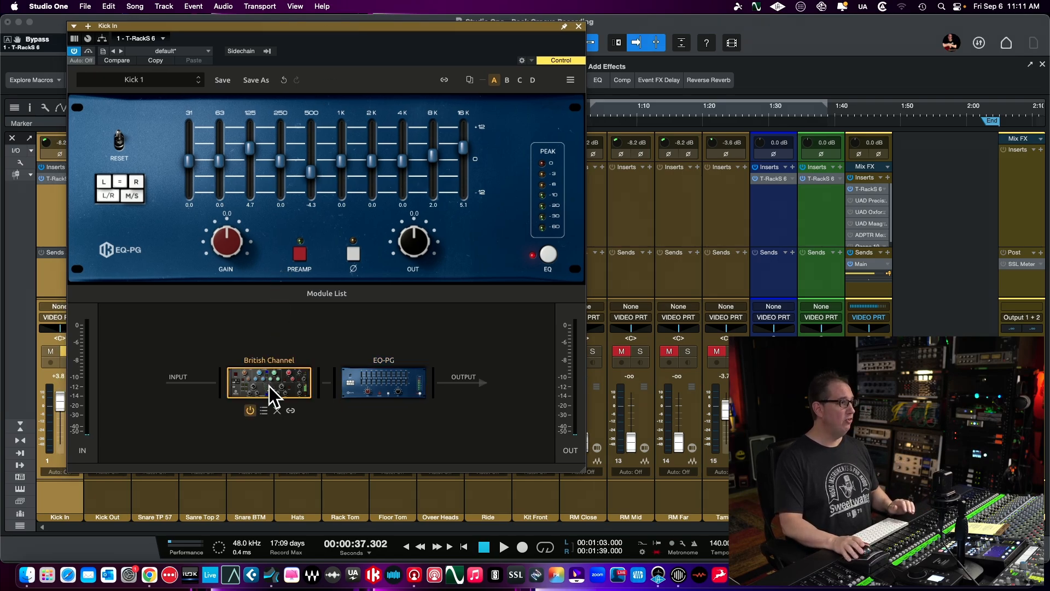
key(space)
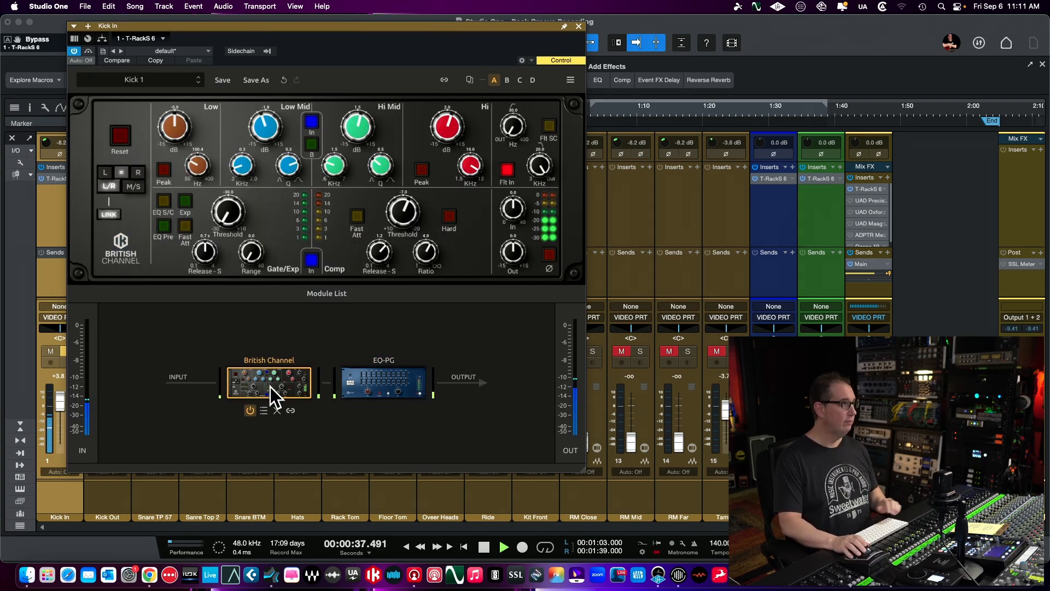
click(315, 261)
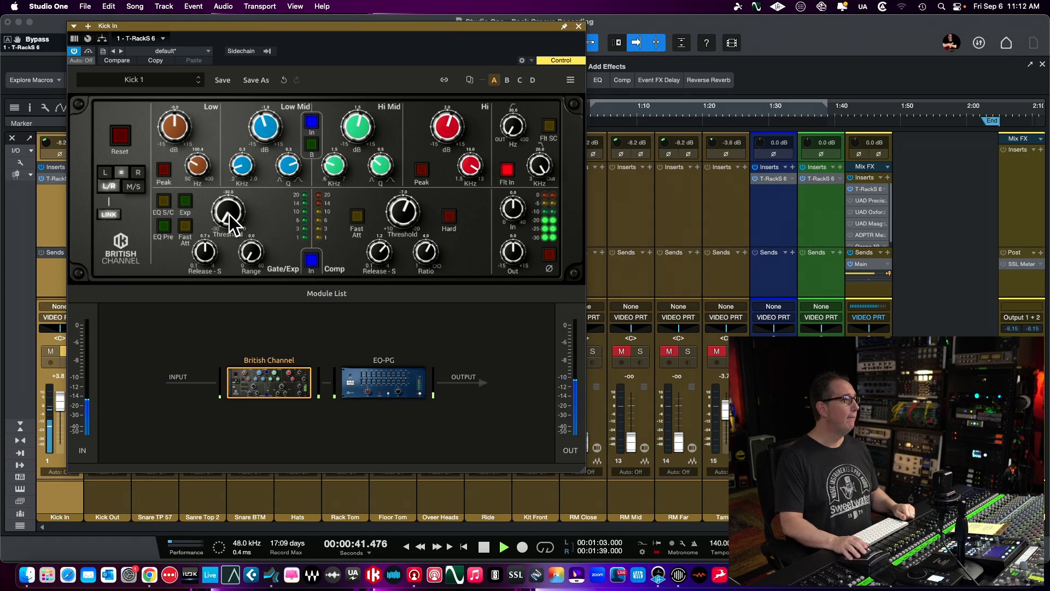
drag(225, 216, 212, 74)
drag(254, 245, 228, 220)
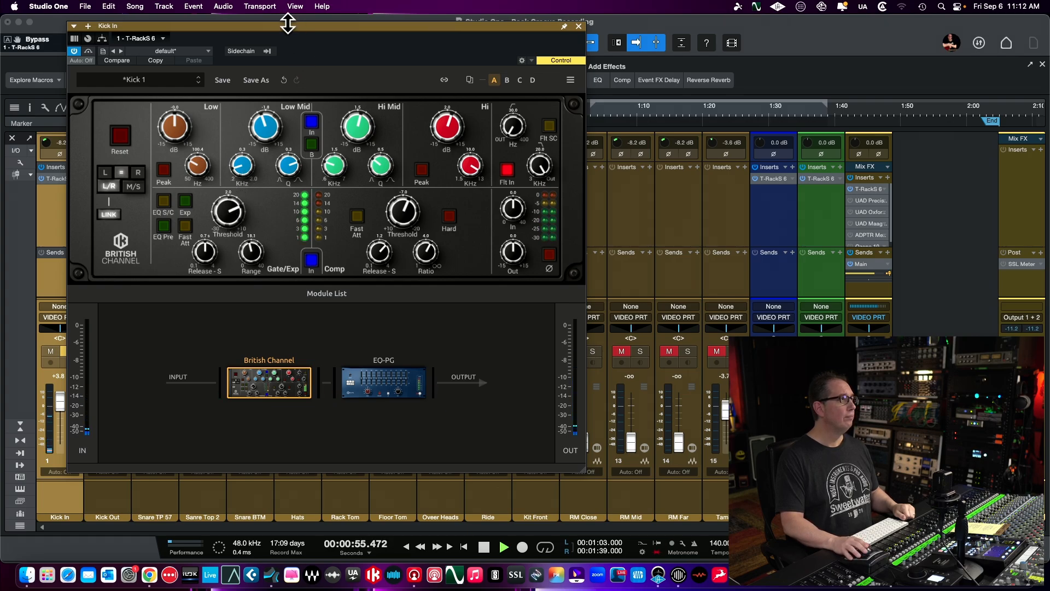
drag(289, 25, 297, 25)
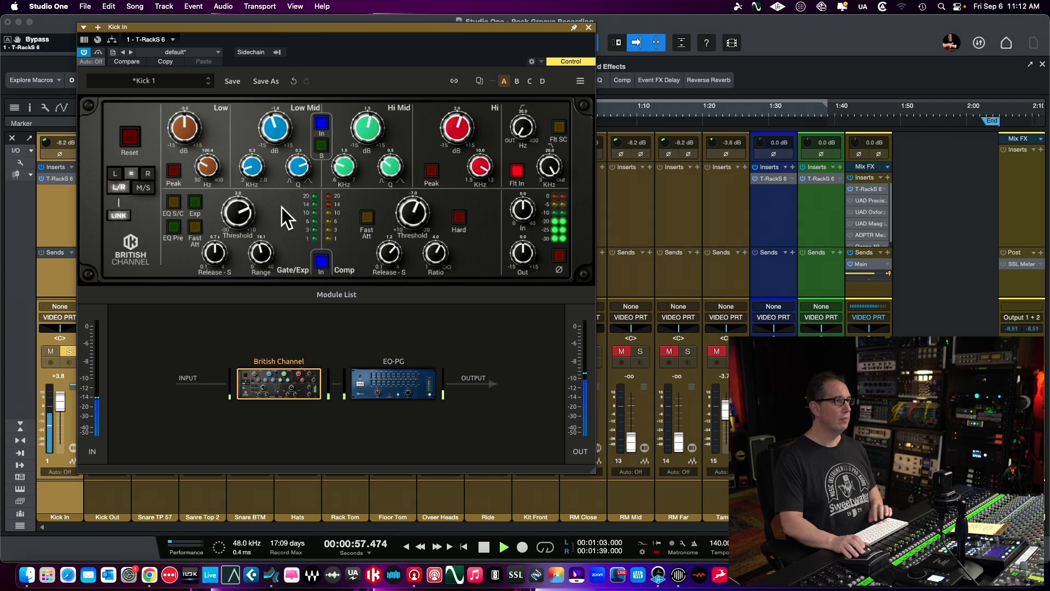
key(space)
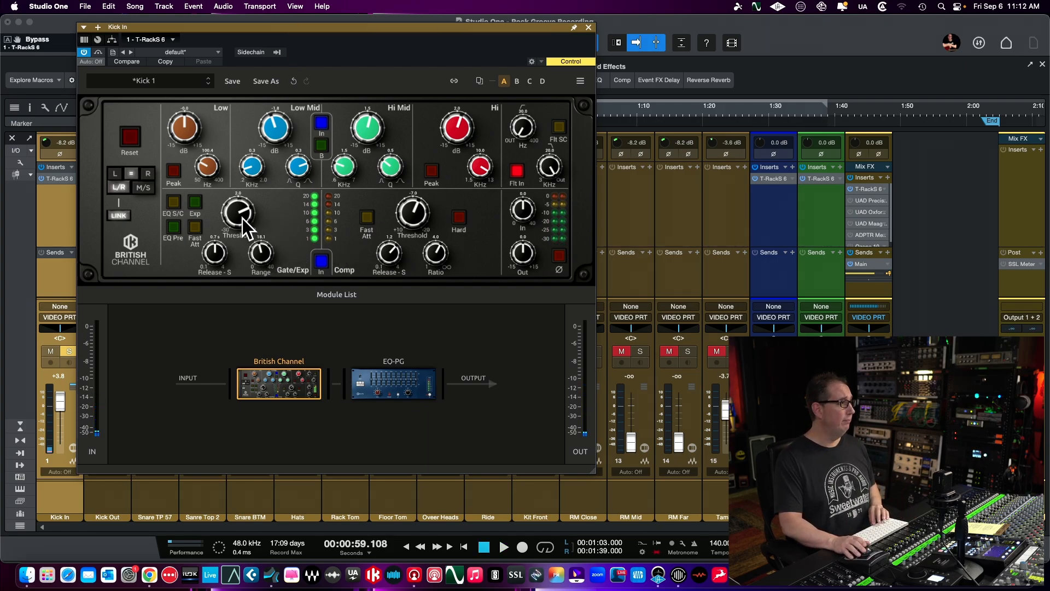
Step: Adjust the gate threshold to 5.4 and range to 40 during playback, briefly trying the gate's fast attack, and stop playback
key(space)
drag(234, 222, 235, 167)
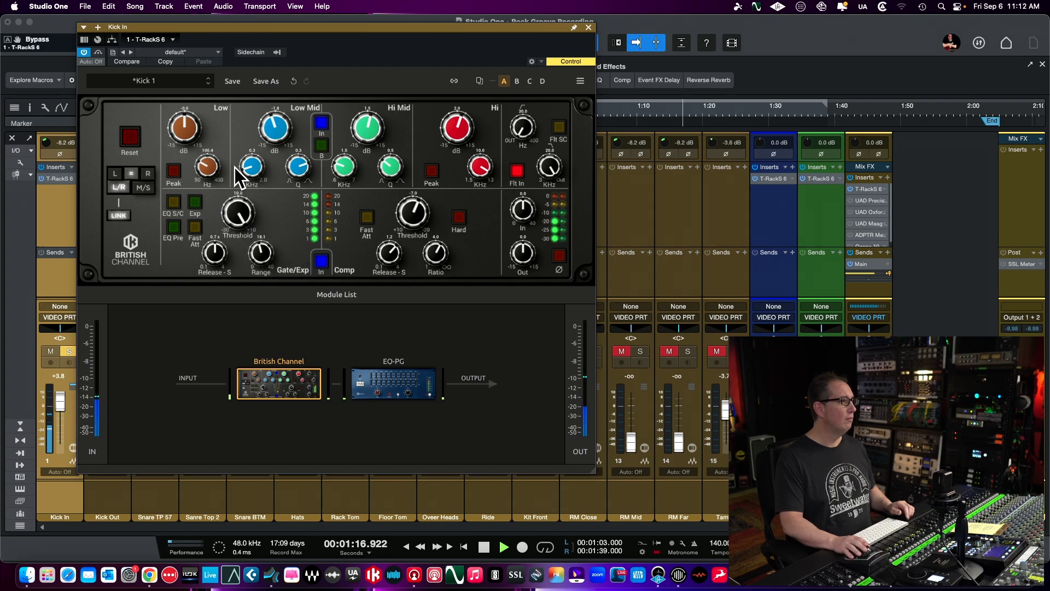
drag(239, 225, 258, 251)
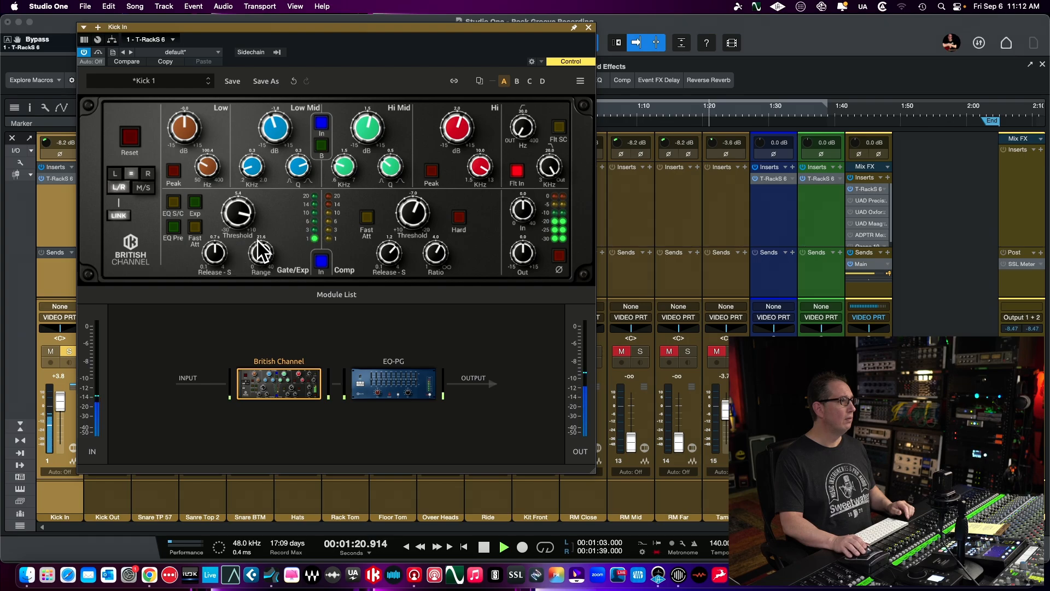
click(195, 228)
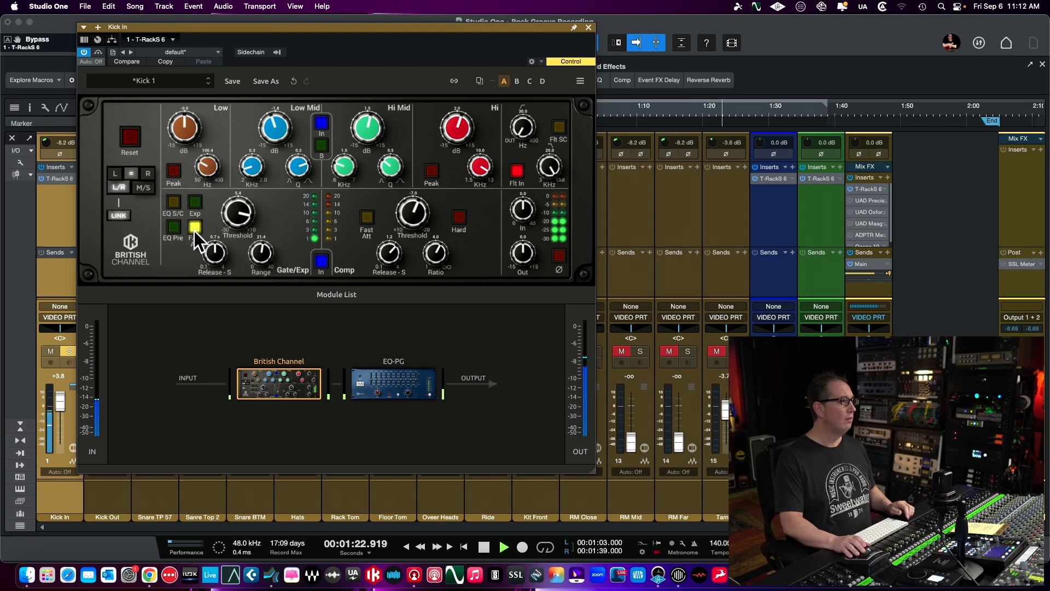
click(195, 228)
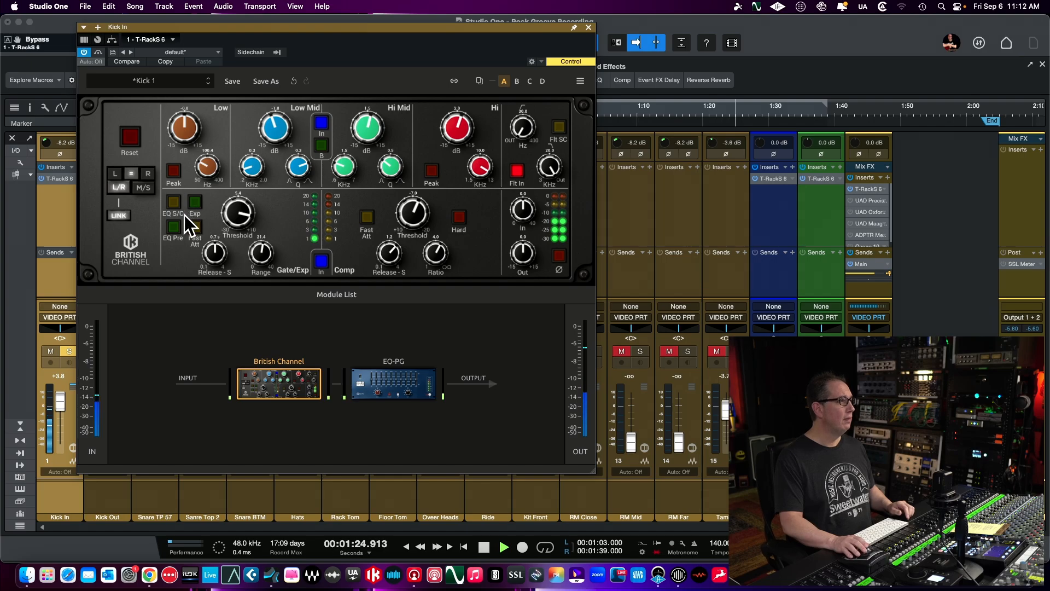
drag(258, 257, 251, 140)
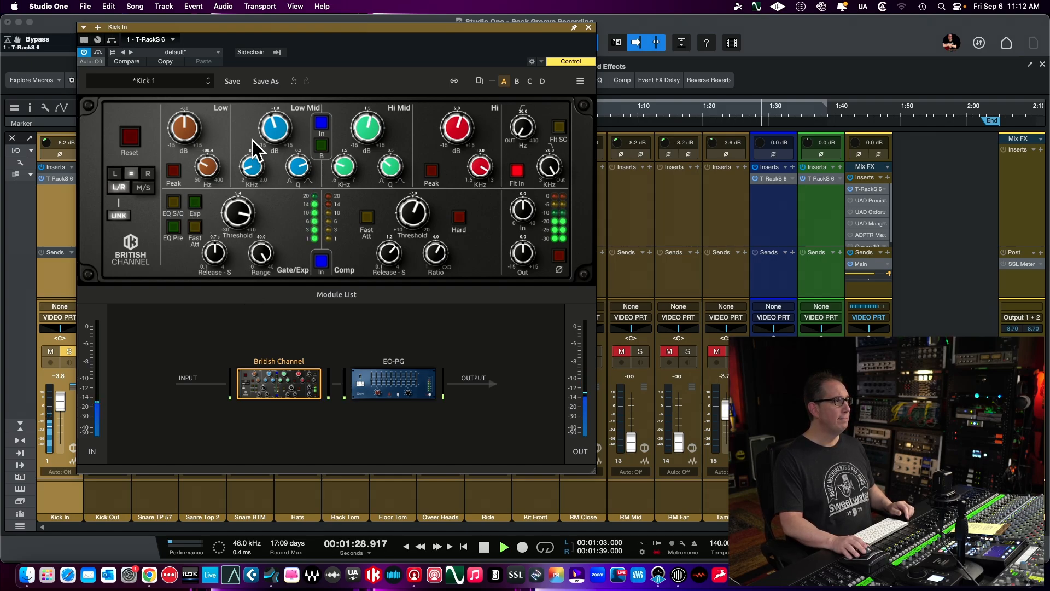
key(space)
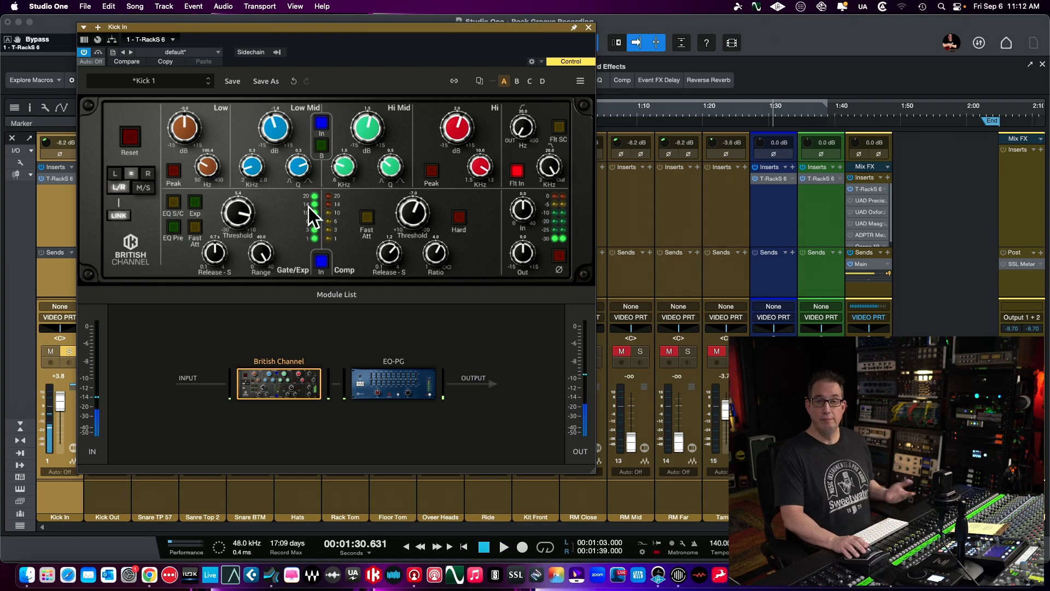
Step: Switch off the British Channel dynamics section, start playback, and set the compressor ratio to 2.4 and threshold to -20
click(321, 262)
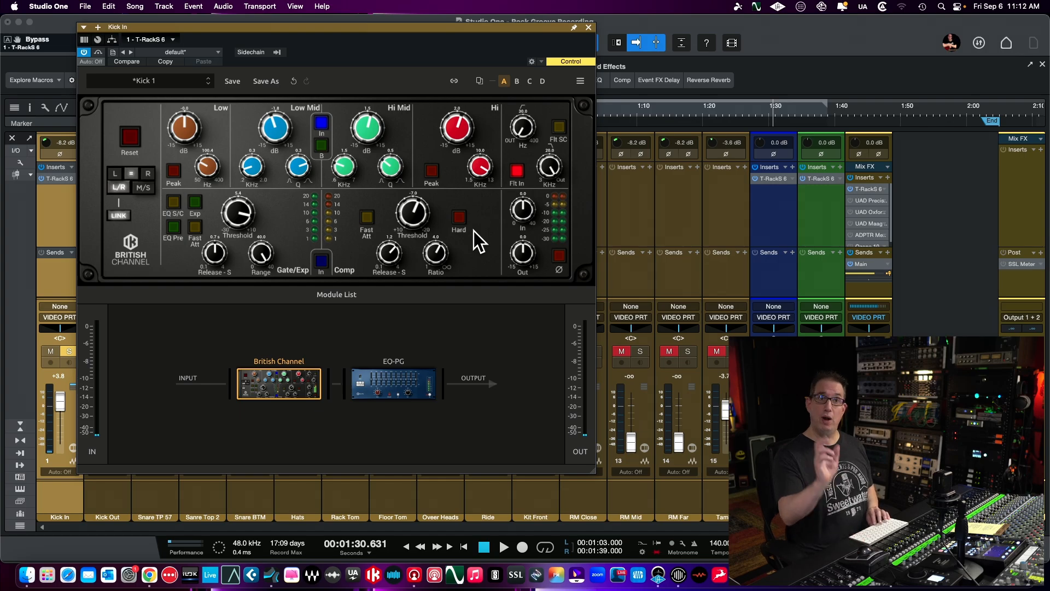
key(space)
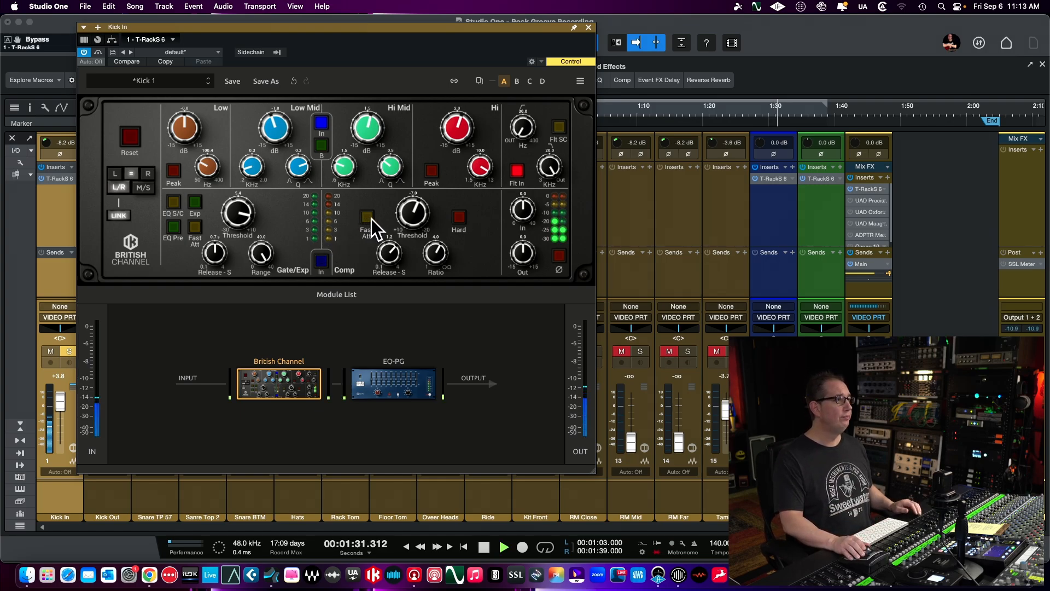
drag(435, 252, 405, 275)
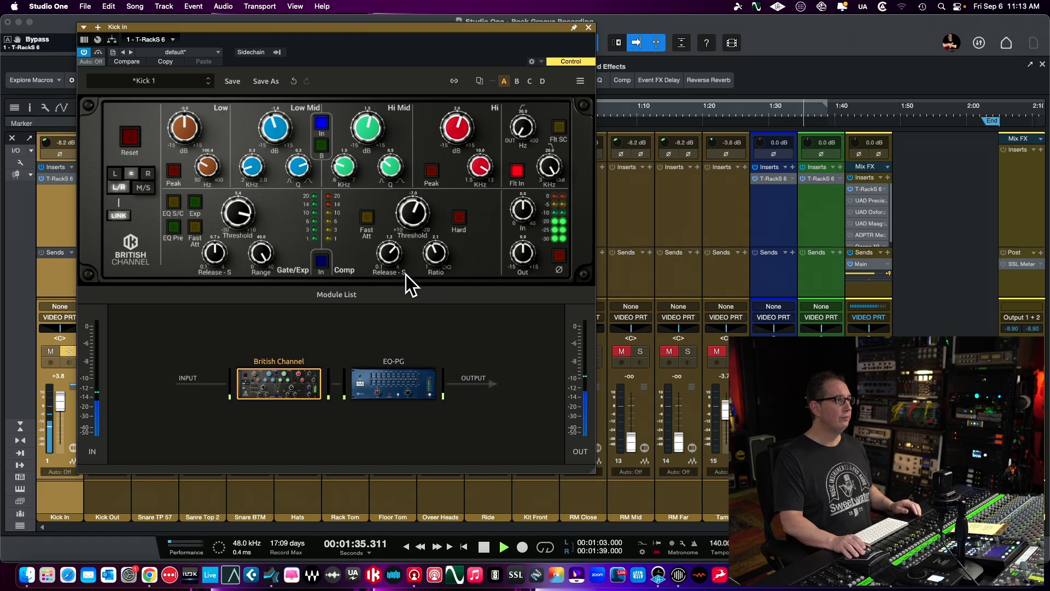
drag(408, 216, 395, 260)
drag(395, 221, 435, 90)
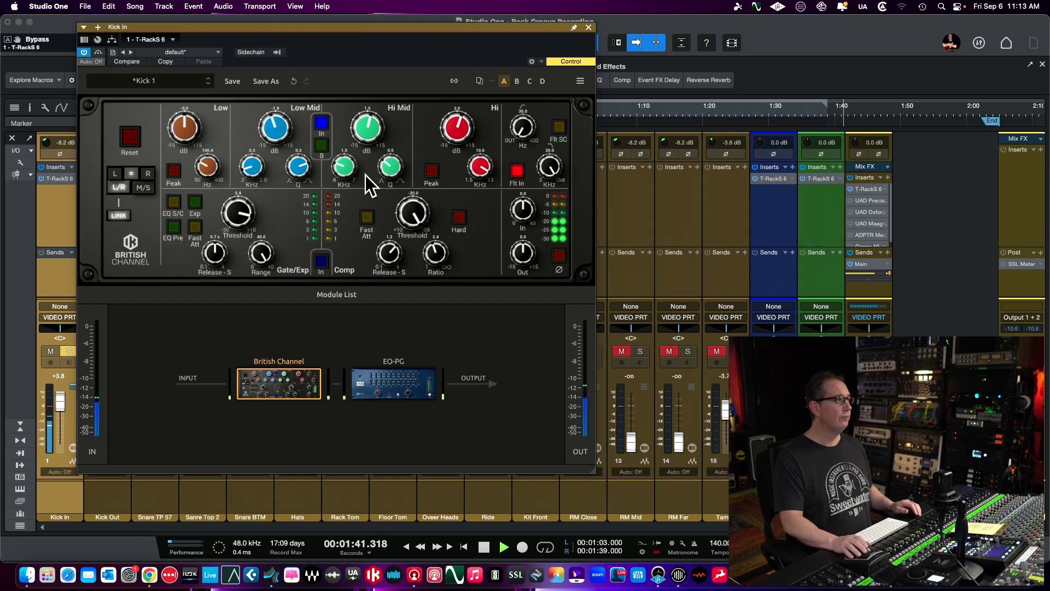
Step: Re-enable the dynamics section, lower the gate threshold to -30, and set the compressor threshold to about -13
click(322, 261)
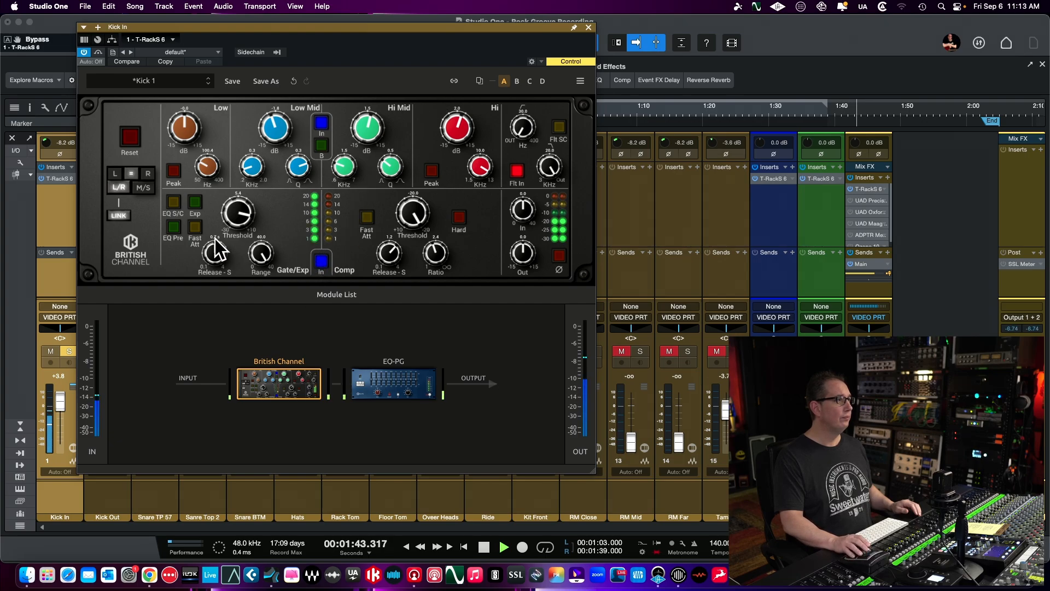
drag(235, 214, 204, 398)
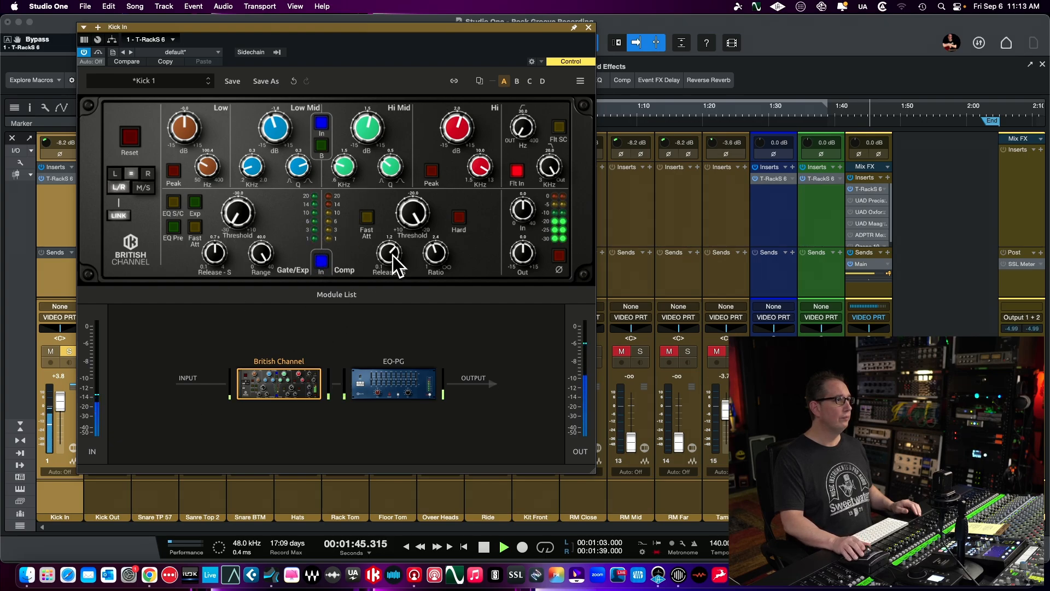
drag(409, 214, 398, 247)
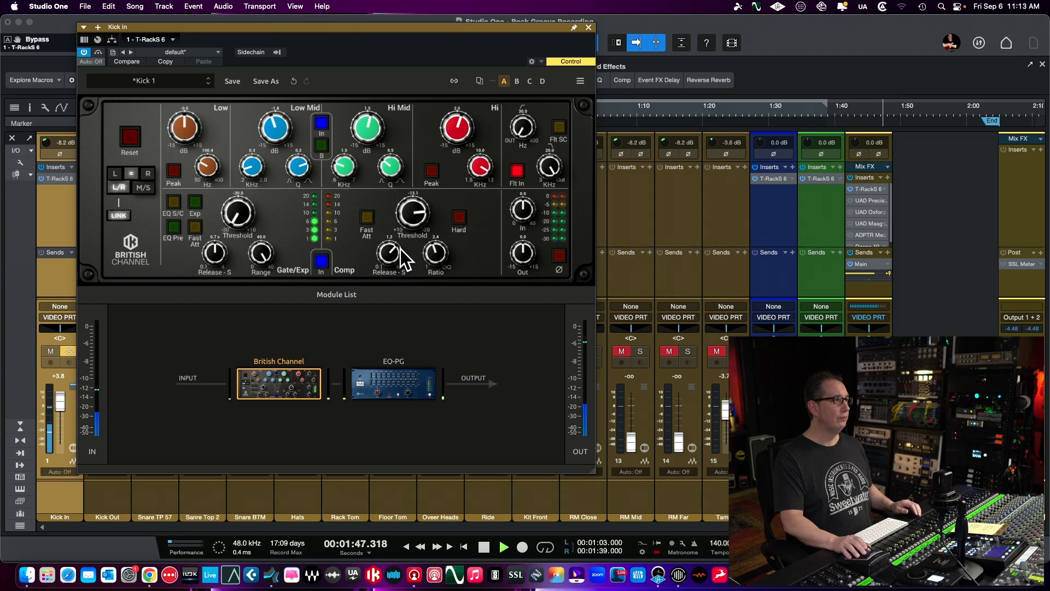
drag(367, 27, 362, 98)
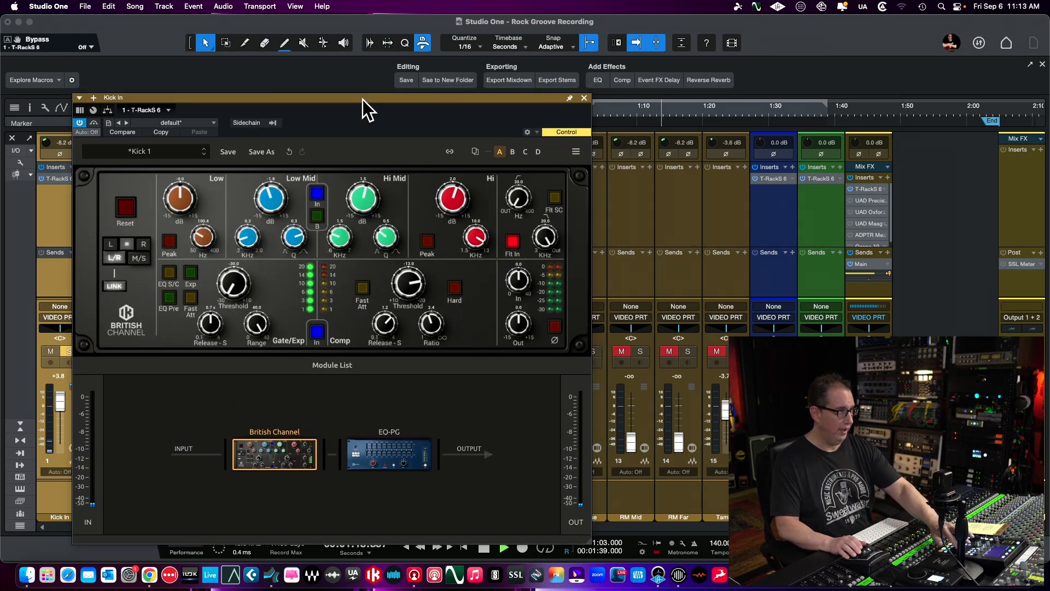
drag(352, 100, 362, 69)
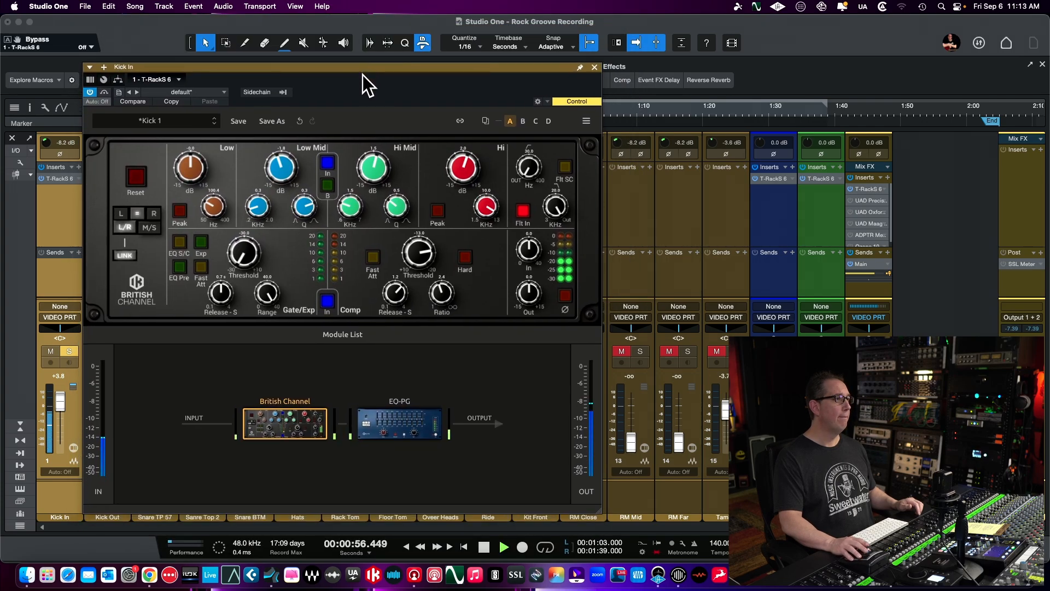
Step: With compressor fast attack enabled, set the compressor threshold to -17.1 and gate threshold to about -14, comparing the result against bypass
click(374, 258)
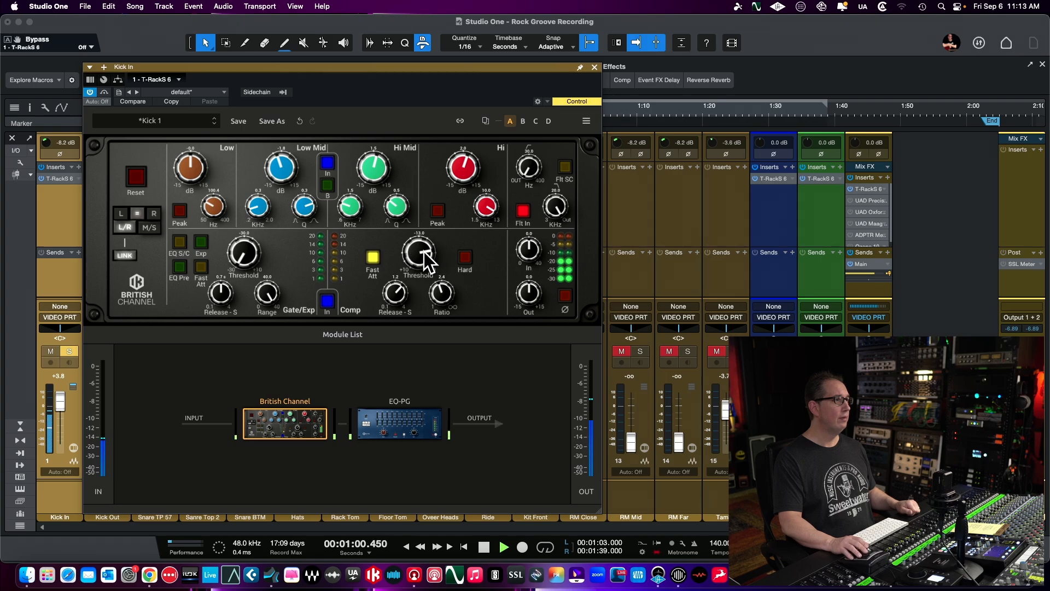
mouse_move(422, 253)
mouse_down()
mouse_move(436, 277)
mouse_move(429, 235)
mouse_up()
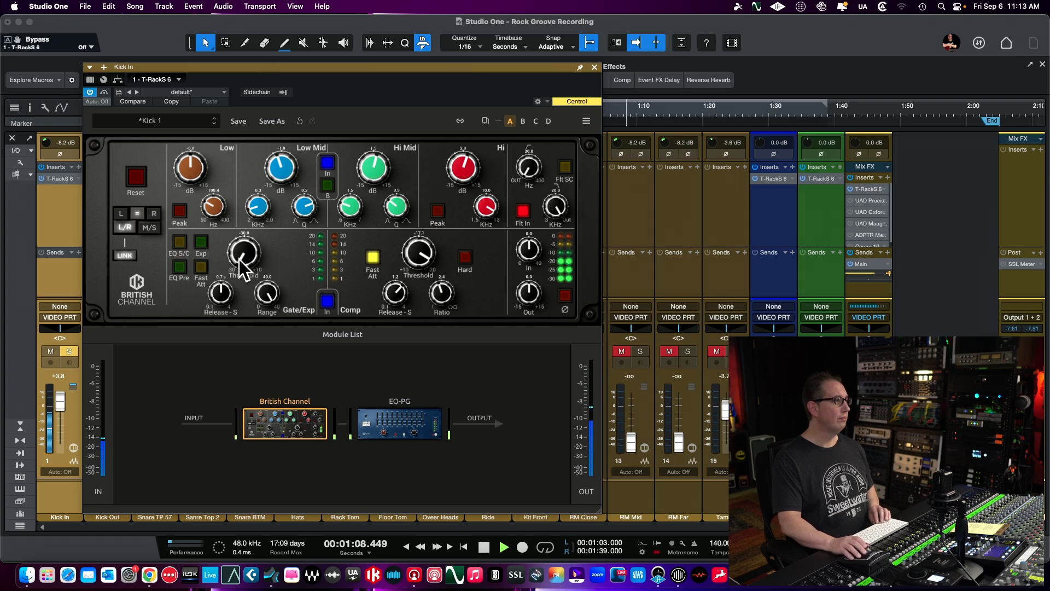
drag(240, 268, 249, 218)
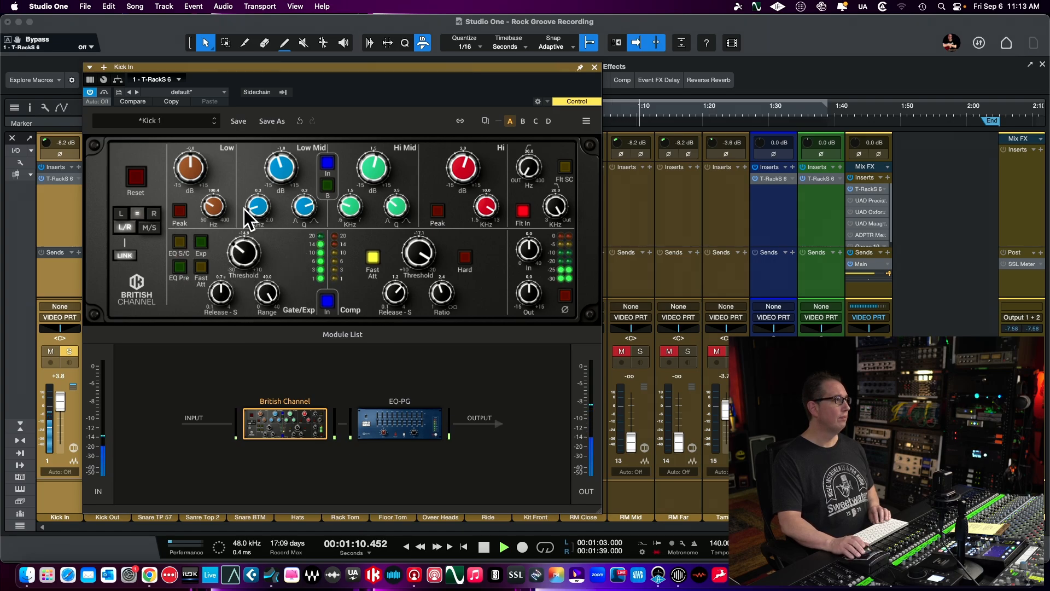
click(103, 92)
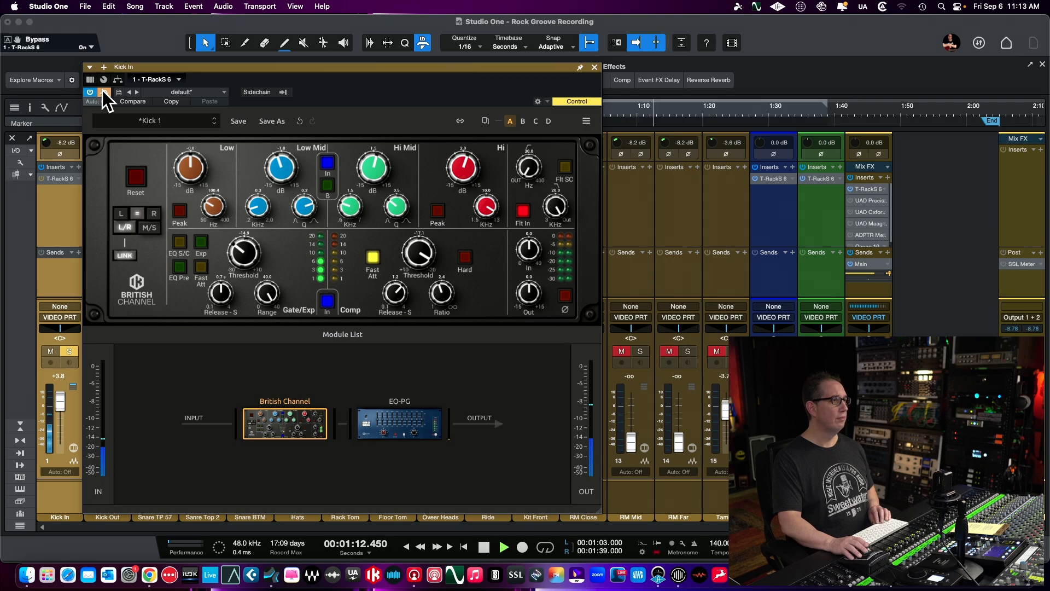
click(104, 91)
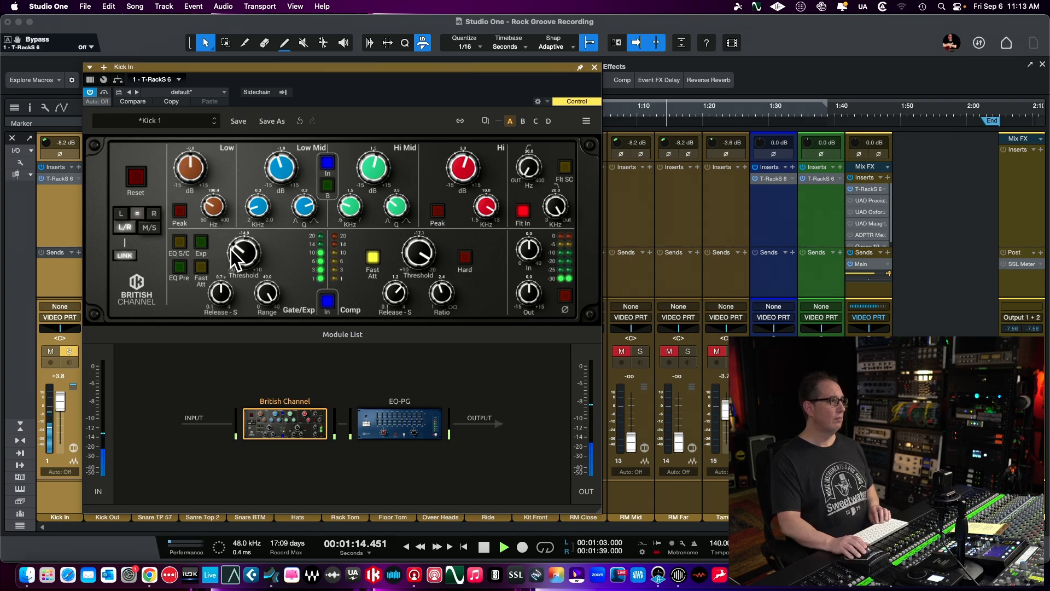
Step: Set the British Channel gate threshold to -13.2 and stop playback
drag(237, 246, 238, 241)
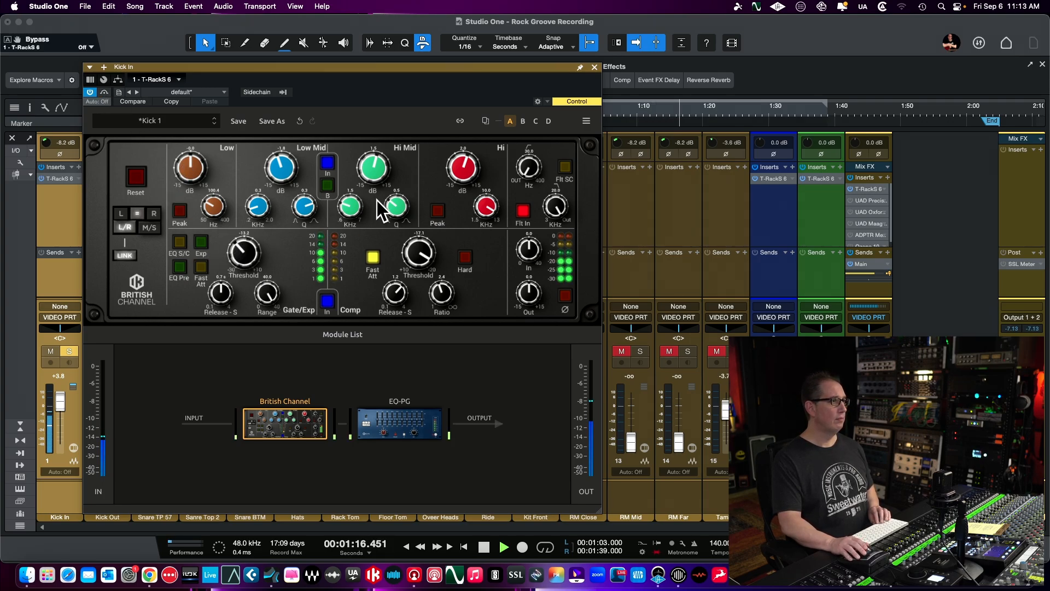
key(space)
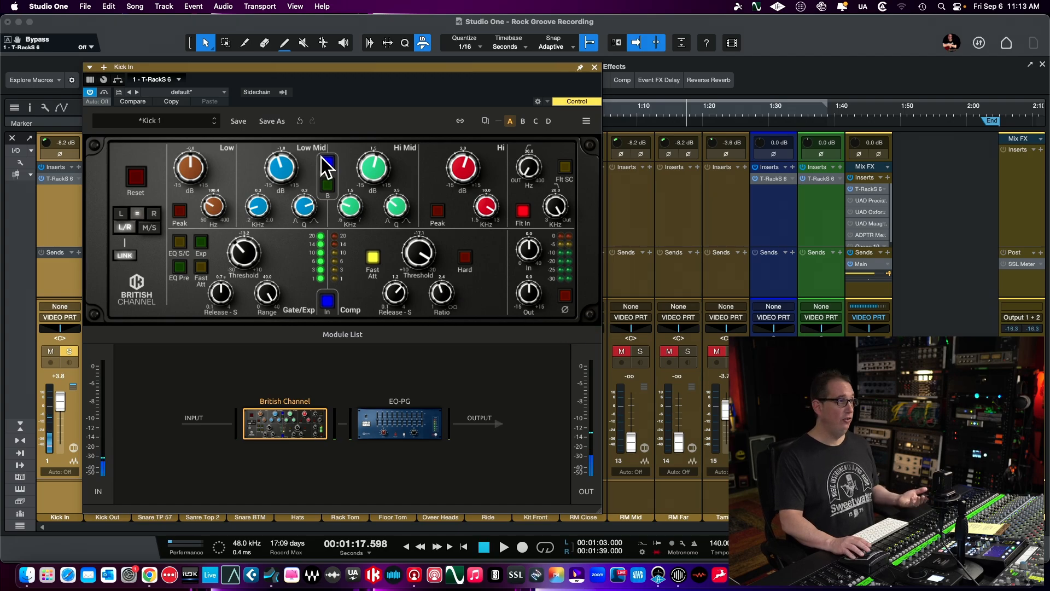
drag(363, 66, 357, 45)
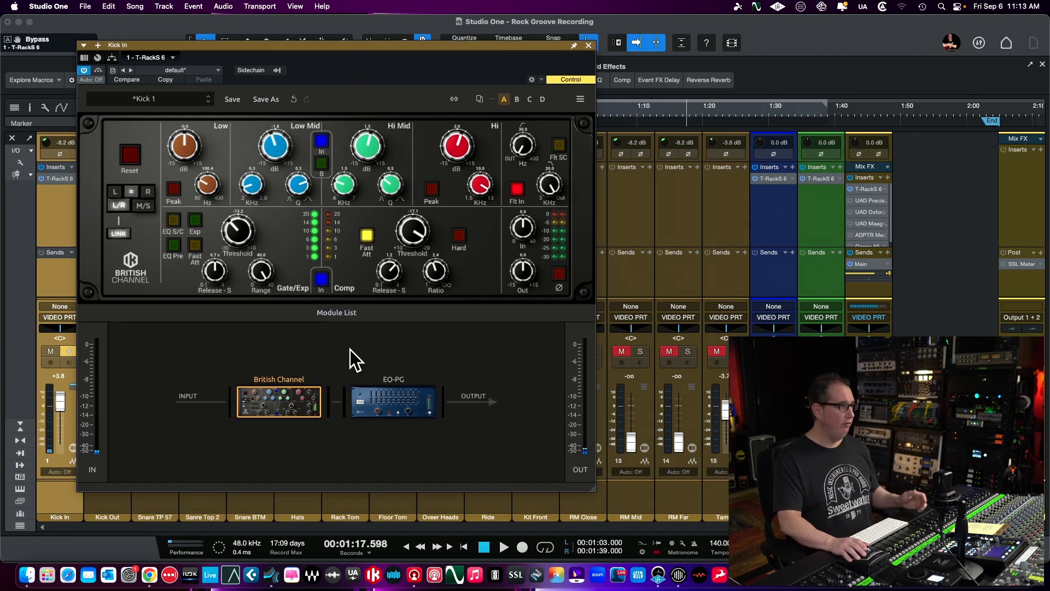
Step: Adjust EQ-PG during playback, setting the 63 Hz band to 4.0, 125 Hz to 1.1 and 8K to 4.4, and stop playback
click(364, 408)
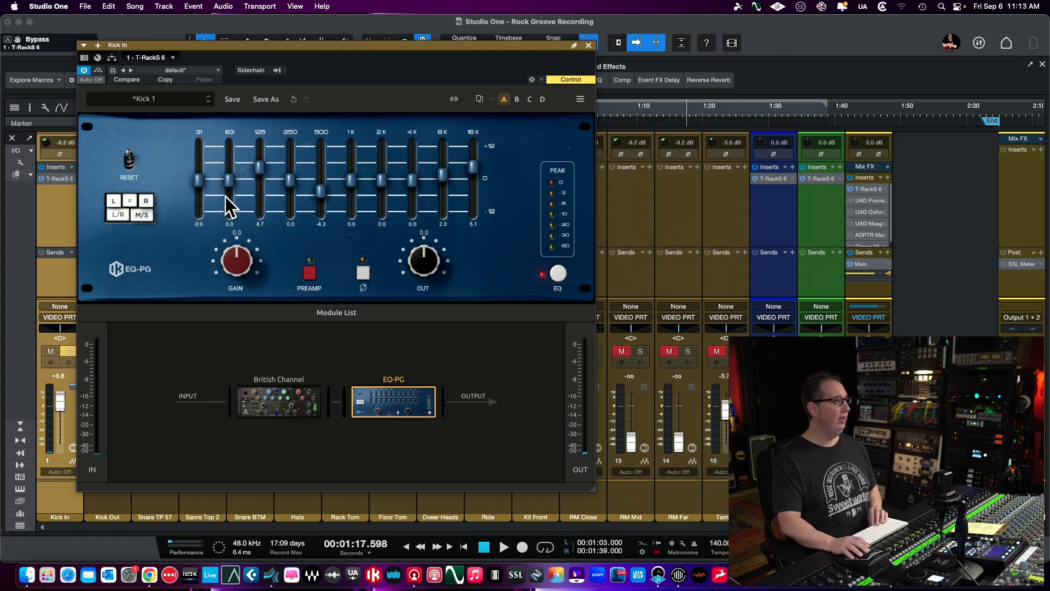
key(space)
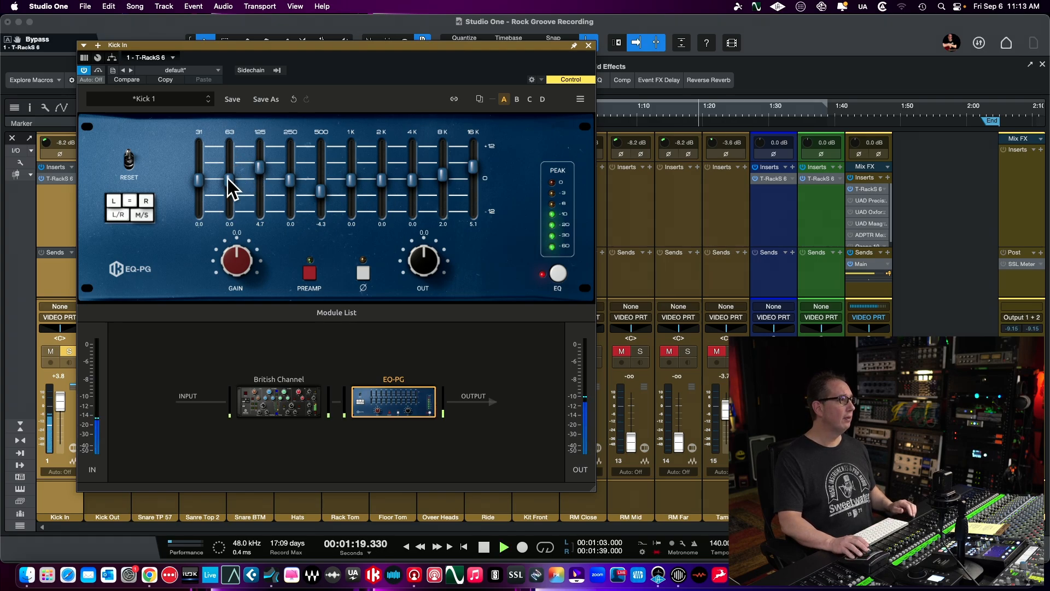
drag(228, 180, 261, 178)
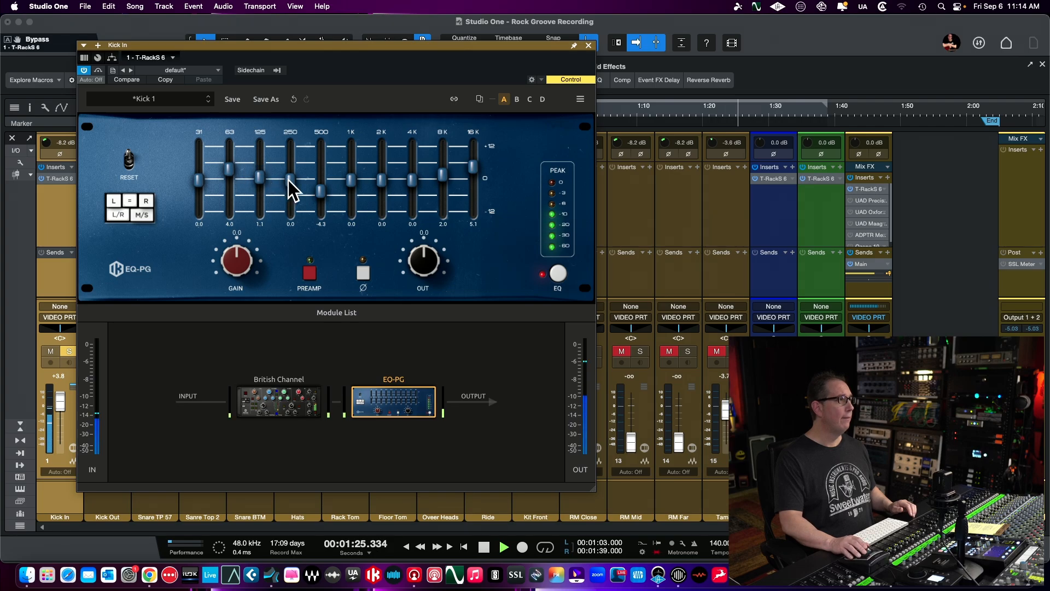
drag(442, 175, 445, 167)
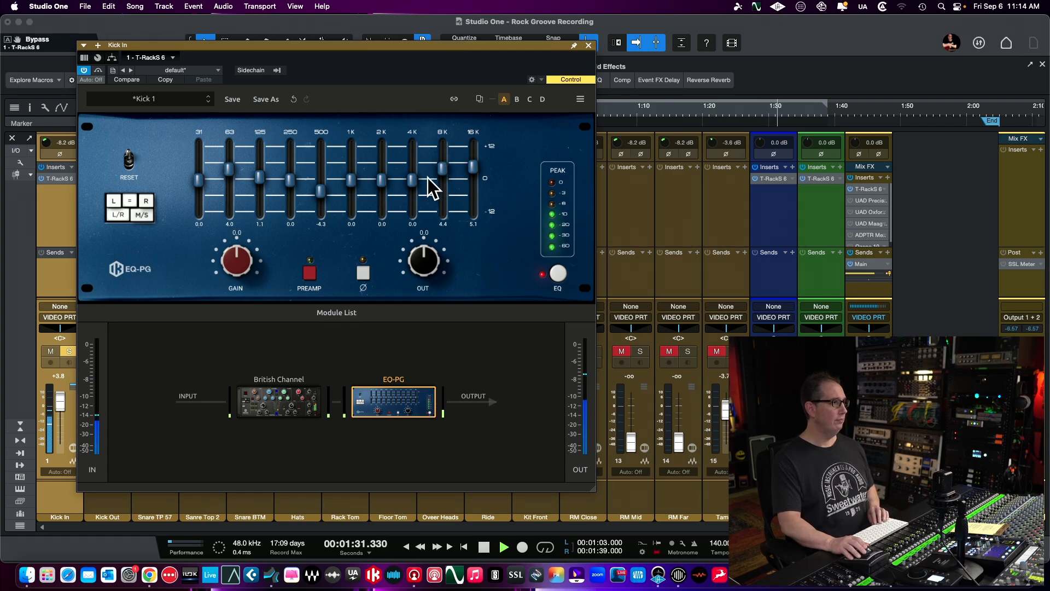
mouse_move(284, 397)
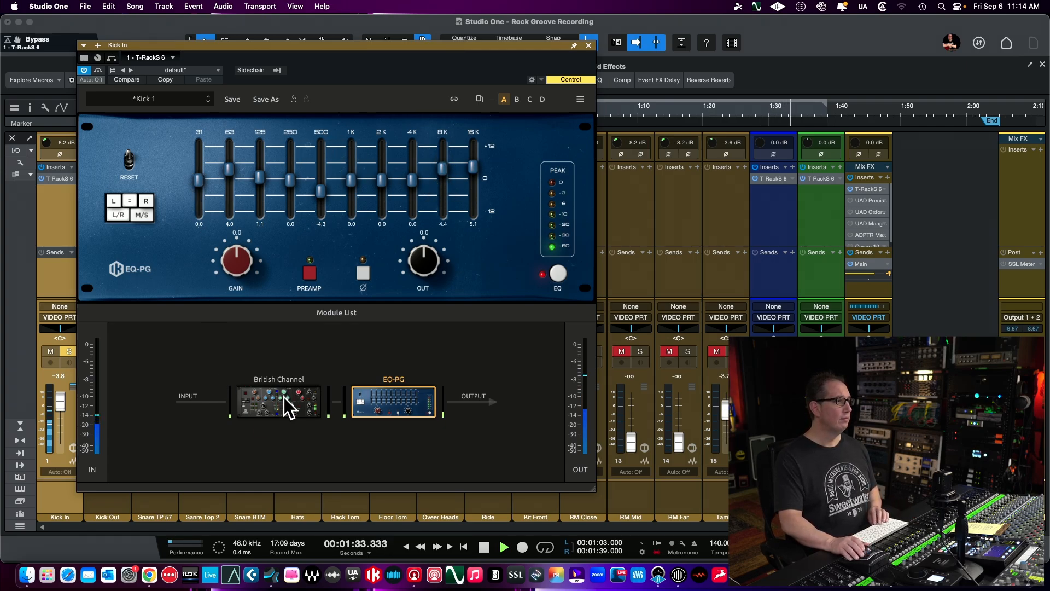
key(space)
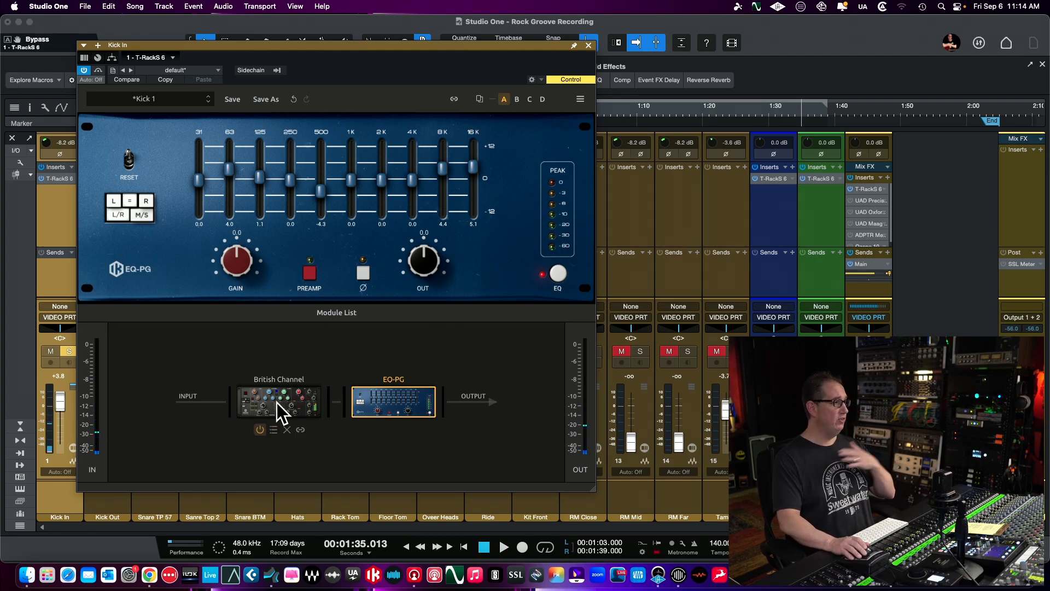
Step: Add the Saturator X module from the Harmonic category after EQ-PG in the chain and show its controls
click(276, 408)
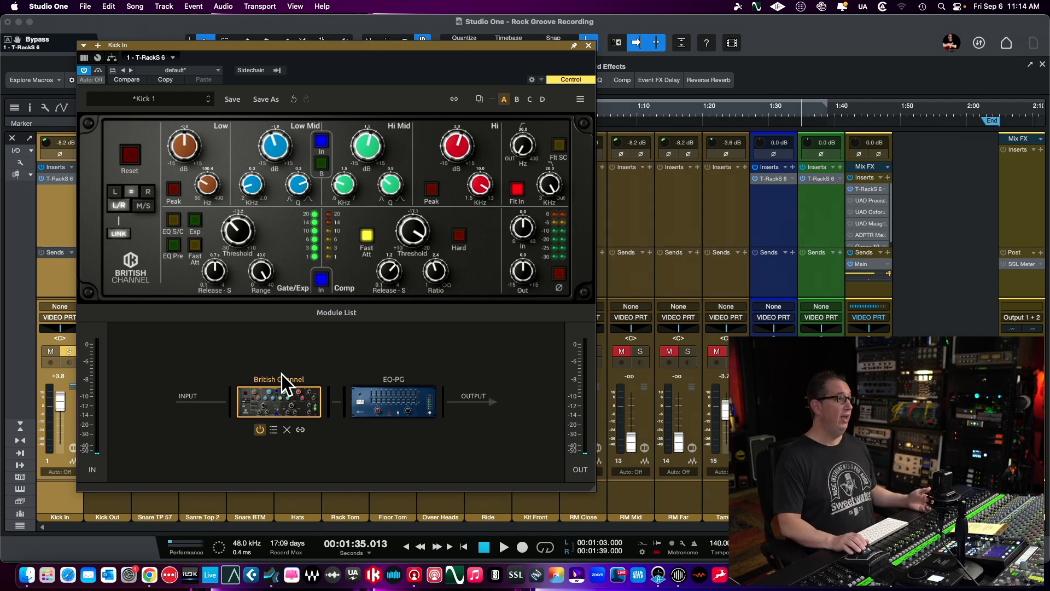
click(336, 313)
scroll(342, 197, down, 3)
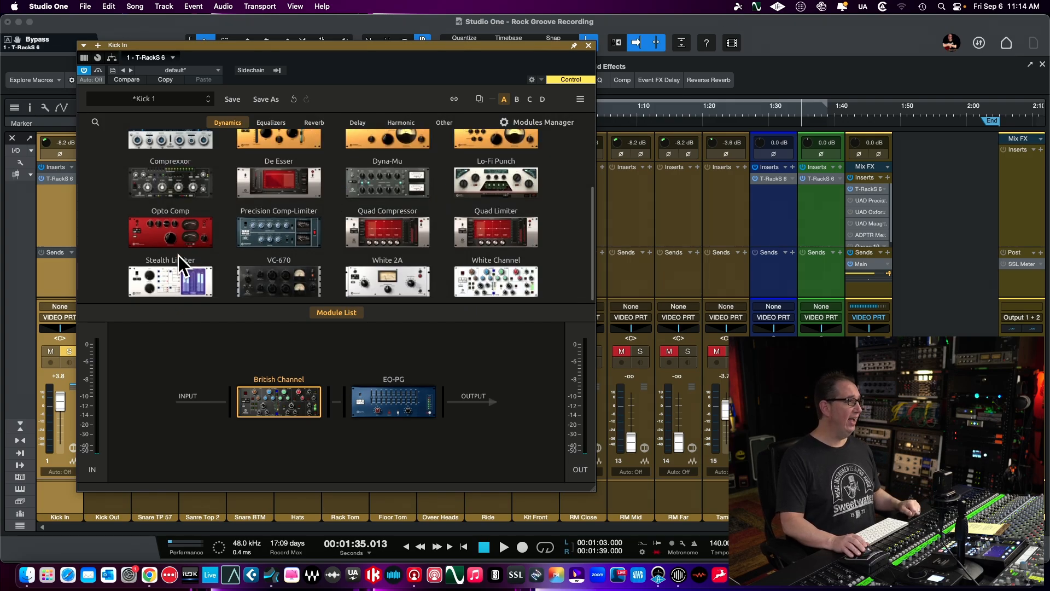
scroll(244, 236, up, 3)
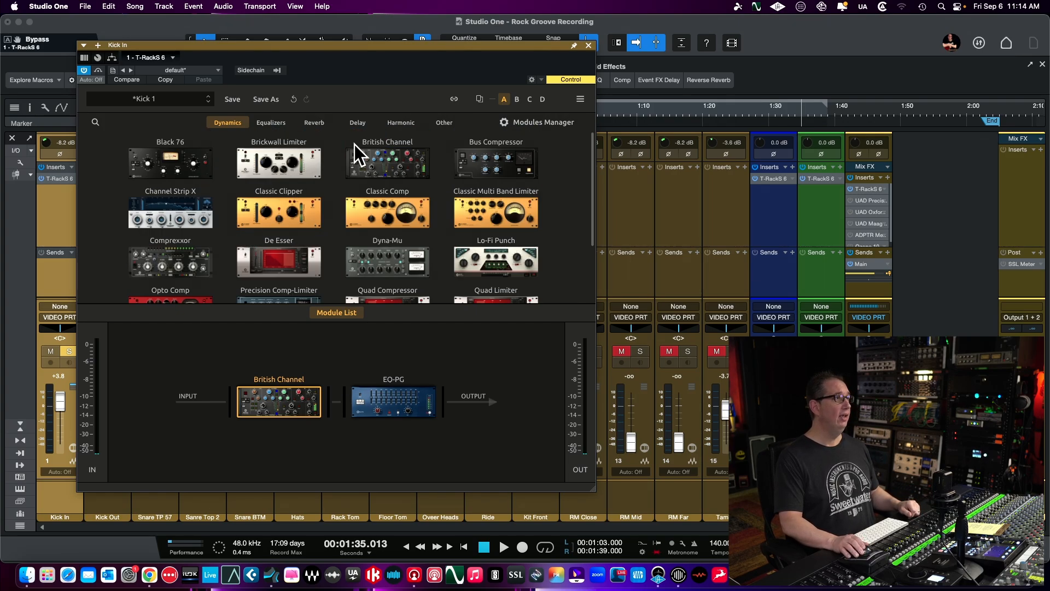
click(400, 122)
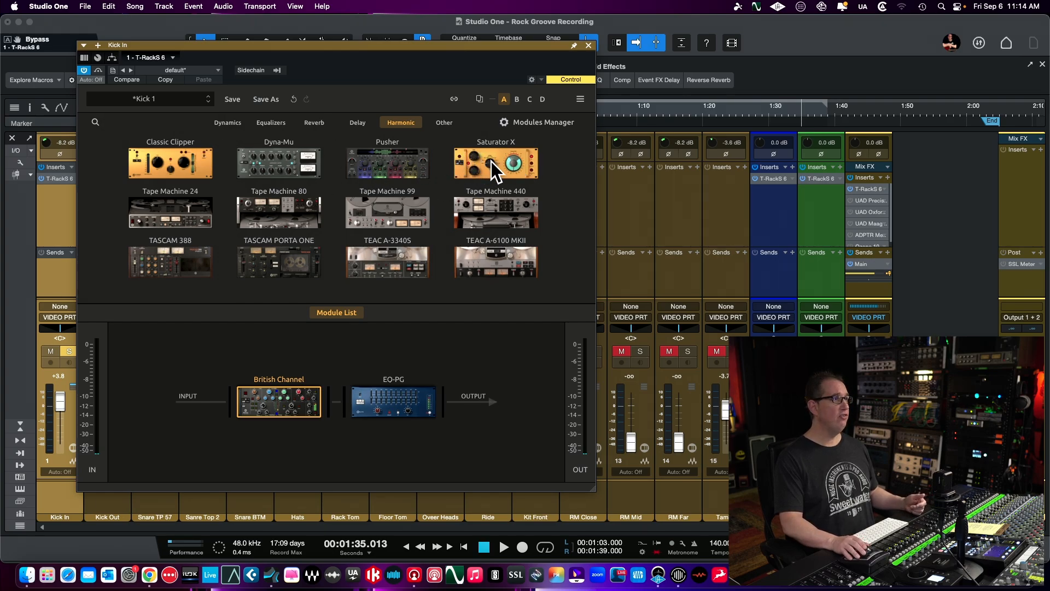
drag(492, 161, 498, 394)
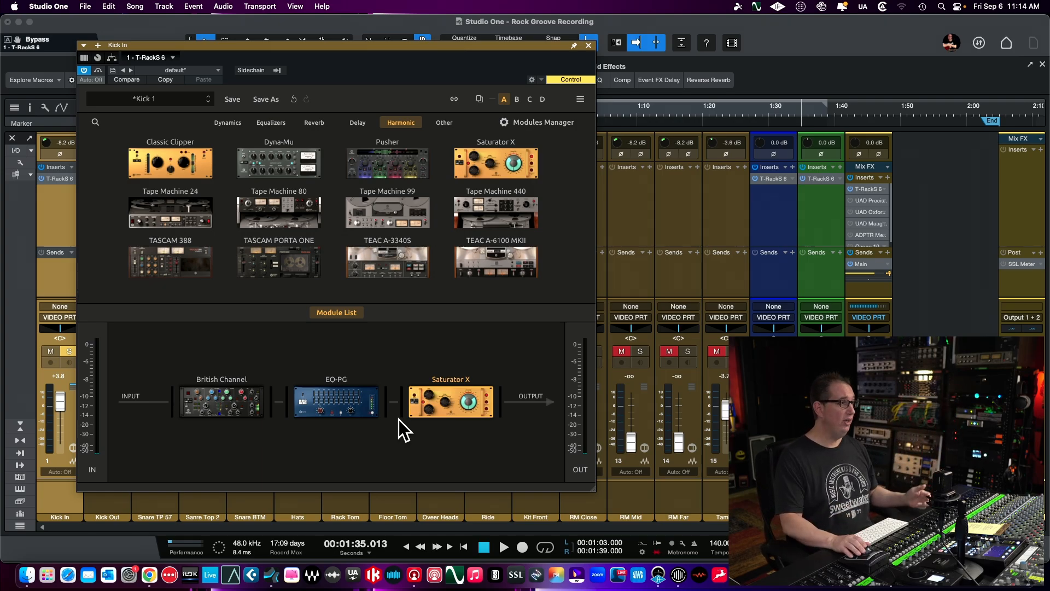
mouse_move(441, 405)
mouse_down()
mouse_move(404, 372)
mouse_move(292, 381)
mouse_move(323, 395)
mouse_move(473, 356)
mouse_move(452, 406)
mouse_up()
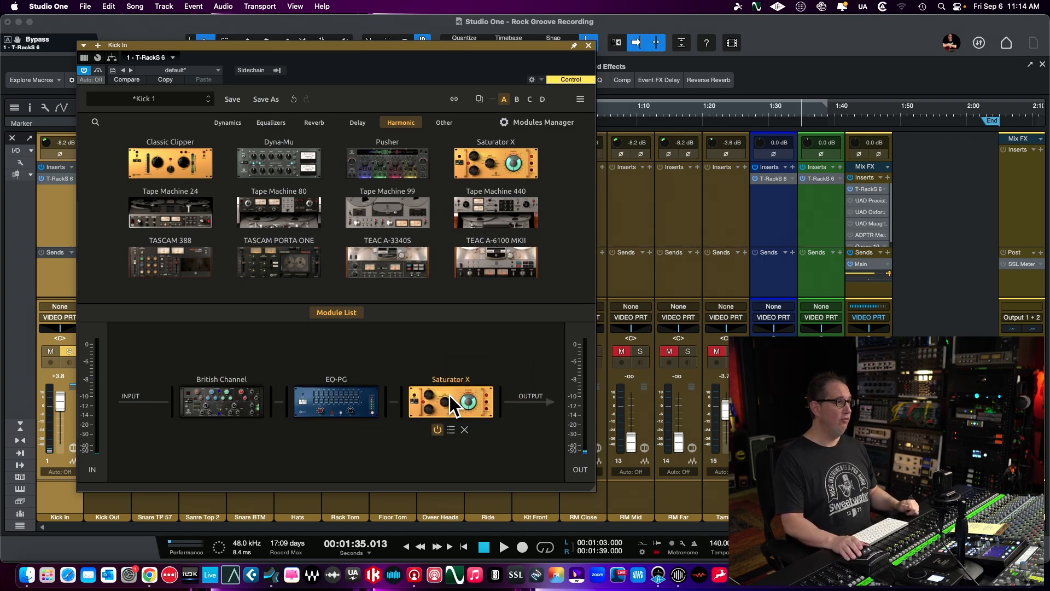
click(343, 311)
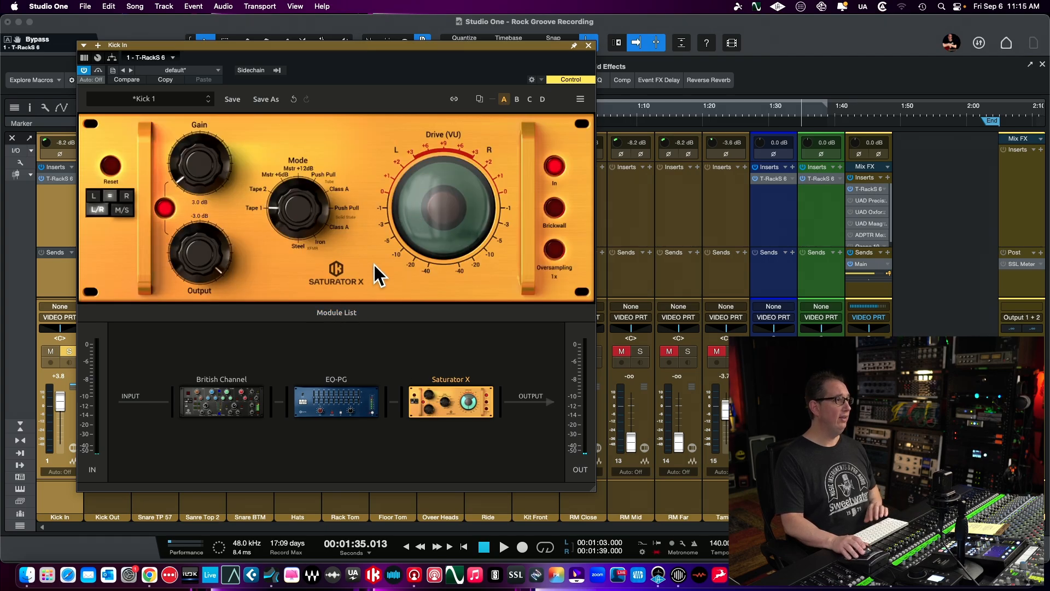
Step: Play the track, compare Saturator X switched out and in, set its mode to Tape 2, and stop playback
key(space)
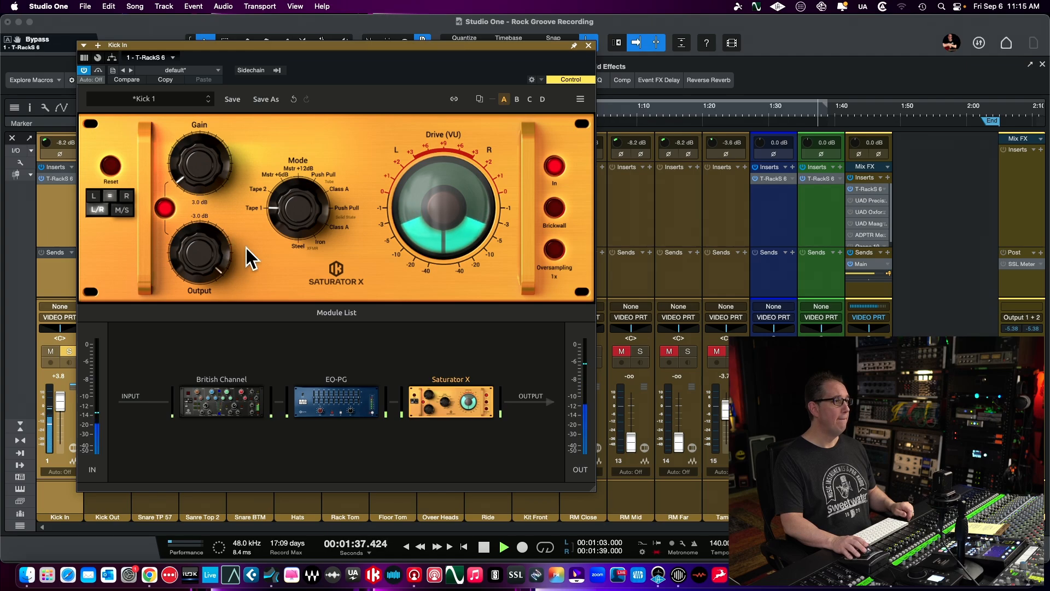
click(559, 166)
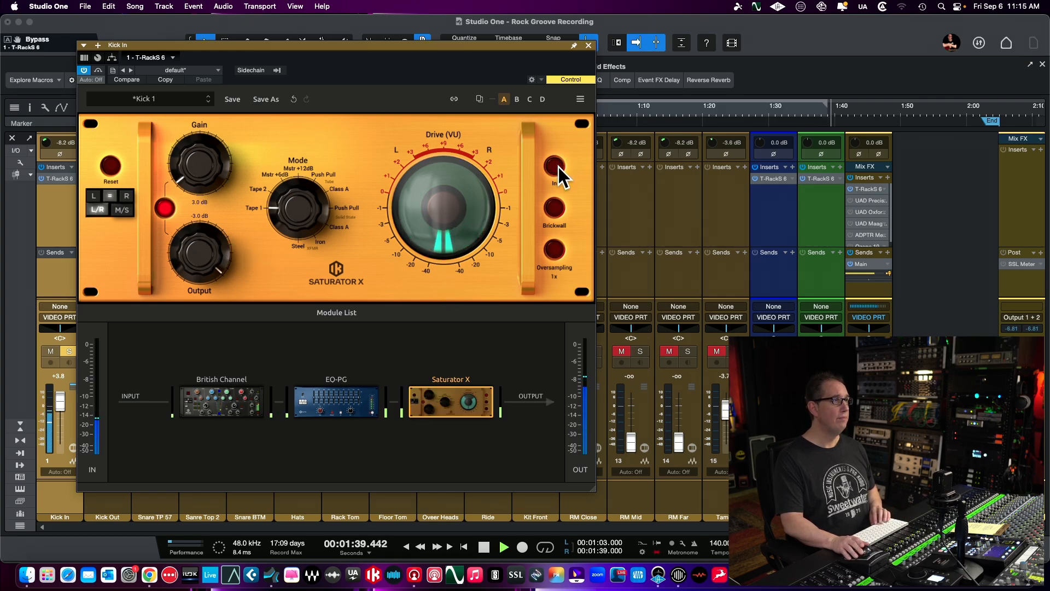
click(559, 166)
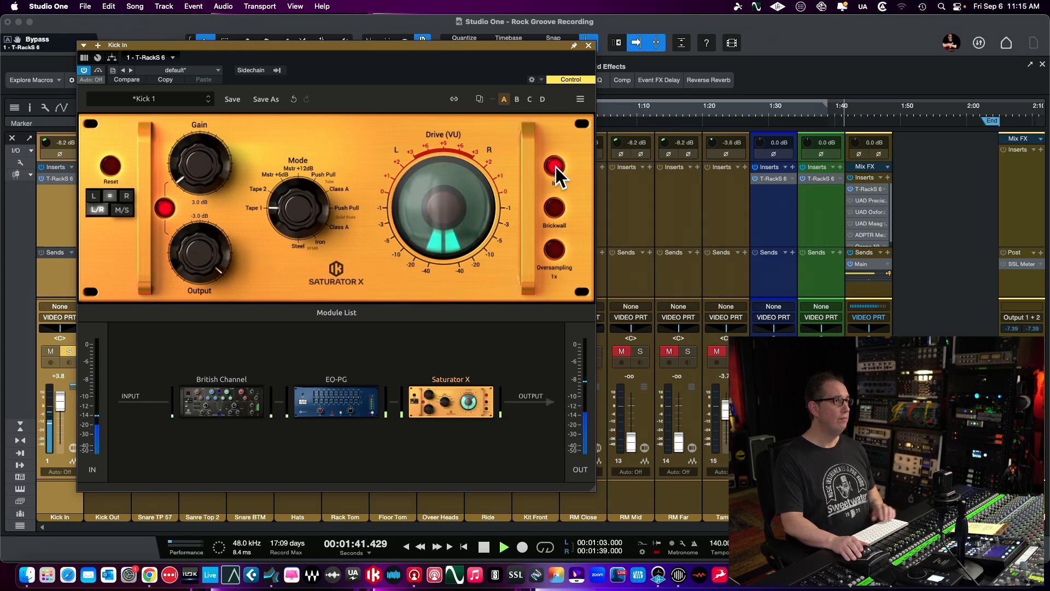
drag(300, 212, 299, 195)
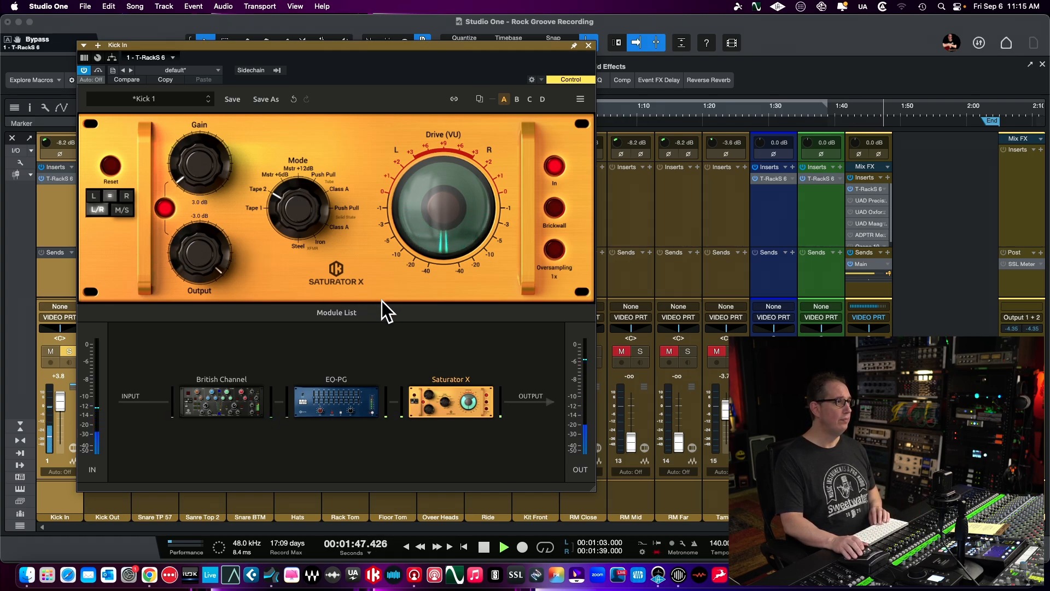
key(space)
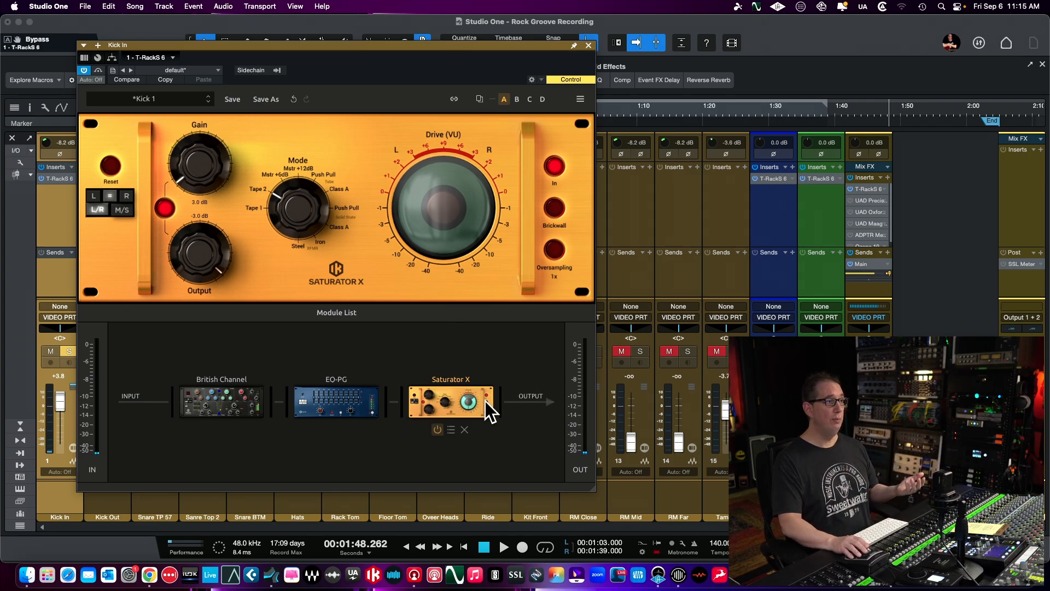
Step: Toggle Saturator X off and on in the chain, and remove it
mouse_move(470, 391)
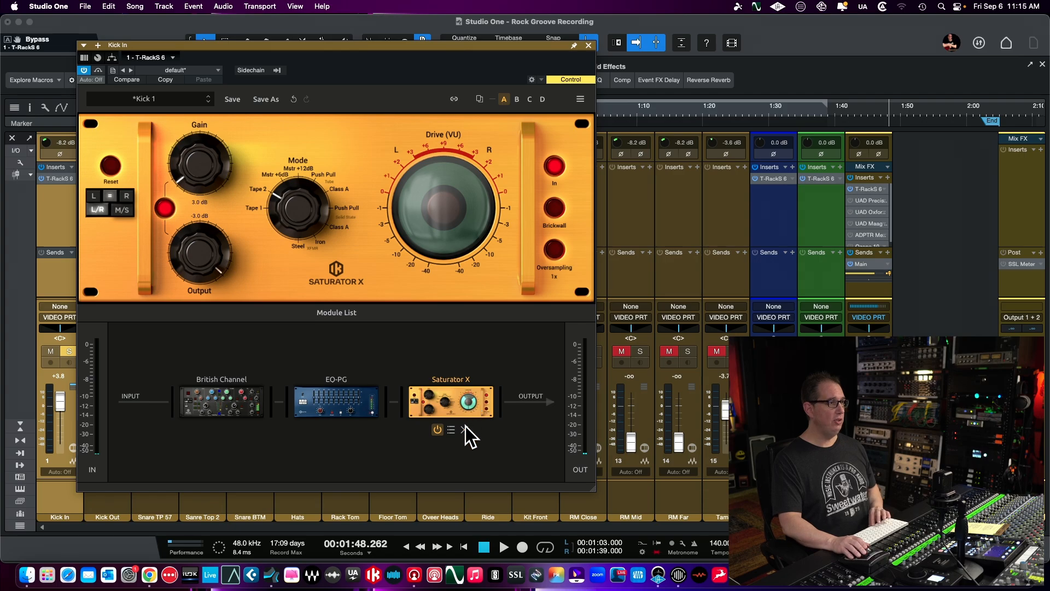
click(436, 430)
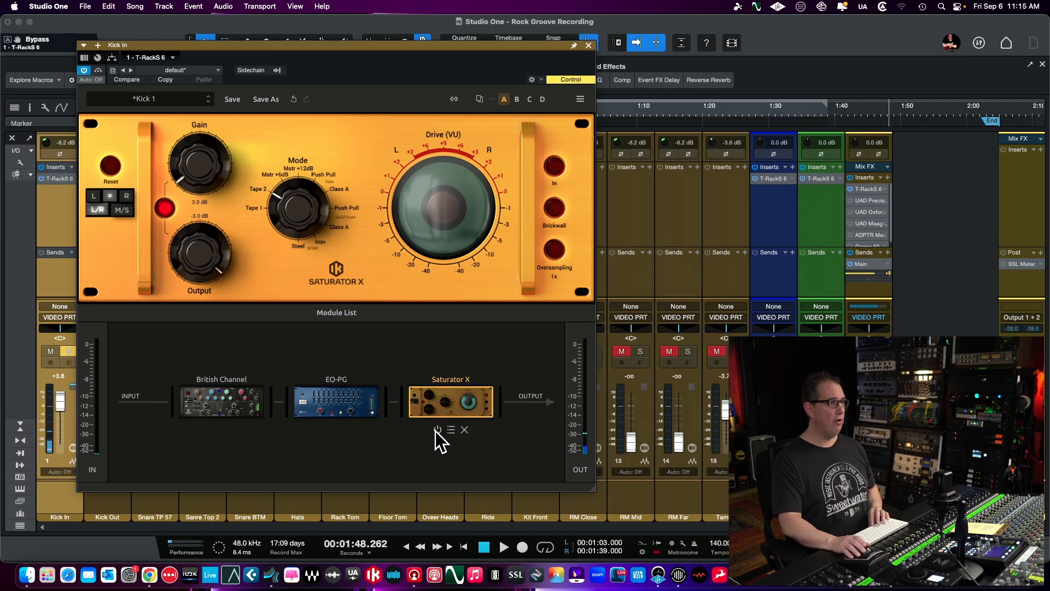
click(436, 430)
click(464, 430)
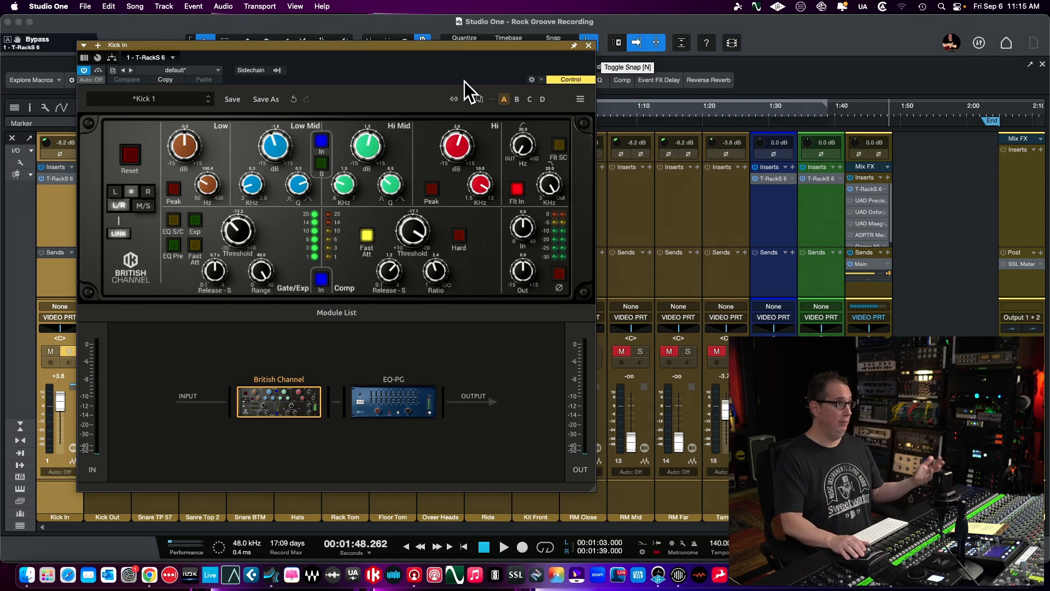
Step: Browse the available Dynamics modules
click(337, 310)
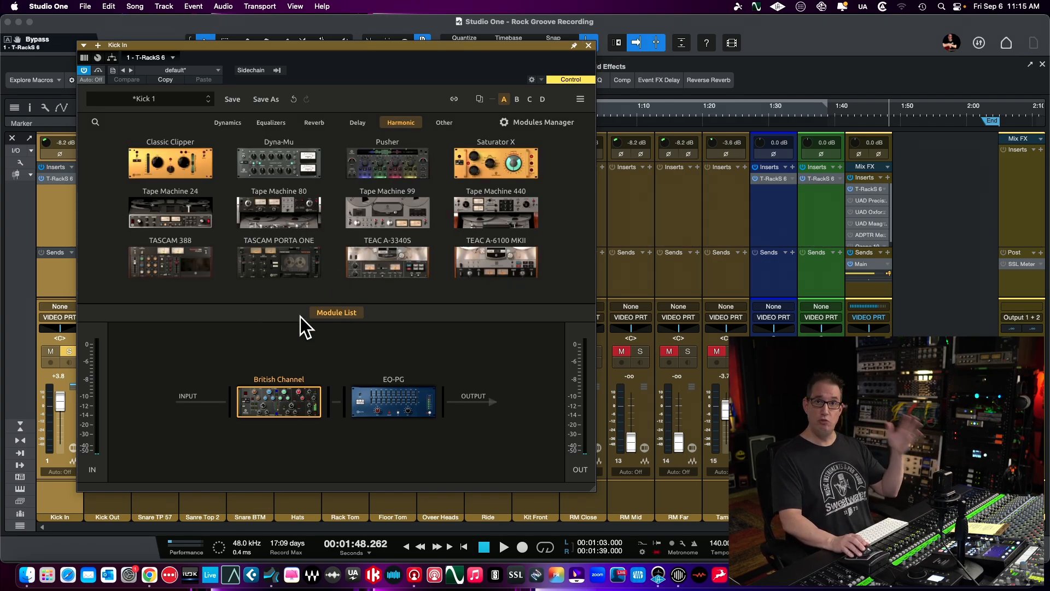
click(229, 122)
scroll(314, 190, down, 3)
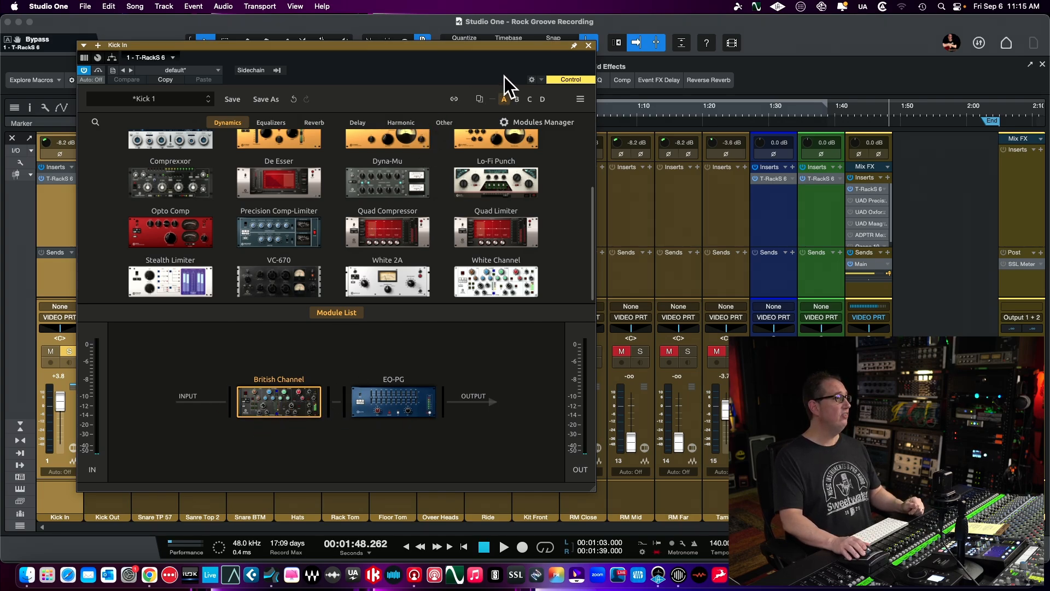
Step: Save the current settings to the Kick 1 preset, and view the Save As options without saving a copy
click(479, 100)
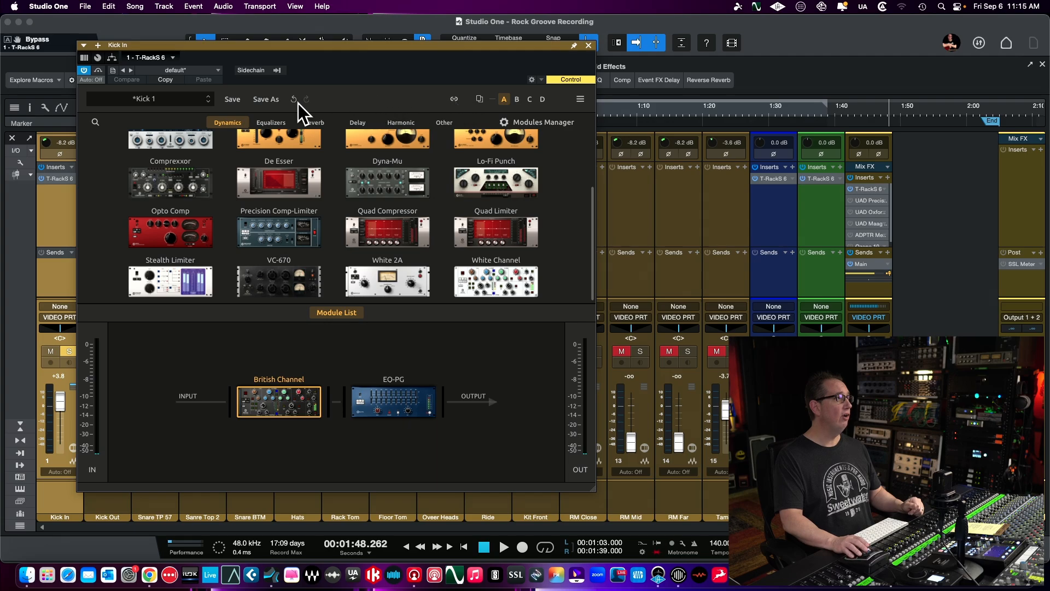
click(228, 100)
click(264, 102)
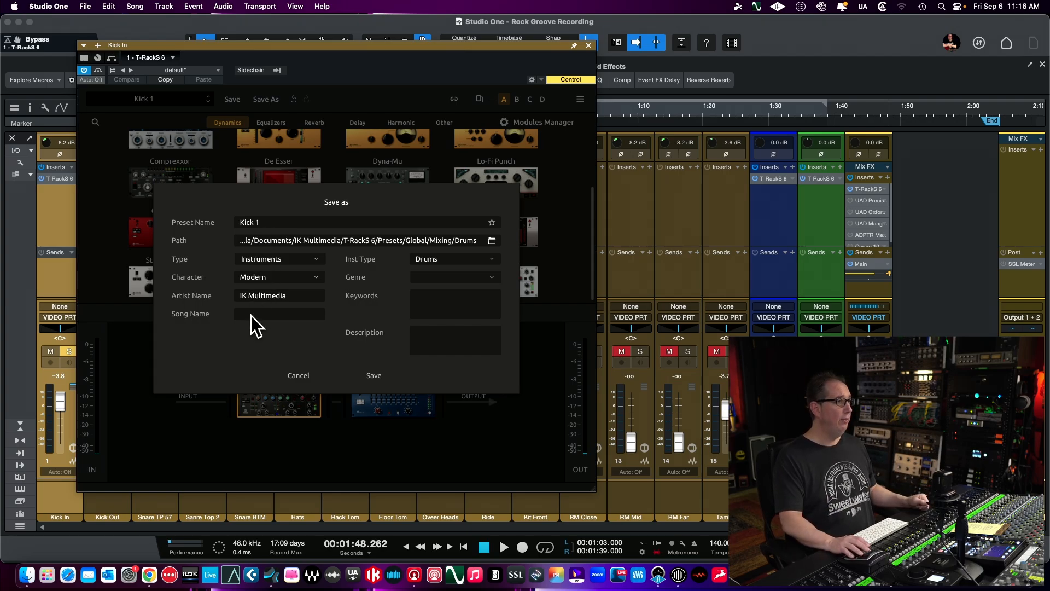
click(297, 375)
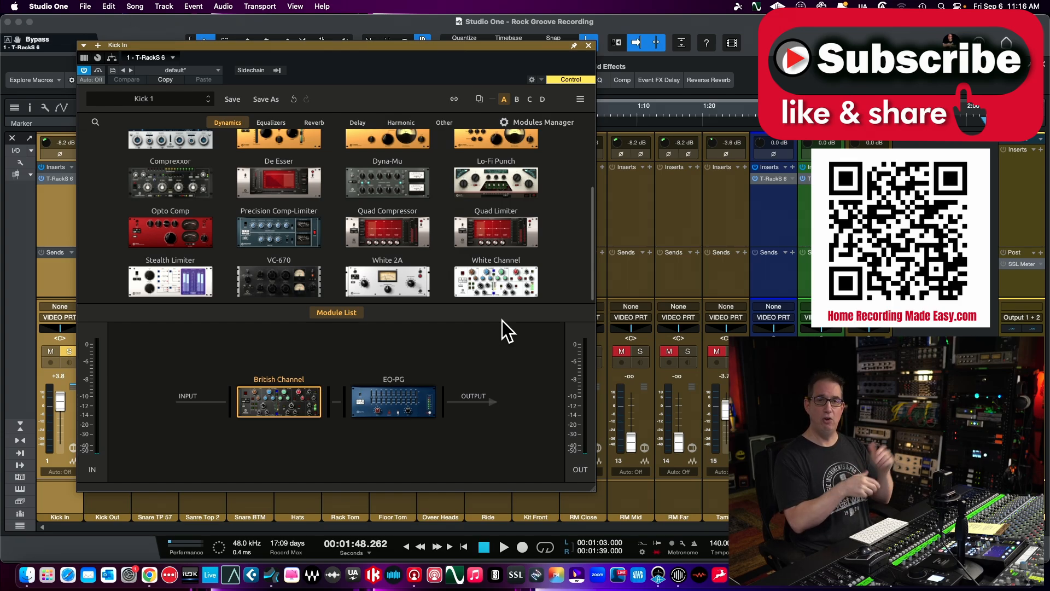
Step: Add the Dual Spring reverb module after EQ-PG in the chain and display its controls
mouse_move(296, 418)
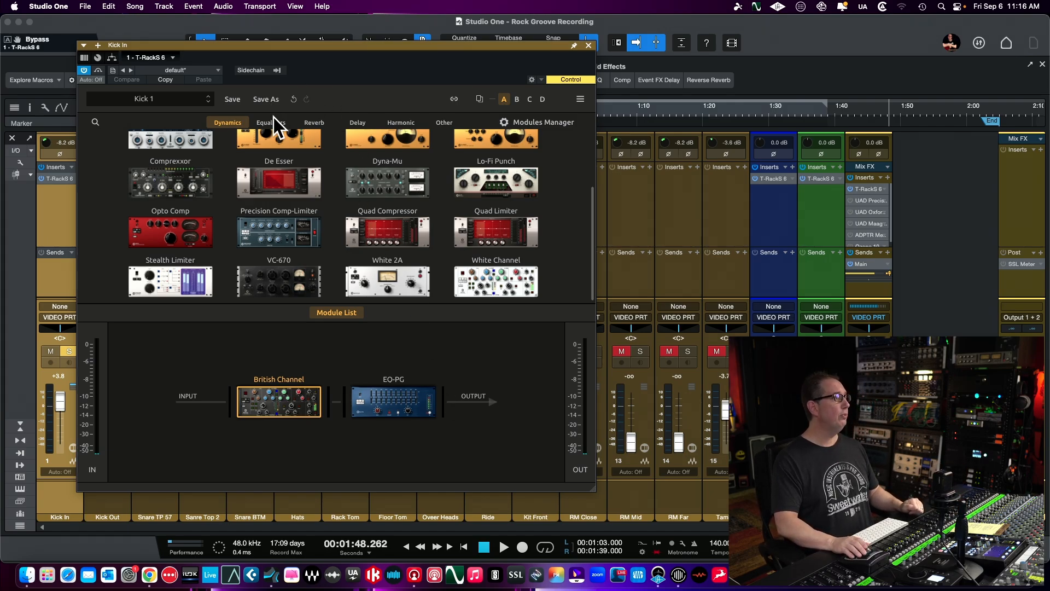
click(307, 123)
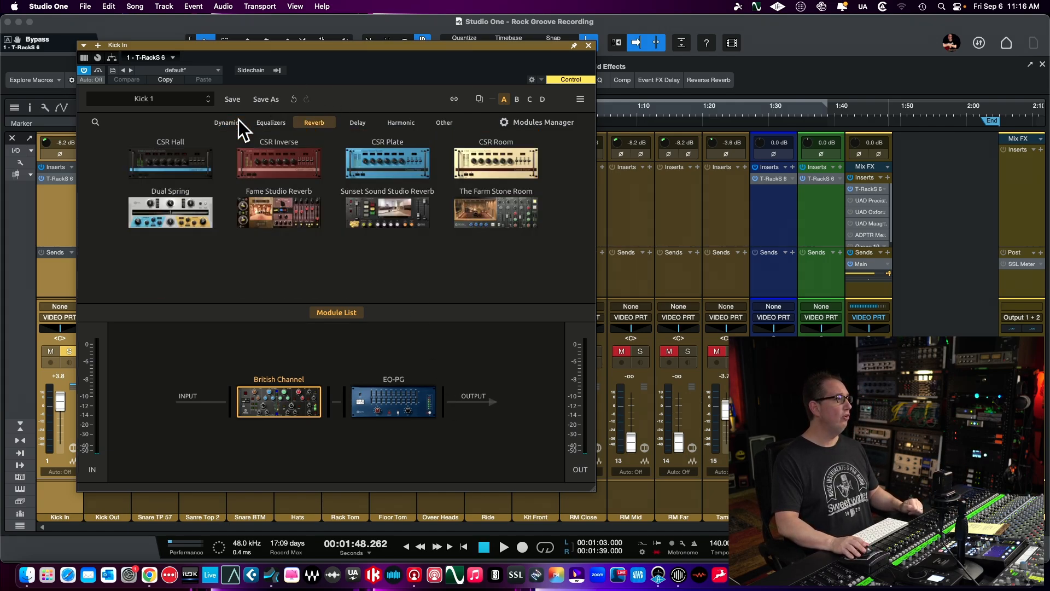
drag(175, 212, 465, 404)
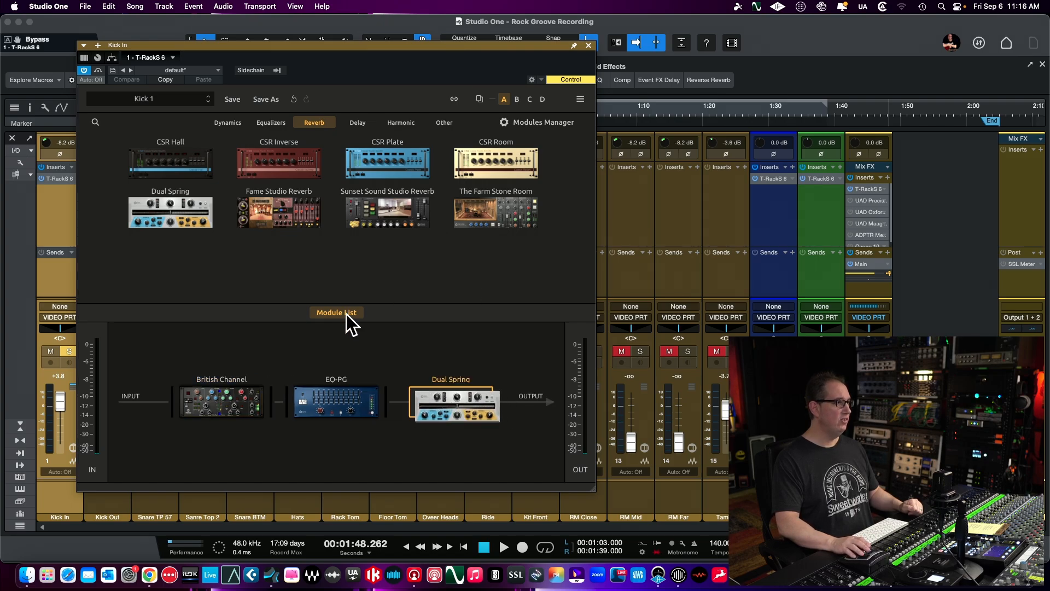
click(451, 406)
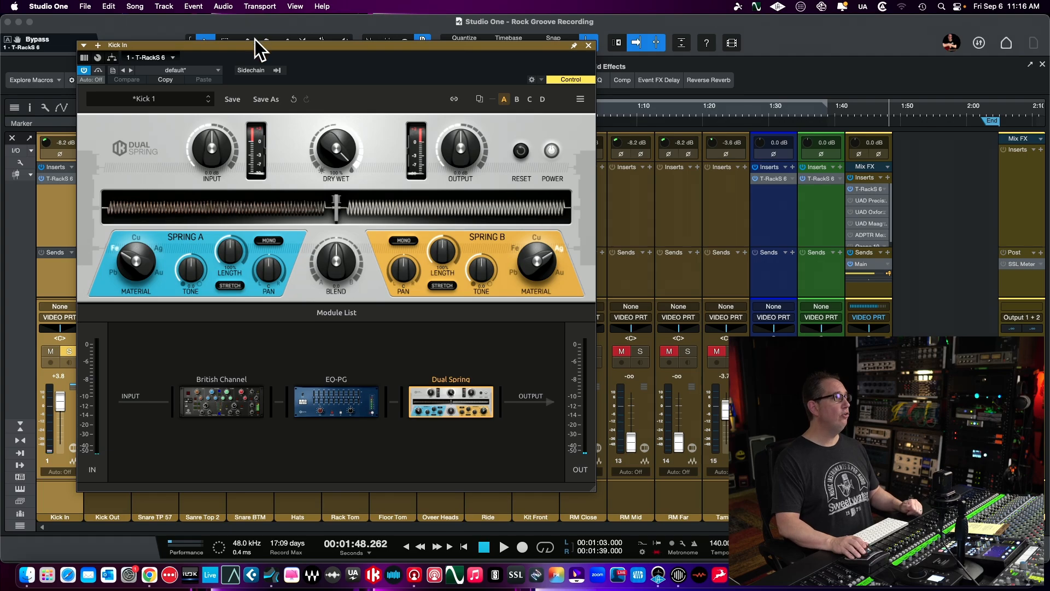
drag(257, 47, 257, 44)
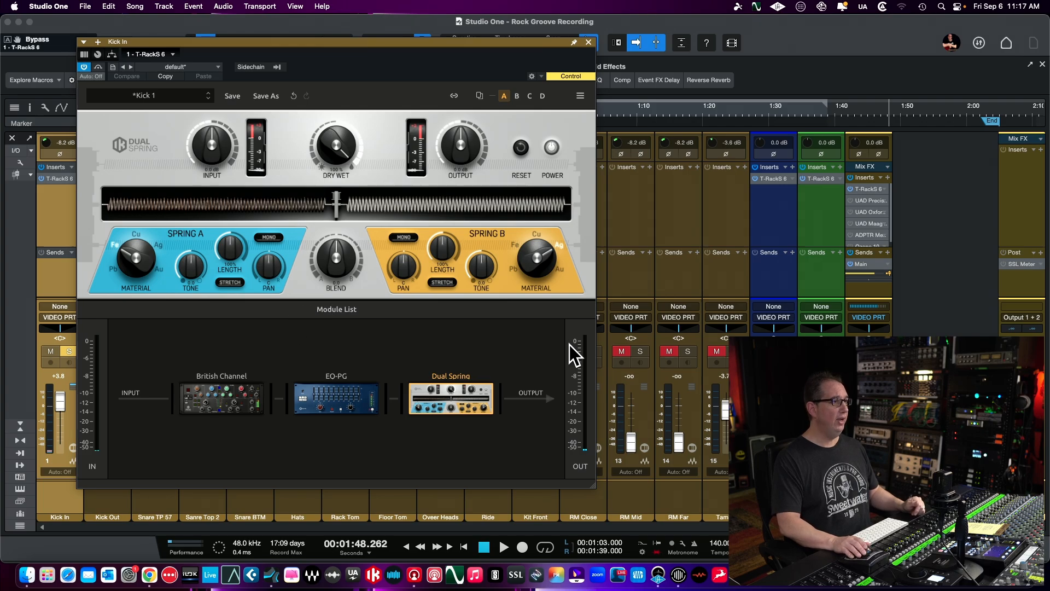
mouse_move(466, 419)
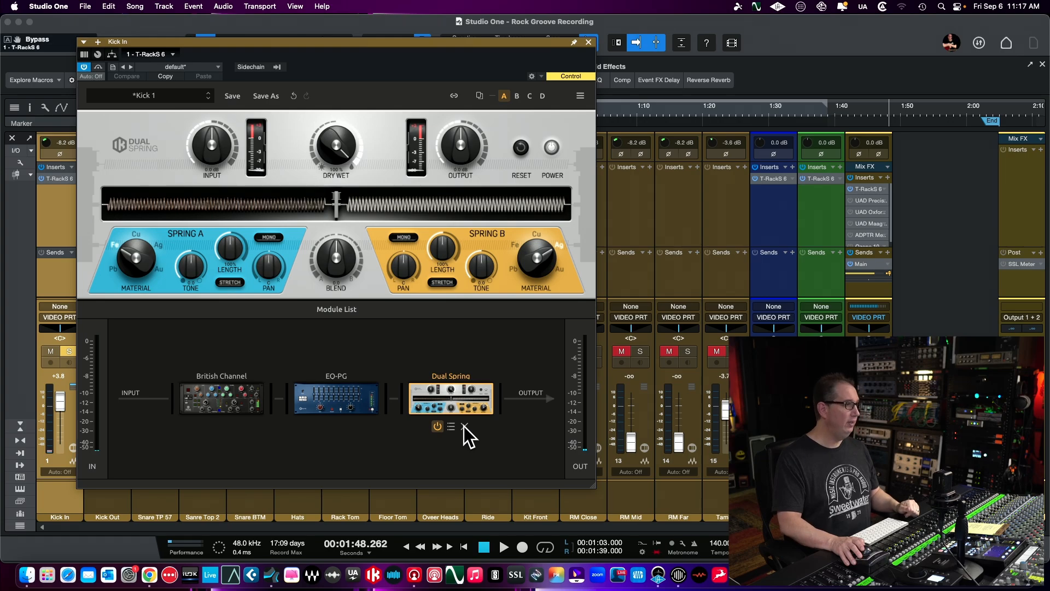
Step: Replace the Dual Spring module at the end of the chain with Delay Lab from the Delay modules, and display its controls
click(464, 425)
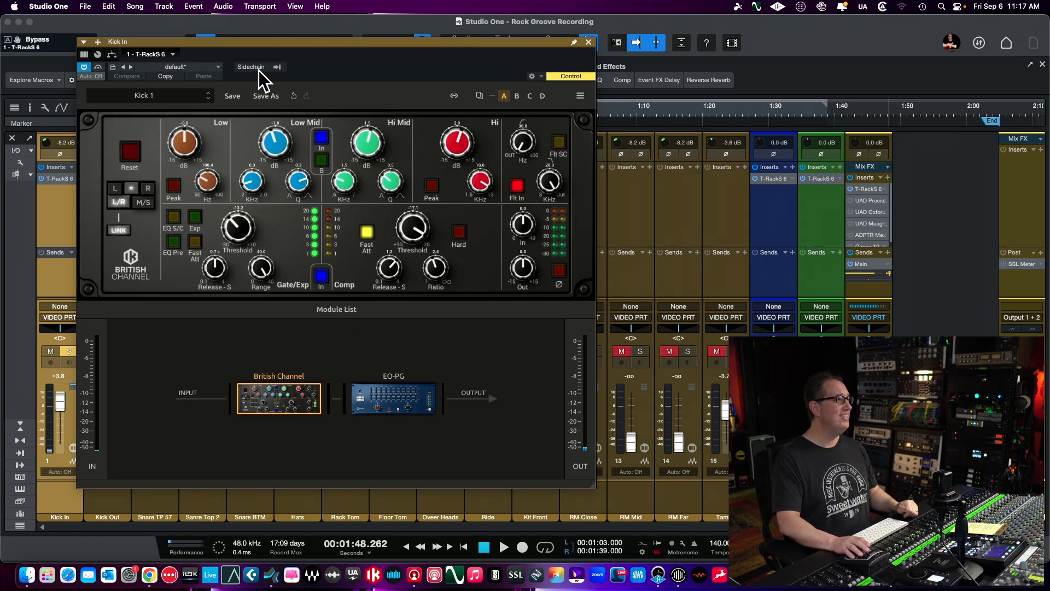
click(338, 310)
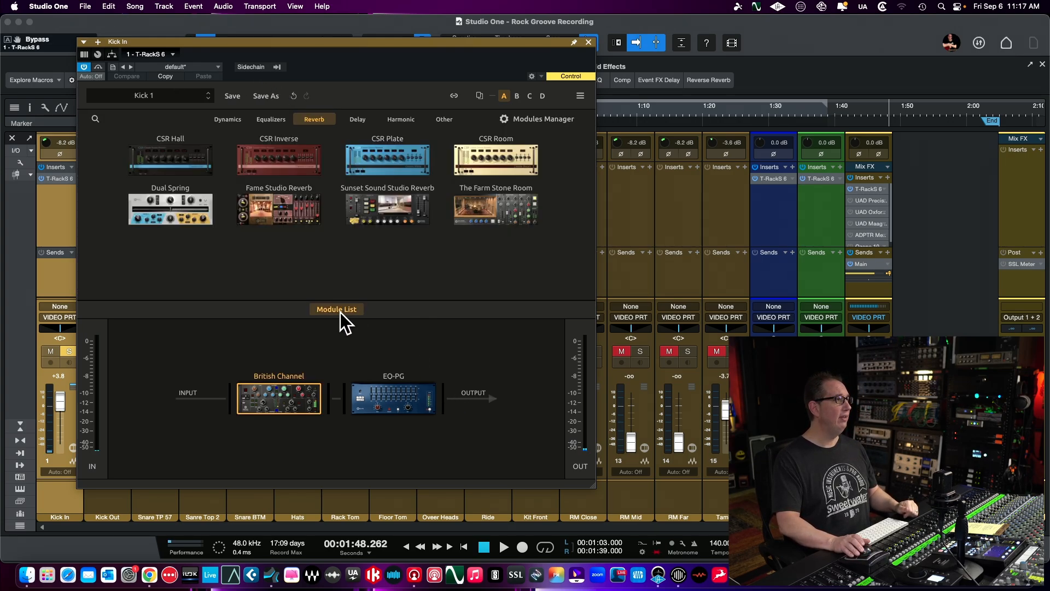
click(350, 122)
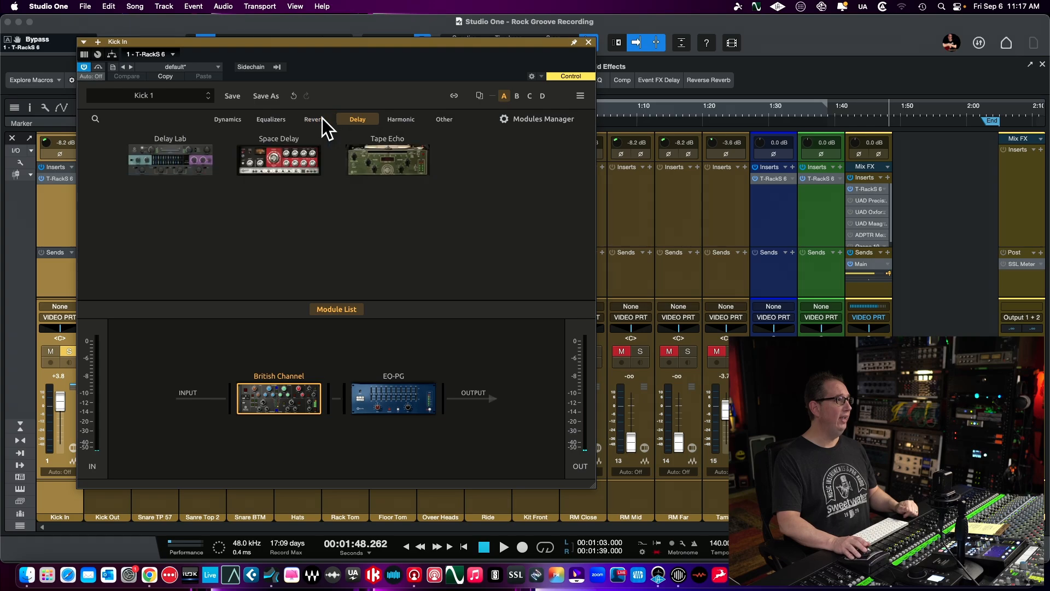
drag(186, 152, 470, 384)
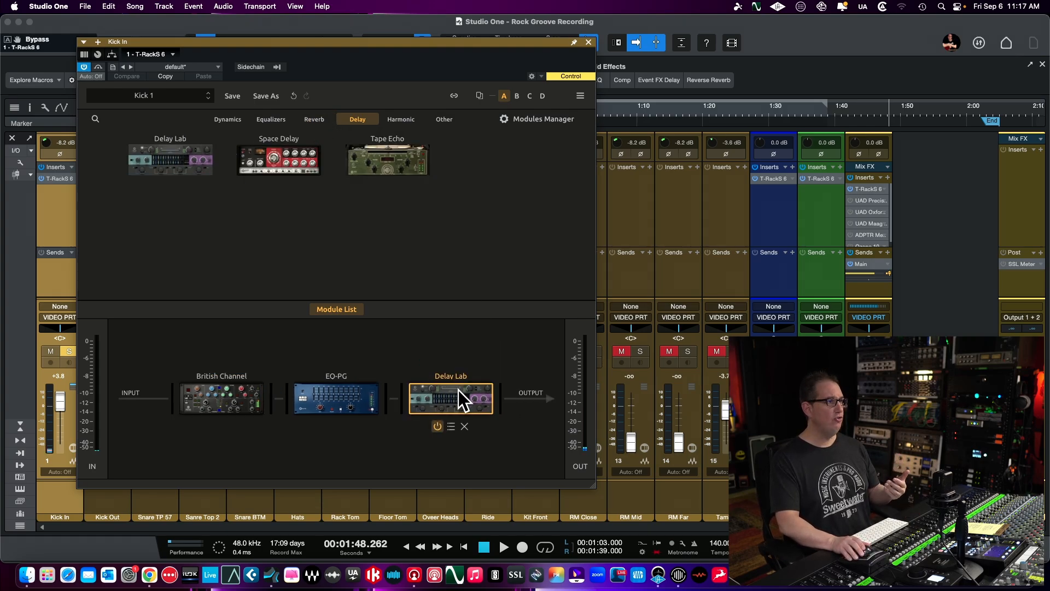
click(353, 306)
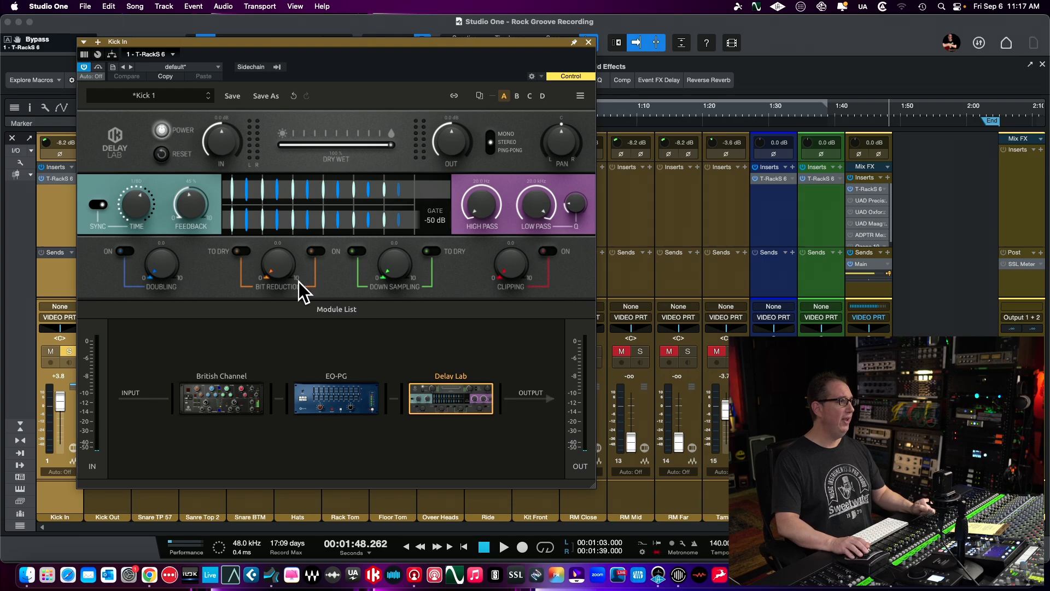
Step: Add the Channel Strip X dynamics module after Delay Lab in the chain and display its controls
click(327, 312)
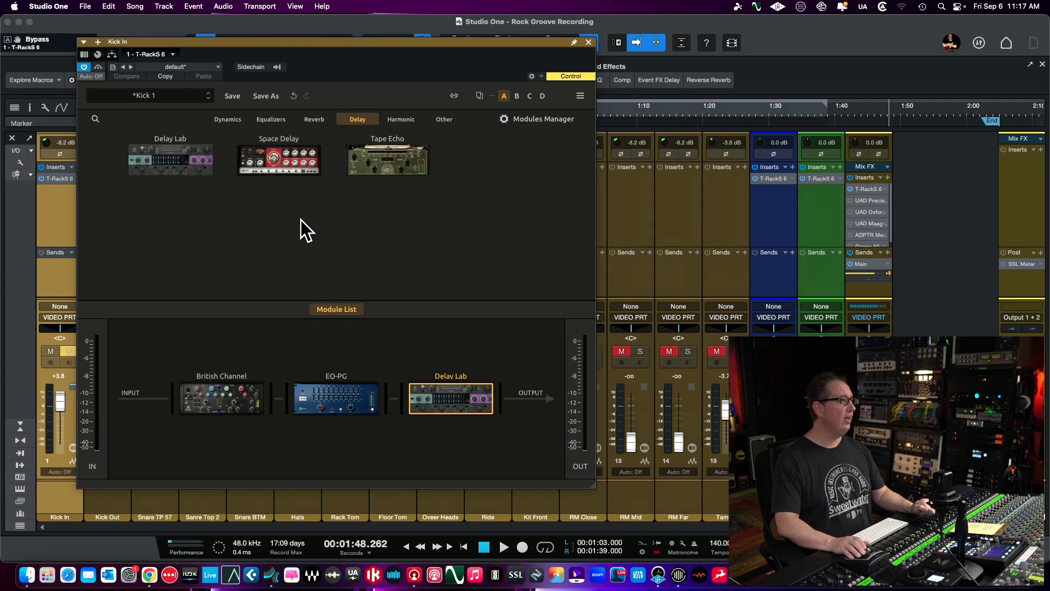
click(224, 117)
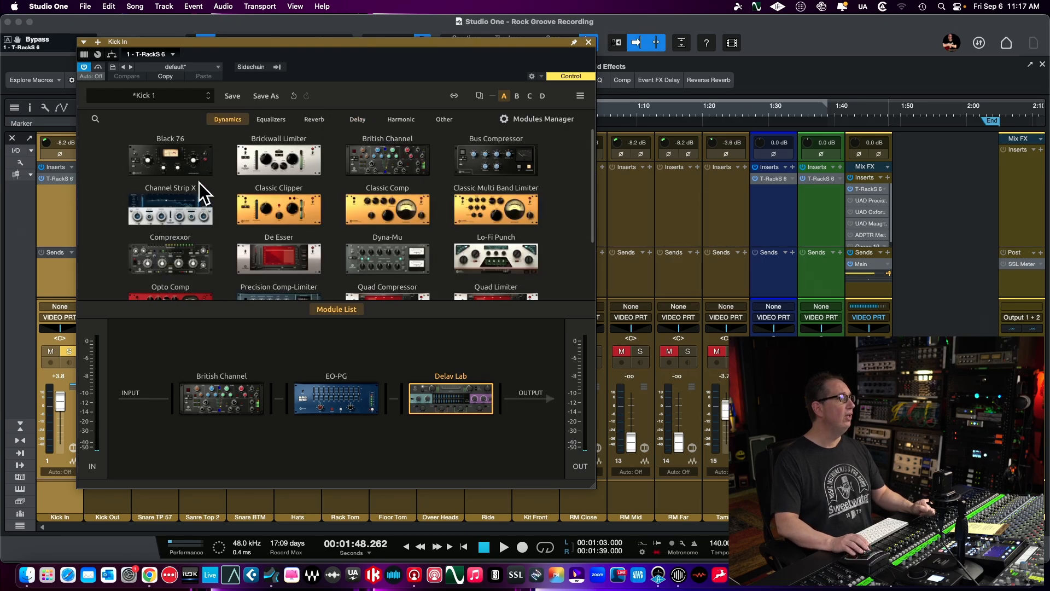
drag(183, 206, 531, 389)
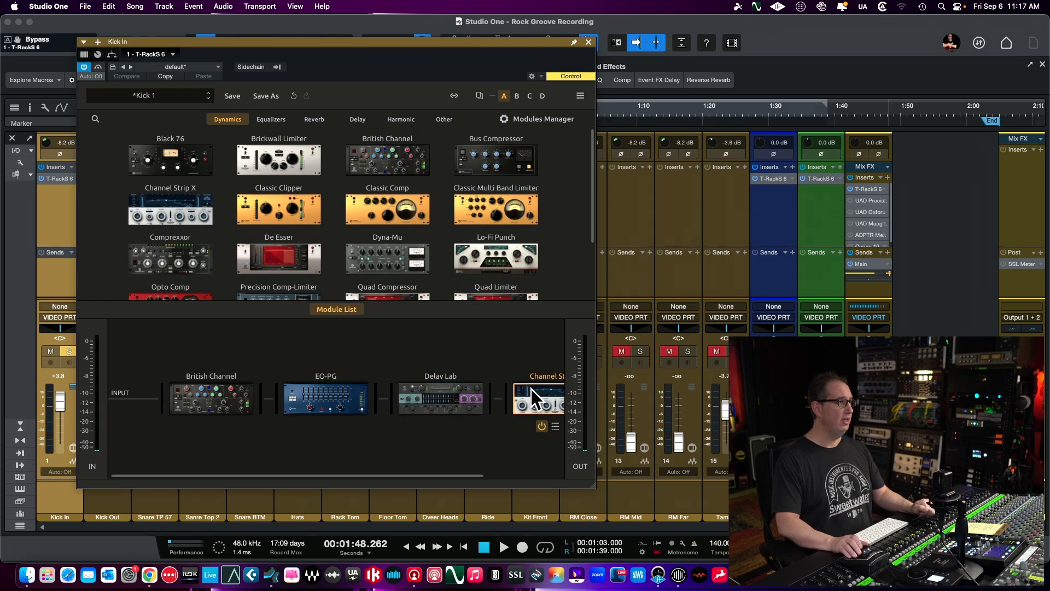
click(350, 310)
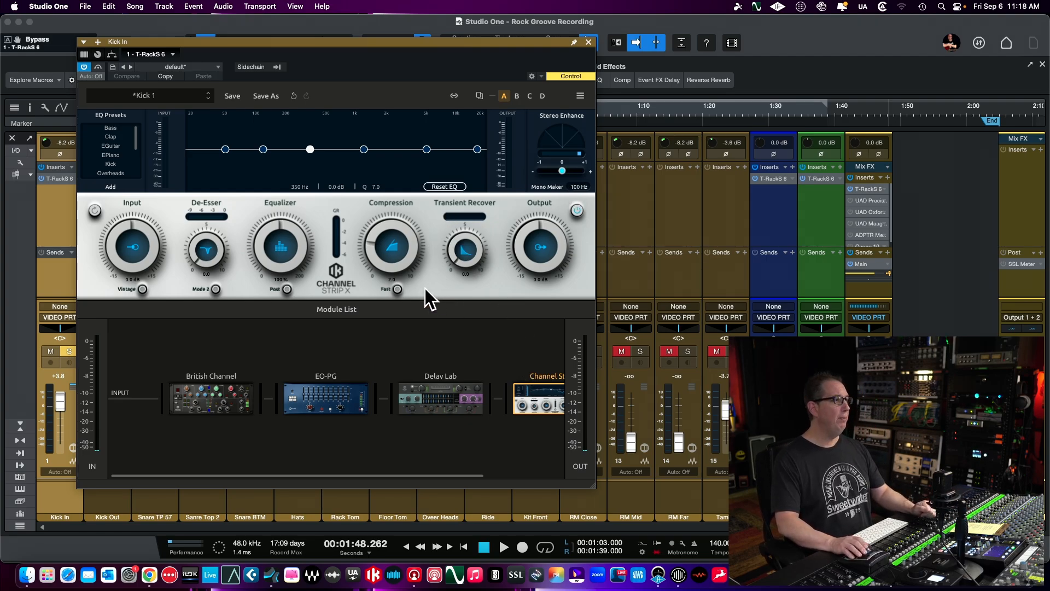
Step: Insert the Lo-Fi Punch dynamics module between EQ-PG and Delay Lab, and display its controls
click(323, 309)
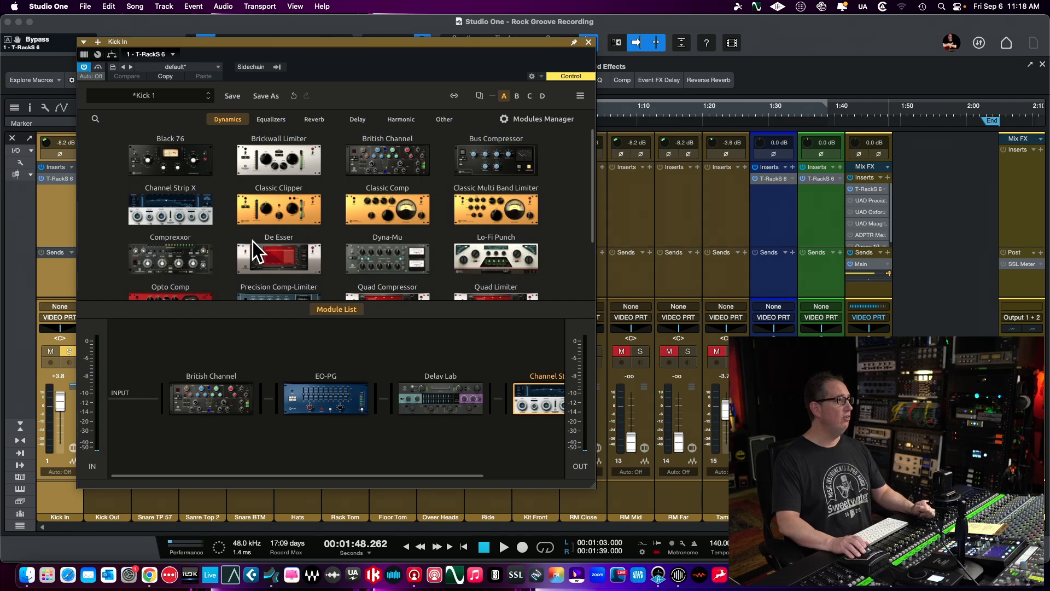
click(408, 119)
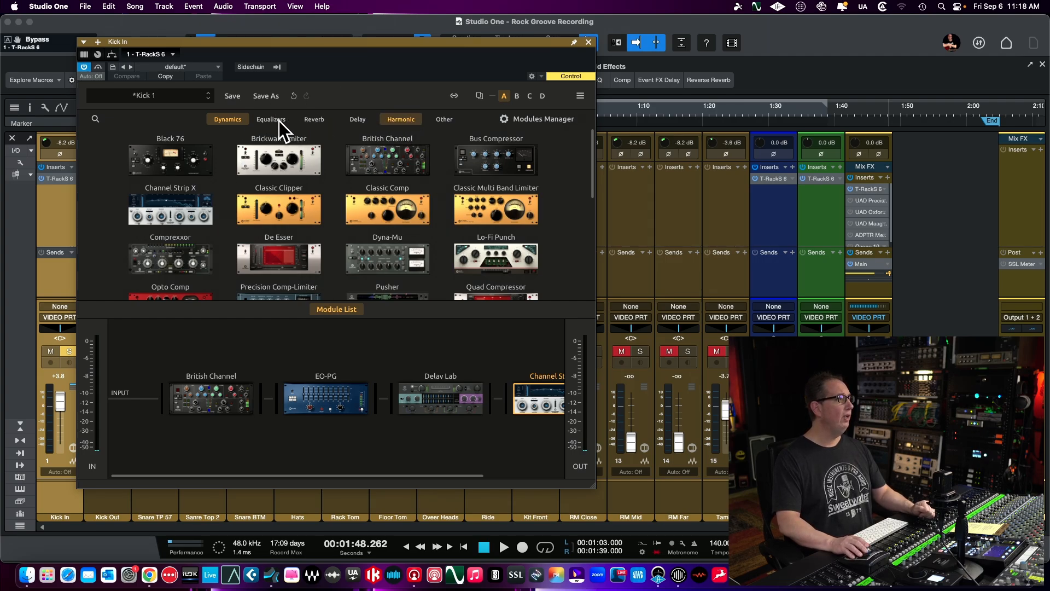
click(226, 120)
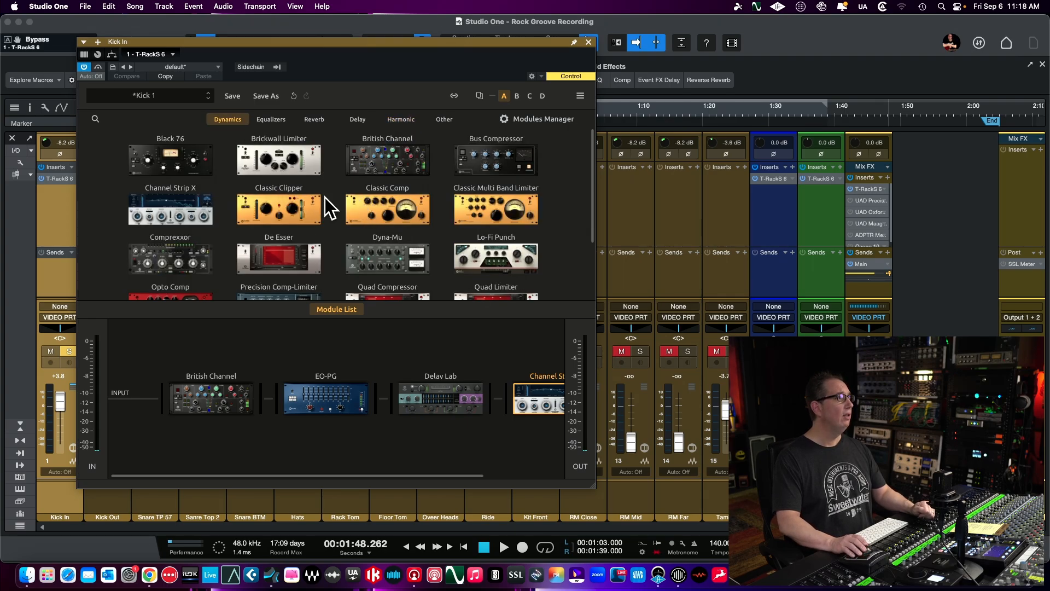
scroll(325, 198, down, 2)
scroll(325, 198, down, 1)
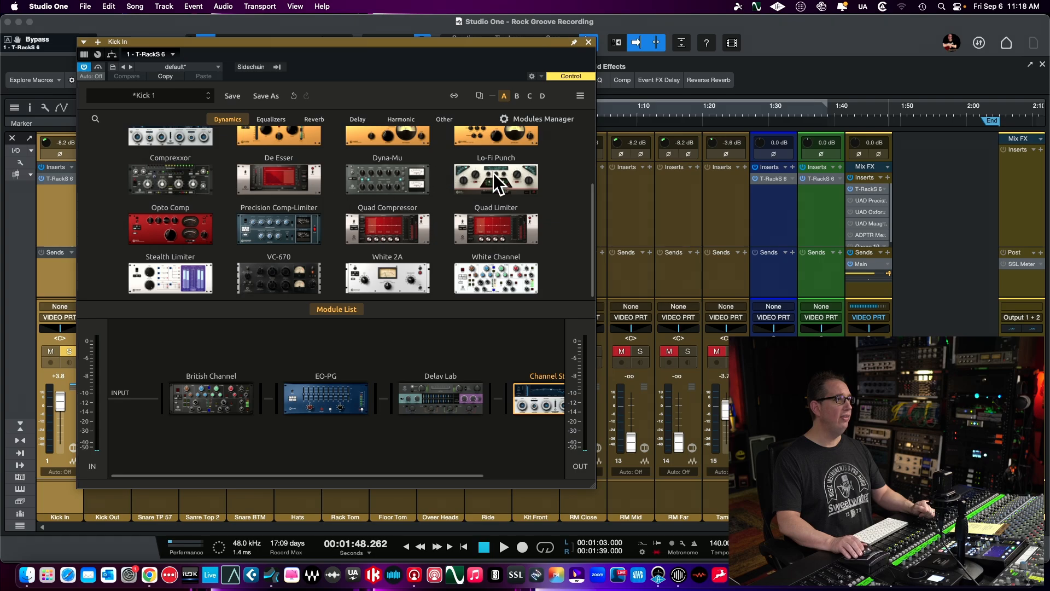
drag(497, 174, 397, 390)
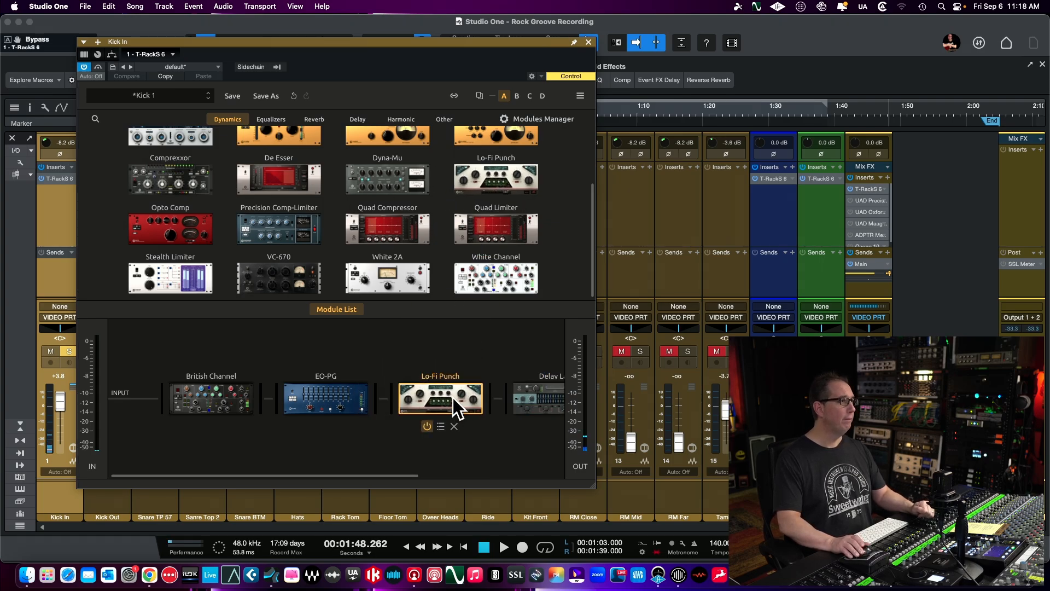
click(333, 308)
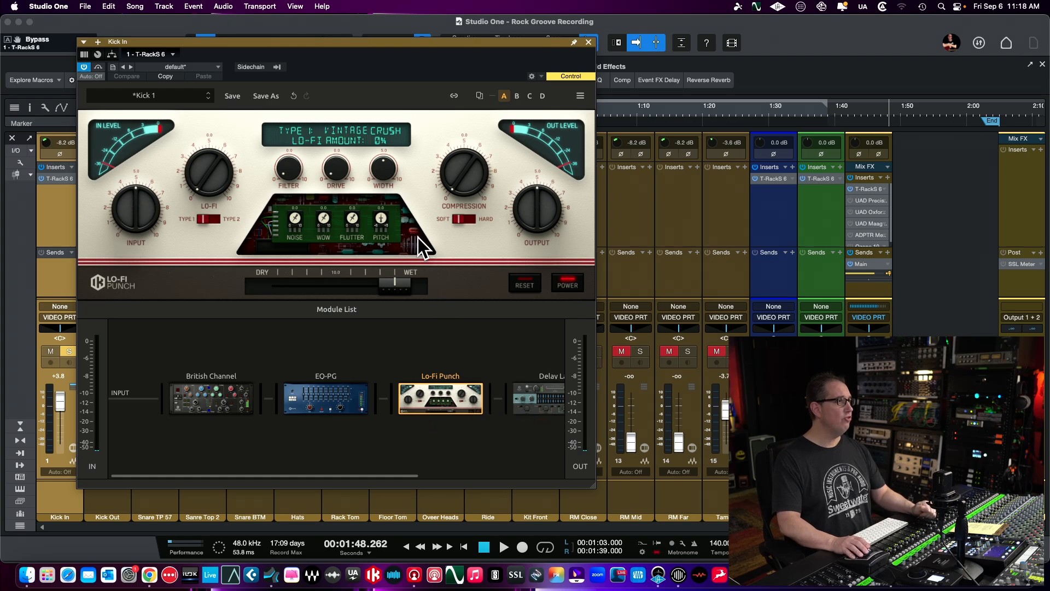
Step: Insert the Pusher harmonic module between British Channel and EQ-PG, and display its controls
click(346, 308)
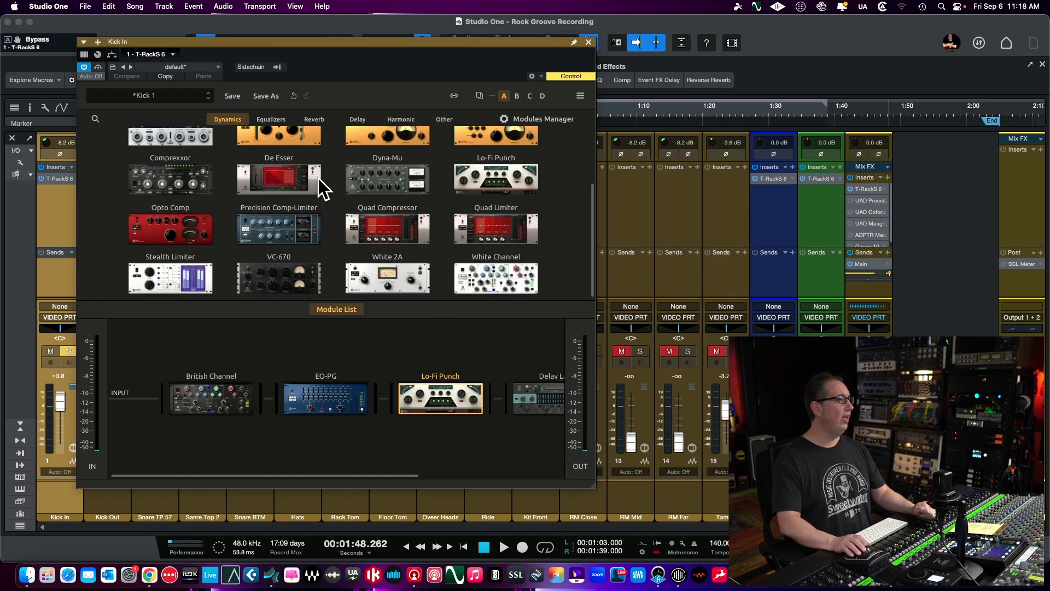
scroll(318, 180, up, 3)
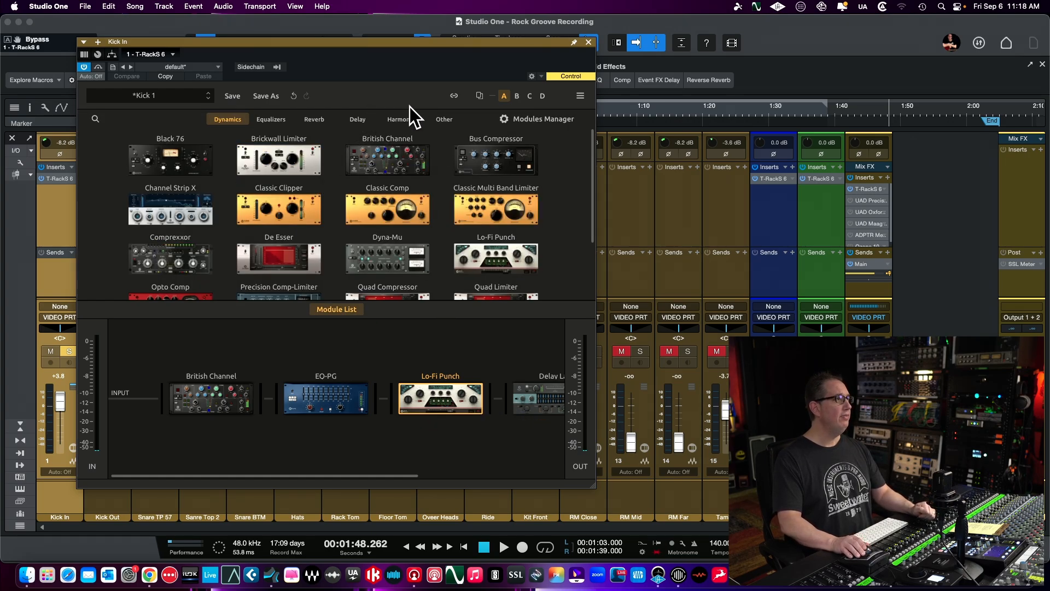
click(402, 120)
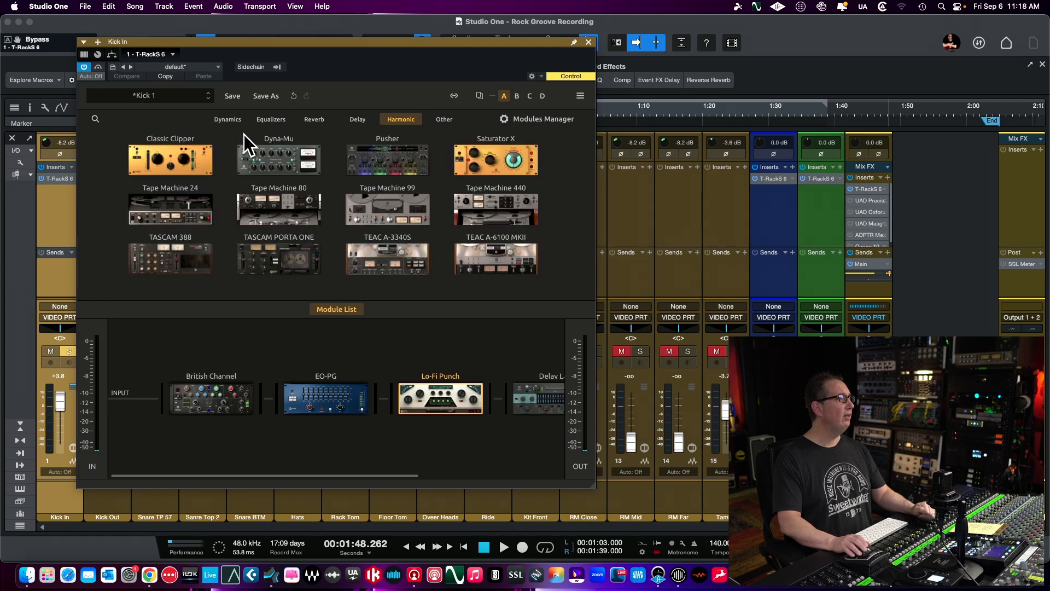
drag(382, 156, 380, 401)
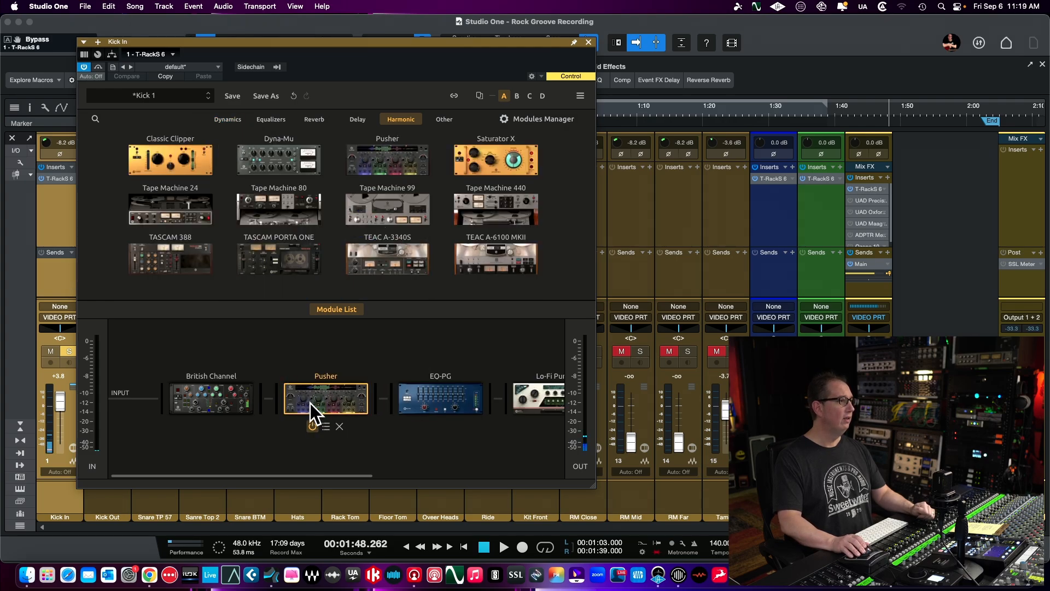
click(328, 310)
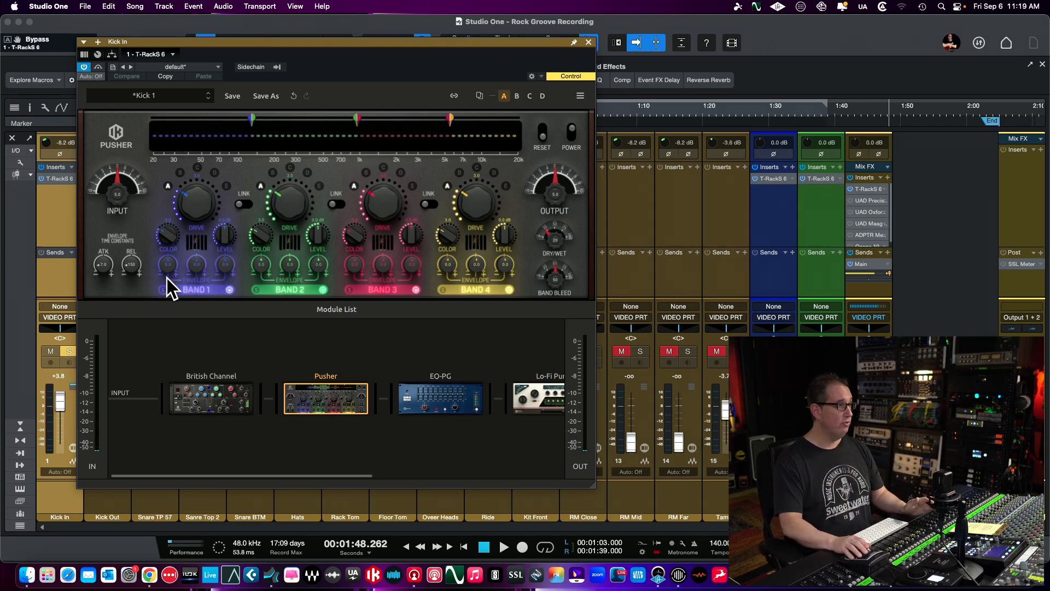
Step: Try mode B on Pusher's Band 1, switch the band to mode E, and adjust its Drive
click(180, 172)
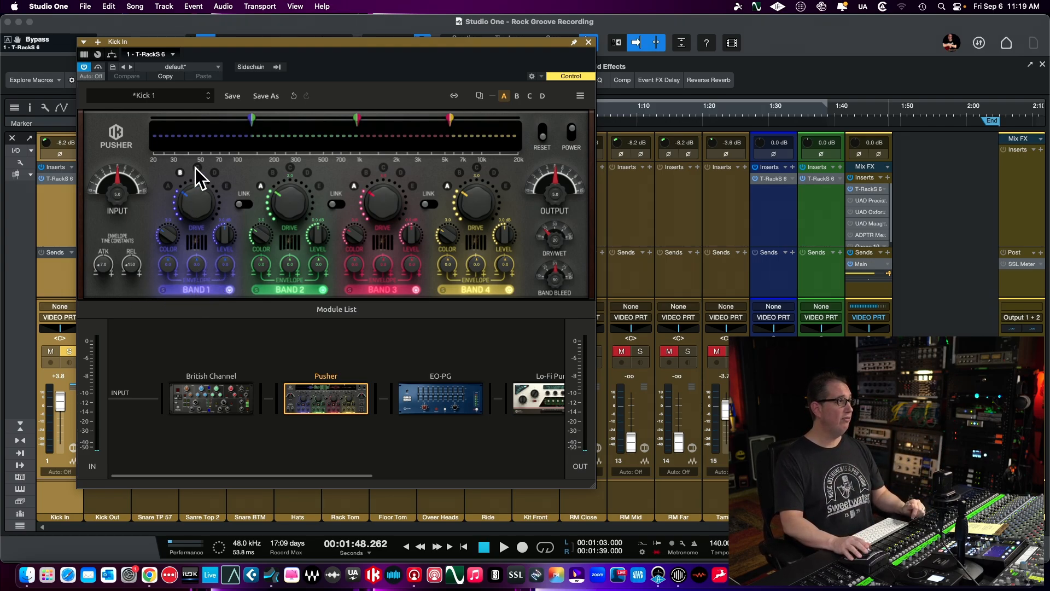
click(227, 186)
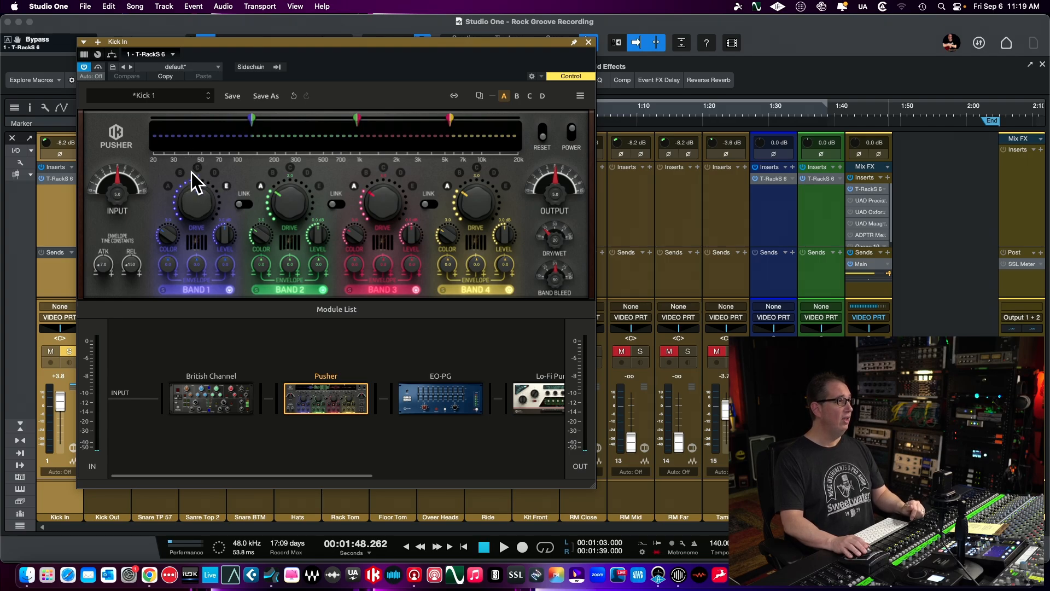
drag(193, 176, 172, 242)
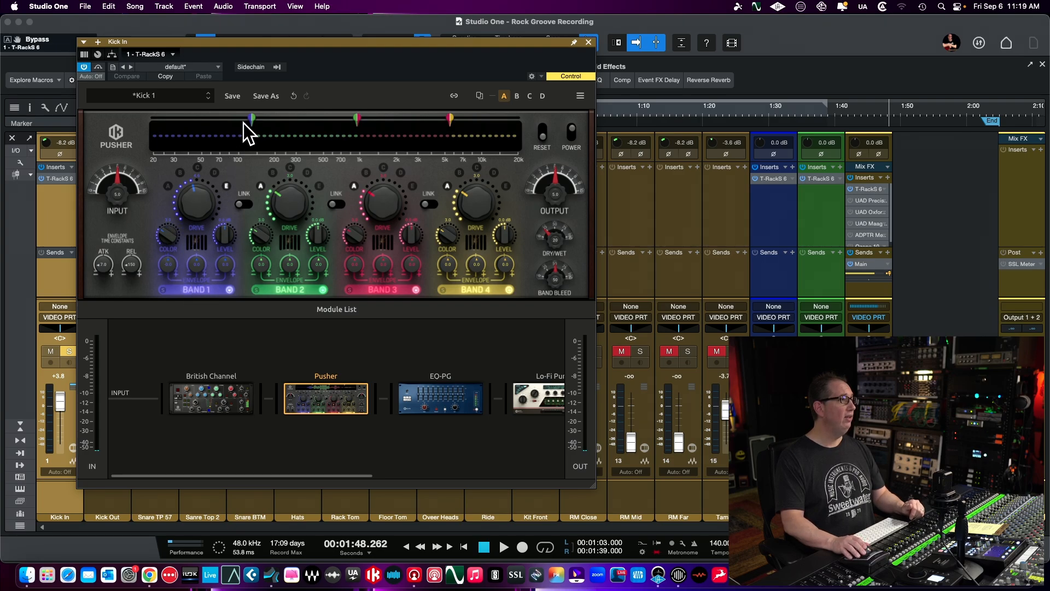
Step: Lower Pusher's three band crossover points to about 120 Hz, 550 Hz and 5 kHz
mouse_move(251, 119)
mouse_down()
mouse_move(231, 119)
mouse_move(246, 118)
mouse_up()
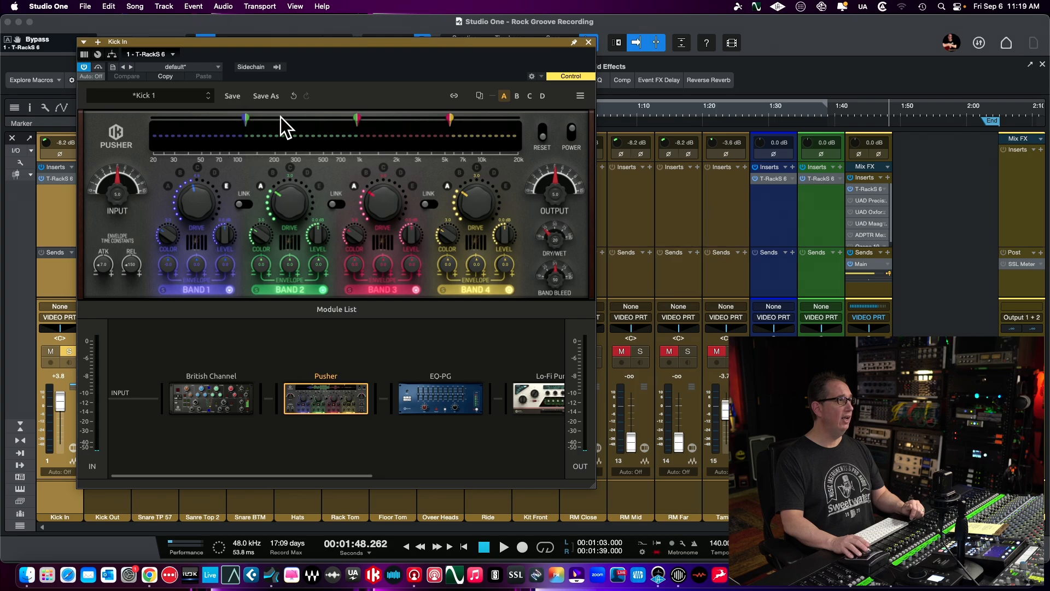
mouse_move(356, 117)
mouse_down()
mouse_move(312, 117)
mouse_move(327, 118)
mouse_up()
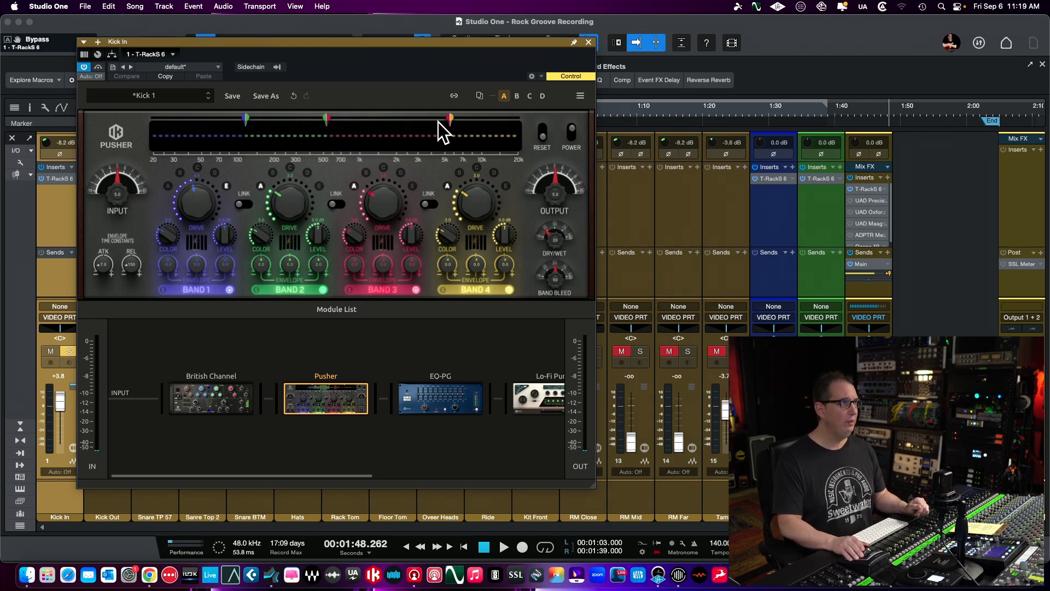
drag(448, 119, 443, 119)
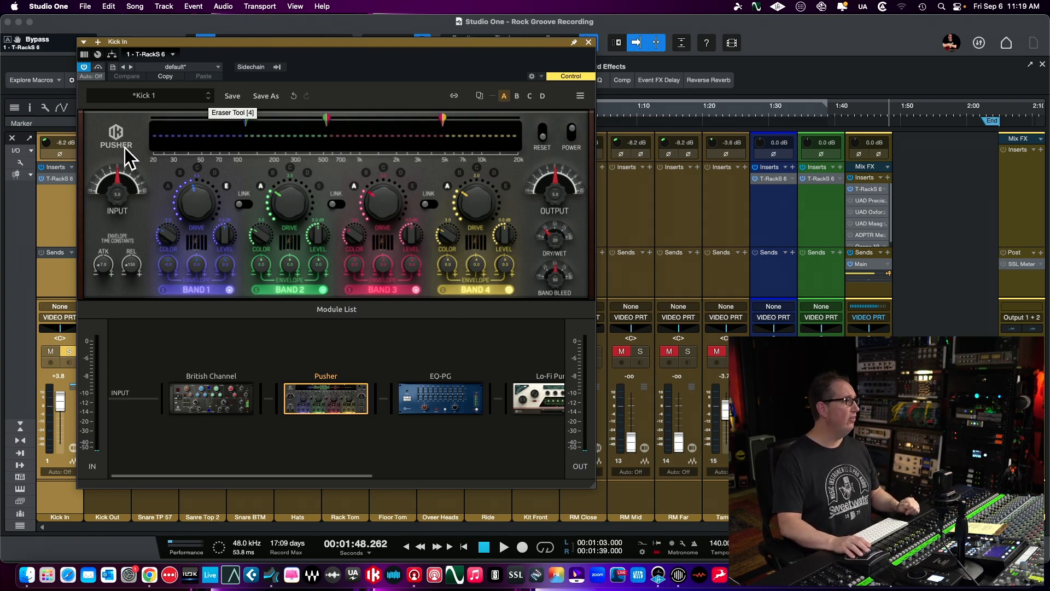
Step: Insert the Bass One module from the Other category between British Channel and Pusher, and display its controls
click(323, 310)
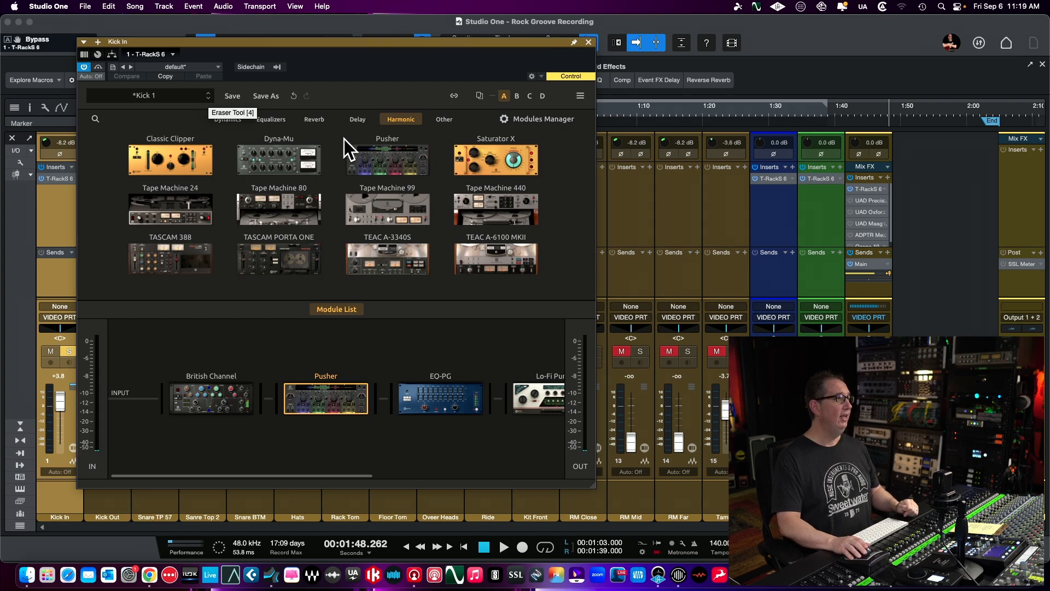
click(216, 120)
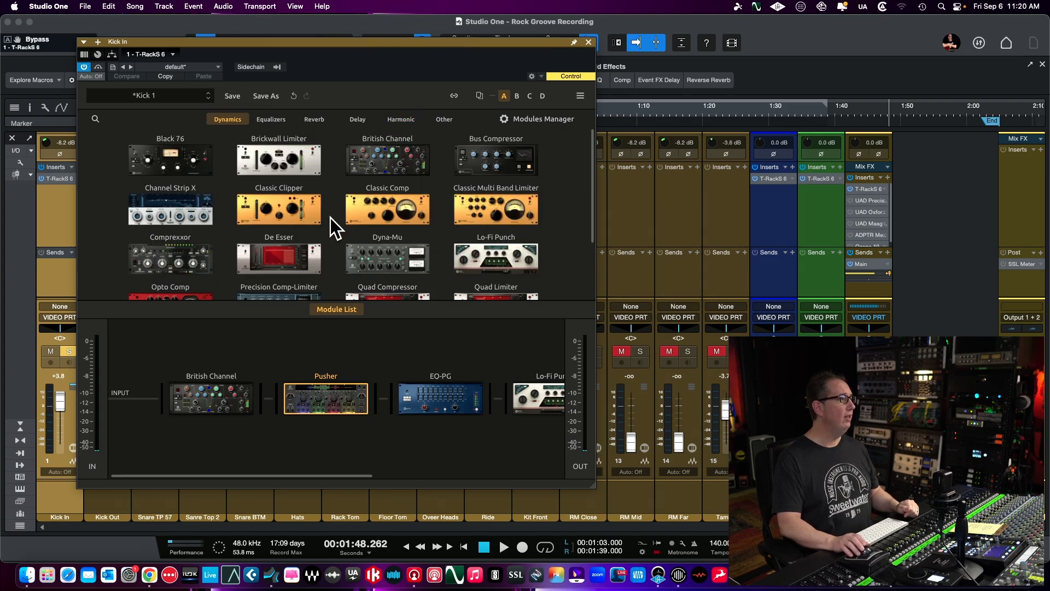
click(278, 120)
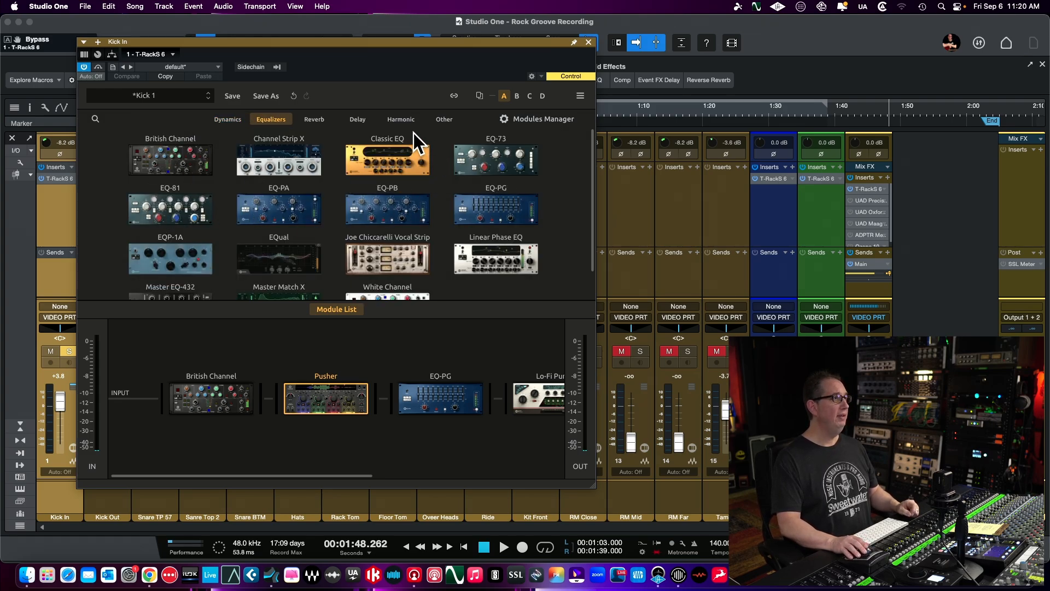
click(441, 120)
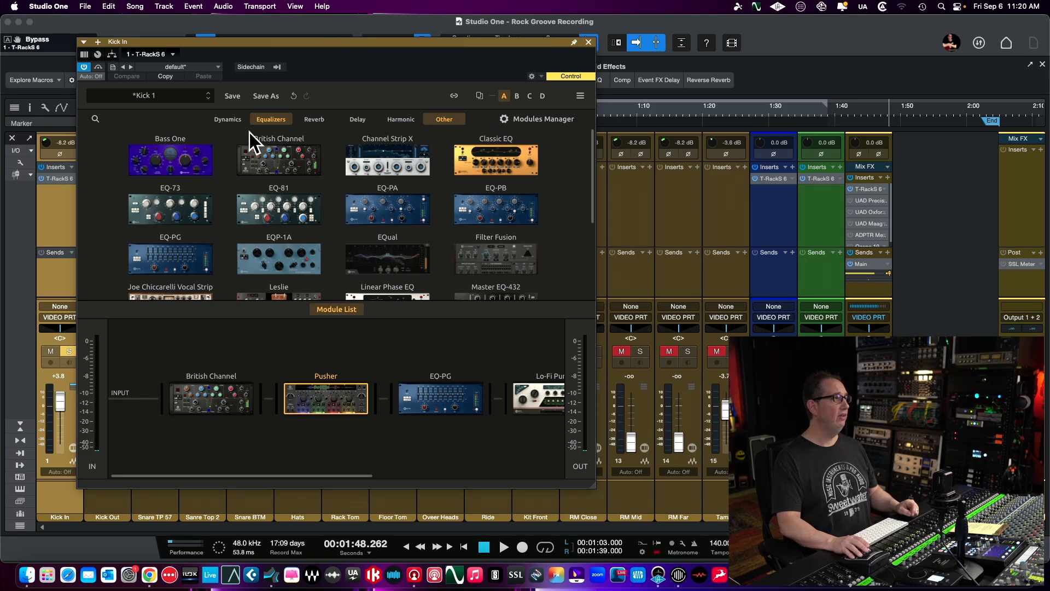
click(265, 120)
drag(165, 159, 326, 397)
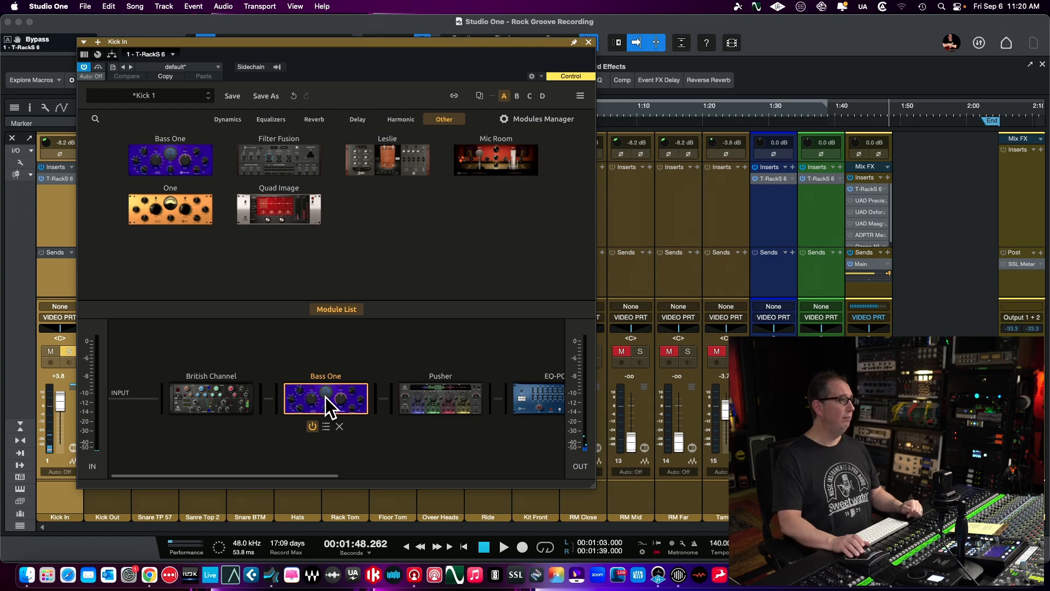
click(337, 310)
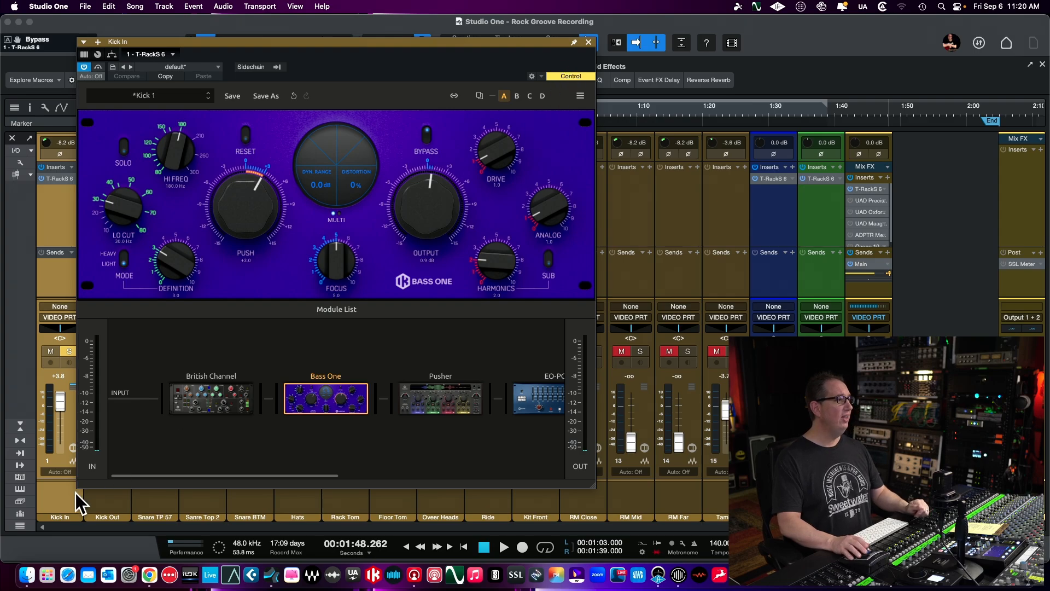
Step: Insert the Filter Fusion module between British Channel and Bass One, and display its controls
click(340, 310)
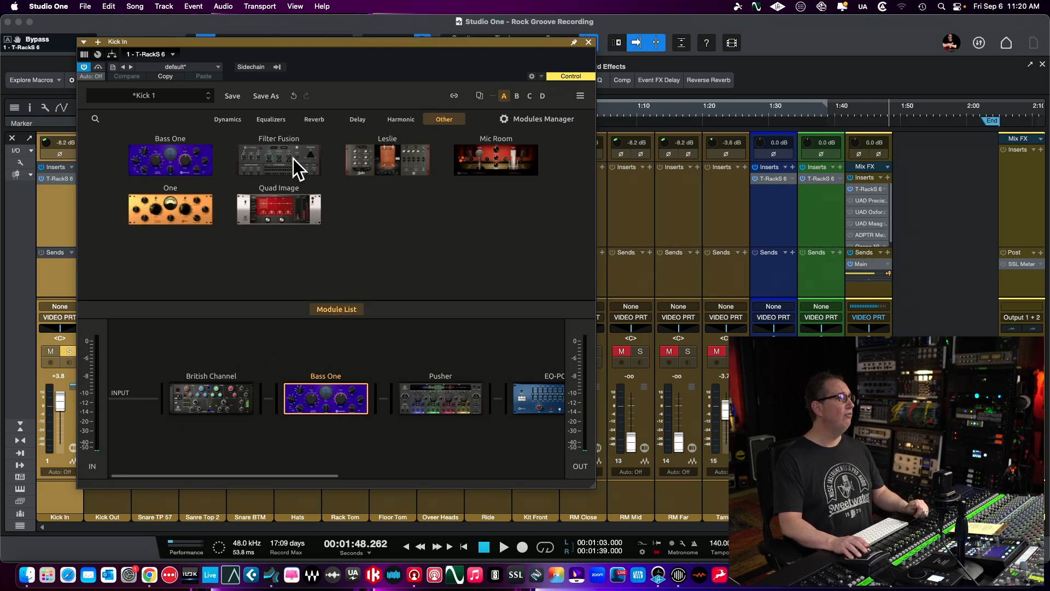
drag(293, 158, 343, 408)
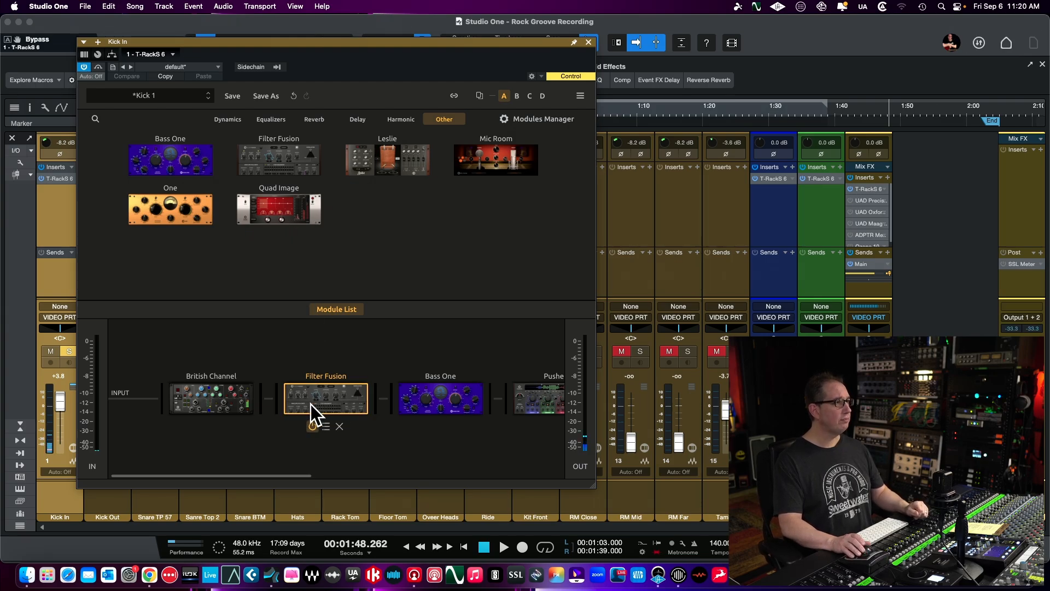
click(328, 313)
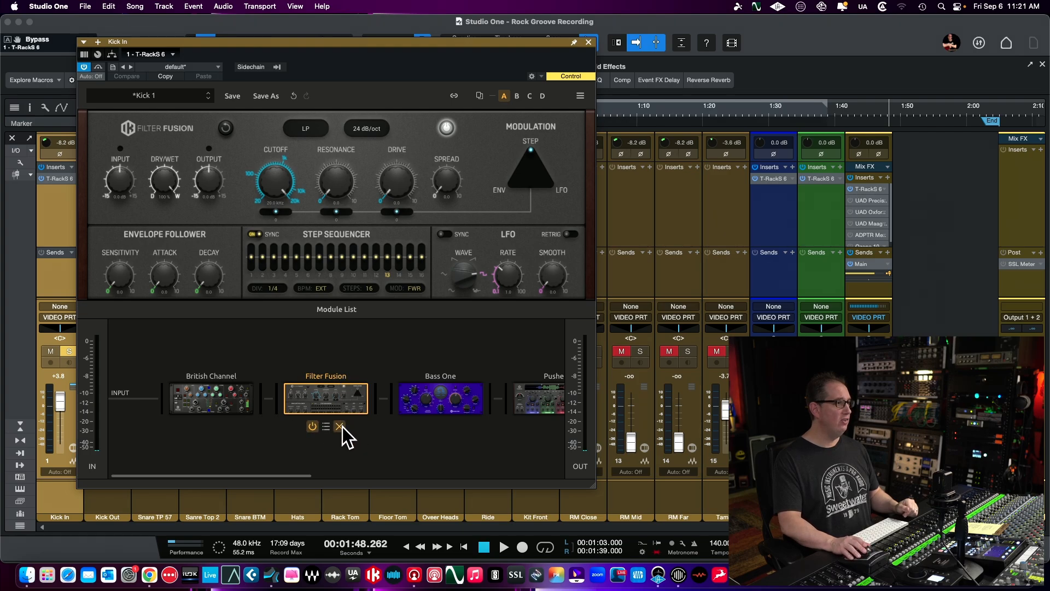
Step: Remove Filter Fusion, Bass One, Pusher, Lo-Fi Punch, Delay Lab and Channel Strip X, leaving British Channel and EQ-PG in the chain
click(341, 427)
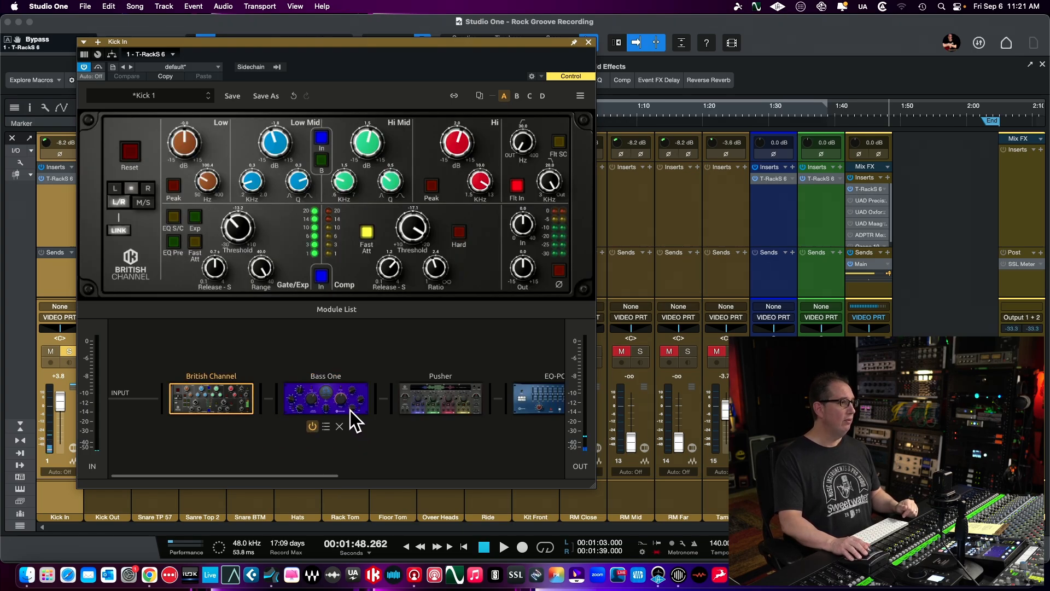
click(341, 426)
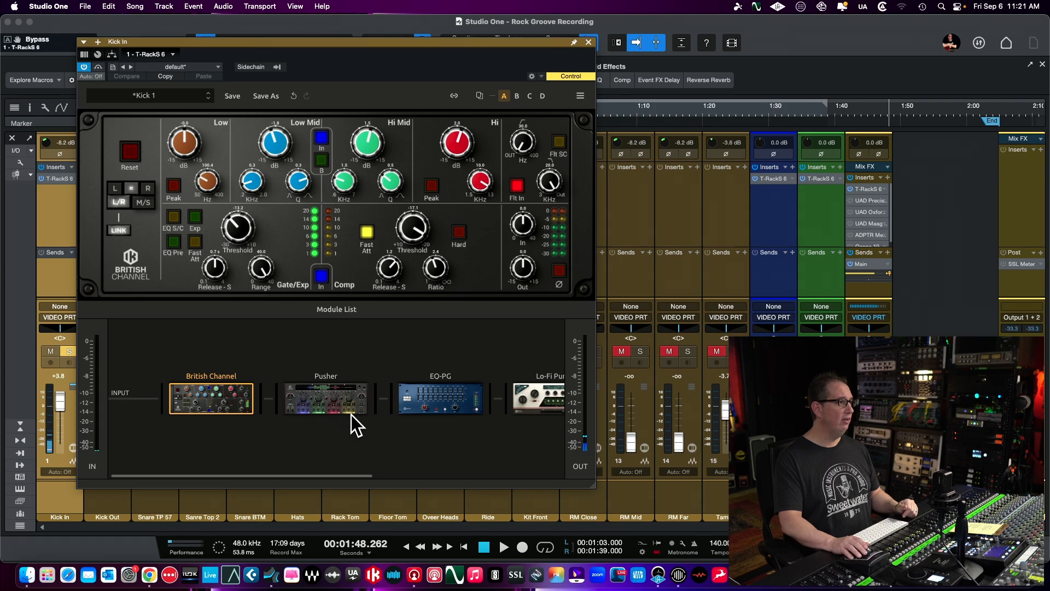
click(340, 426)
mouse_move(419, 415)
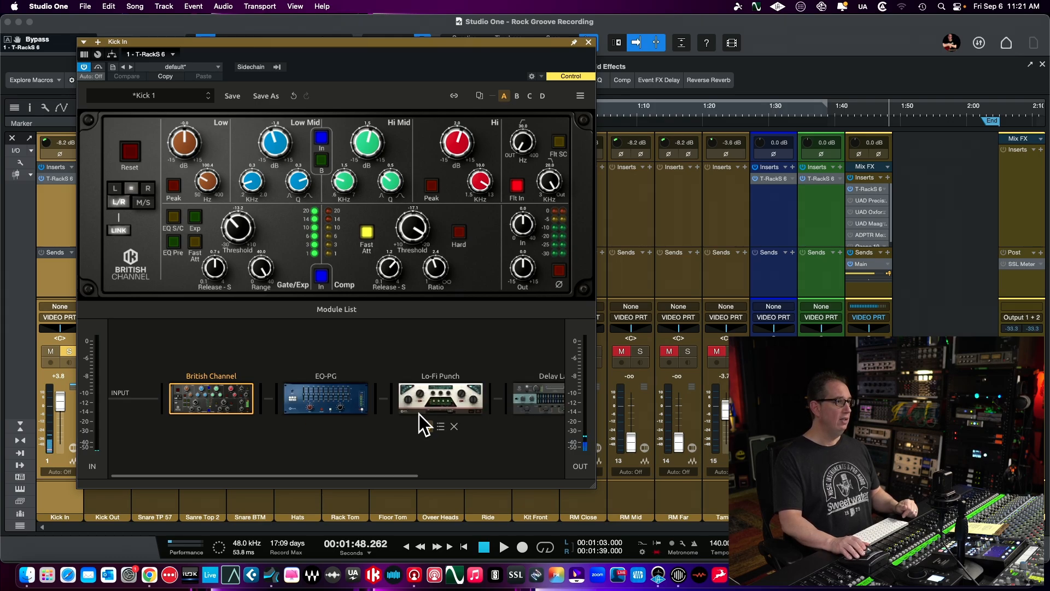
click(454, 426)
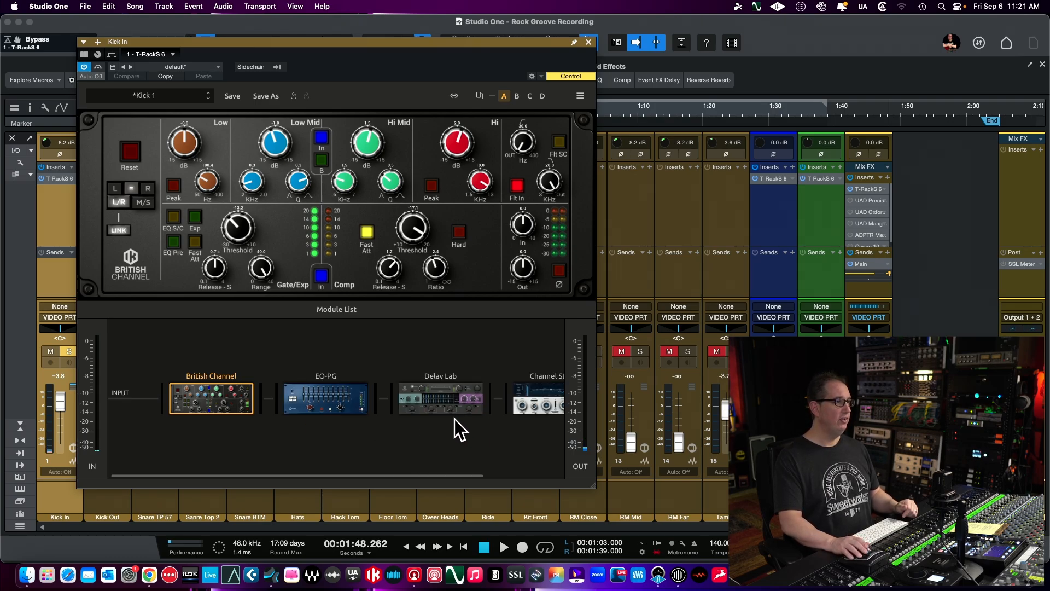
click(454, 426)
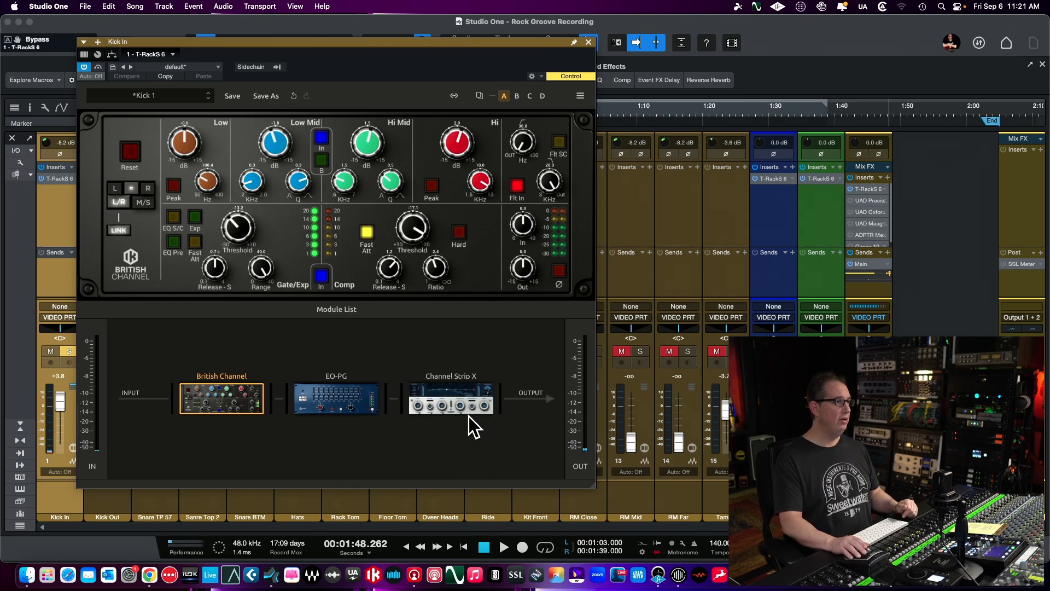
mouse_move(458, 389)
click(464, 426)
mouse_move(298, 399)
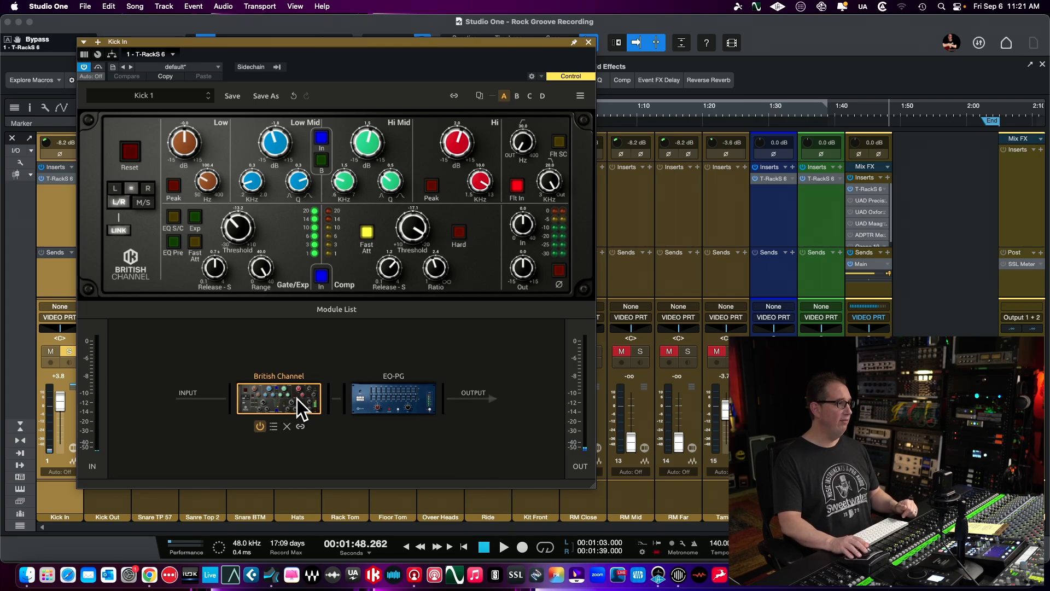
Step: Bypass the EQ-PG module, add Bass One after it, and display Bass One's controls during playback
mouse_move(395, 391)
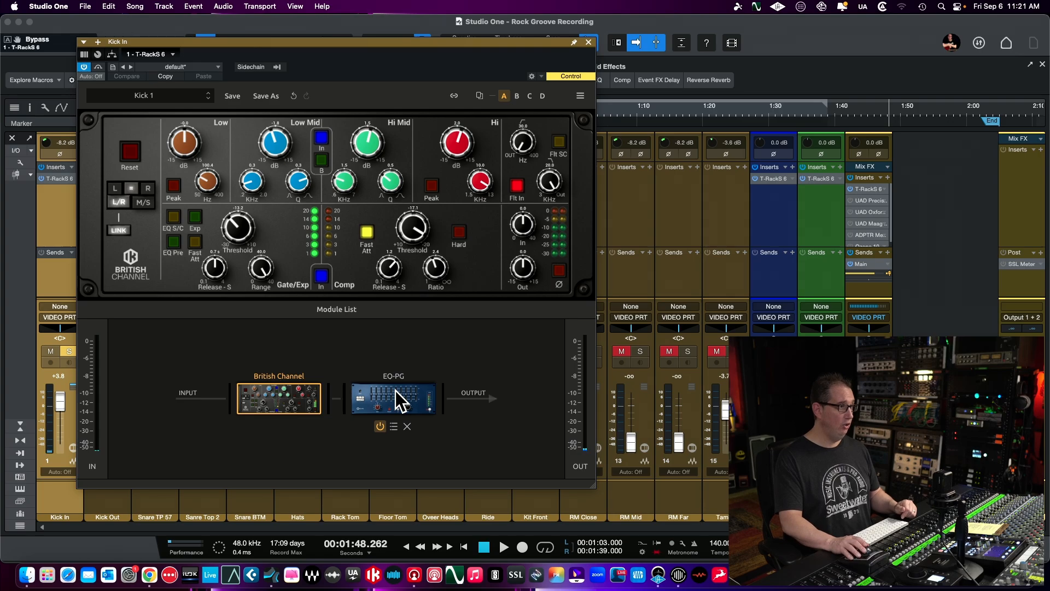
click(381, 426)
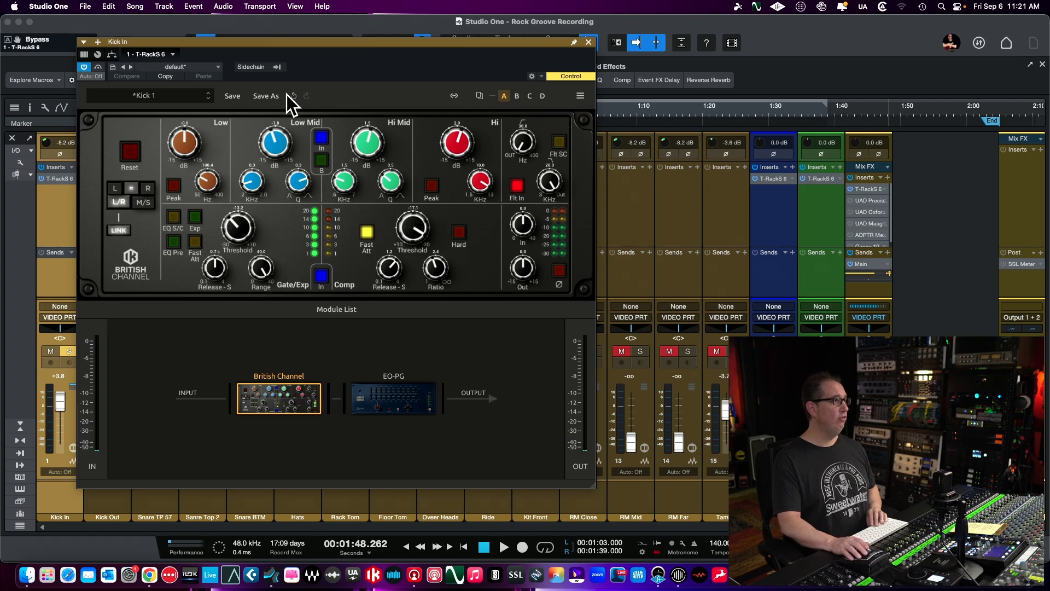
click(346, 310)
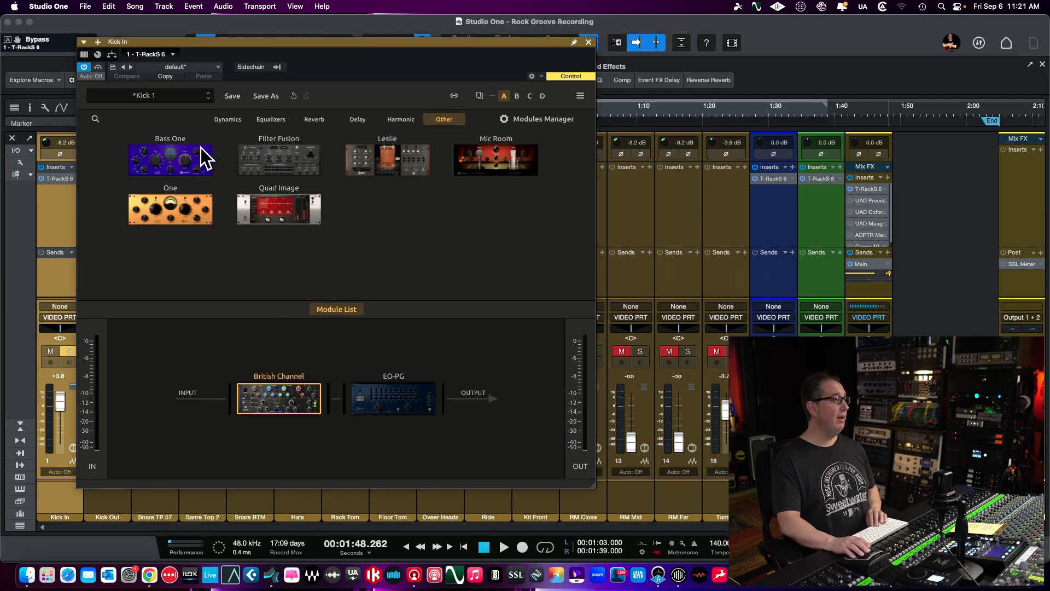
drag(179, 151, 447, 368)
drag(476, 386, 454, 405)
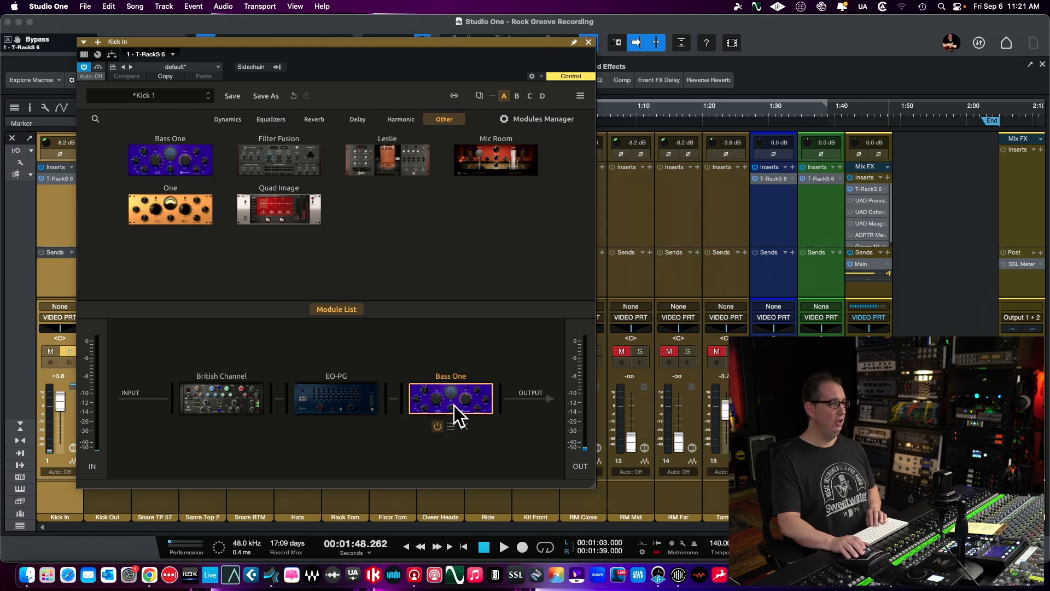
key(space)
click(326, 309)
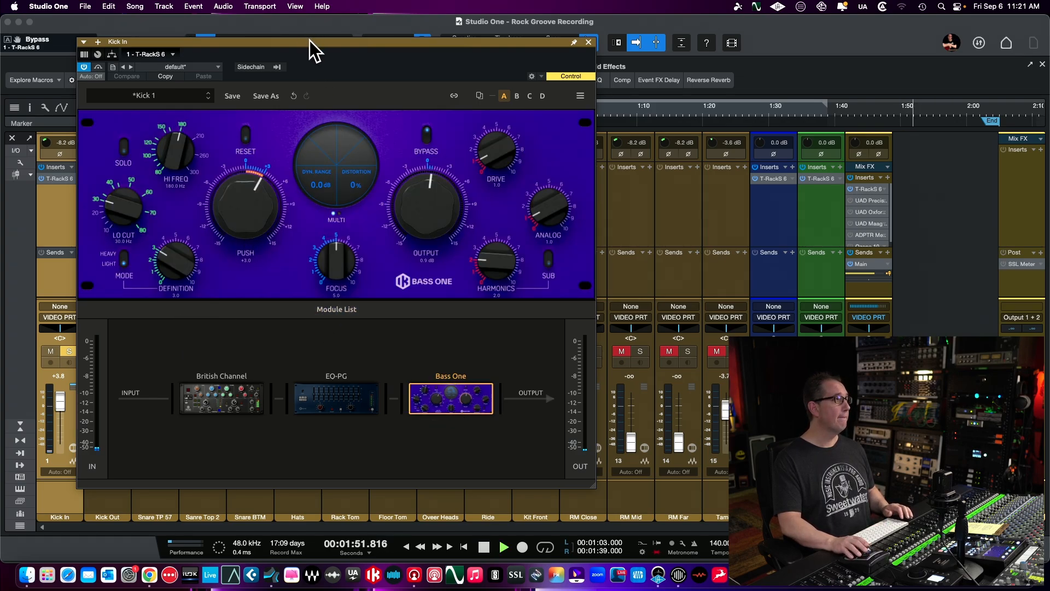
Step: Reveal the arrangement and set playback looping from 17 to 41 seconds, keeping the Kick In plug-in window in view
drag(309, 41, 355, 214)
key(F3)
click(282, 102)
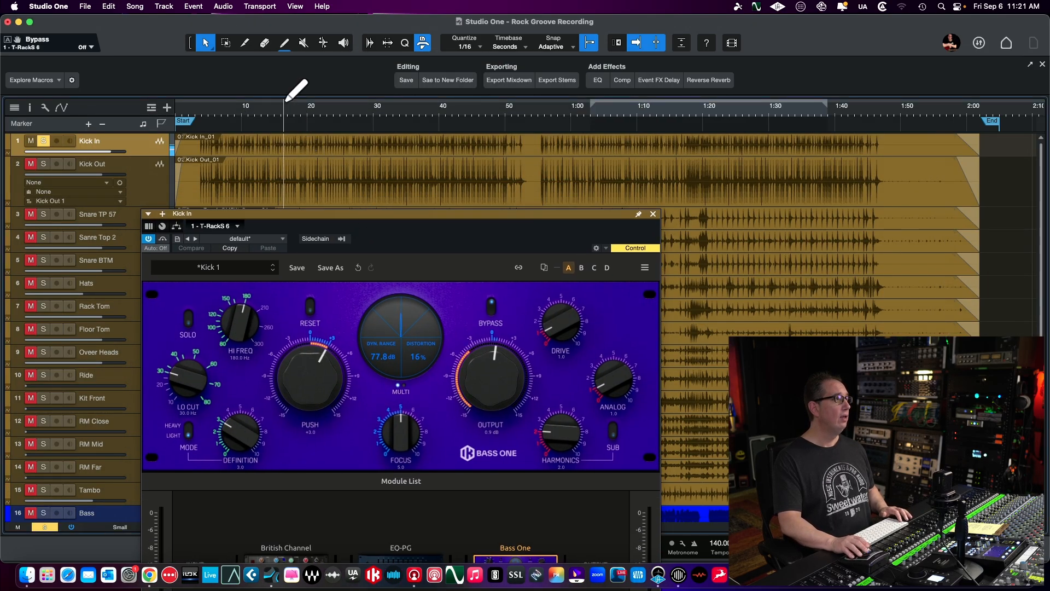
drag(298, 87, 443, 98)
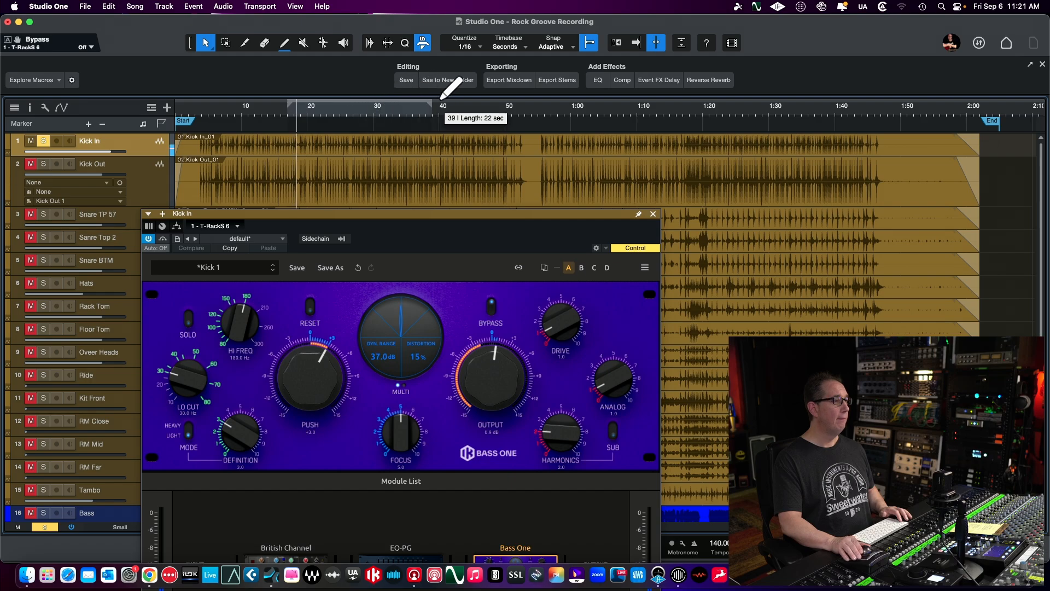
key(/)
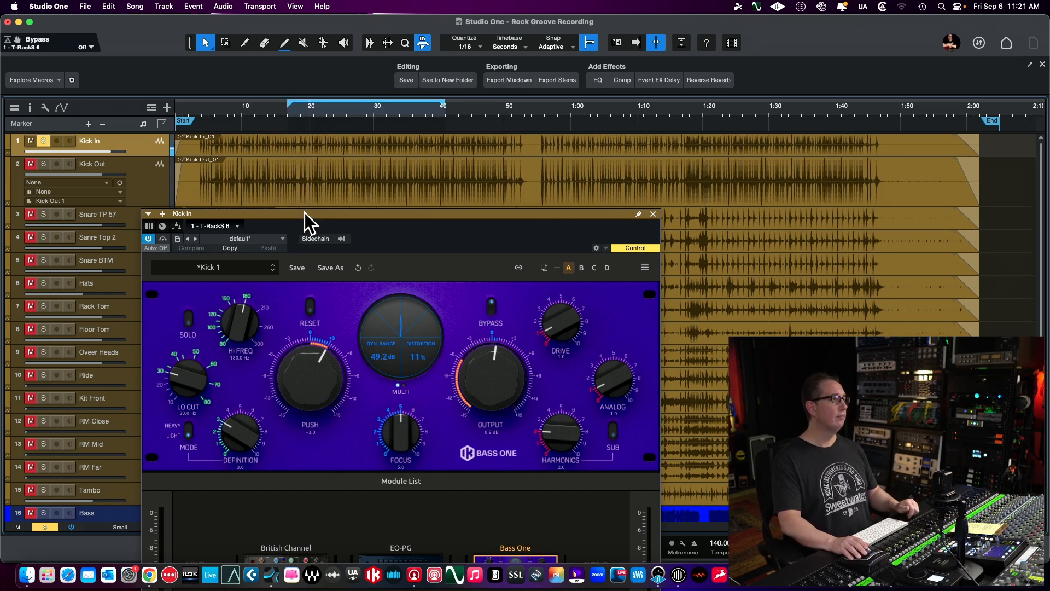
drag(305, 212, 219, 57)
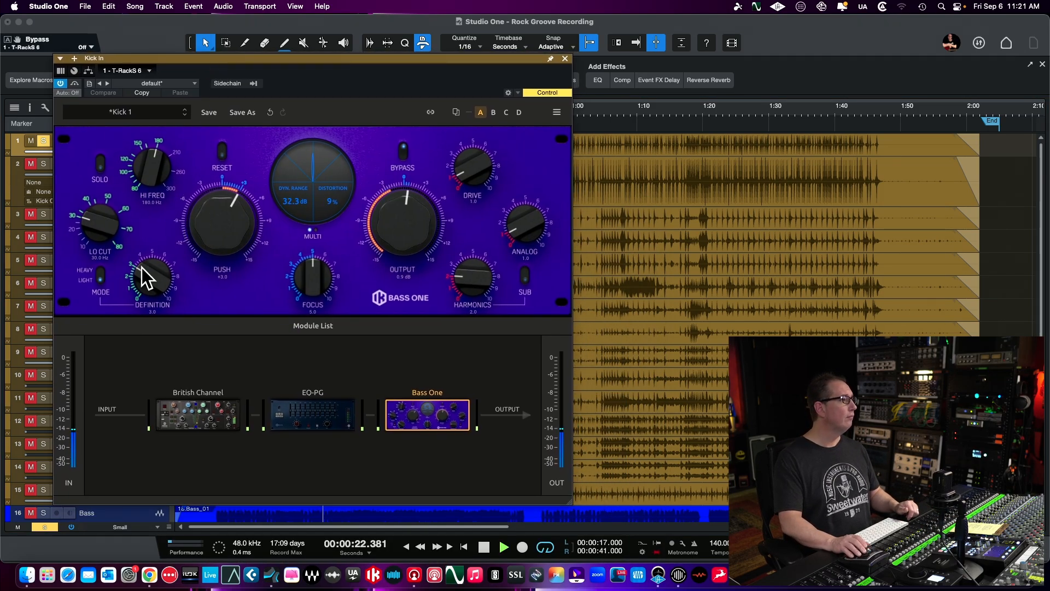
Step: Set Bass One's Push to +9.3, Hi Freq to about 84 Hz, Lo Cut to 13.7 Hz, Definition to 2.4 and Focus to 5.4
drag(215, 229, 189, 198)
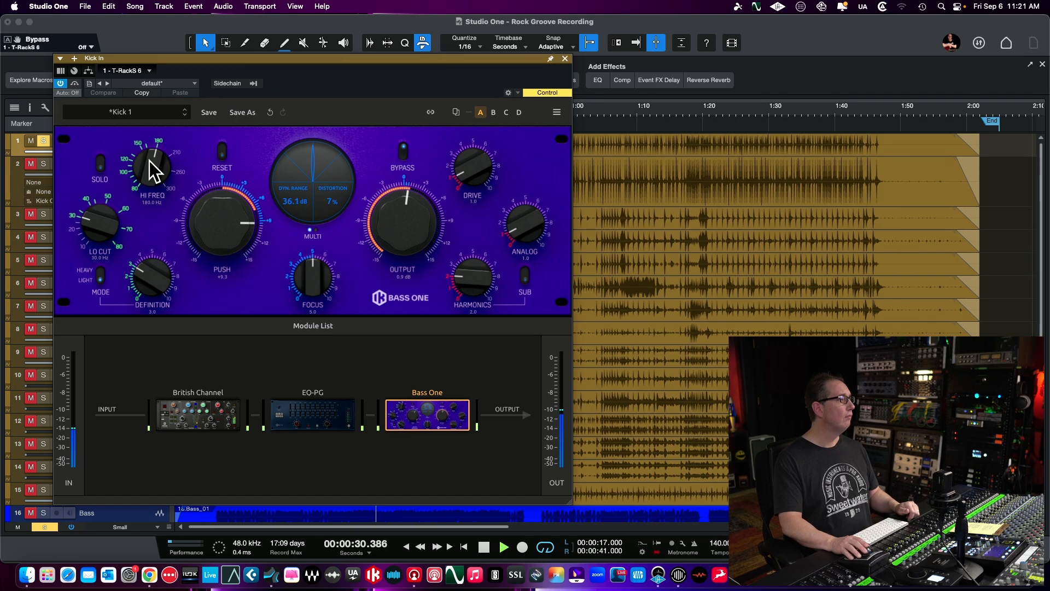
drag(149, 161, 137, 300)
drag(103, 225, 107, 255)
mouse_move(306, 283)
mouse_down()
mouse_move(311, 197)
mouse_move(307, 284)
mouse_up()
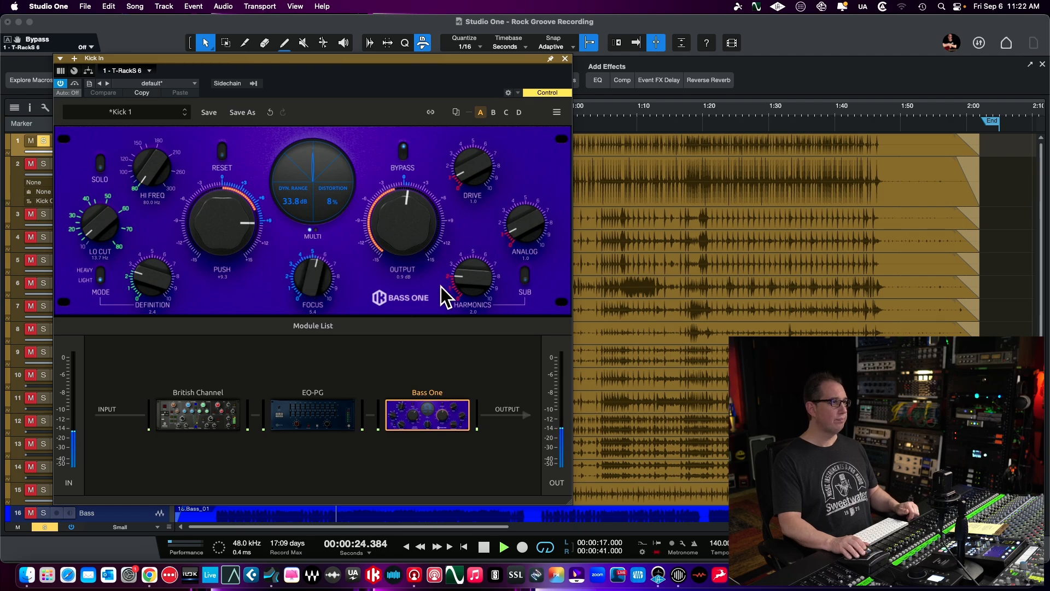
Step: Raise Bass One's Harmonics to 2.3, Drive to 3.6 and Analog to 1.7, and stop playback
drag(459, 275, 458, 271)
drag(480, 168, 480, 130)
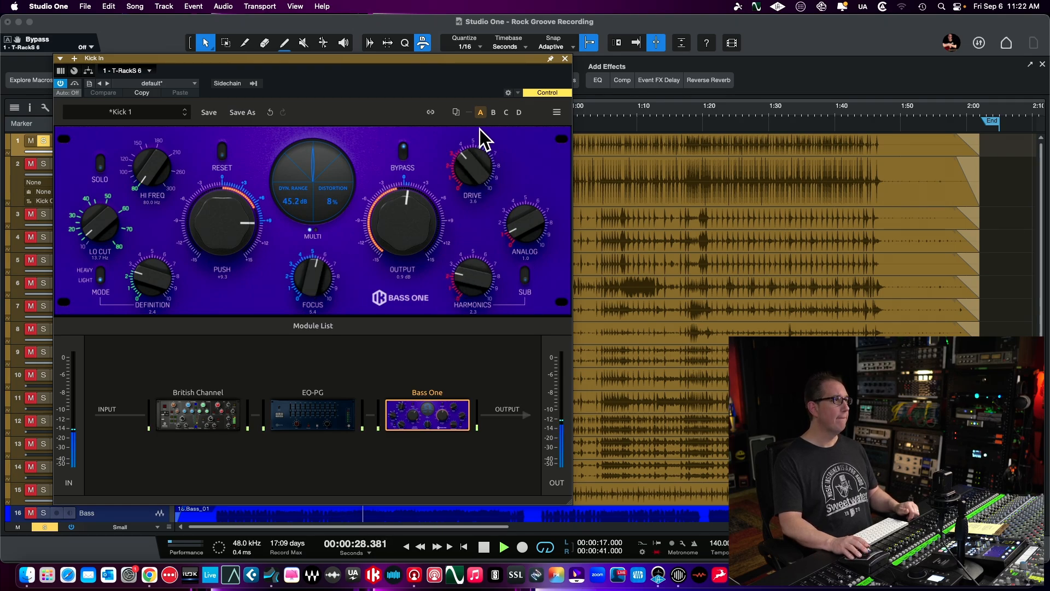
mouse_move(514, 237)
mouse_down()
mouse_move(517, 199)
mouse_move(514, 222)
mouse_up()
key(space)
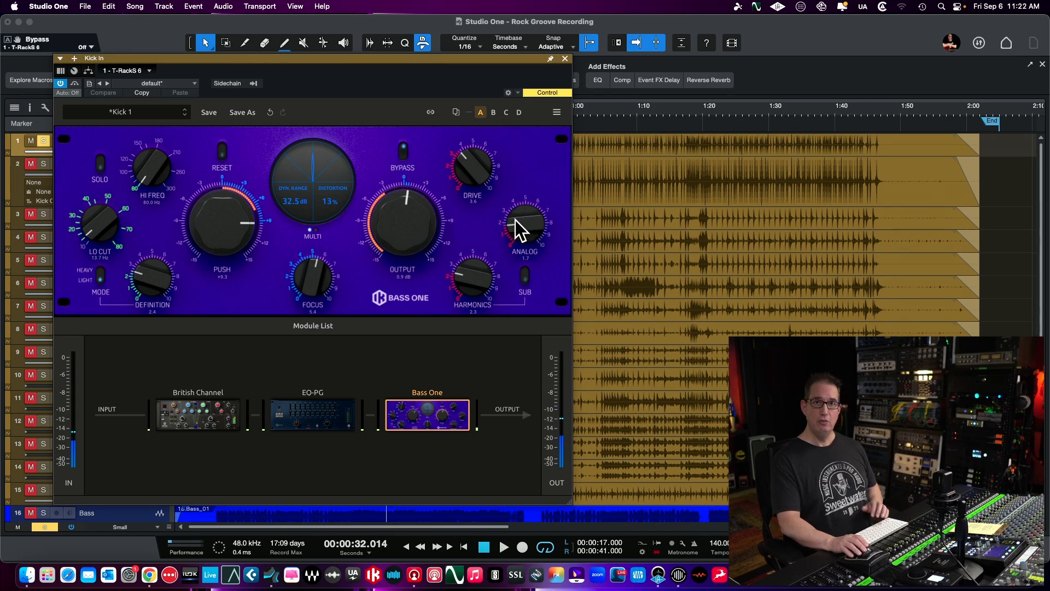
Step: Browse the T-RackS presets around the Kick entries and close the presets browser
click(158, 112)
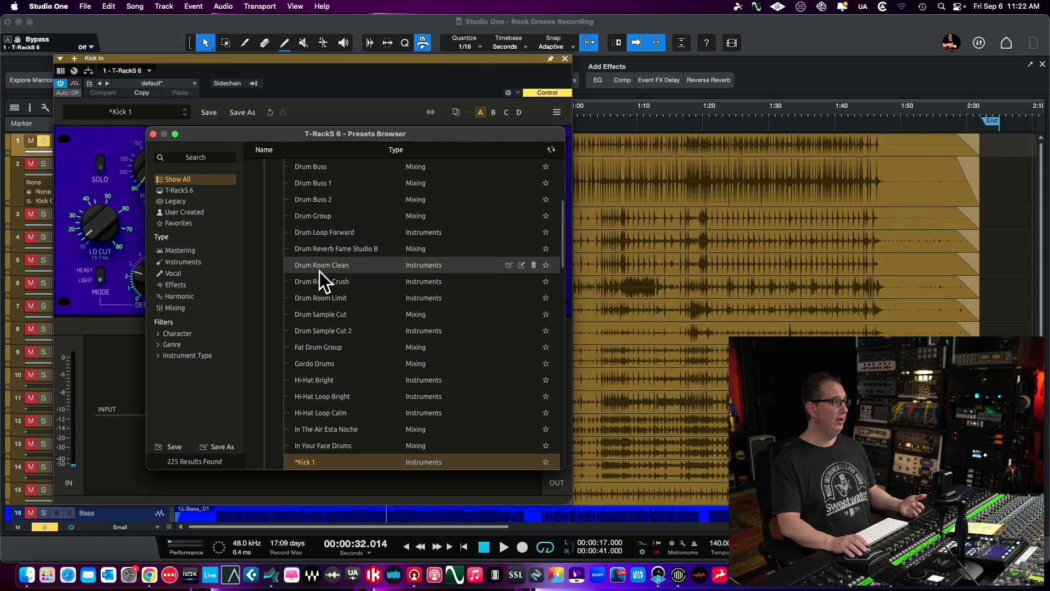
scroll(319, 272, down, 5)
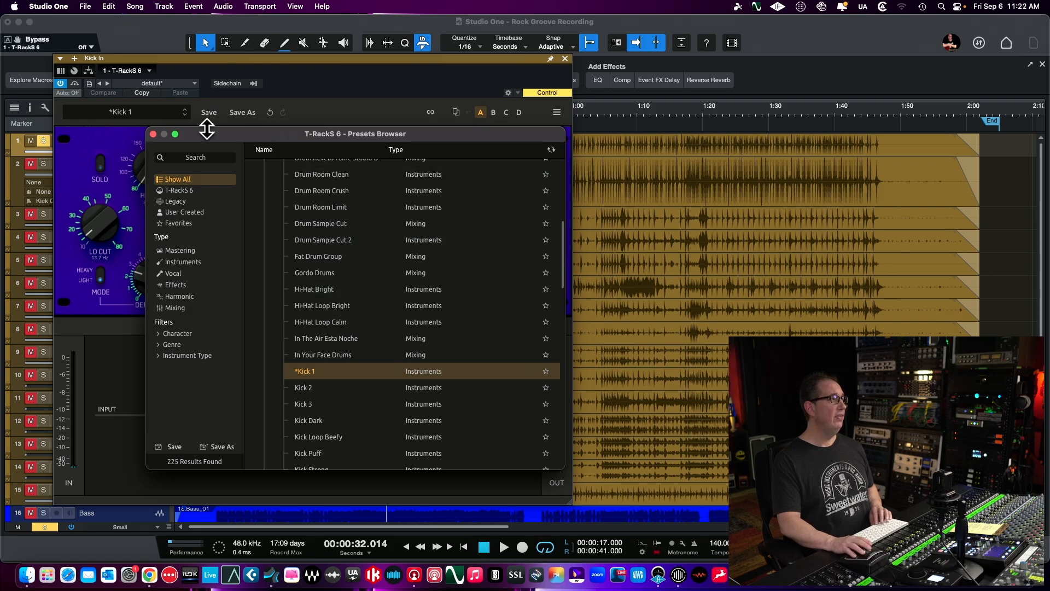
click(153, 133)
Step: Lower Bass One's Push to +7.9 during playback and compare the kick with the module bypassed and active
key(space)
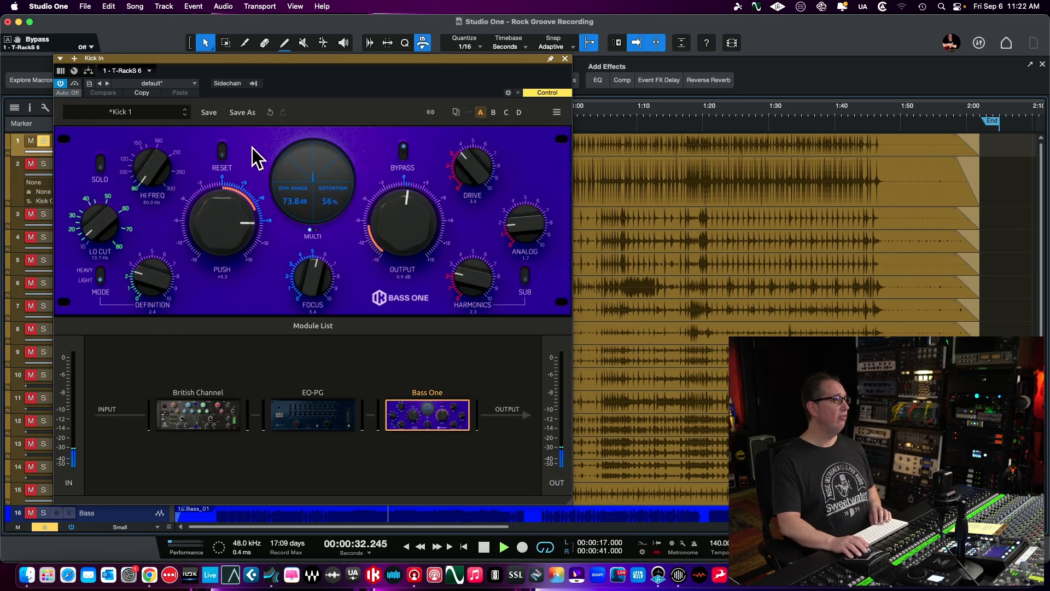
drag(215, 220, 216, 226)
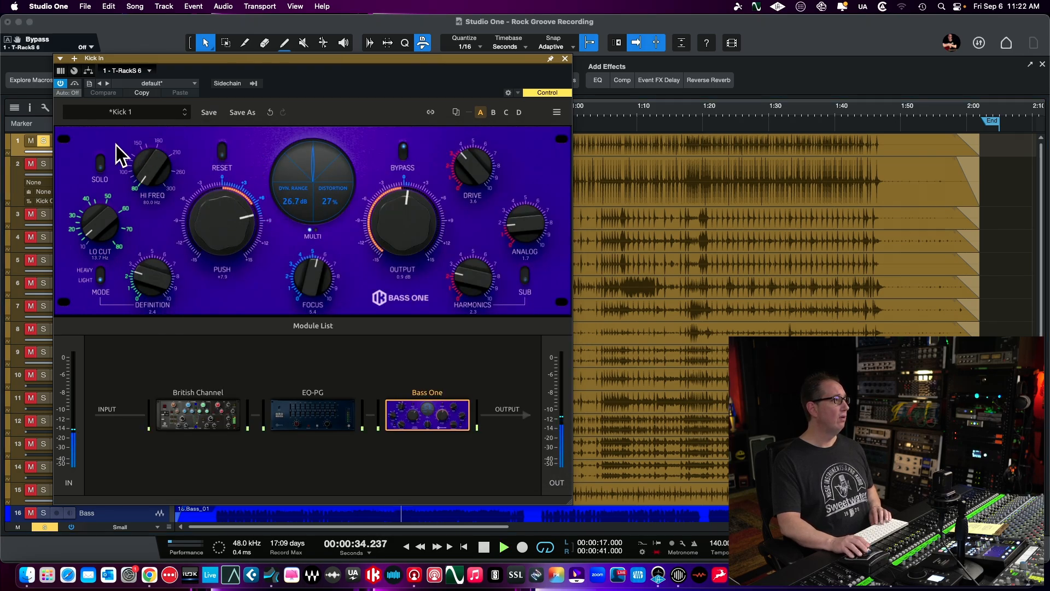
mouse_move(403, 424)
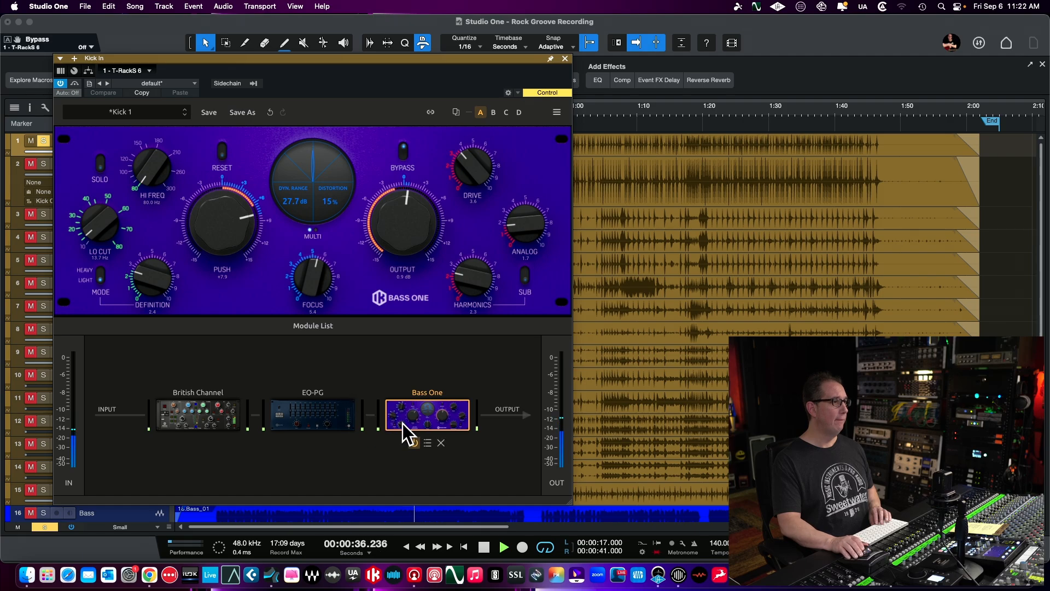
click(414, 442)
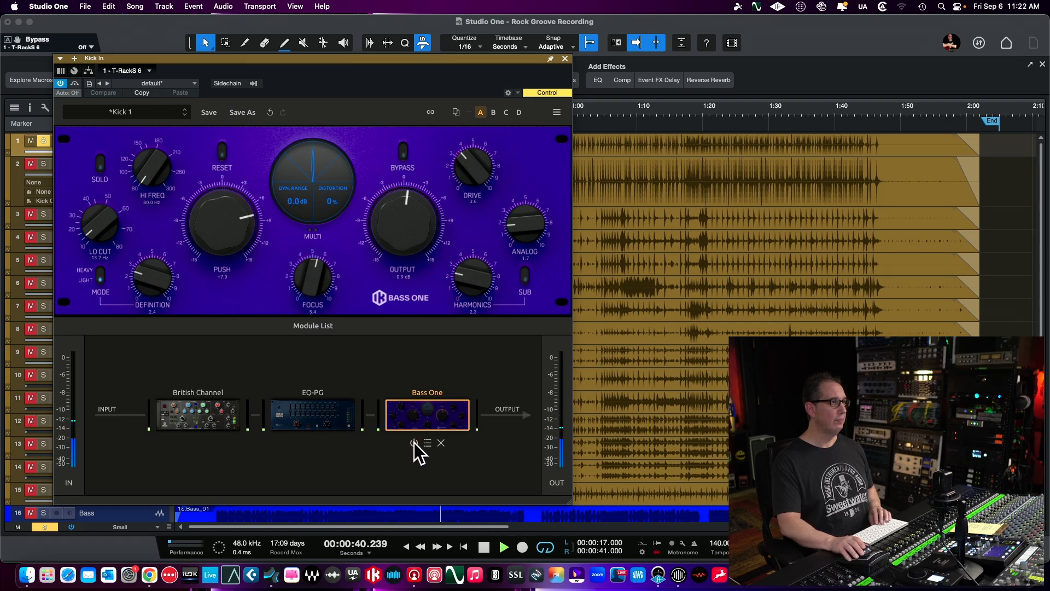
click(415, 442)
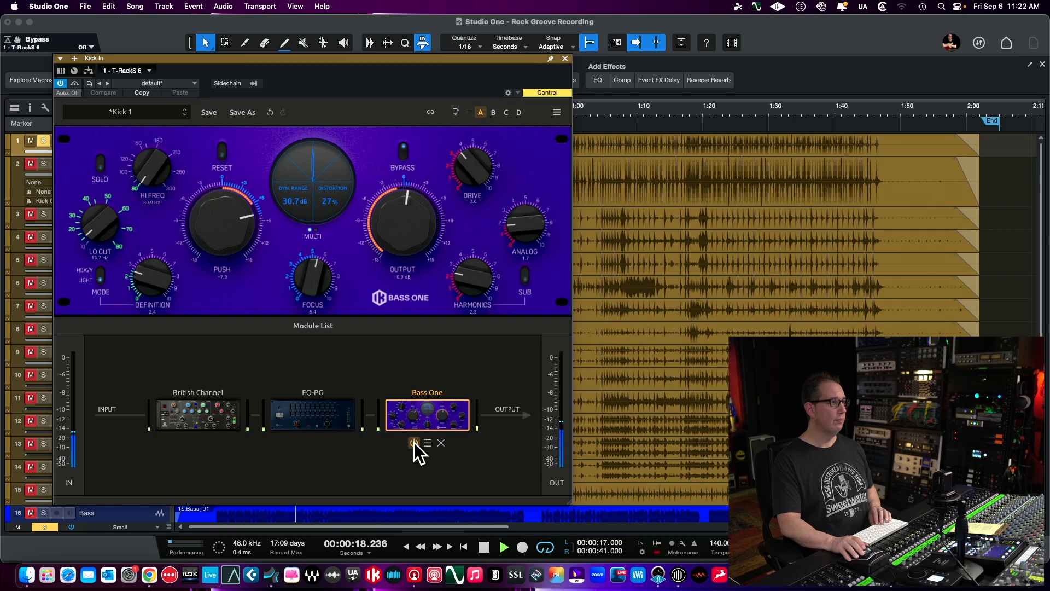
Step: Re-enable the EQ-PG module and remove Bass One from the chain, closing the Kick In plug-in window
click(300, 442)
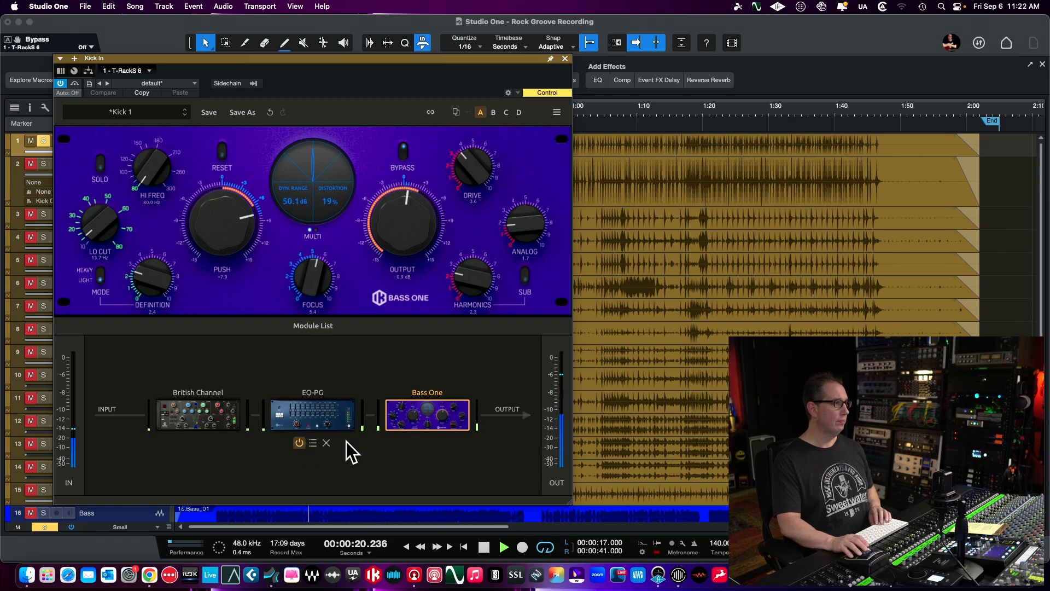
key(space)
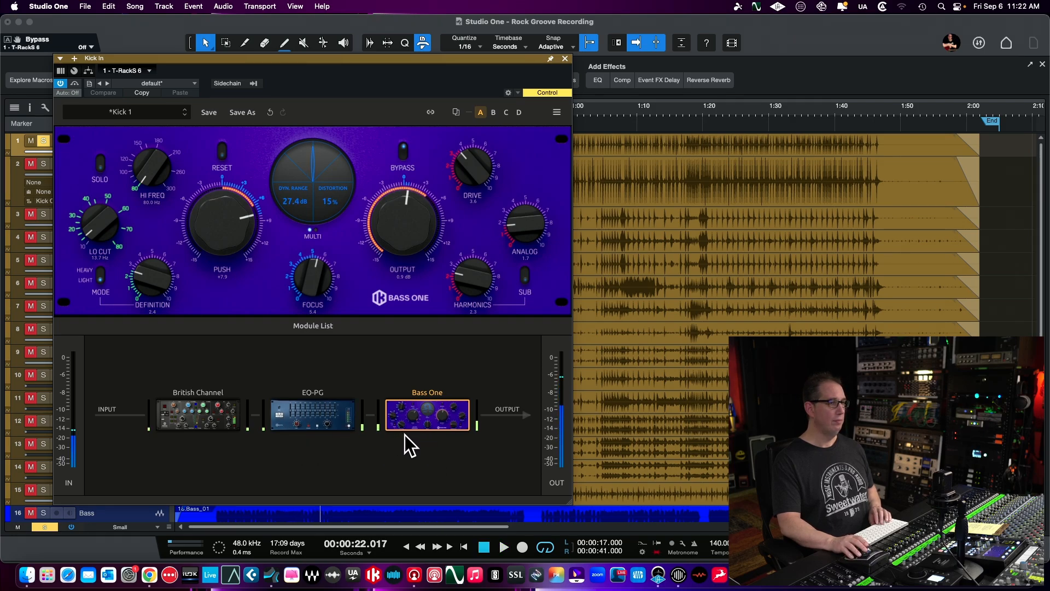
mouse_move(411, 429)
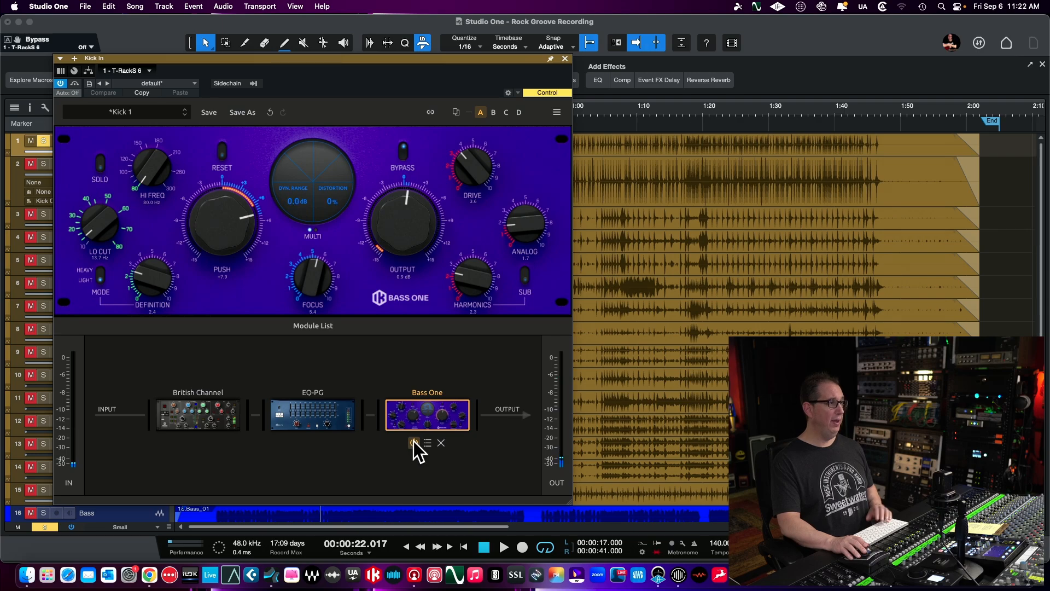
click(412, 442)
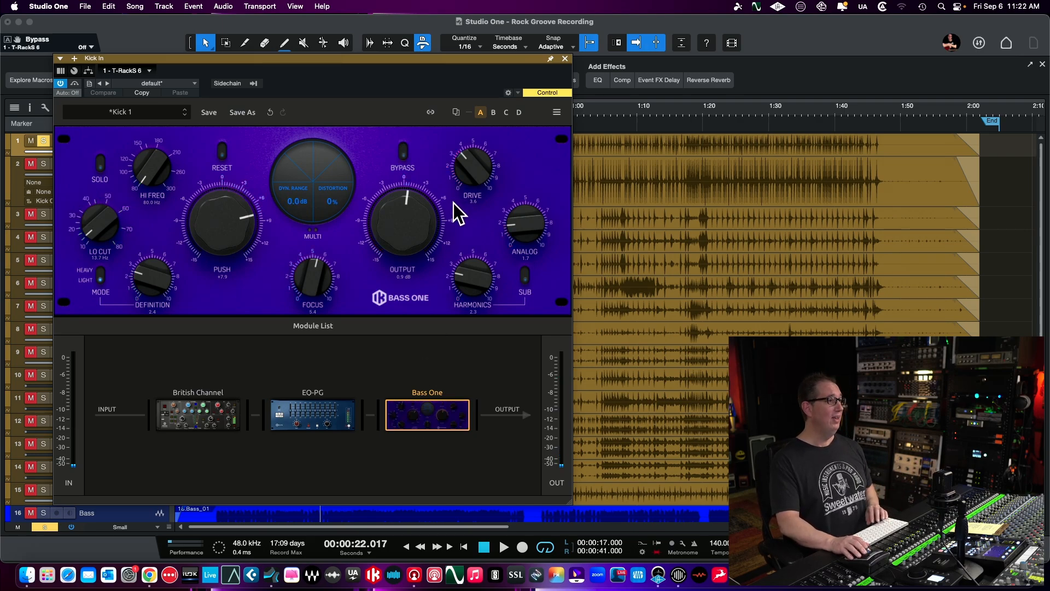
click(442, 442)
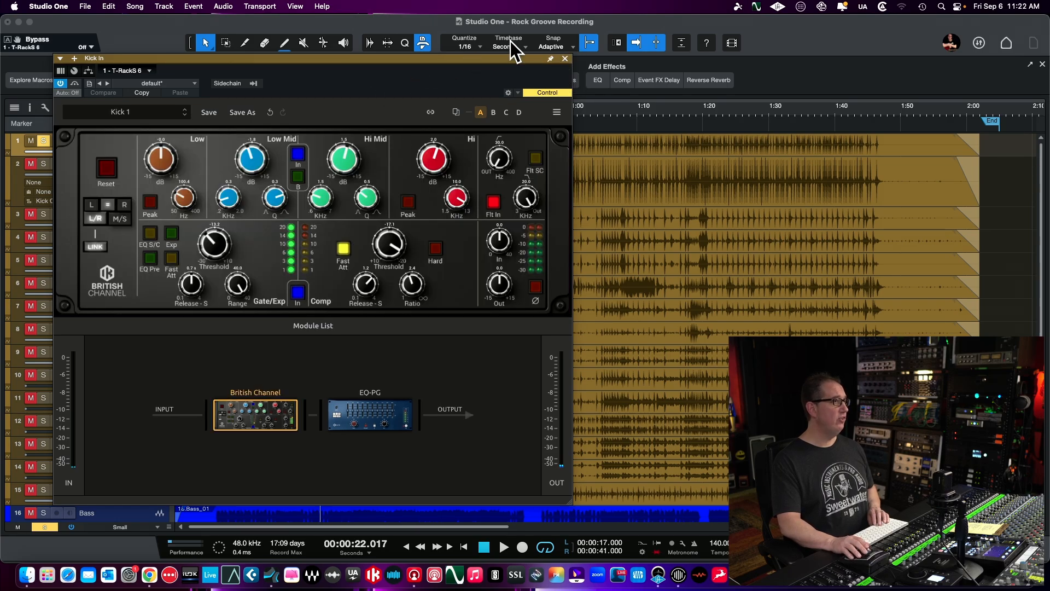
click(564, 59)
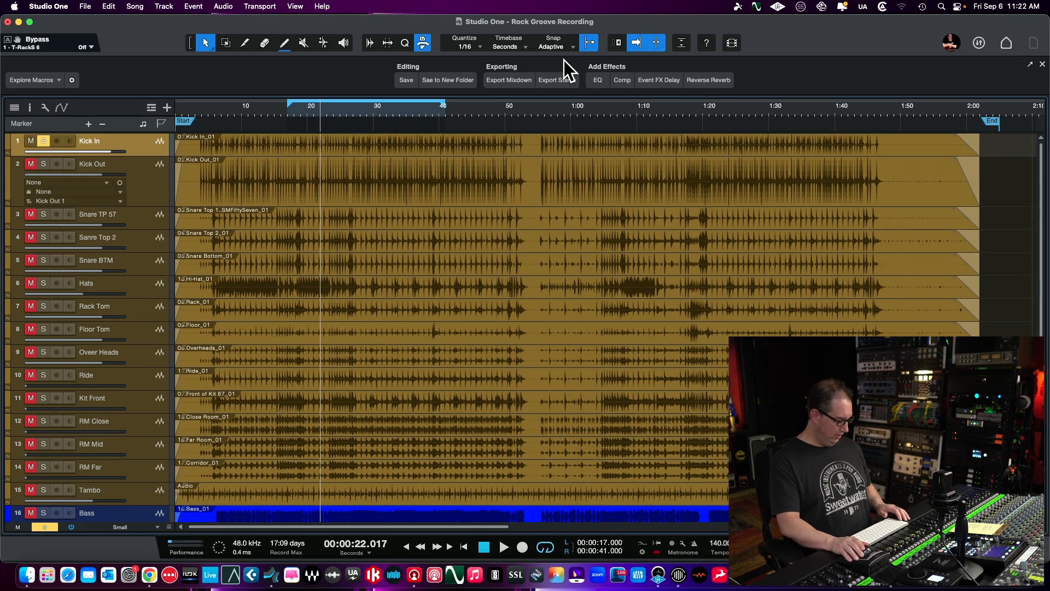
Step: In the mixer, solo Kick Out alone during playback and set the faders to -3.3 dB for Kick In and +1.0 dB for Kick Out
key(F3)
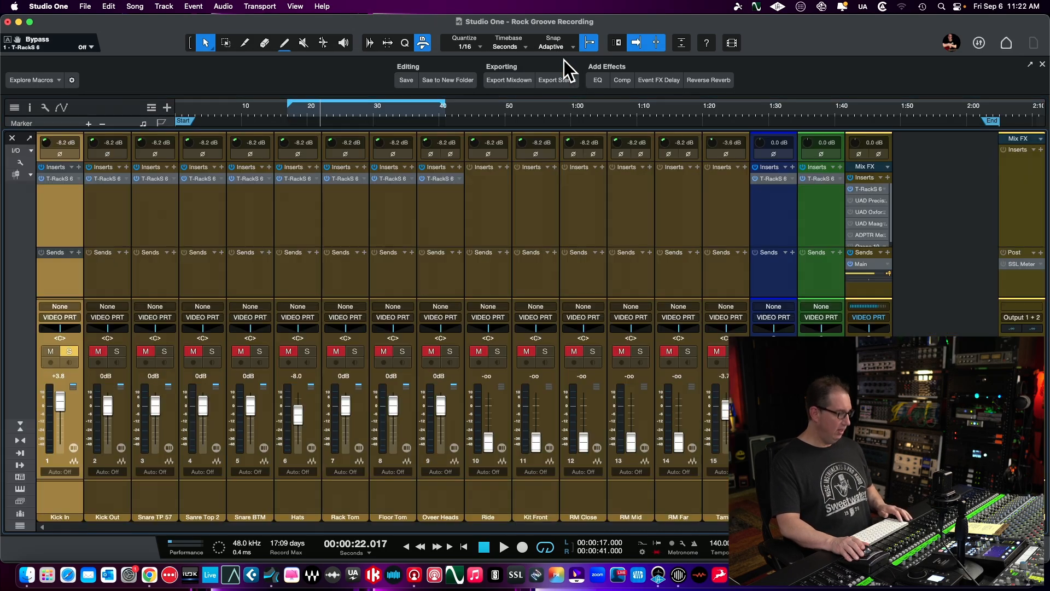
click(104, 498)
click(99, 353)
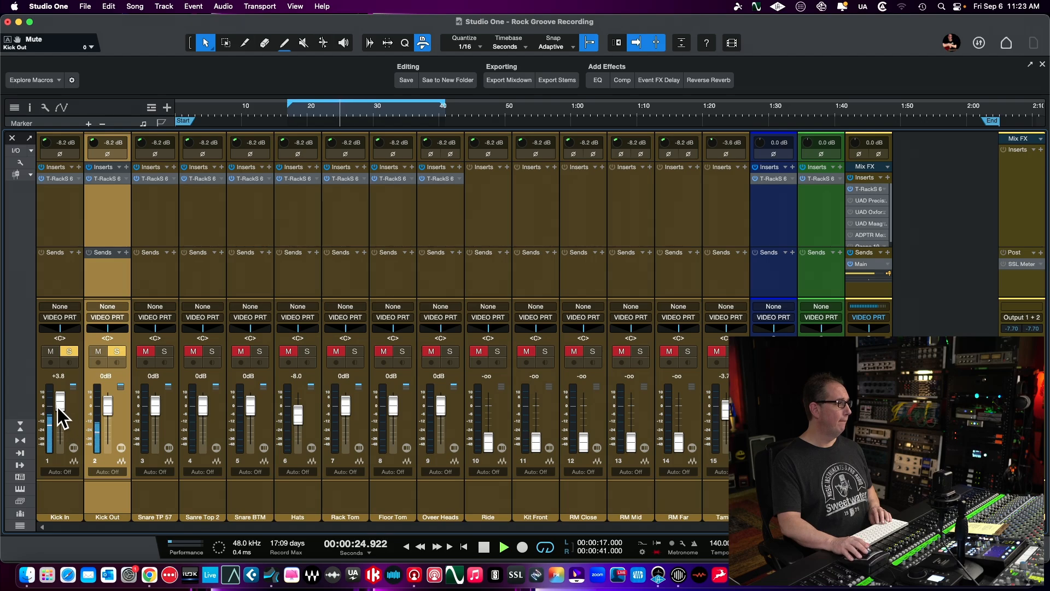
drag(57, 406, 107, 402)
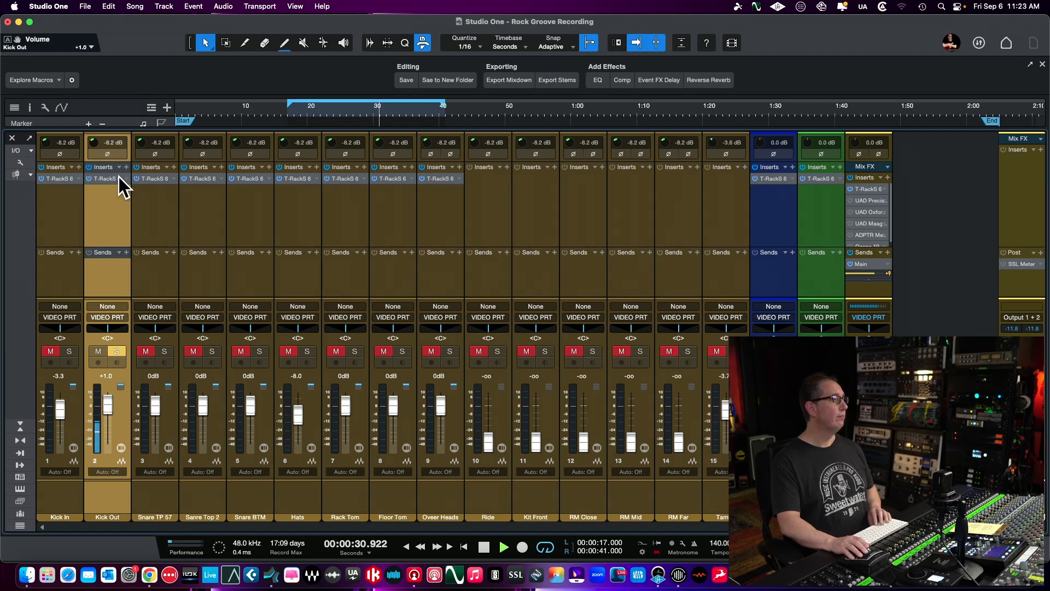
Step: Open the T-RackS 6 insert on Kick Out and load the Kick Loop Beefy preset from the Mixing > Drums folder during playback
click(105, 180)
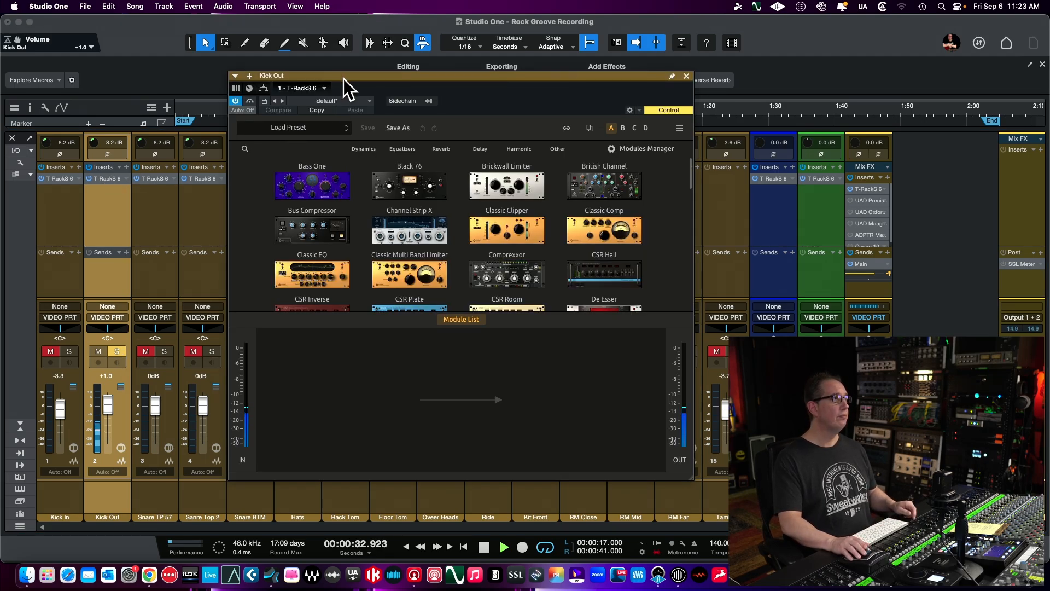
drag(343, 79, 238, 82)
click(201, 132)
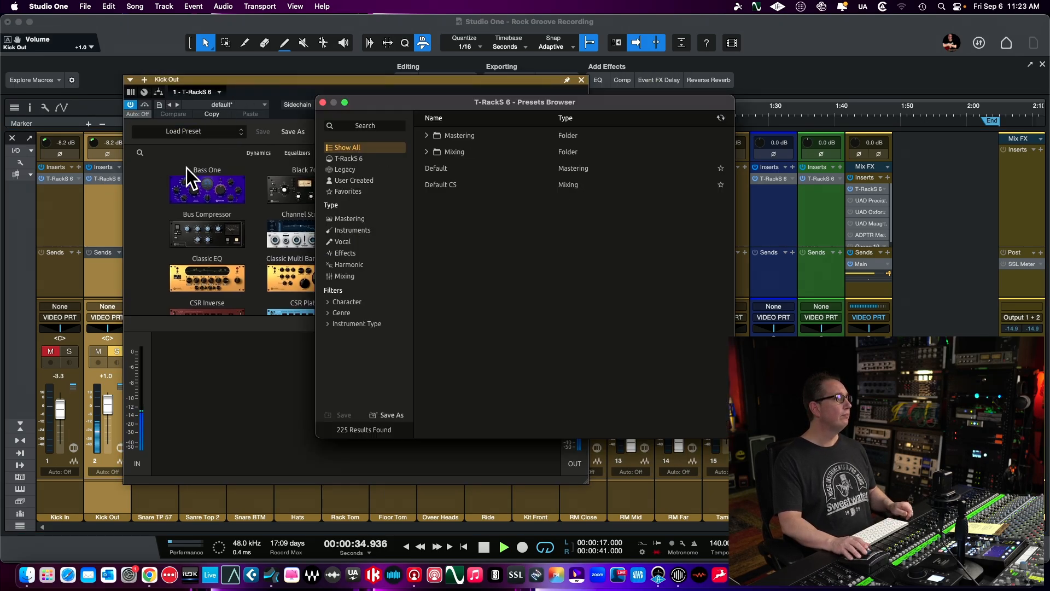
click(427, 153)
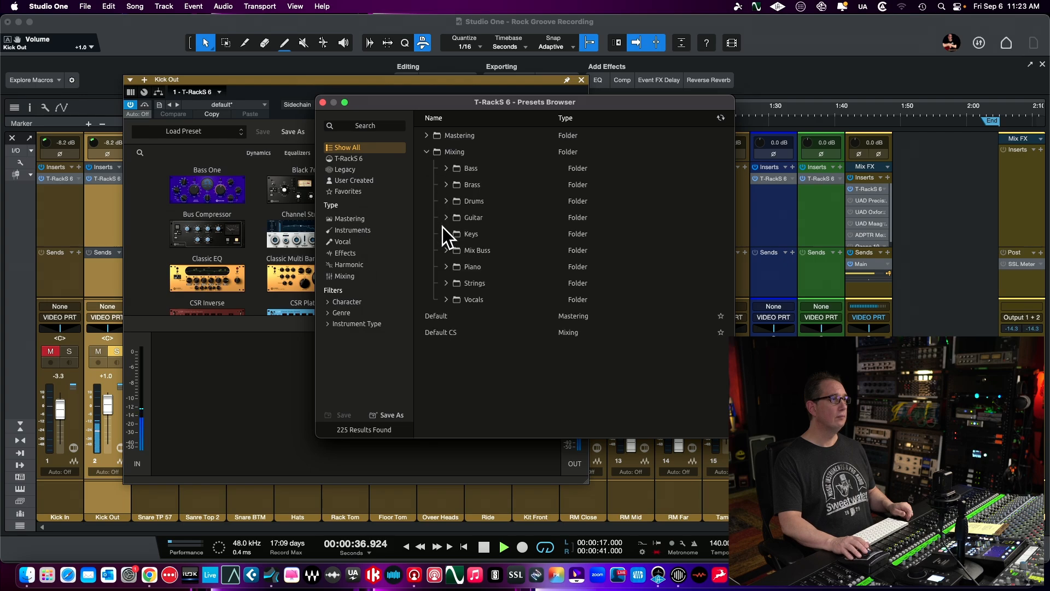
click(446, 201)
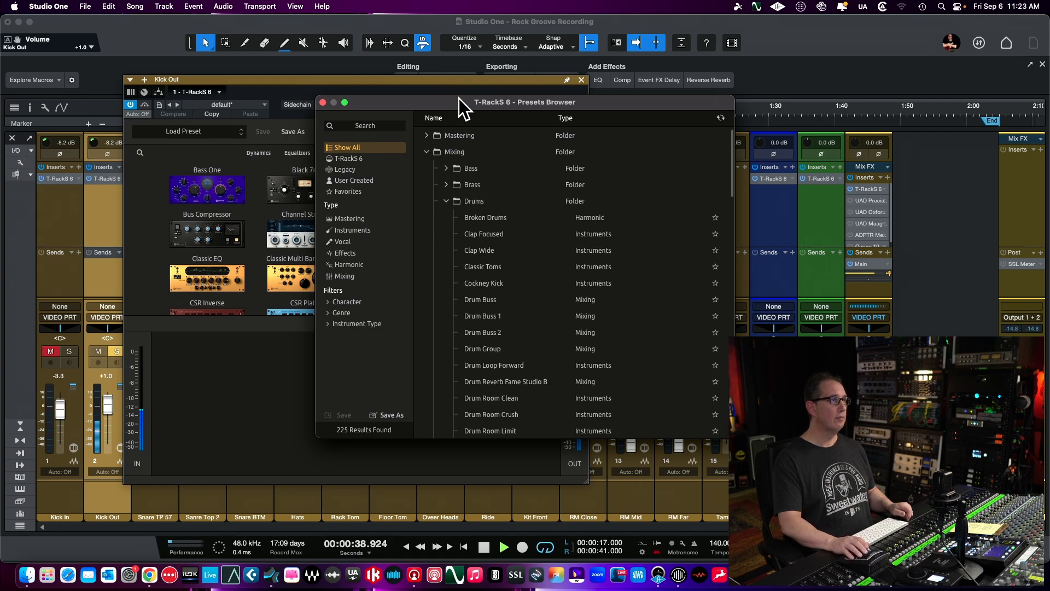
drag(454, 100, 258, 130)
scroll(299, 280, down, 10)
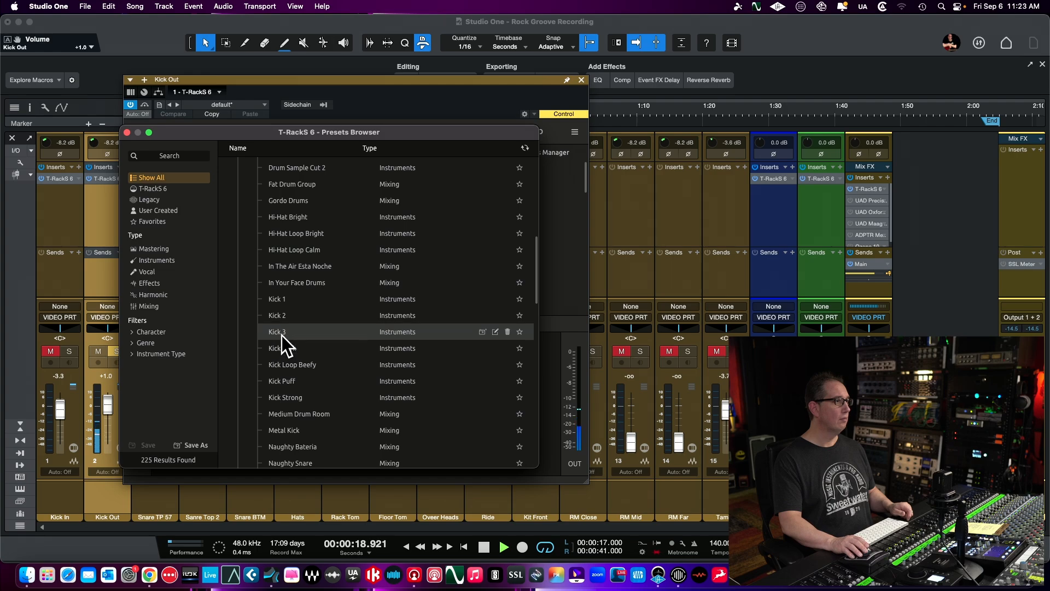
click(310, 367)
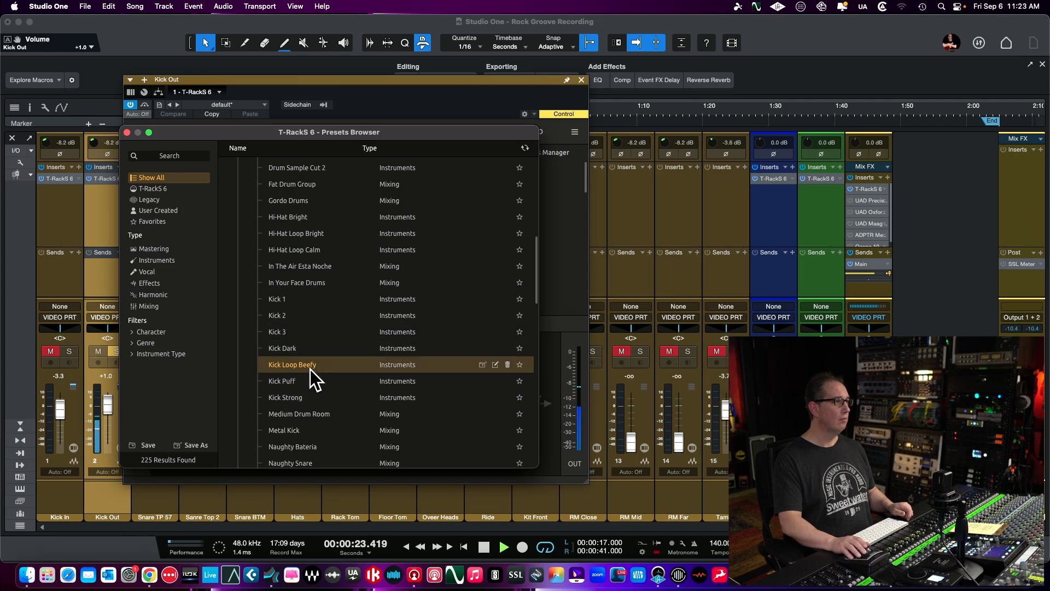
Step: Audition the Kick Strong preset on the Kick Out track, load Kick Dark instead, and stop playback
click(297, 399)
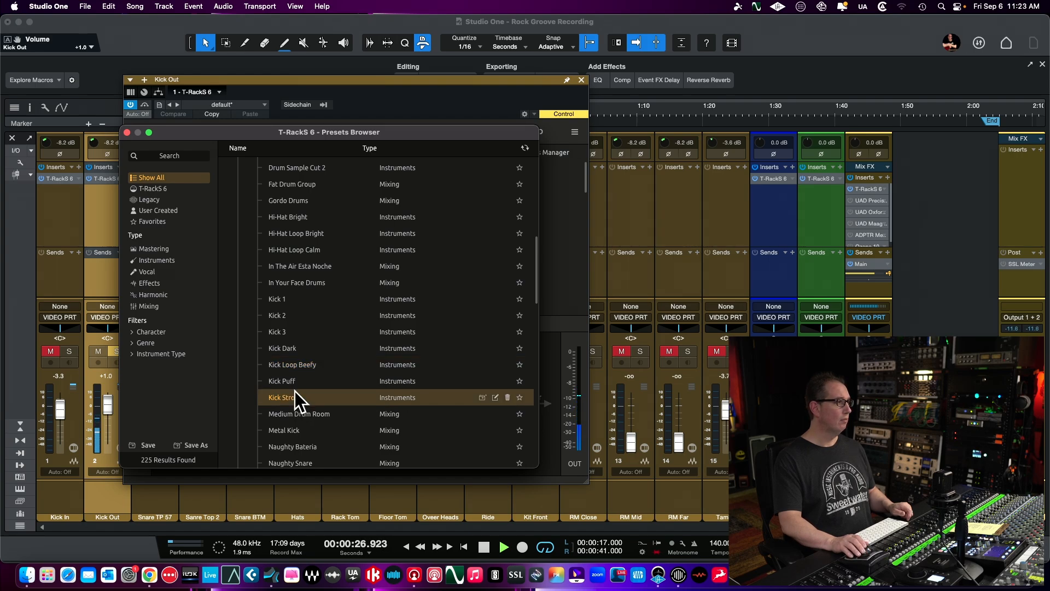
click(294, 353)
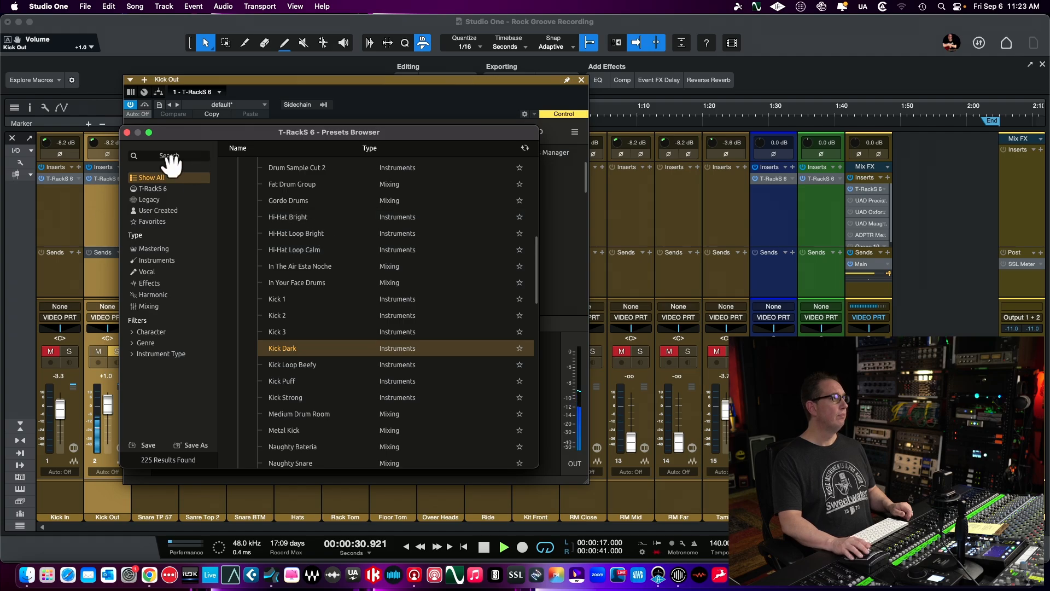
click(127, 133)
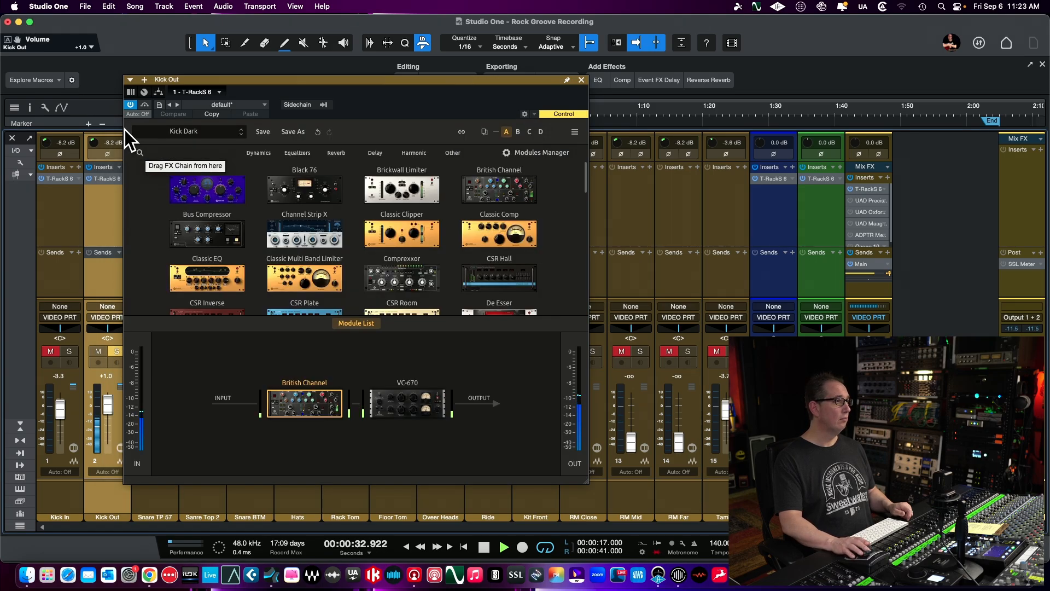
key(space)
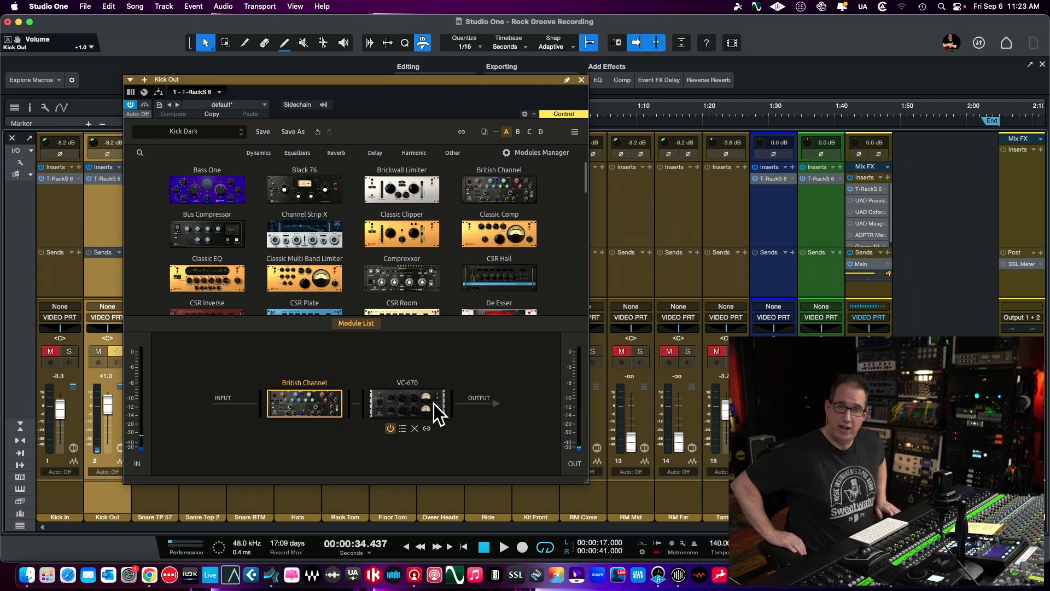
Step: In the British Channel module, boost the Low gain and cut the Hi Mid and Low Mid gains while the kick plays
click(324, 399)
click(339, 323)
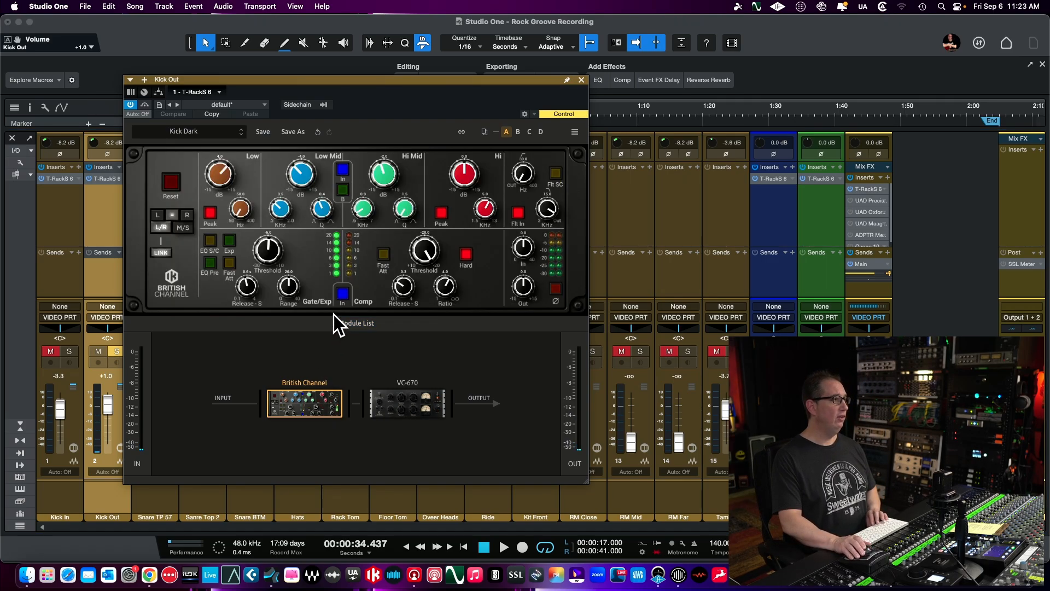
key(space)
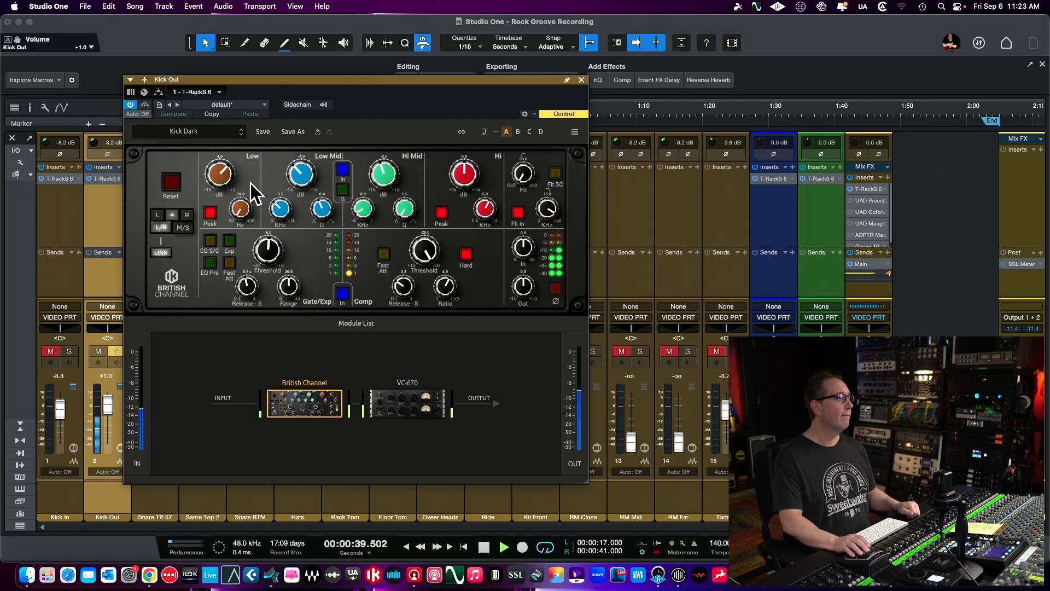
drag(221, 174, 212, 141)
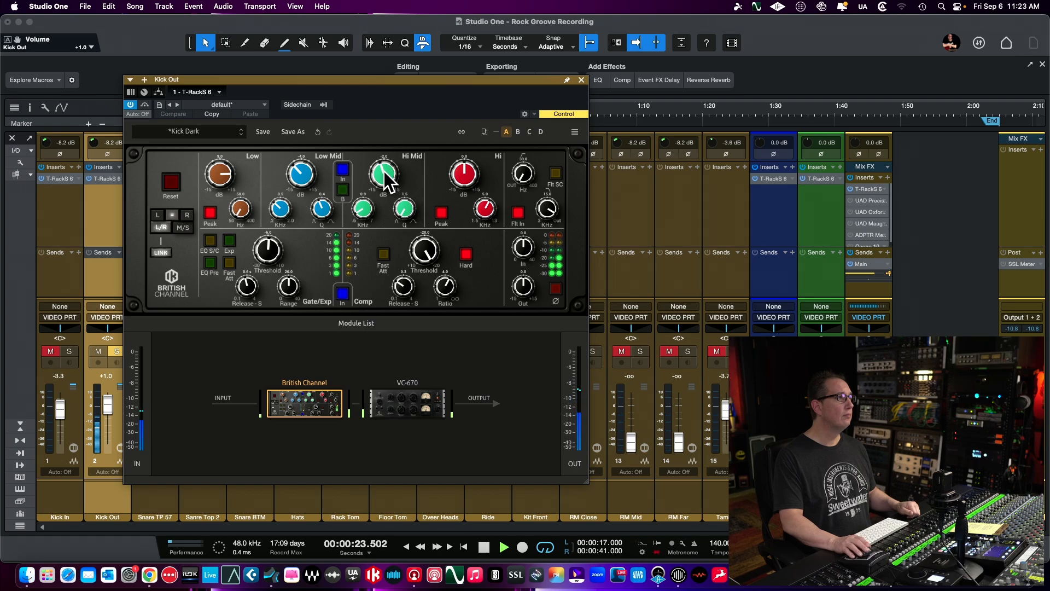
drag(384, 172, 383, 203)
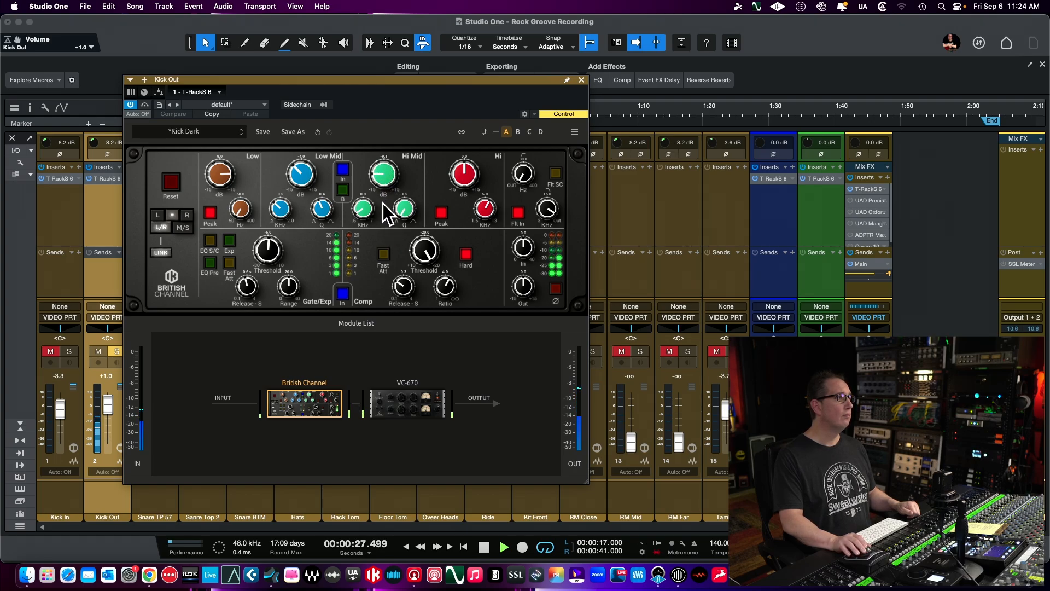
drag(304, 178, 299, 196)
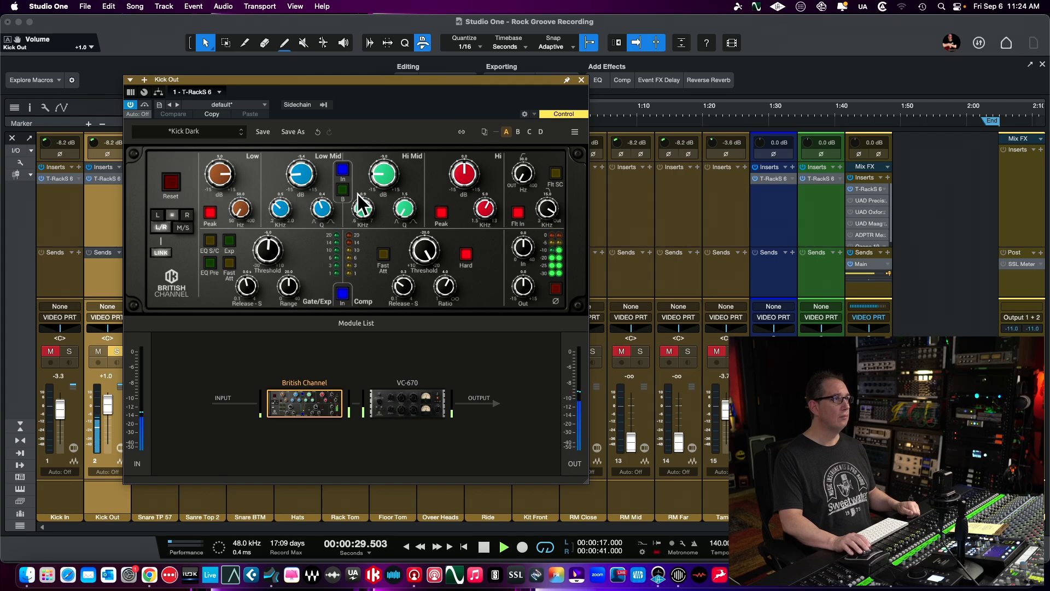
Step: Compare the VC-670 compressor off and on, adjust its left-channel threshold, and close the Kick Out plug-in window
click(392, 412)
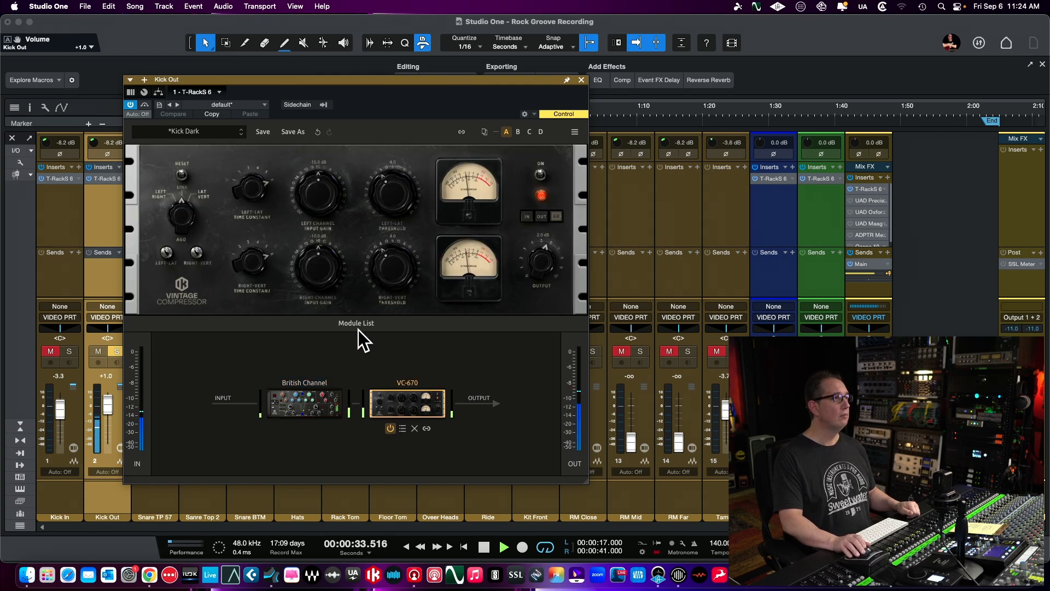
click(541, 175)
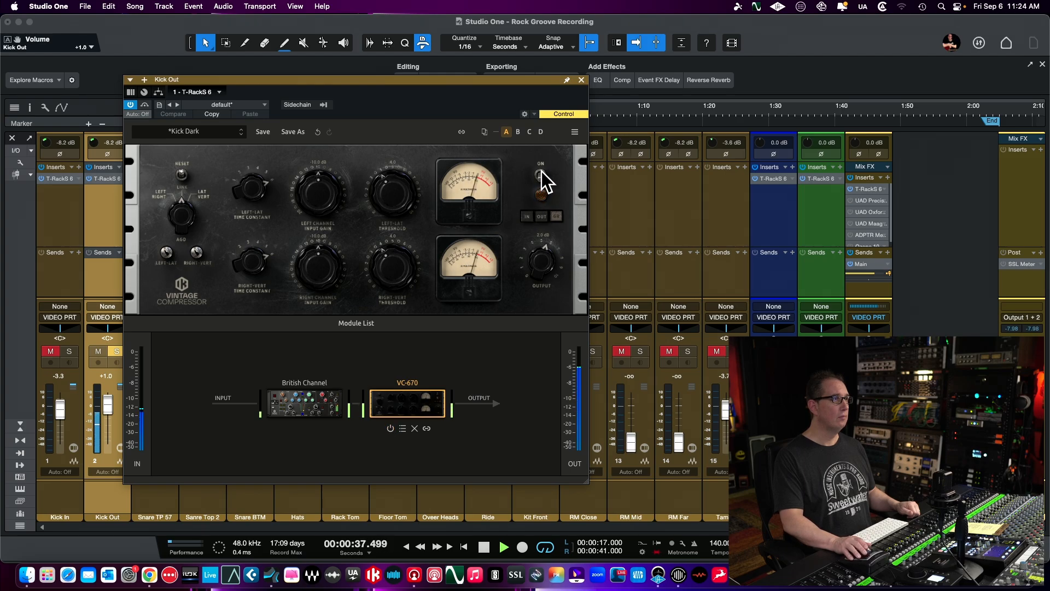
click(541, 174)
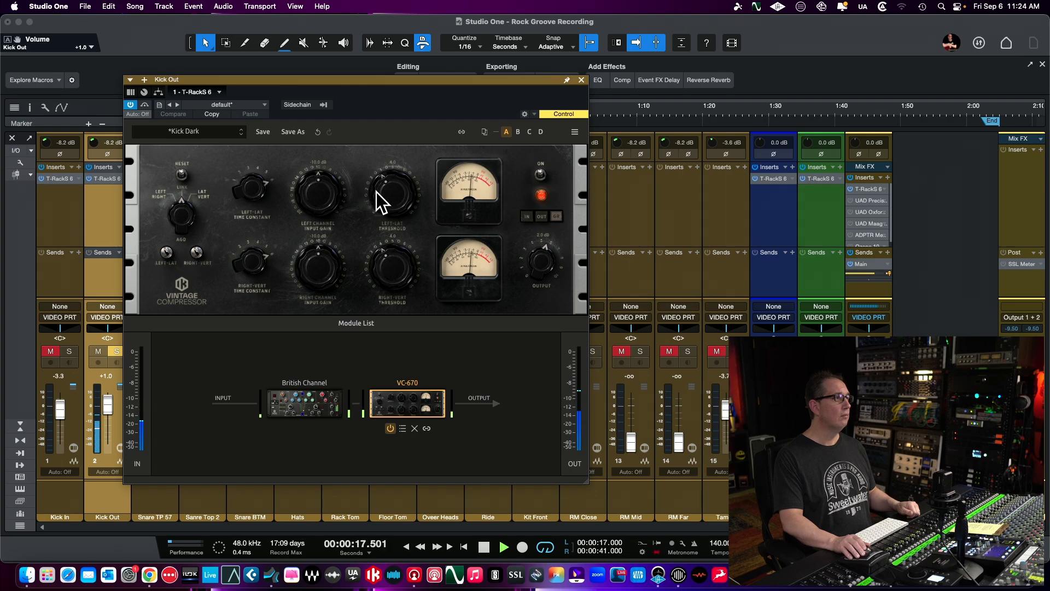
mouse_move(379, 191)
mouse_down()
mouse_move(376, 212)
mouse_move(376, 199)
mouse_up()
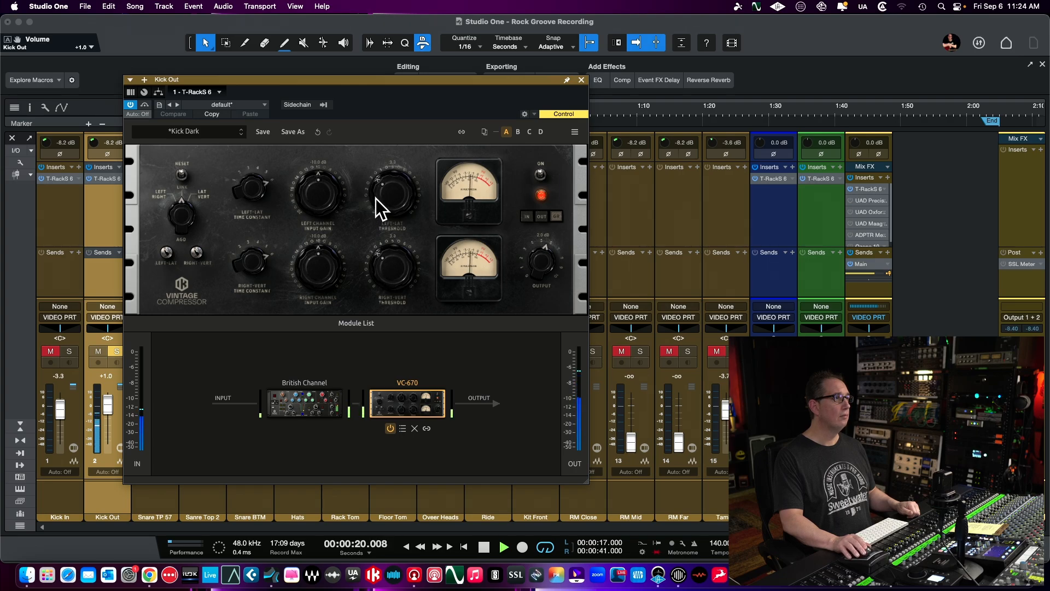
click(581, 77)
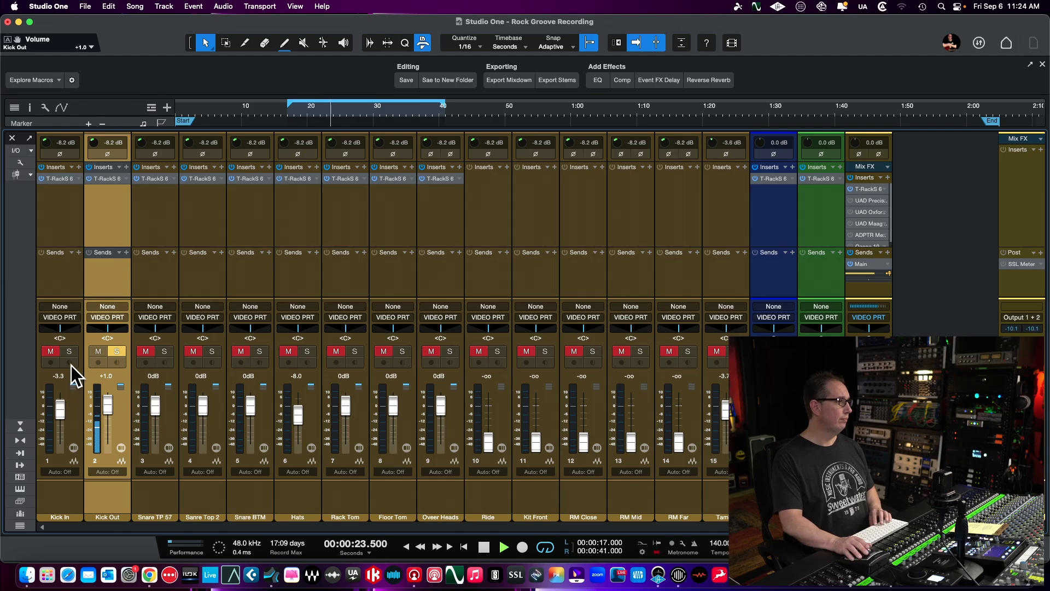
Step: Solo Kick In alongside Kick Out, lower the Kick Out fader to -3.3 dB, and stop playback
click(69, 351)
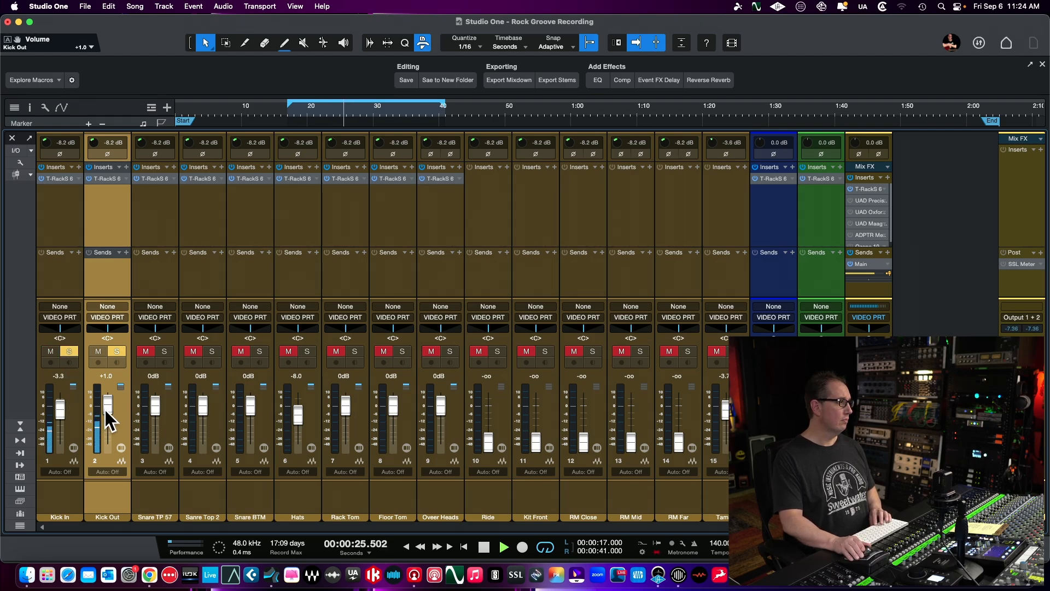
drag(105, 409, 105, 415)
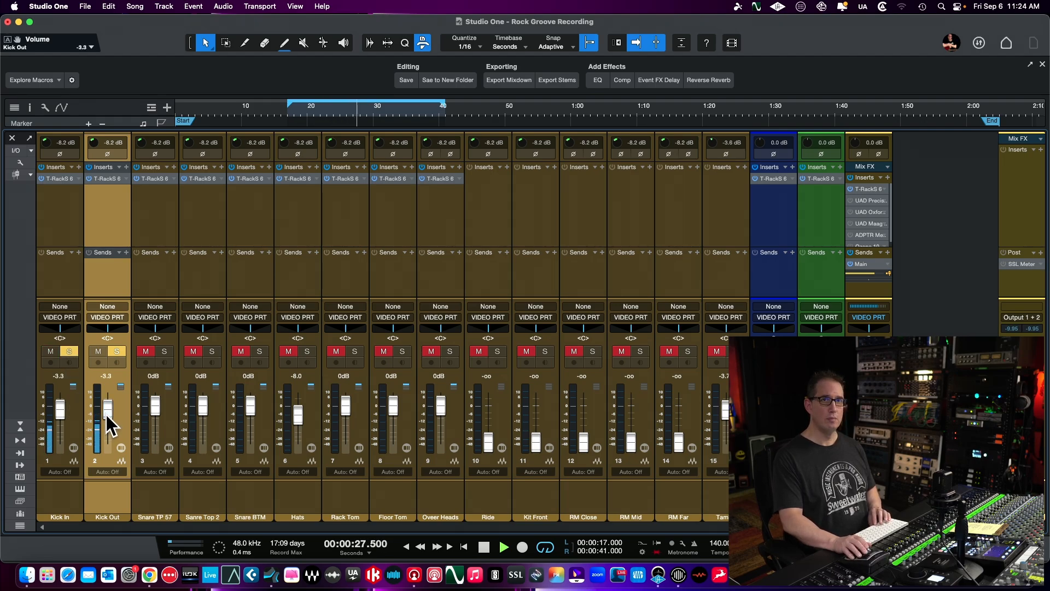
key(space)
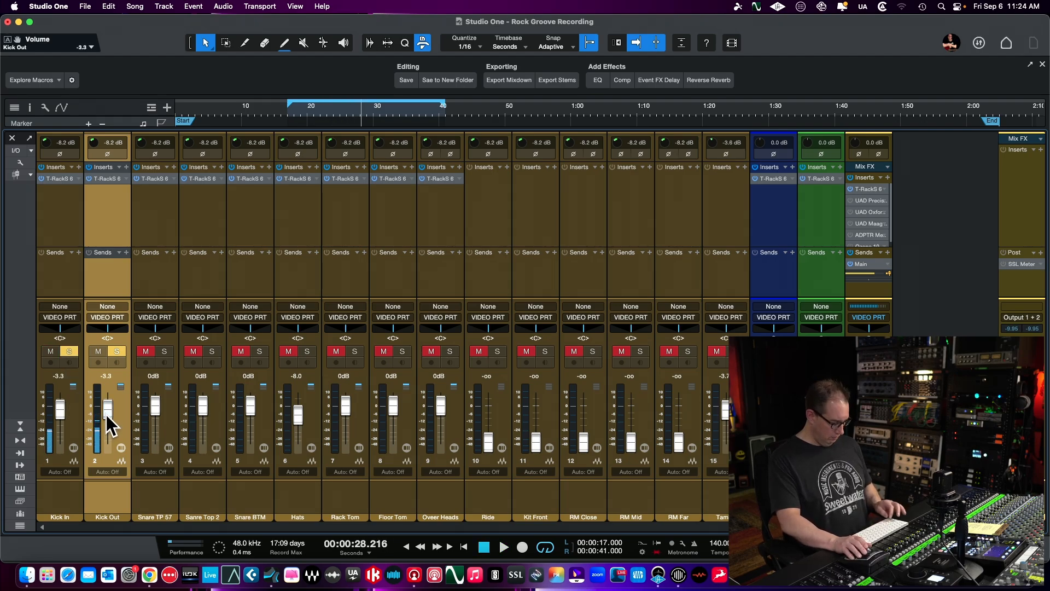
Step: Solo the Snare TP 57 track and open its T-RackS 6 insert beside the kick channels
click(157, 198)
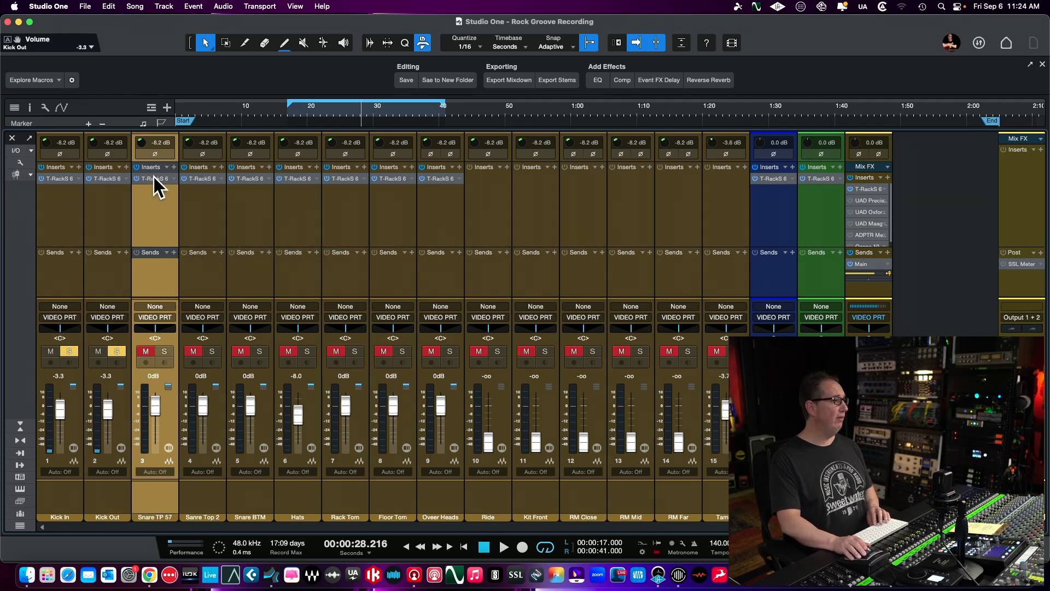
click(165, 351)
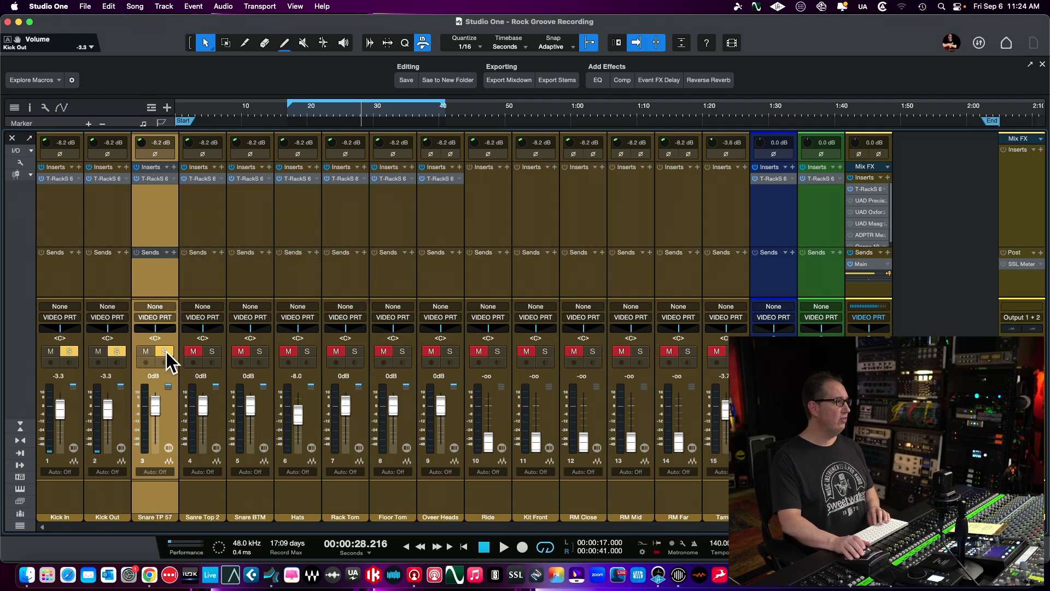
click(154, 181)
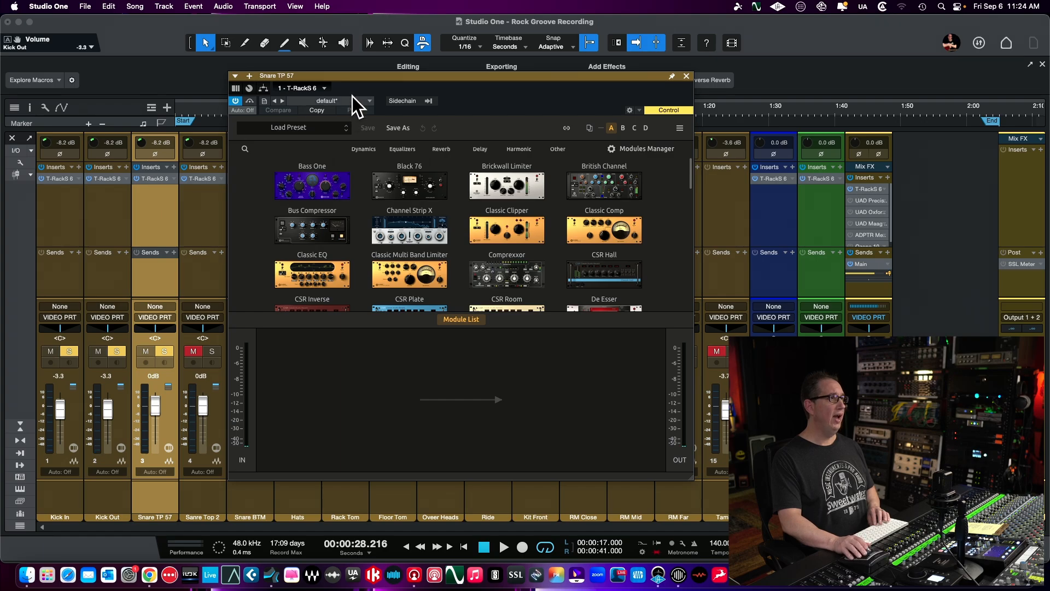
drag(355, 82, 261, 104)
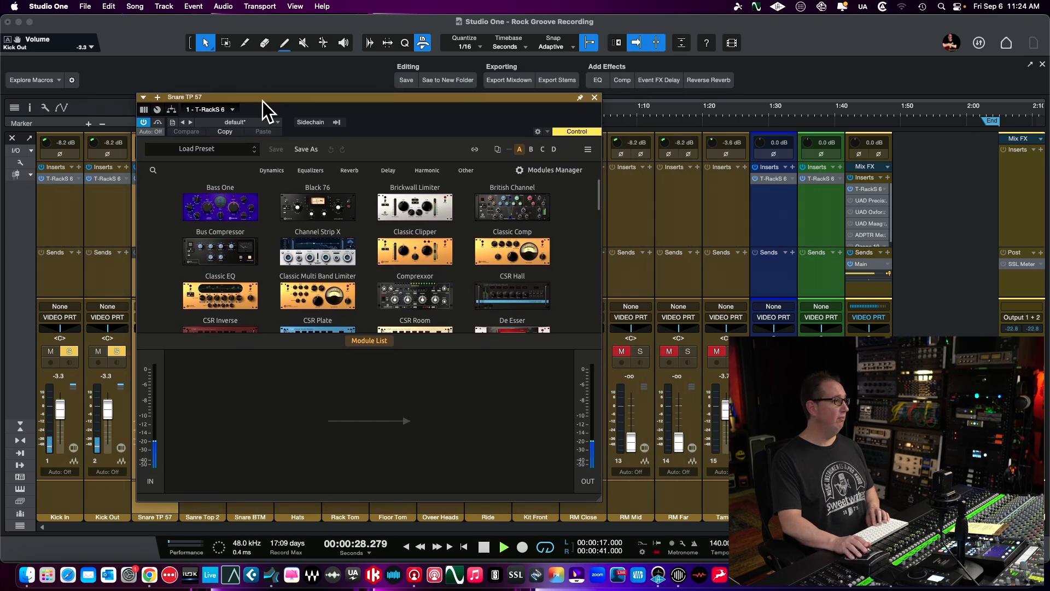
Step: Browse the Mixing > Drums presets for the Snare TP 57 track and load Naughty Snare
click(211, 150)
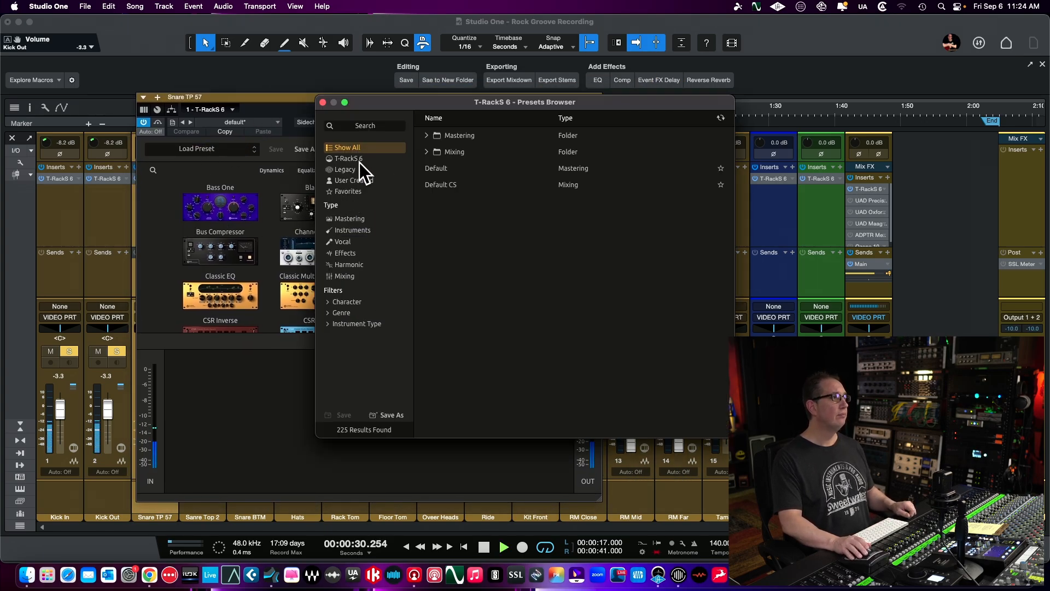
click(426, 152)
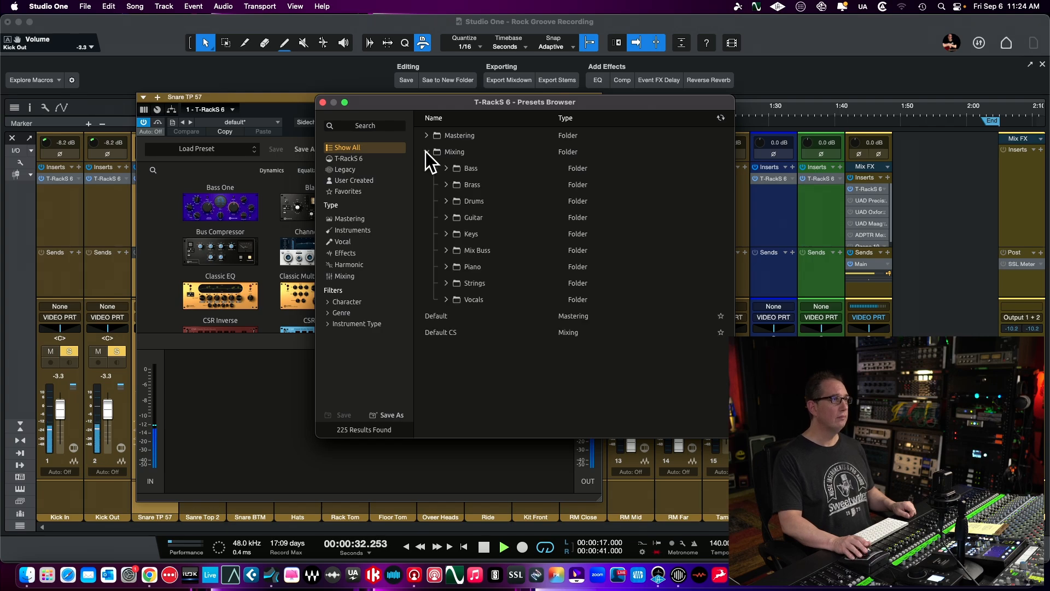
click(447, 201)
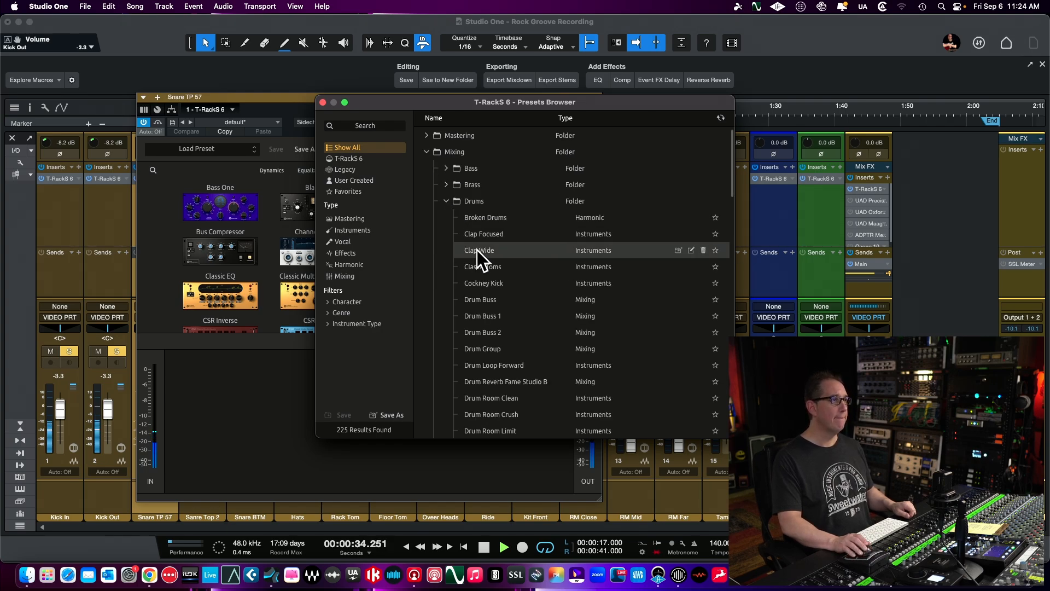
scroll(477, 250, down, 5)
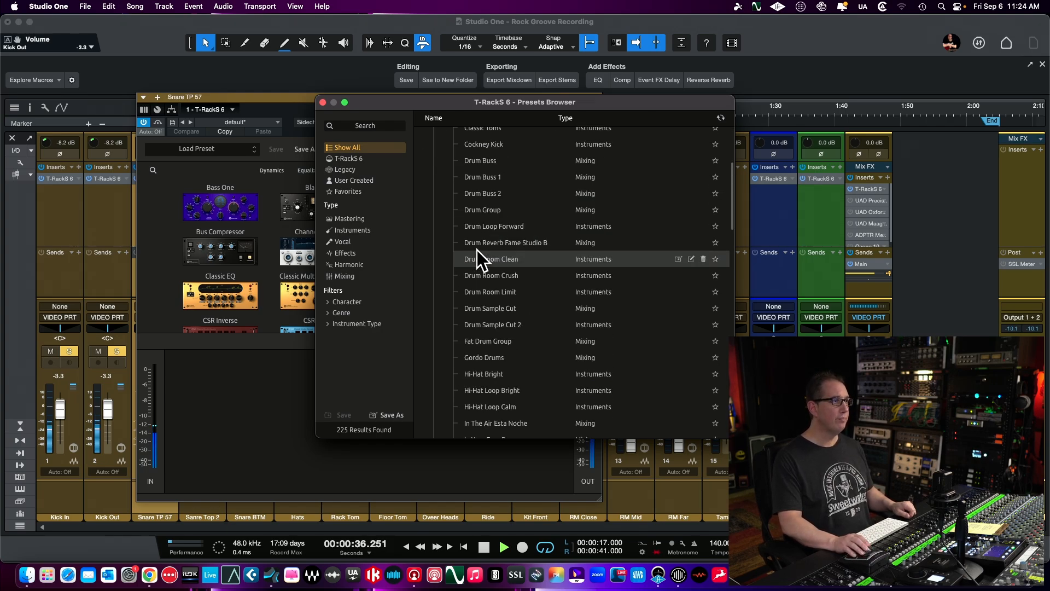
scroll(477, 251, down, 5)
scroll(477, 250, down, 5)
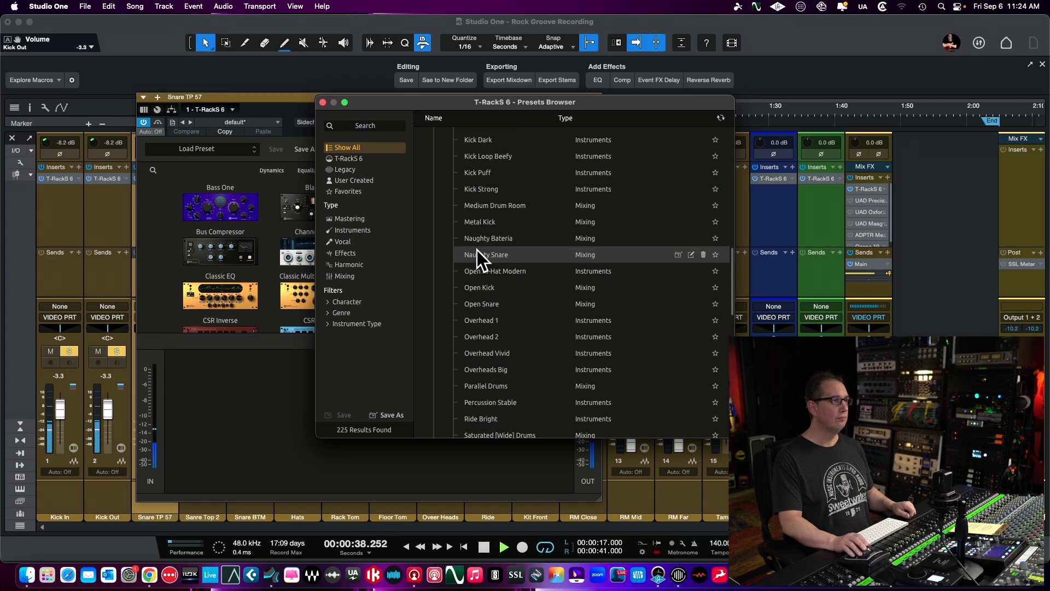
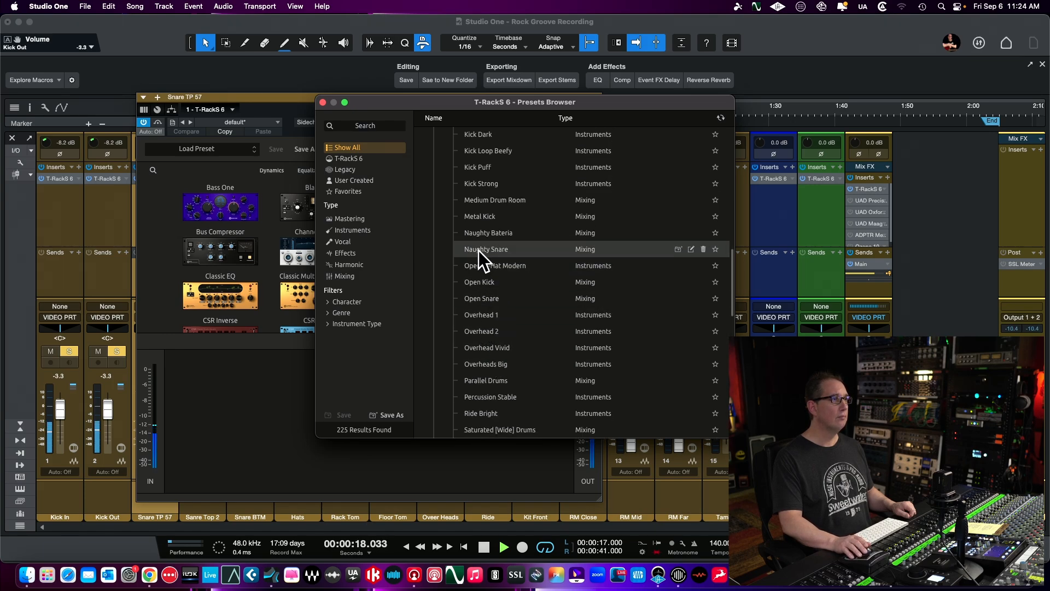
click(478, 250)
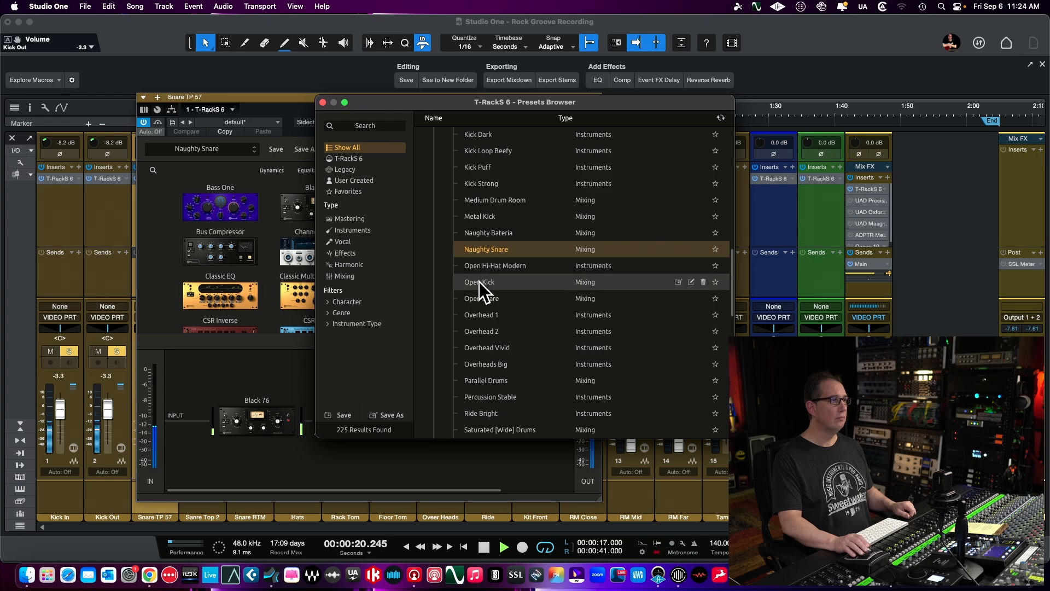
Step: Audition the Snare 1 preset, load Snare 2 on the Snare TP 57 track, close the preset browser, and stop playback
scroll(479, 281, down, 1)
scroll(479, 281, down, 4)
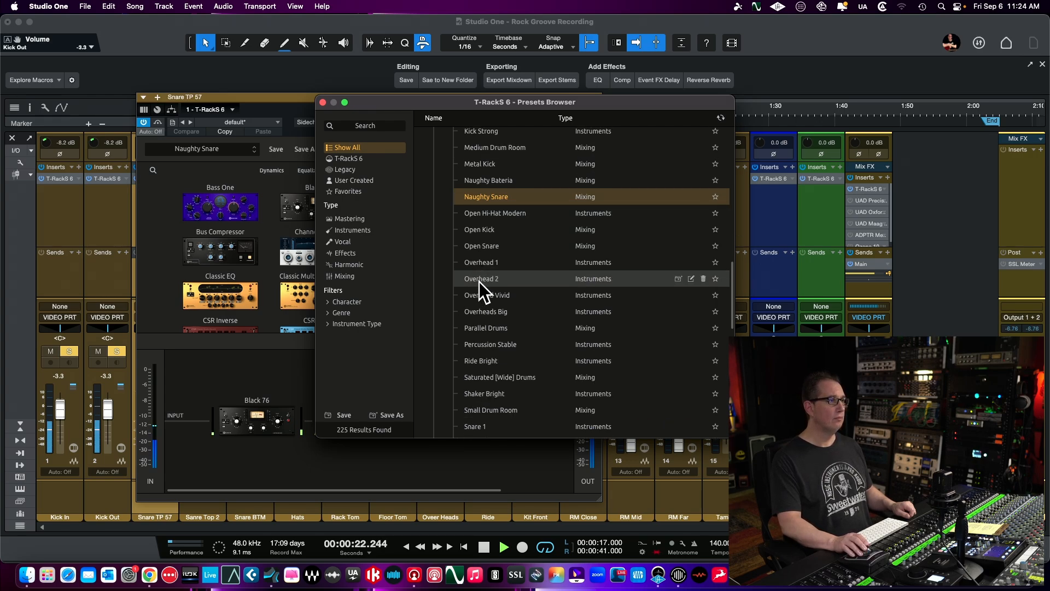
scroll(479, 281, down, 2)
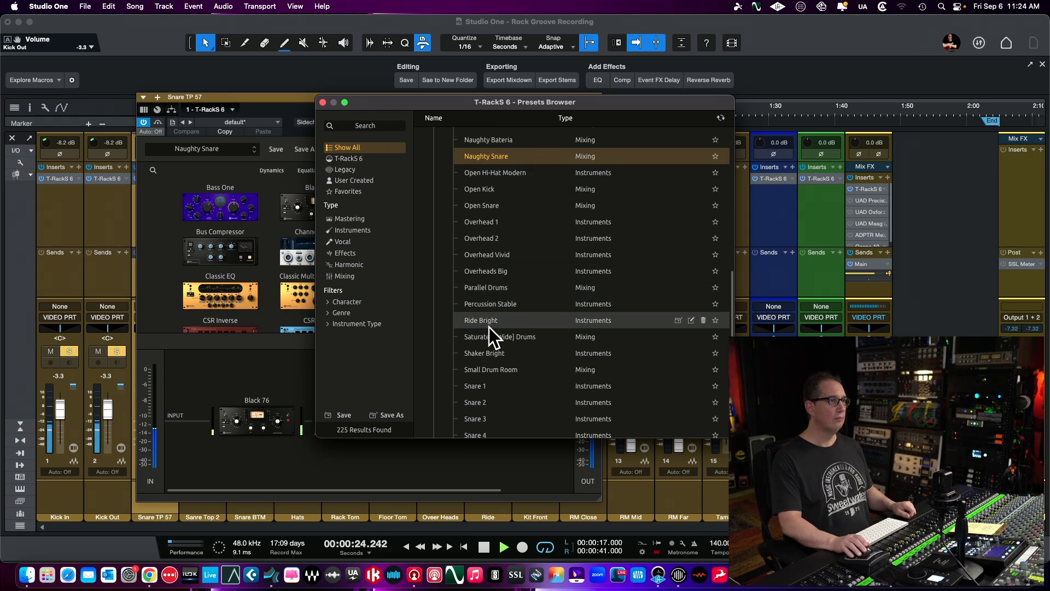
click(483, 389)
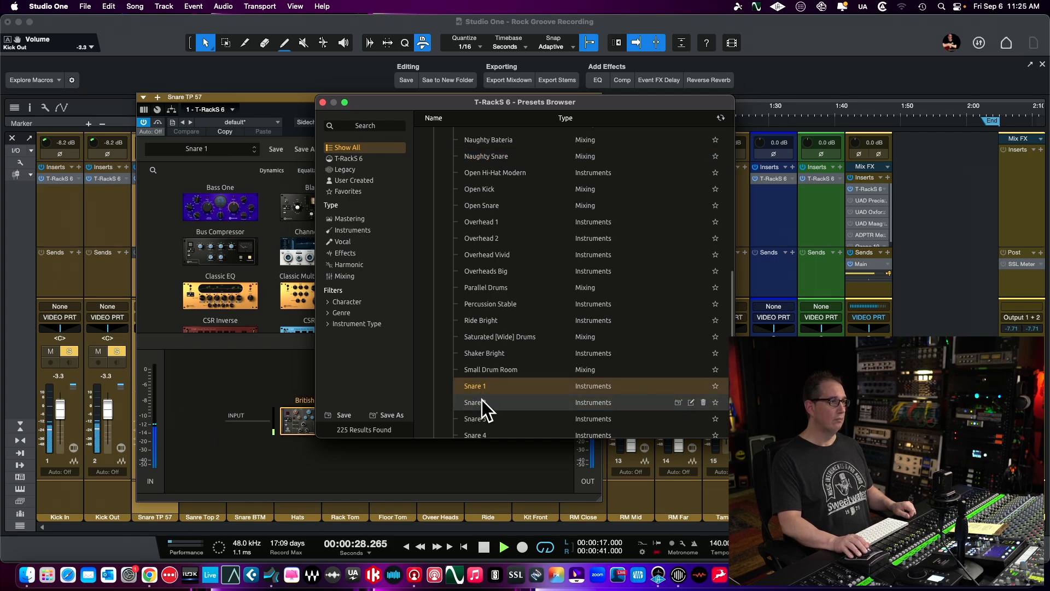
click(481, 401)
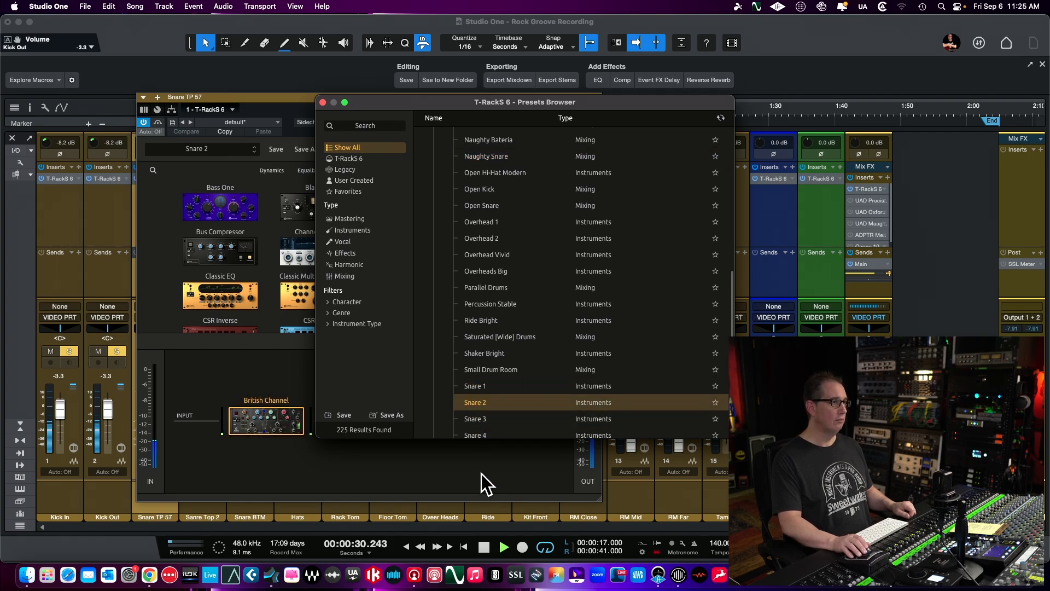
click(323, 102)
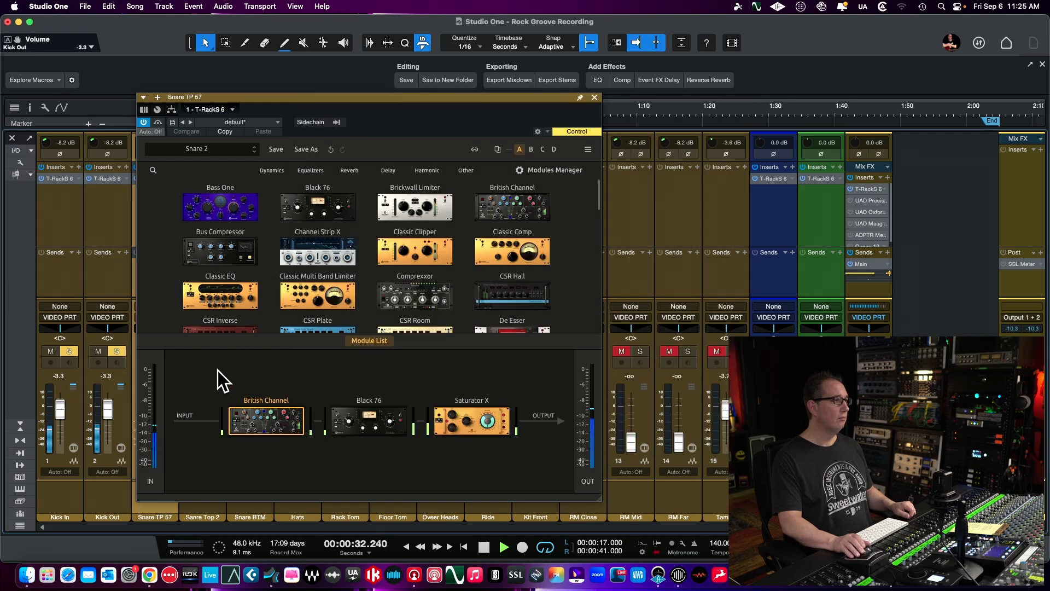
drag(268, 96, 257, 76)
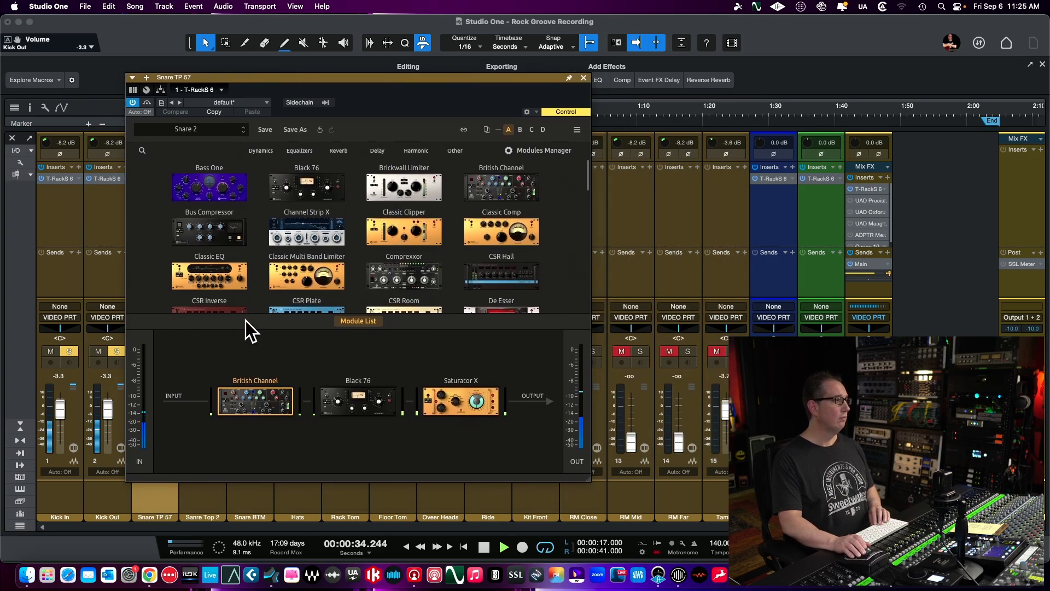
mouse_move(274, 426)
key(space)
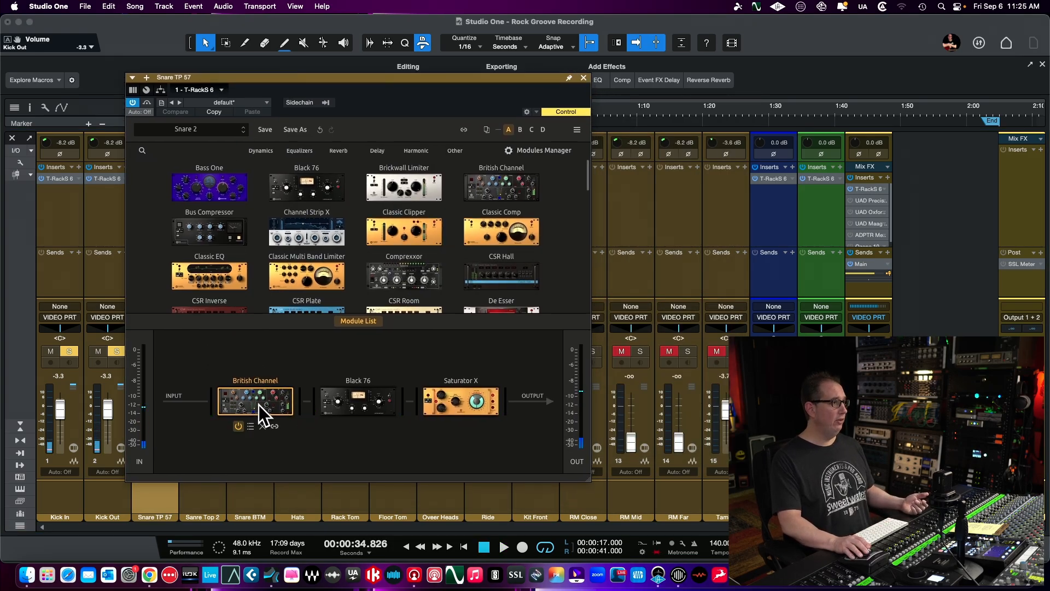
Step: During playback, set the snare's Black 76 to input -24.9 dB, output -17.1 dB, attack 3.6 and release 7.0
mouse_move(315, 395)
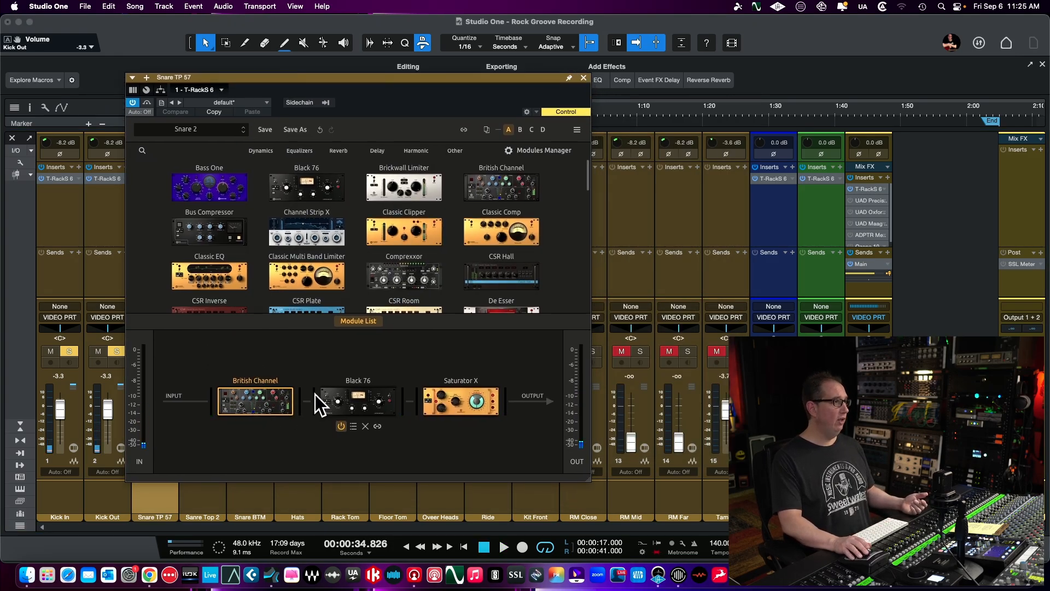
click(360, 321)
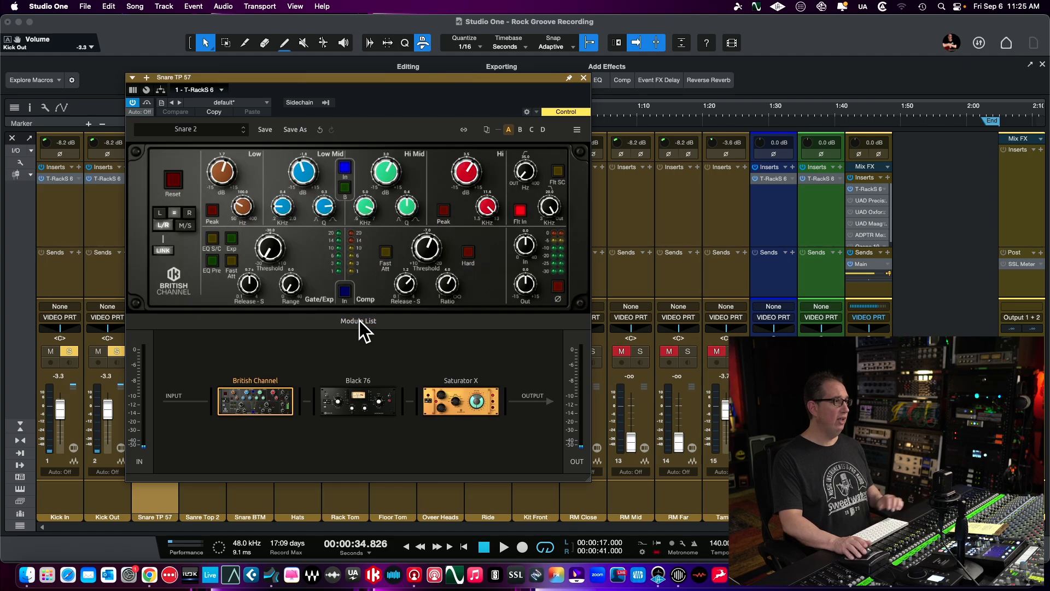
click(355, 391)
key(space)
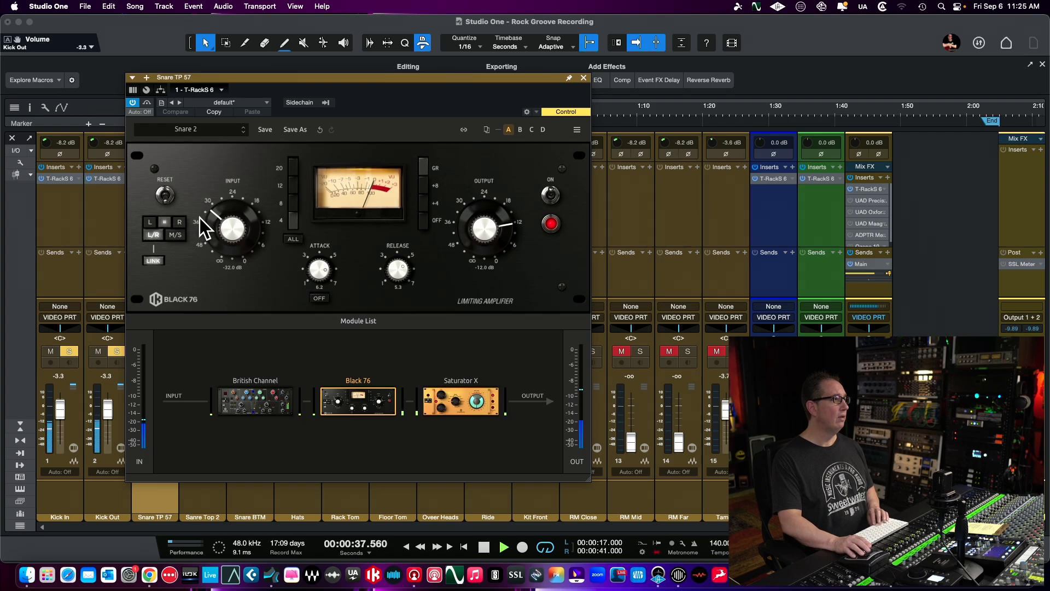
drag(210, 220, 220, 198)
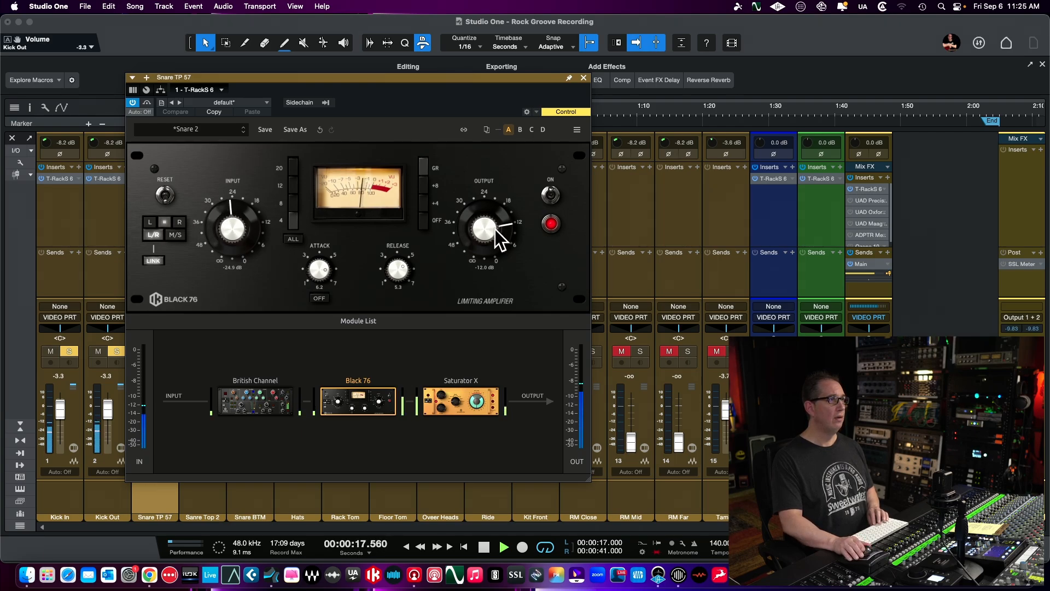
mouse_move(495, 237)
mouse_down()
mouse_move(492, 251)
mouse_move(483, 246)
mouse_up()
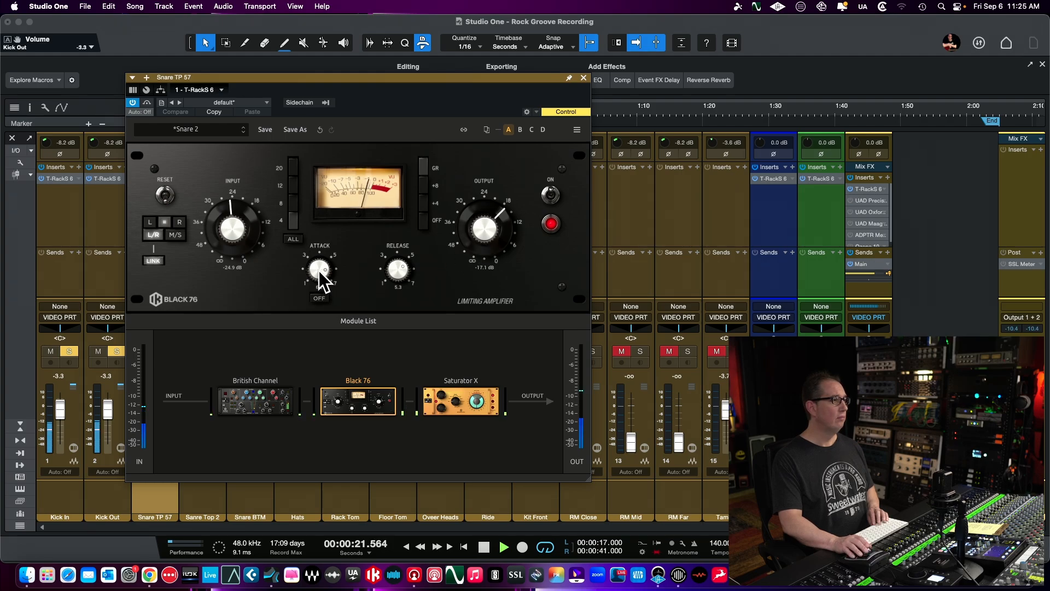
drag(319, 271, 292, 330)
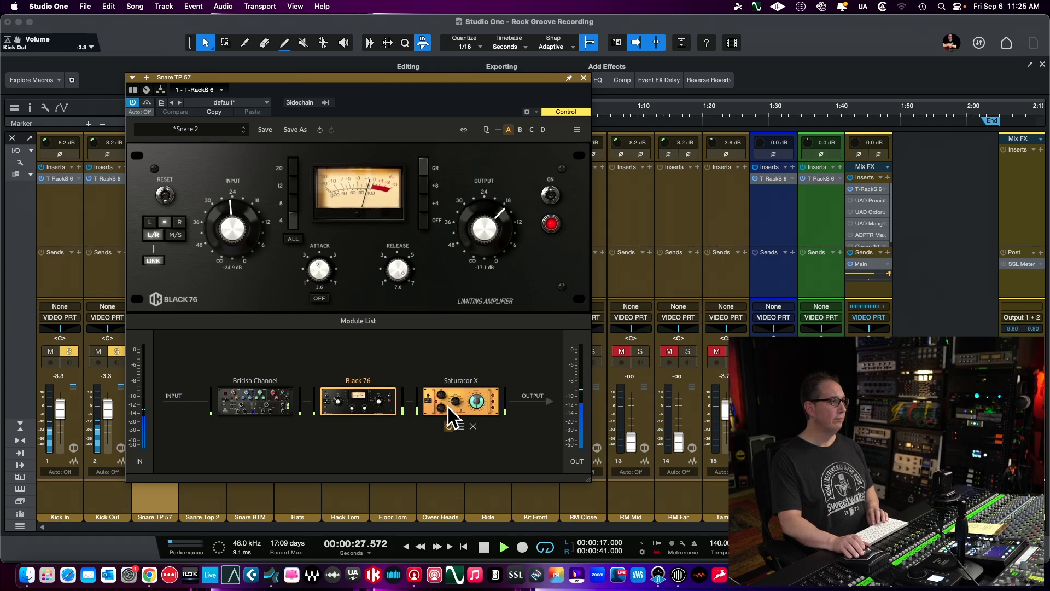
key(space)
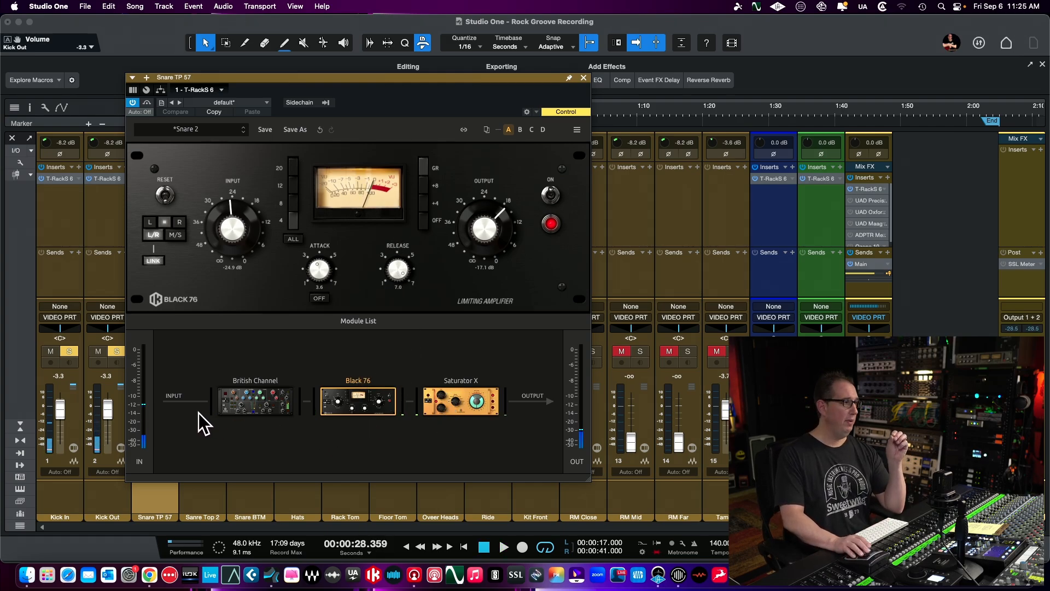
Step: Open the Saturator X and compare the snare with it switched off and on, plus with the whole T-RackS 6 insert bypassed and active
mouse_move(320, 386)
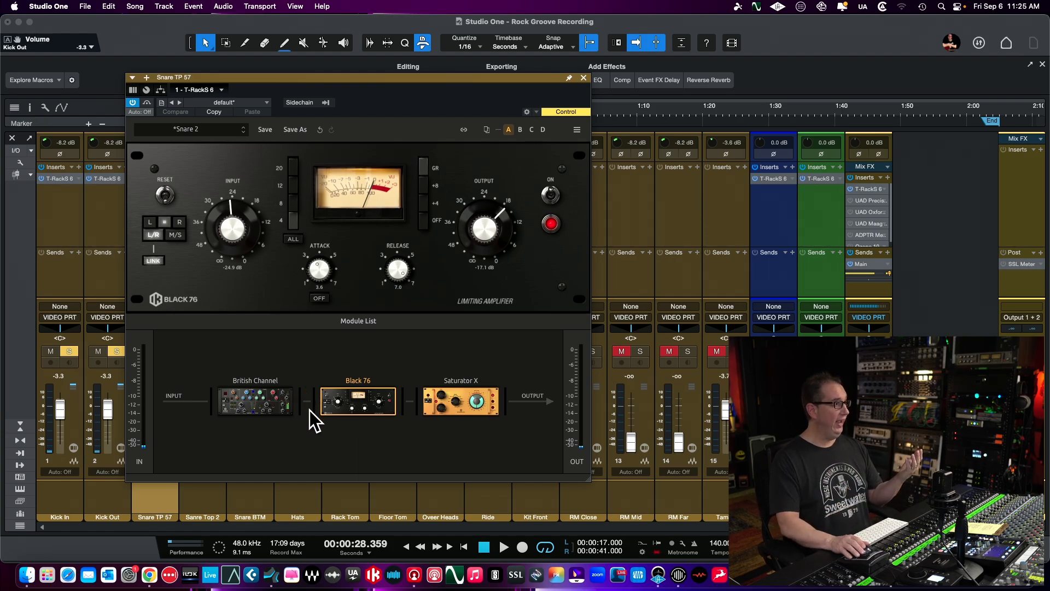
mouse_move(244, 396)
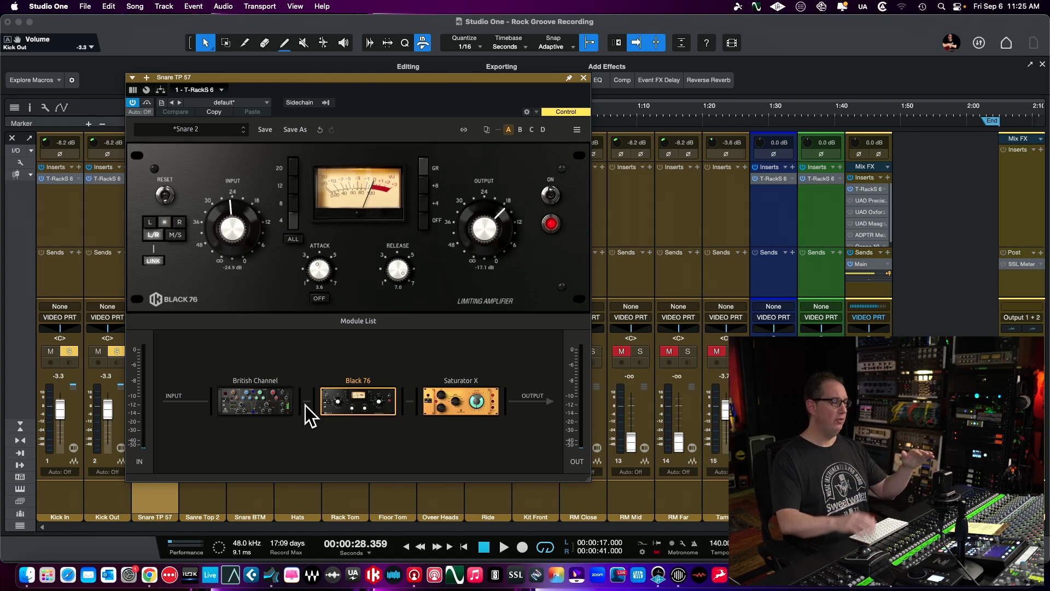
mouse_move(400, 390)
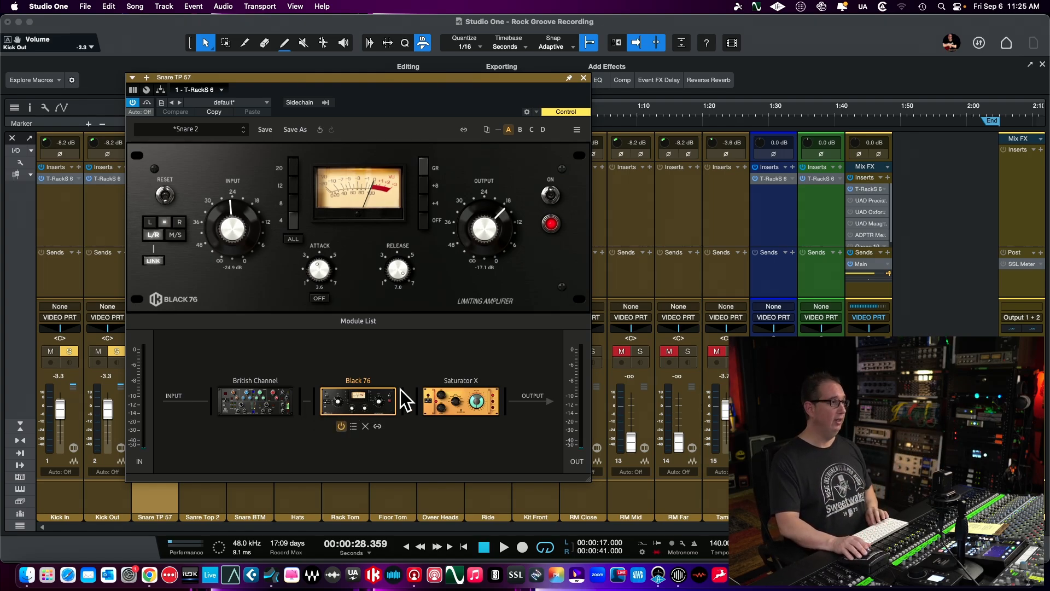
click(459, 401)
key(space)
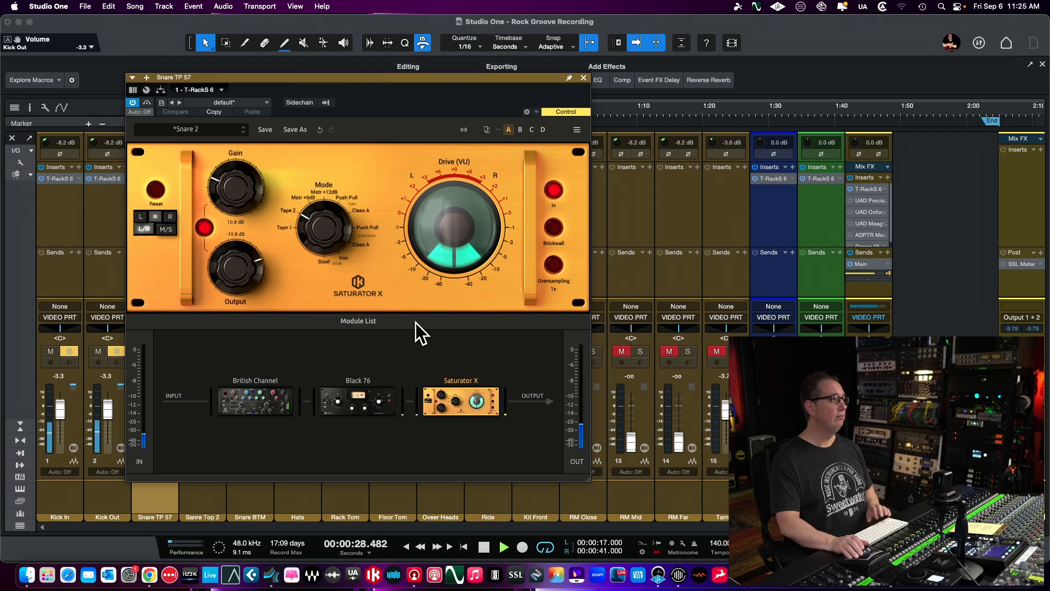
click(553, 189)
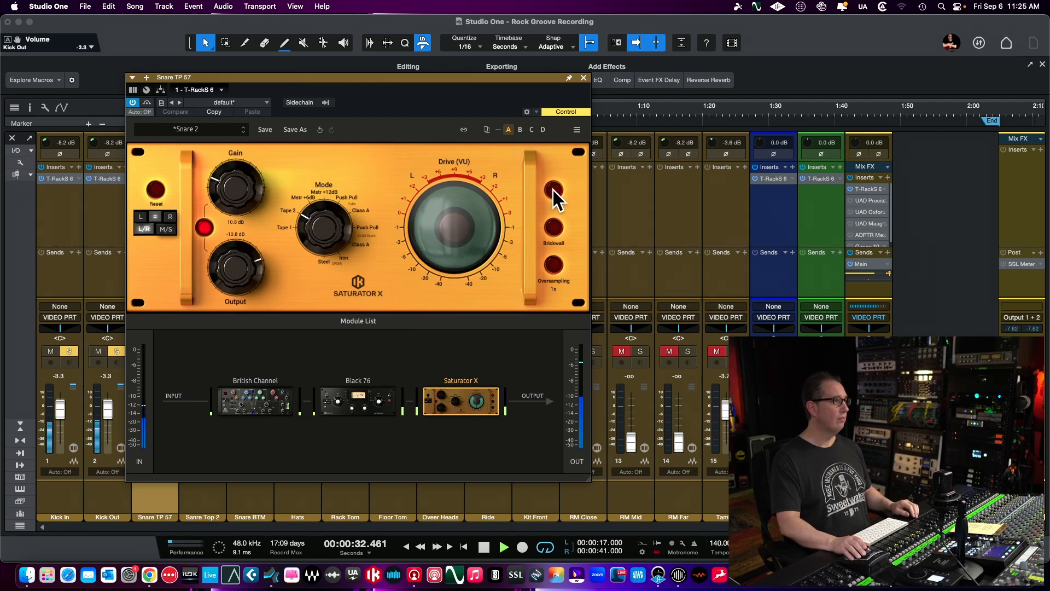
click(553, 189)
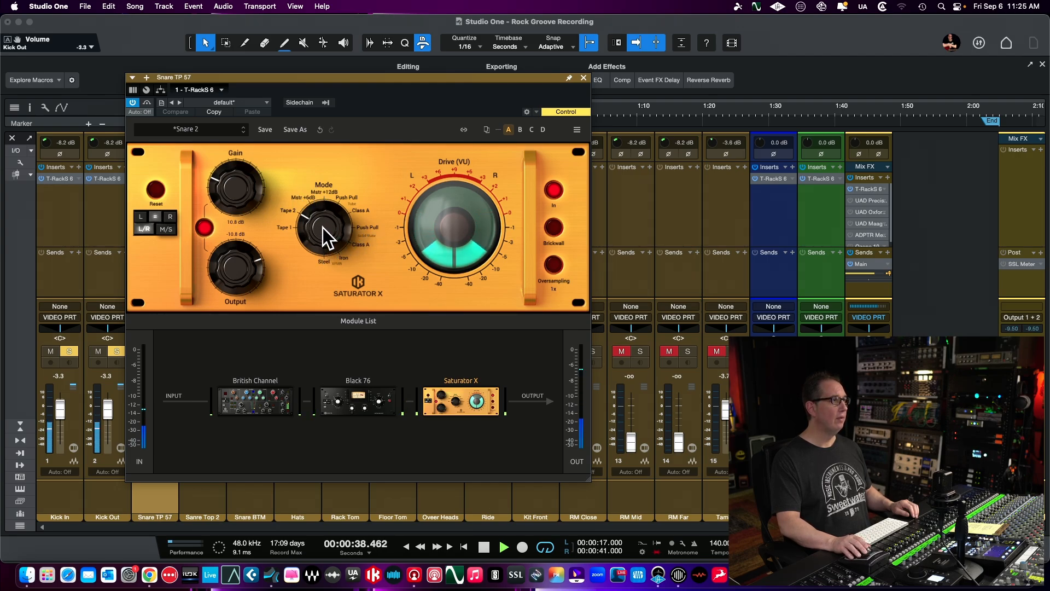
key(space)
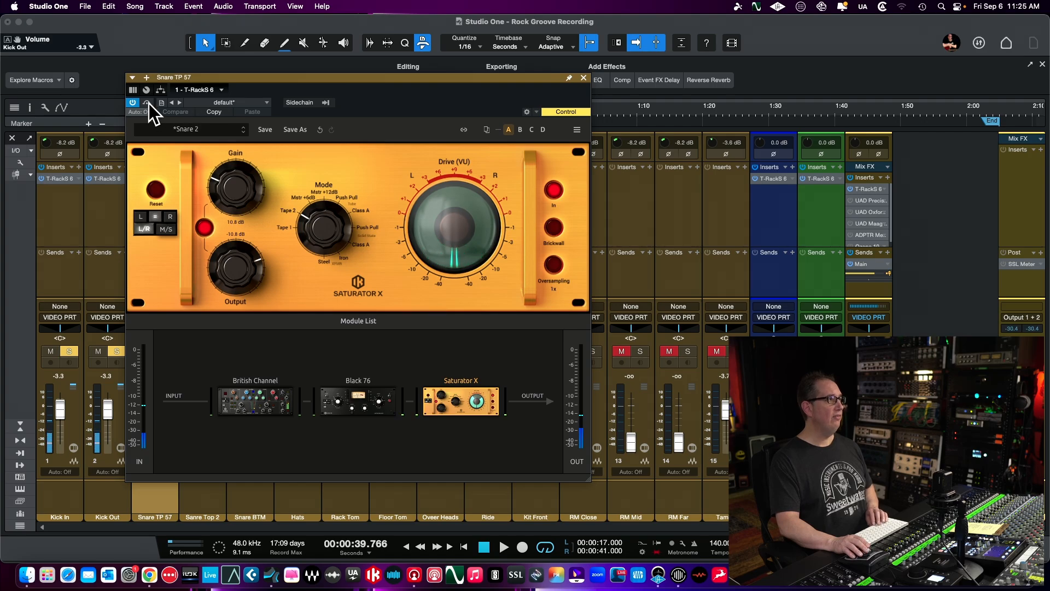
click(147, 104)
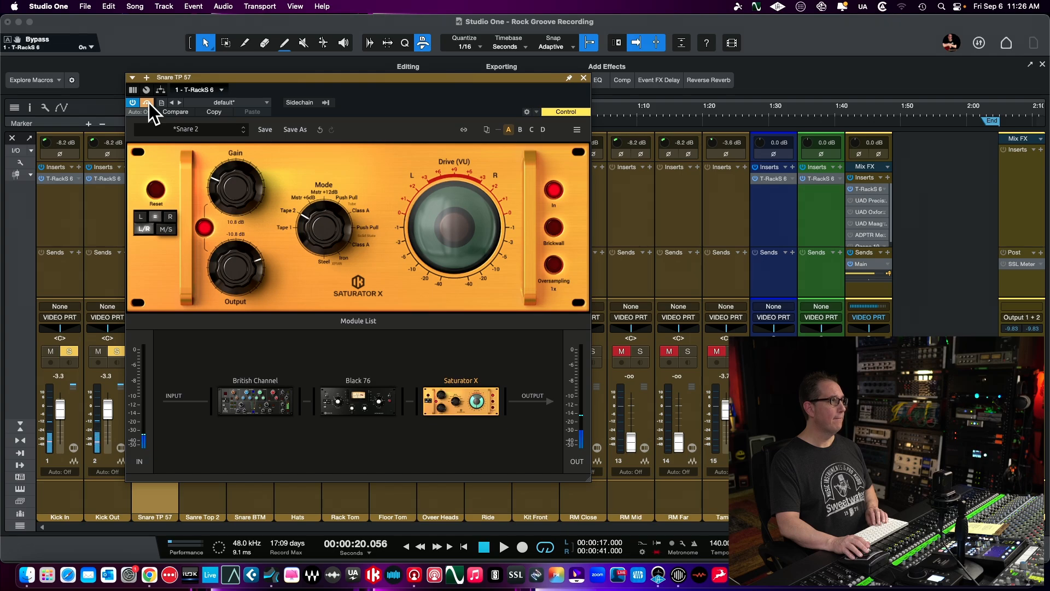
click(149, 103)
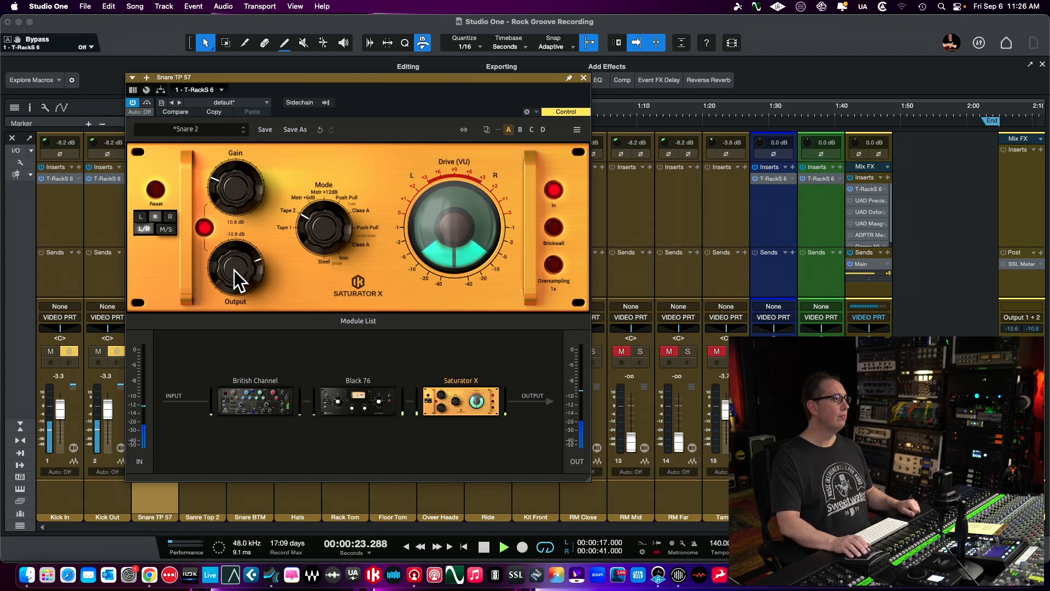
Step: Set the Saturator X's linked gain to 15.5 dB, lower the Black 76 output to -20.7 dB, and close the Snare TP 57 plug-in
drag(234, 270, 232, 289)
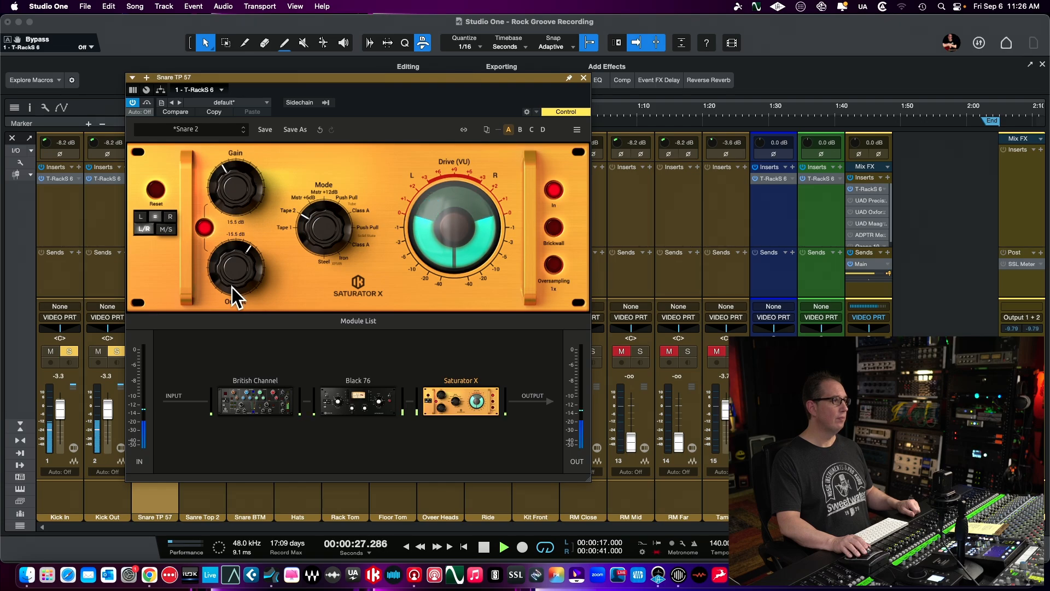
click(355, 410)
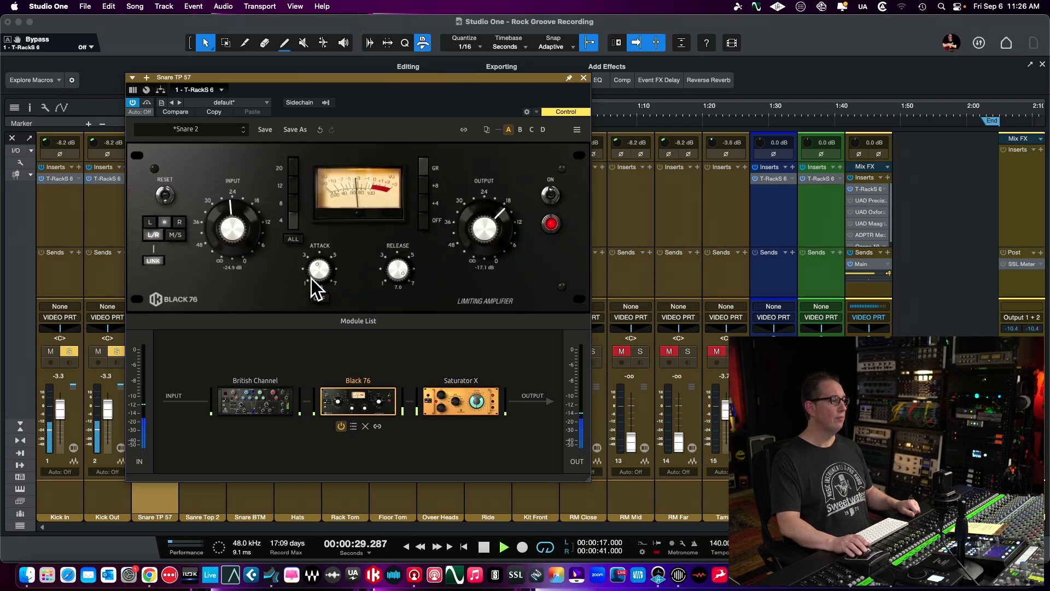
drag(483, 225, 480, 235)
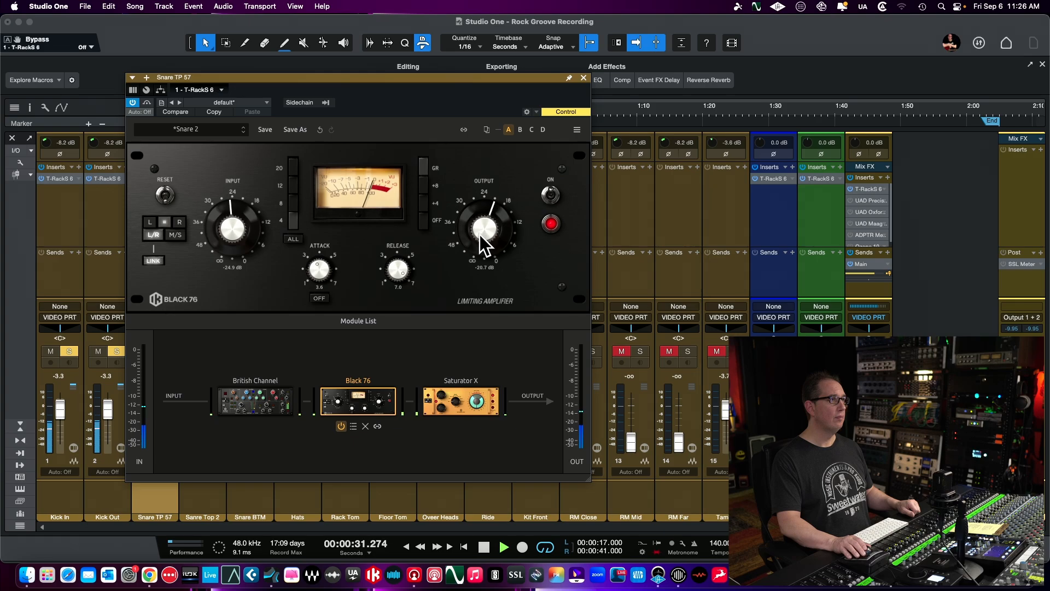
click(147, 103)
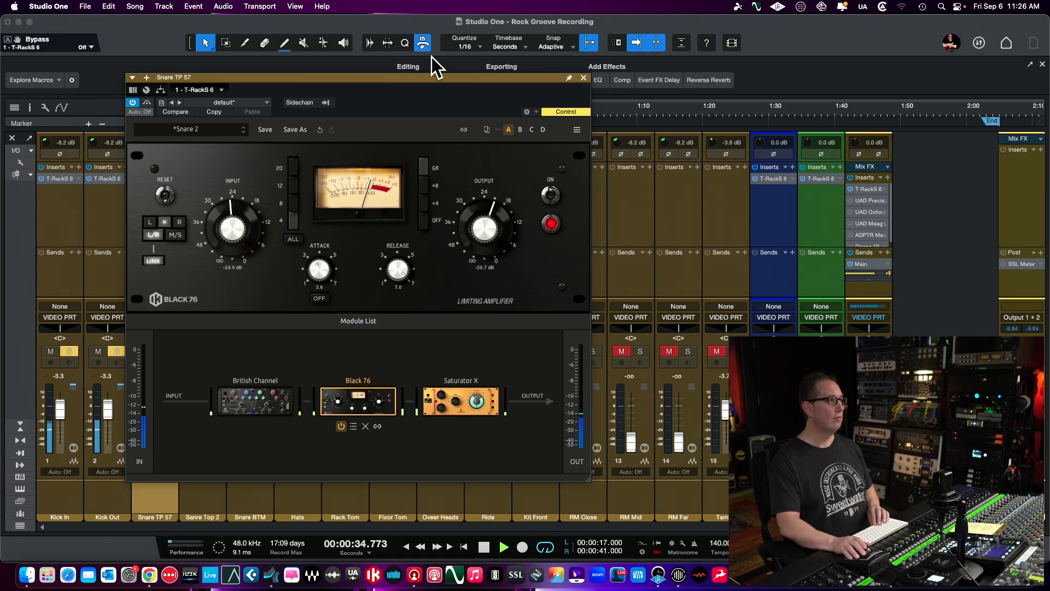
click(584, 77)
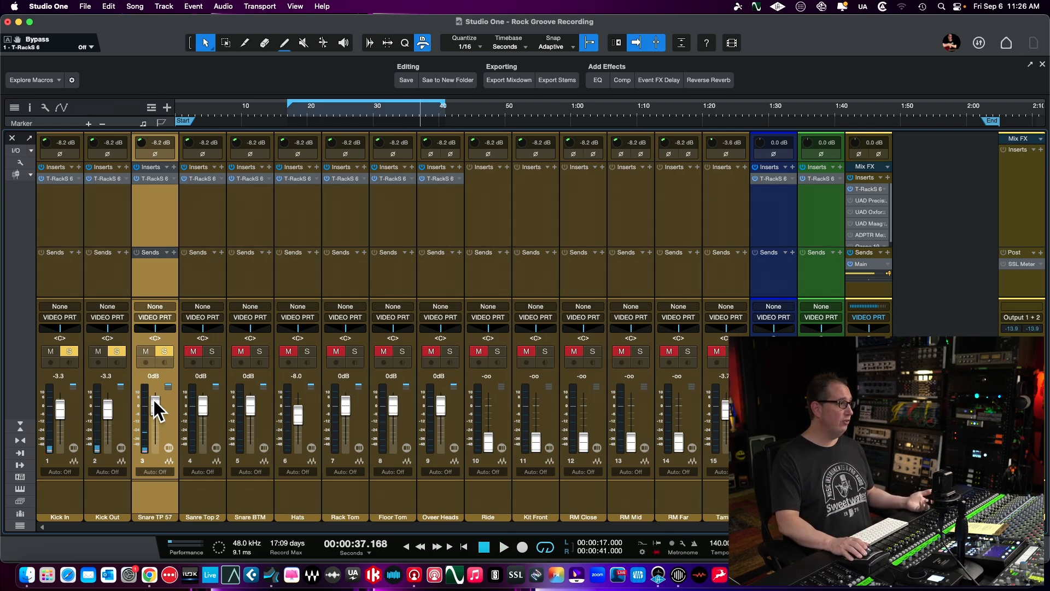
Step: Lower the Snare TP 57 fader to -4.7 dB and play it with Sanre Top 2 added to the soloed channels
drag(155, 406, 156, 415)
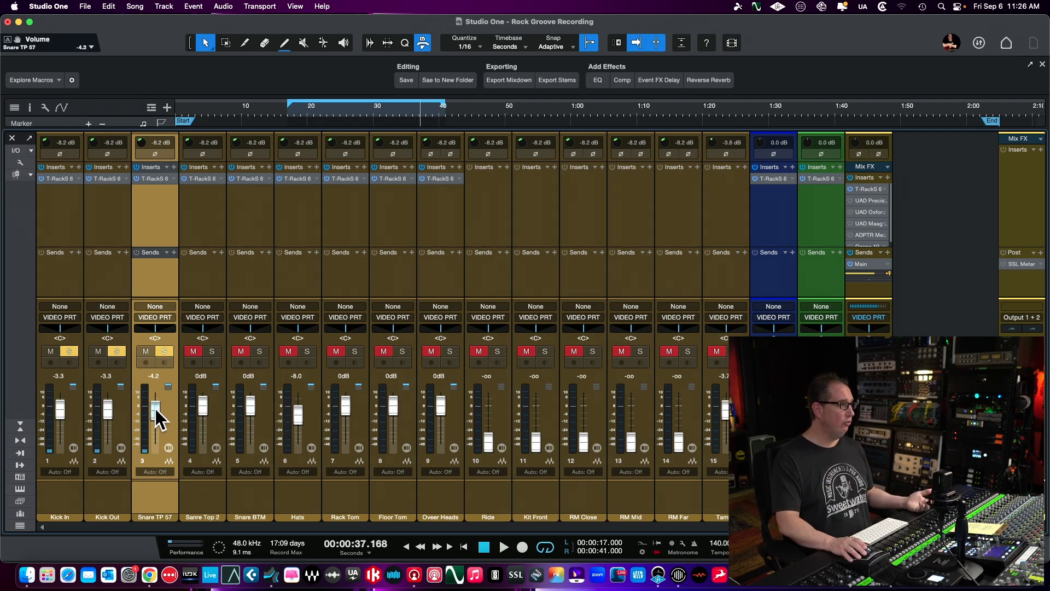
click(220, 486)
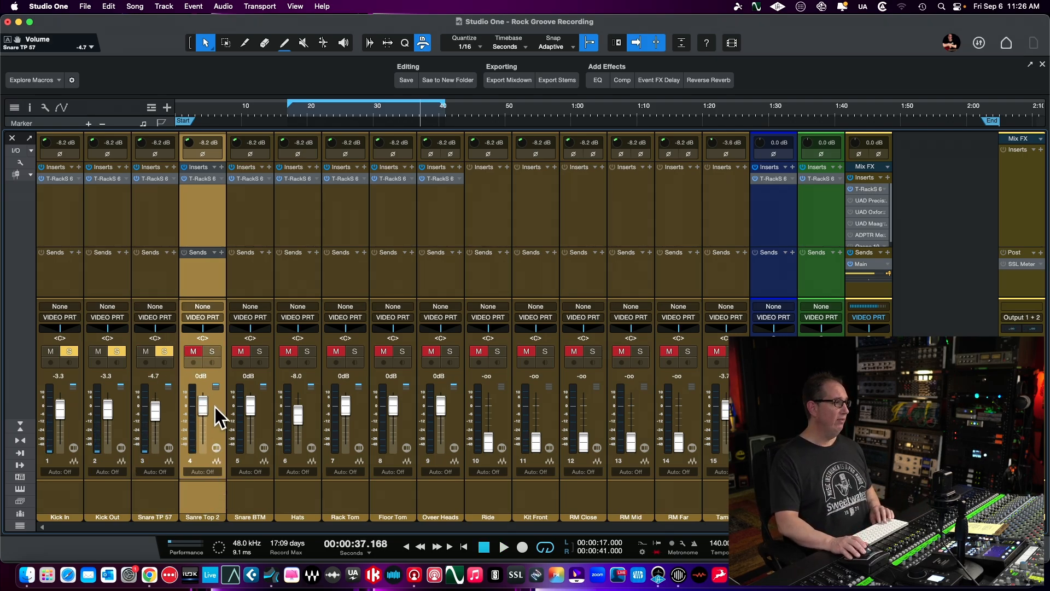
click(213, 351)
key(space)
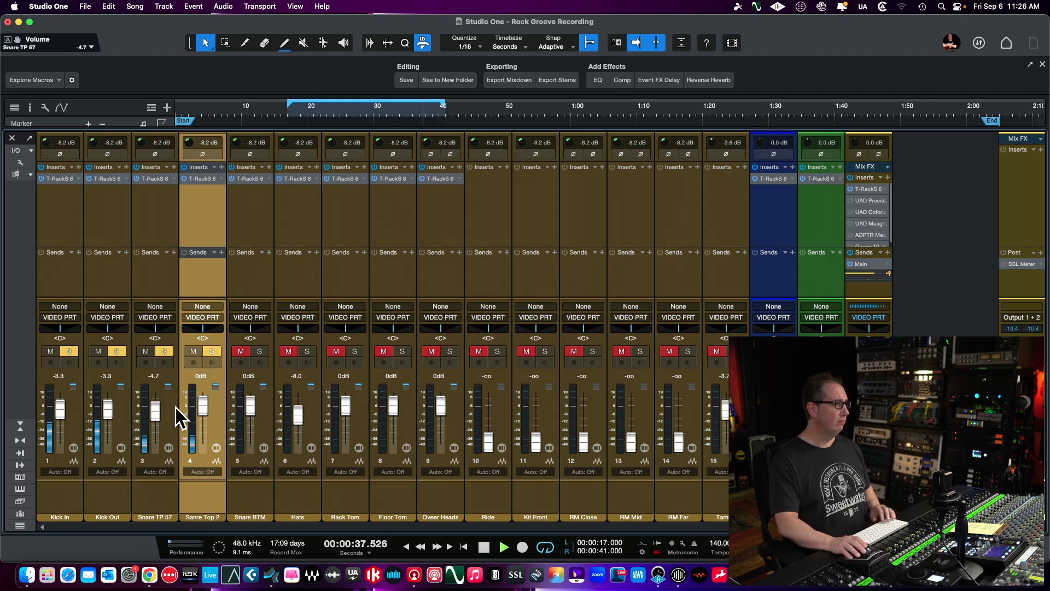
Step: Solo only Sanre Top 2, raise its fader to +2.0 dB, and stop playback
super+click(215, 352)
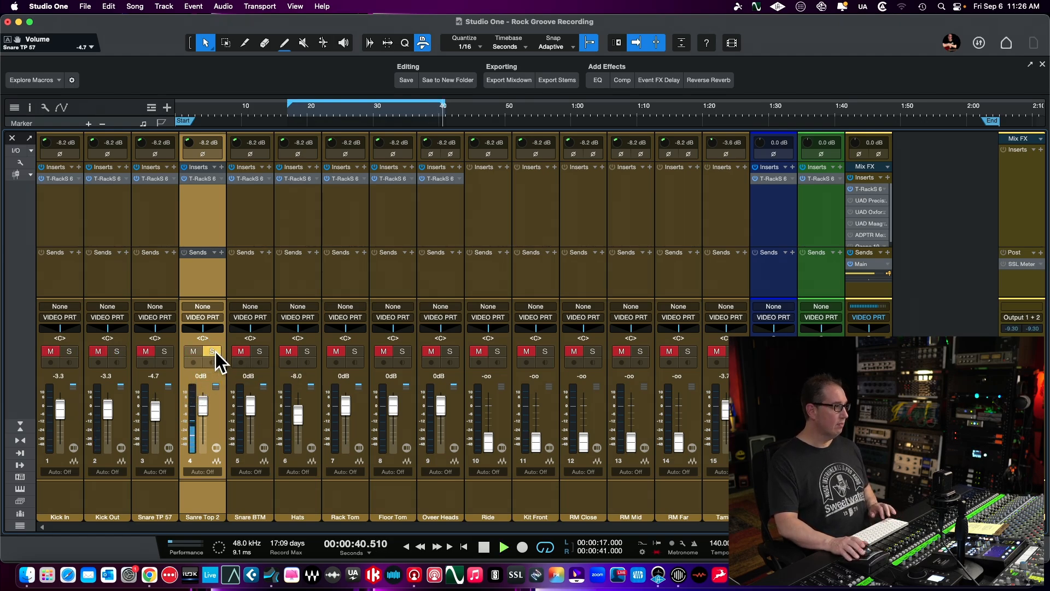
drag(202, 413, 202, 404)
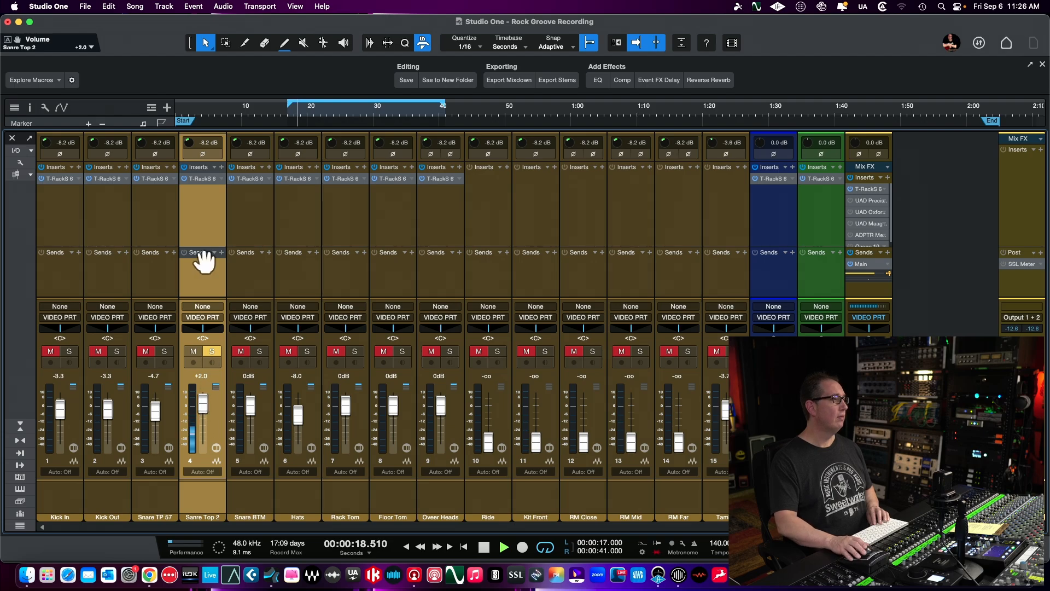
key(space)
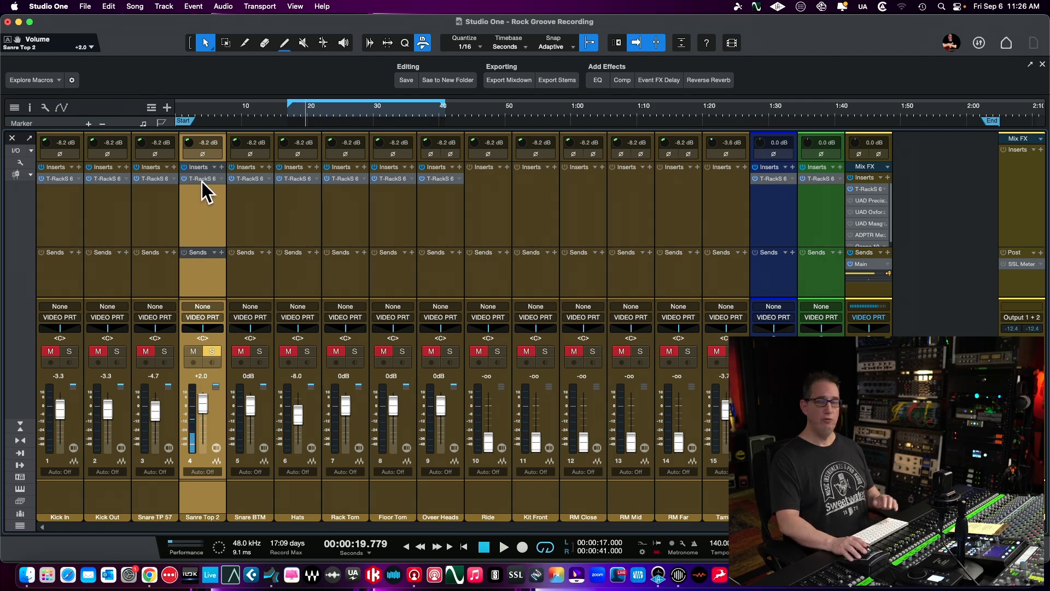
Step: Open the T-RackS 6 insert on Sanre Top 2 and expand the Mixing folder in its preset browser
click(202, 181)
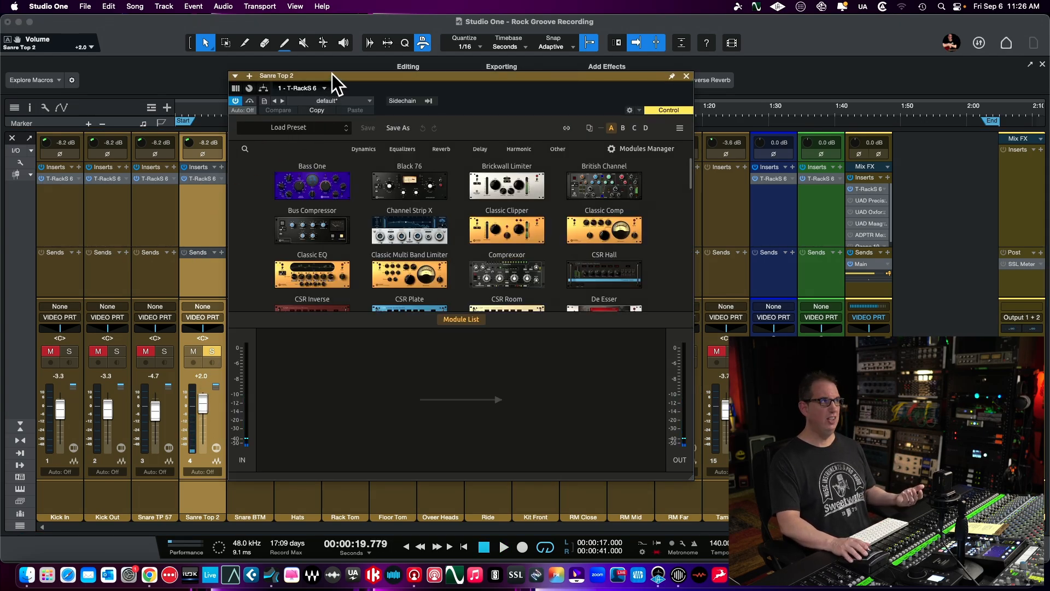
drag(332, 75, 251, 103)
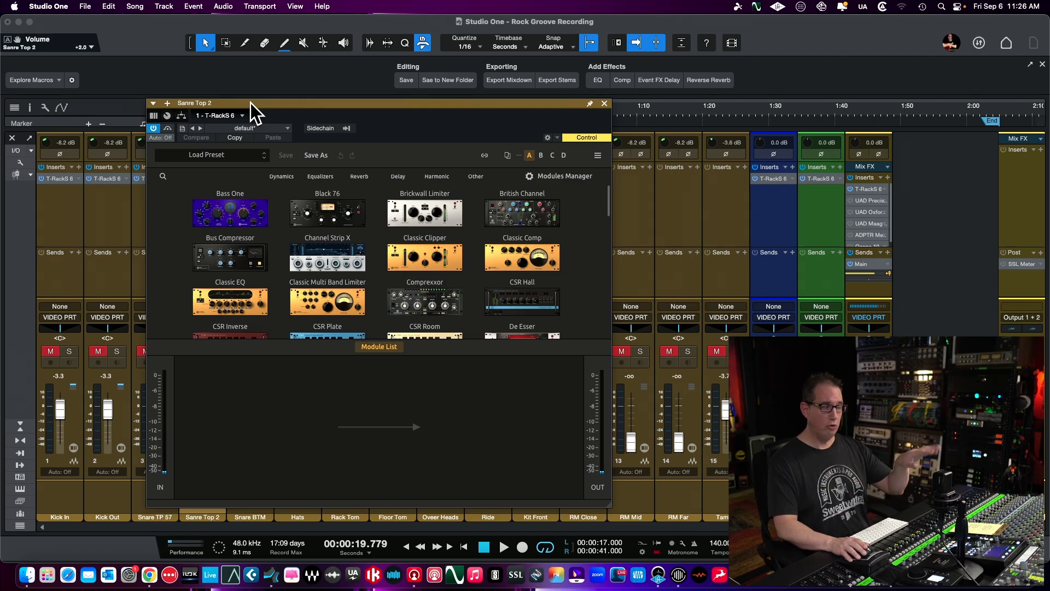
click(235, 156)
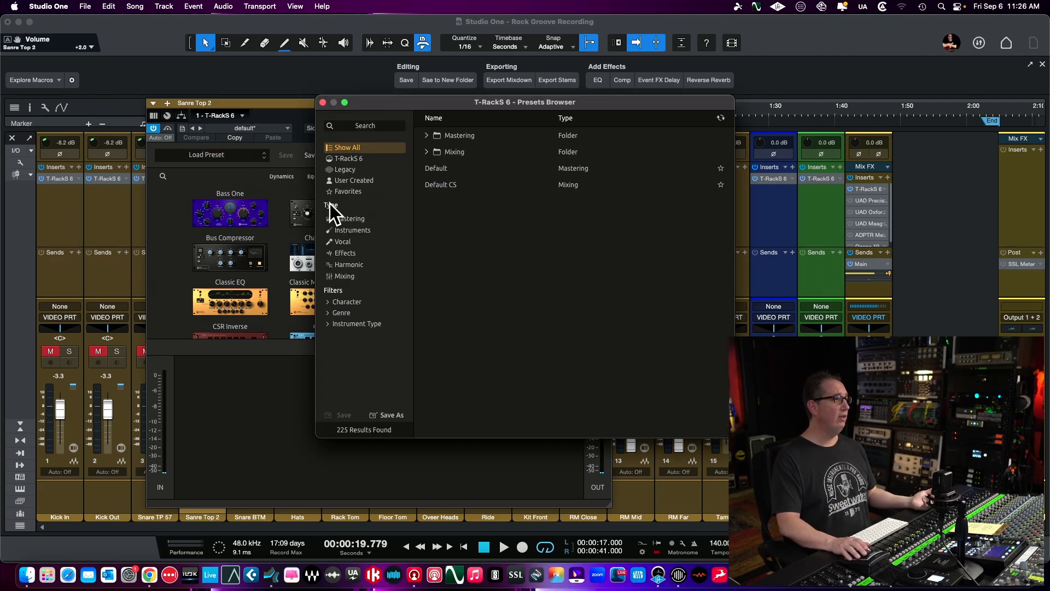
click(427, 151)
drag(432, 109, 386, 131)
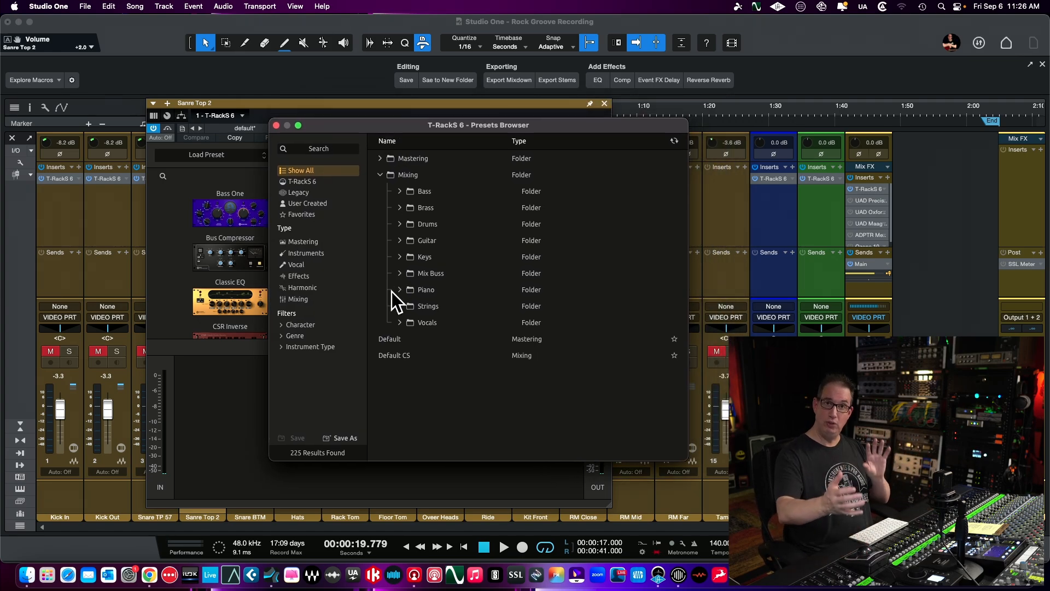
Step: Load the Snare More Body preset from the Drums folder on Sanre Top 2 and start playback
click(399, 225)
scroll(445, 342, down, 5)
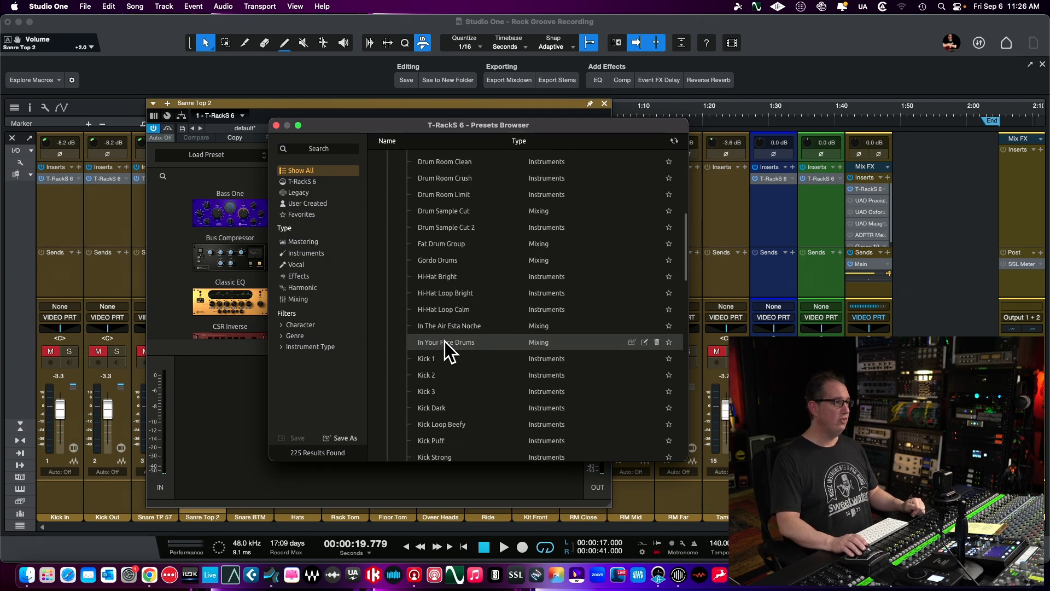
scroll(445, 341, down, 10)
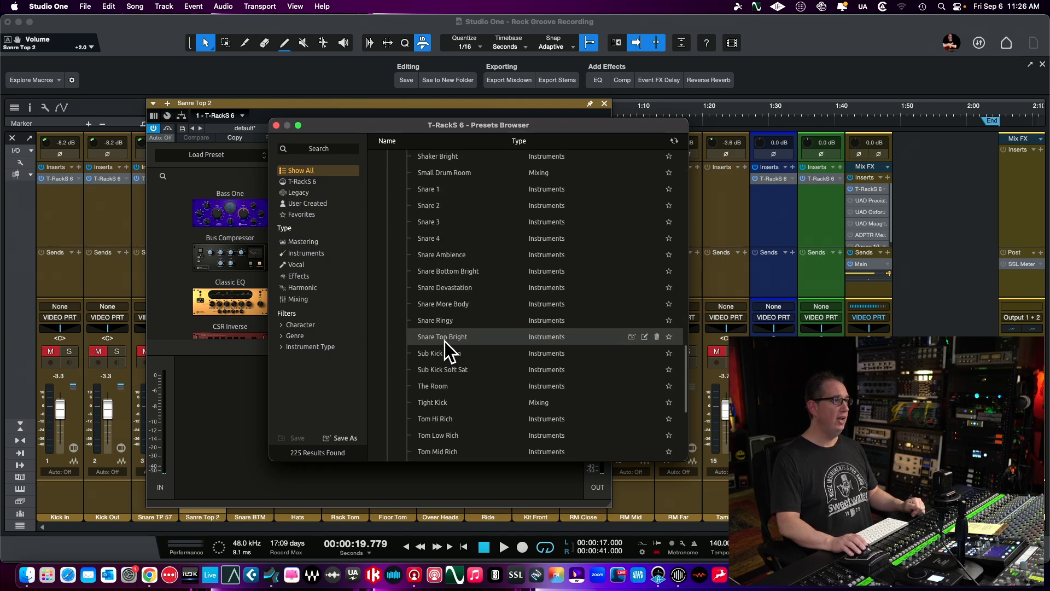
click(453, 306)
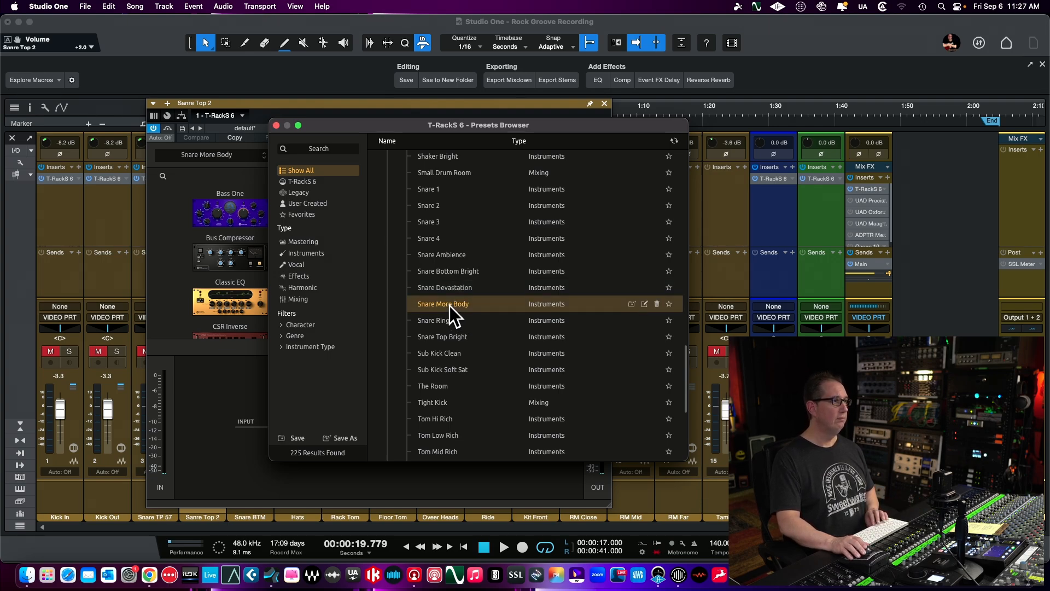
click(258, 394)
key(space)
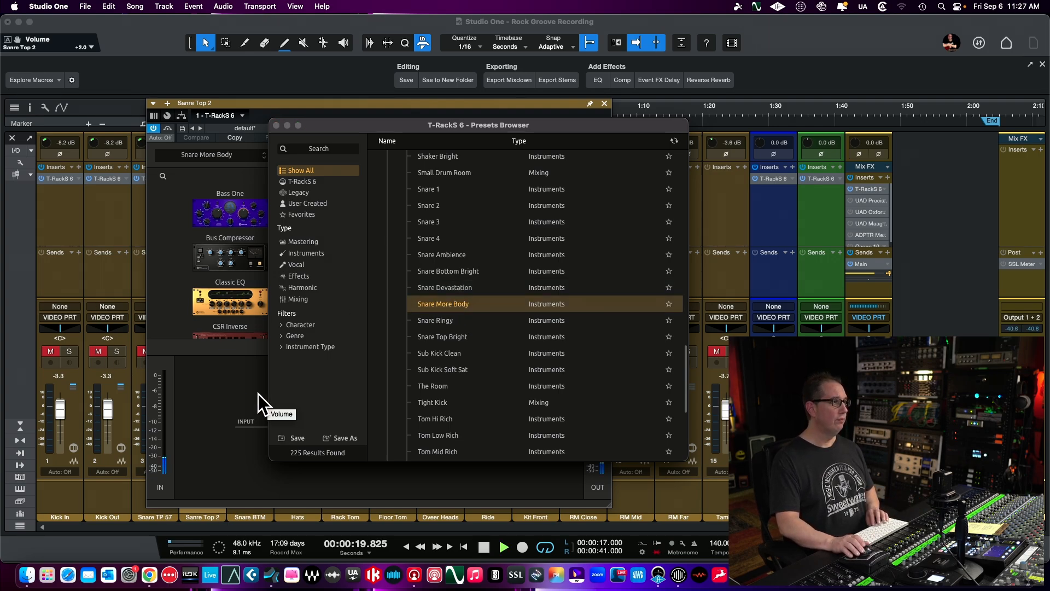
Step: Audition the Snare Ringy and Snare Top Bright presets on Sanre Top 2, return to Snare More Body, and close the preset browser
click(442, 299)
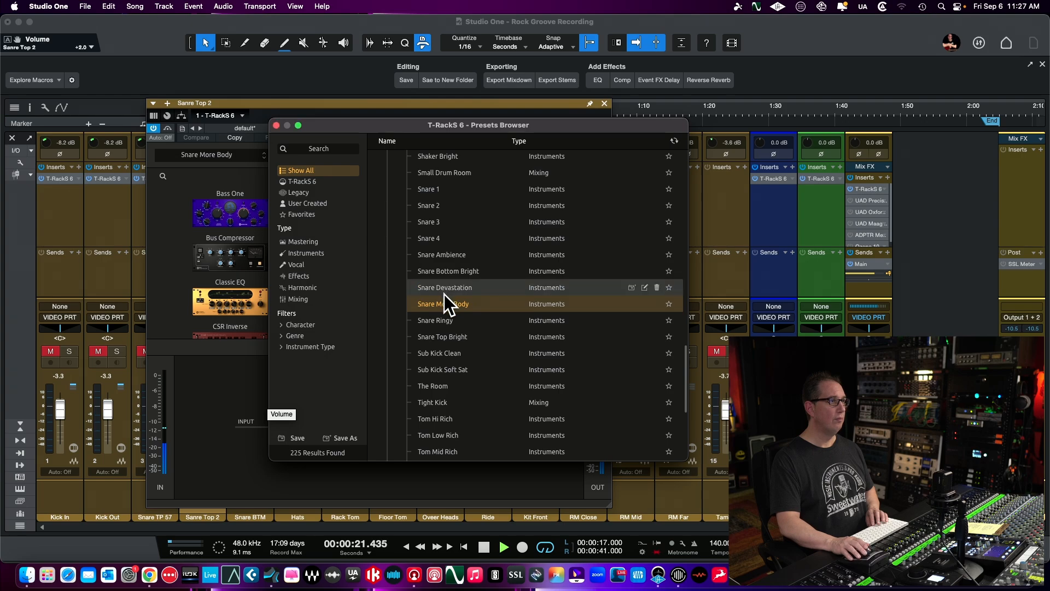
click(443, 324)
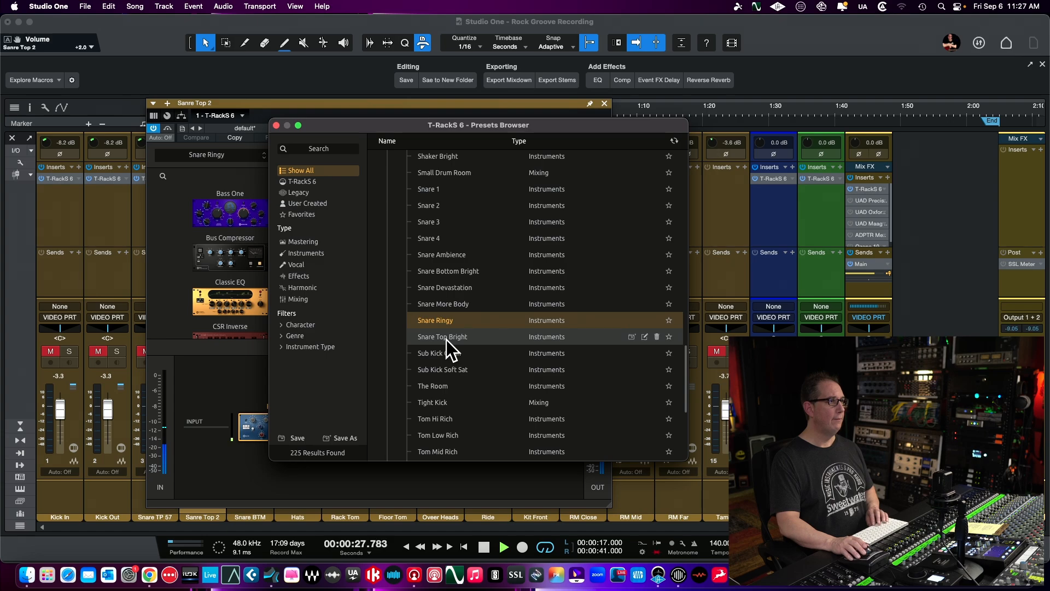
click(446, 339)
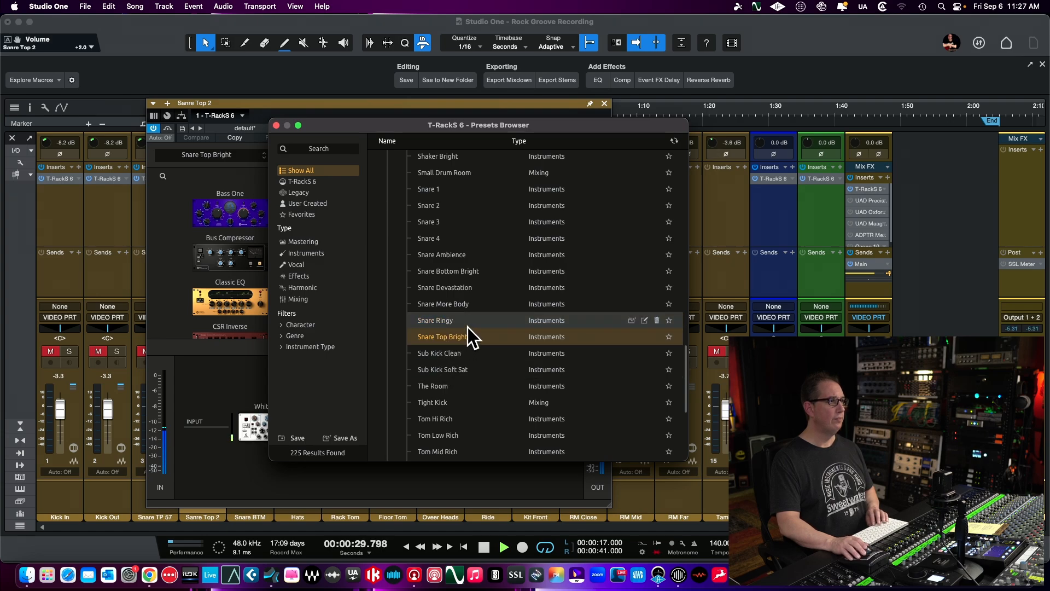
click(457, 305)
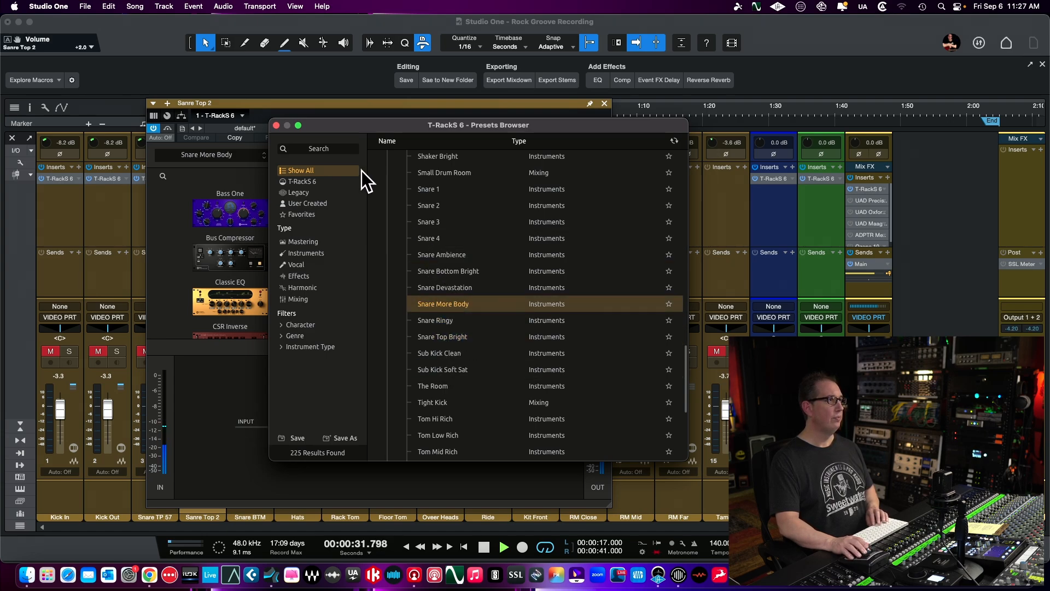
click(277, 126)
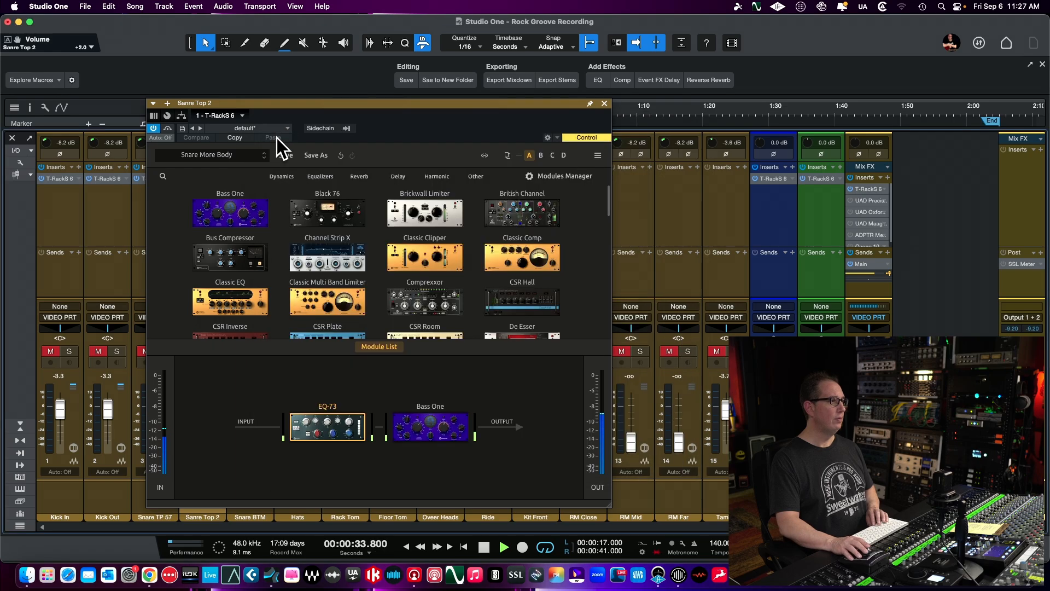
key(space)
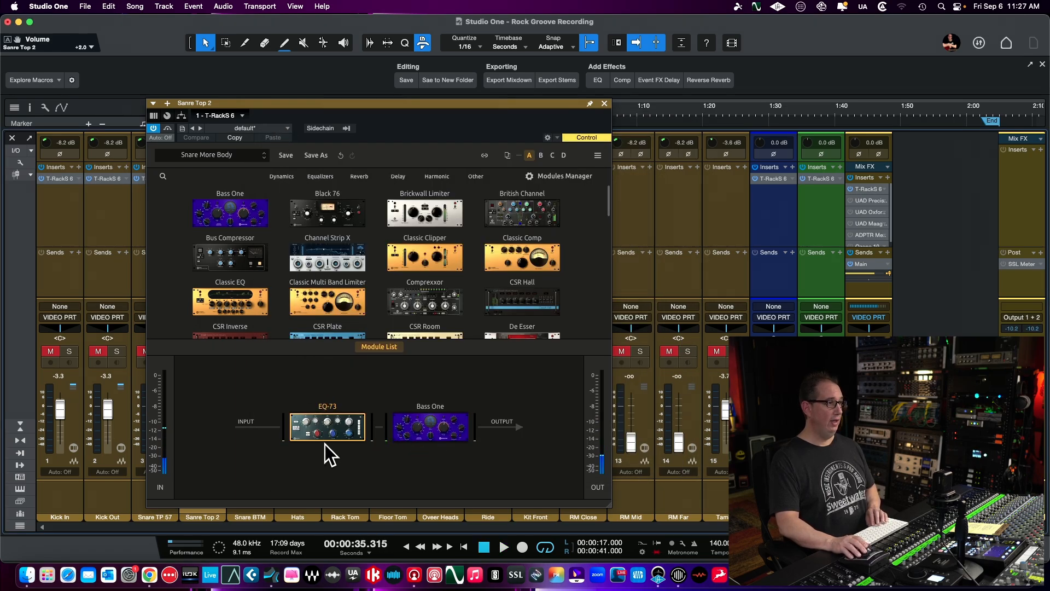
Step: Set the Push amount of the Bass One module on Sanre Top 2 to +3.9 during playback and close the plug-in
click(388, 347)
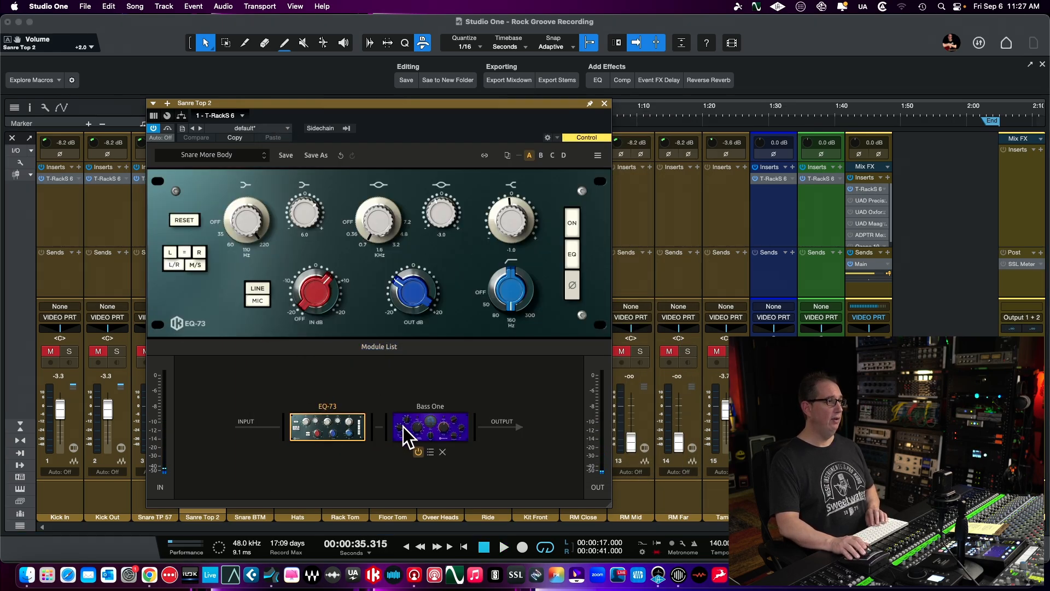
click(413, 421)
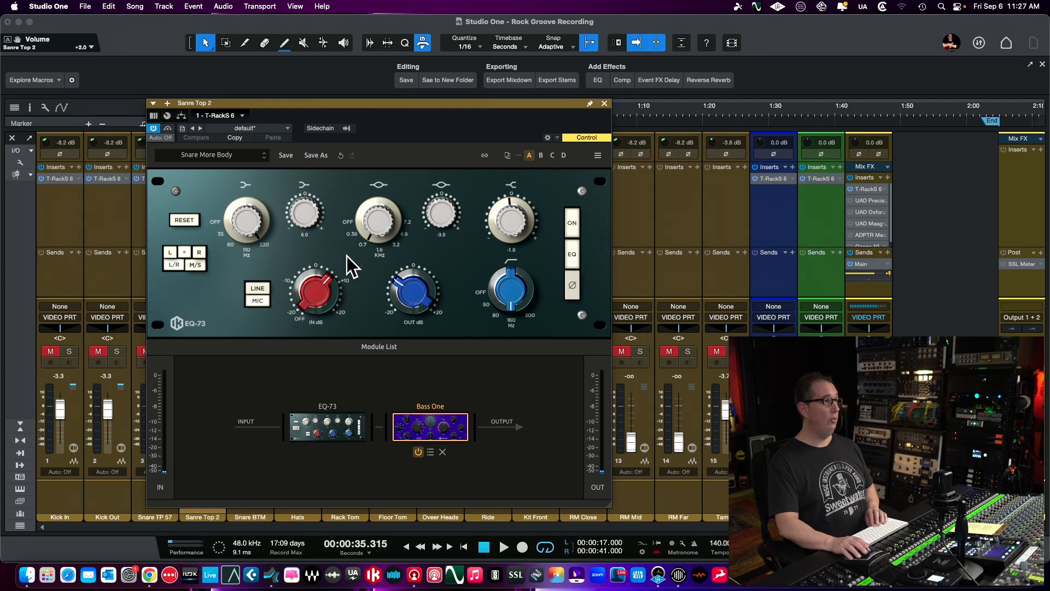
key(space)
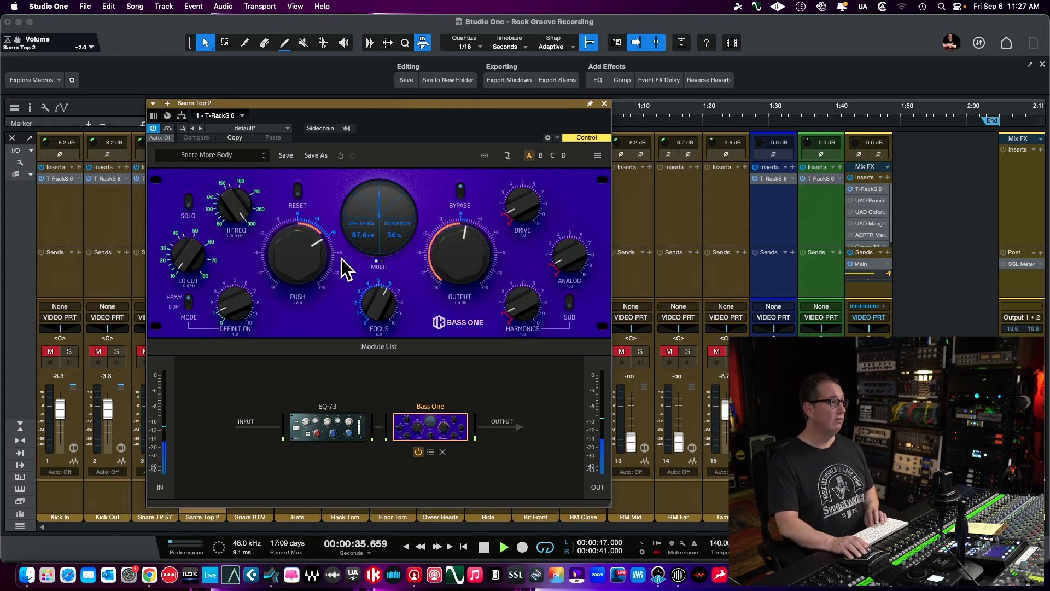
mouse_move(294, 255)
mouse_down()
mouse_move(296, 270)
mouse_move(295, 262)
mouse_up()
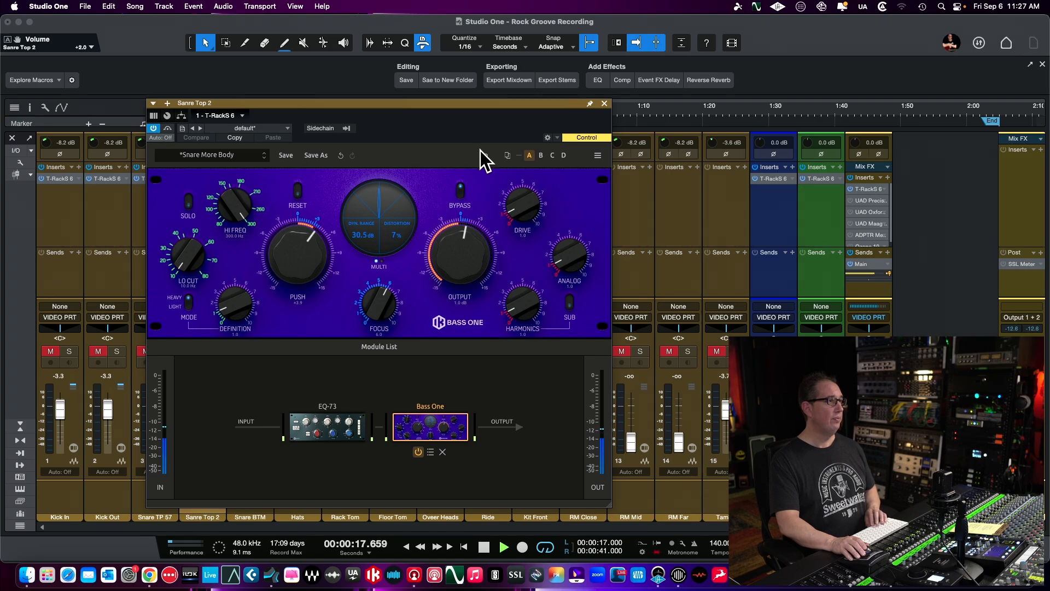
key(space)
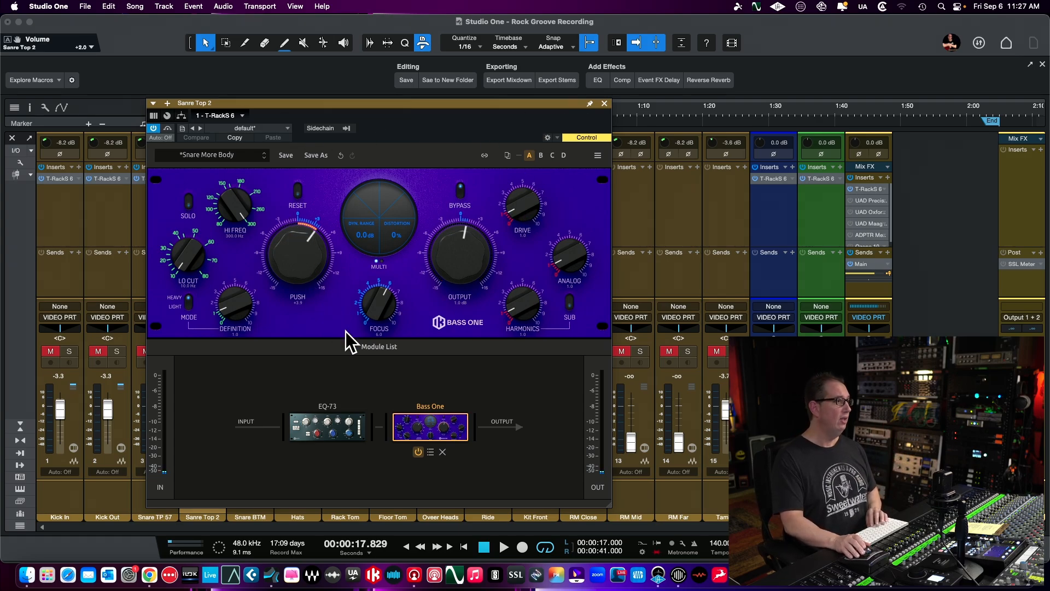
click(604, 103)
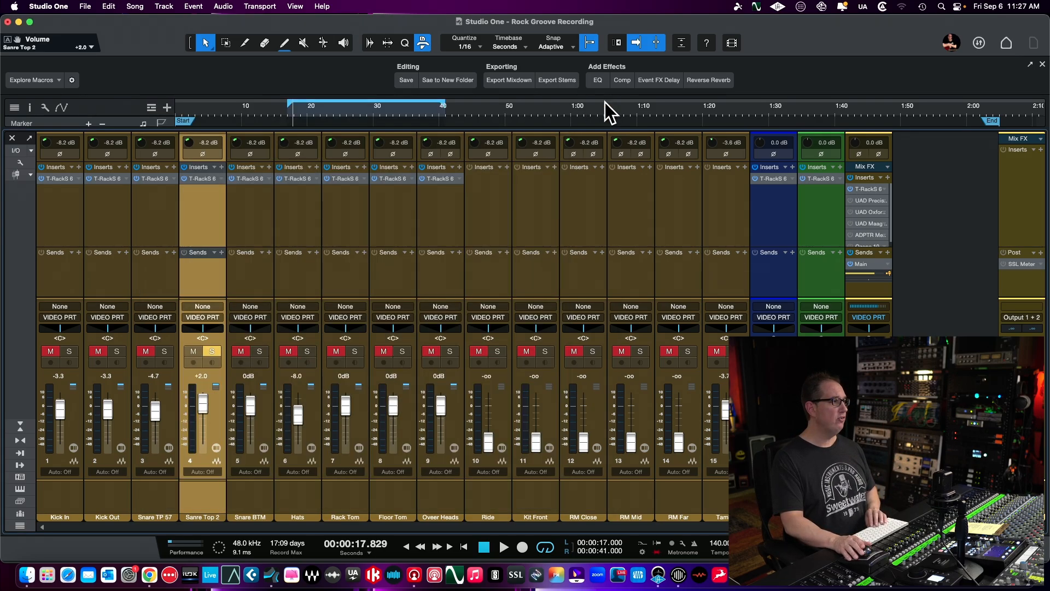
Step: Play Snare TP 57 soloed alongside Sanre Top 2 and lower the Sanre Top 2 fader to -6.1 dB
key(space)
click(165, 351)
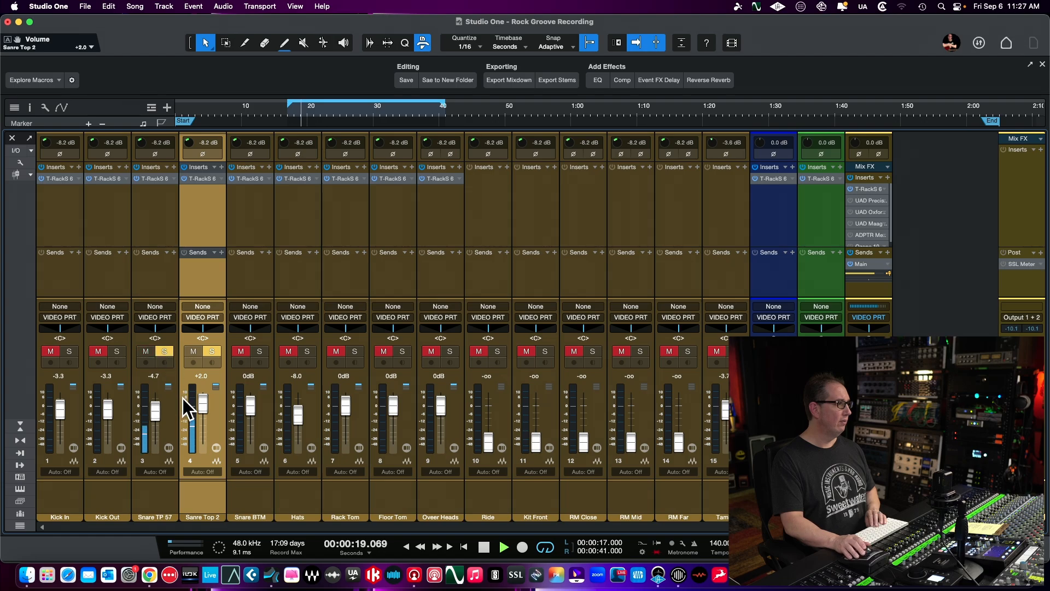
drag(198, 403, 201, 414)
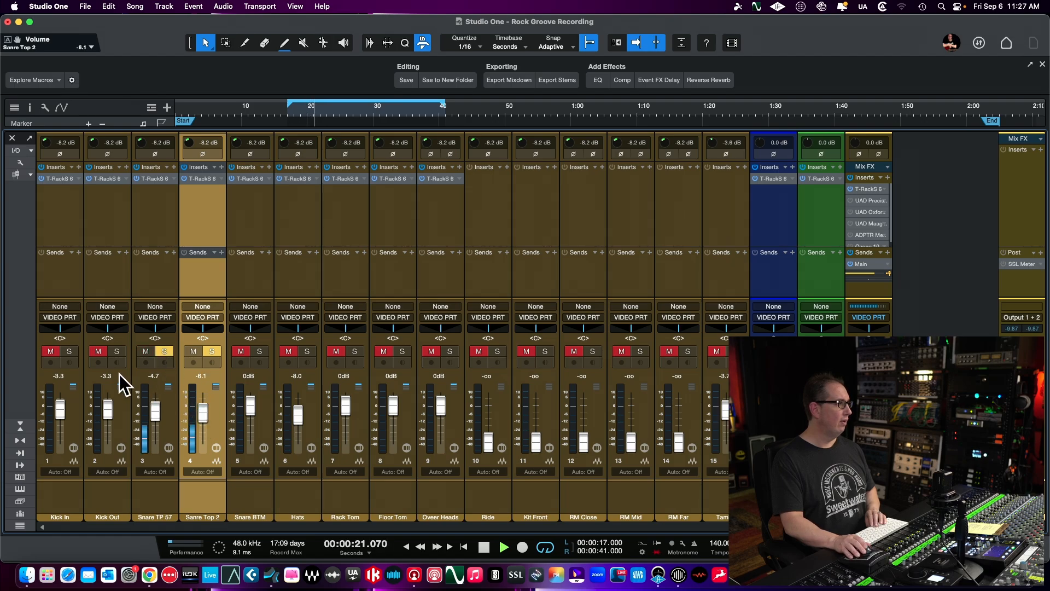
Step: Add Kick In and Kick Out to the soloed channels and lower their faders to -6.1 dB and -13.6 dB
click(117, 350)
click(70, 352)
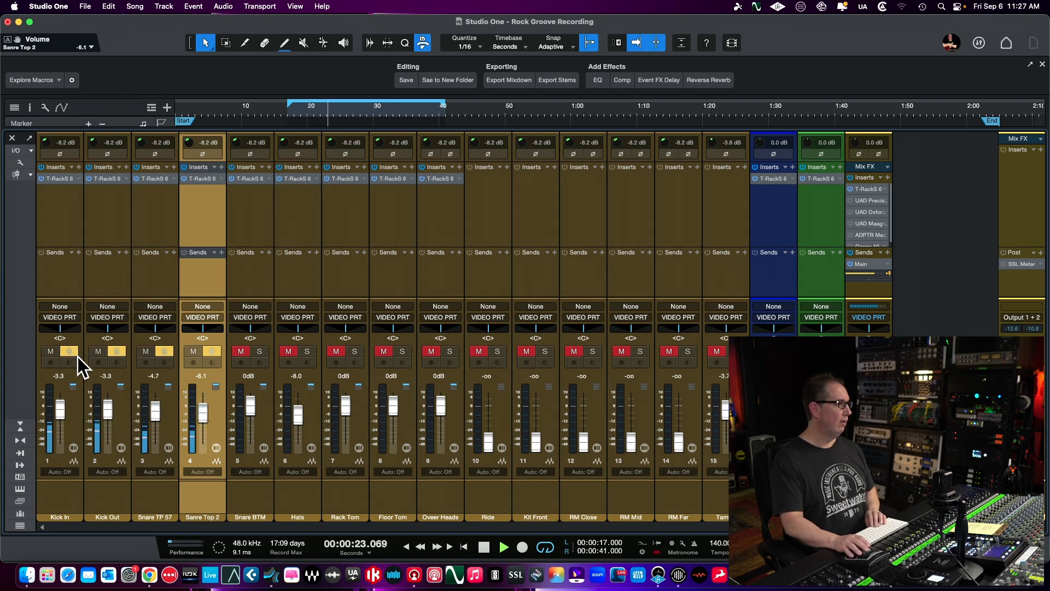
click(58, 505)
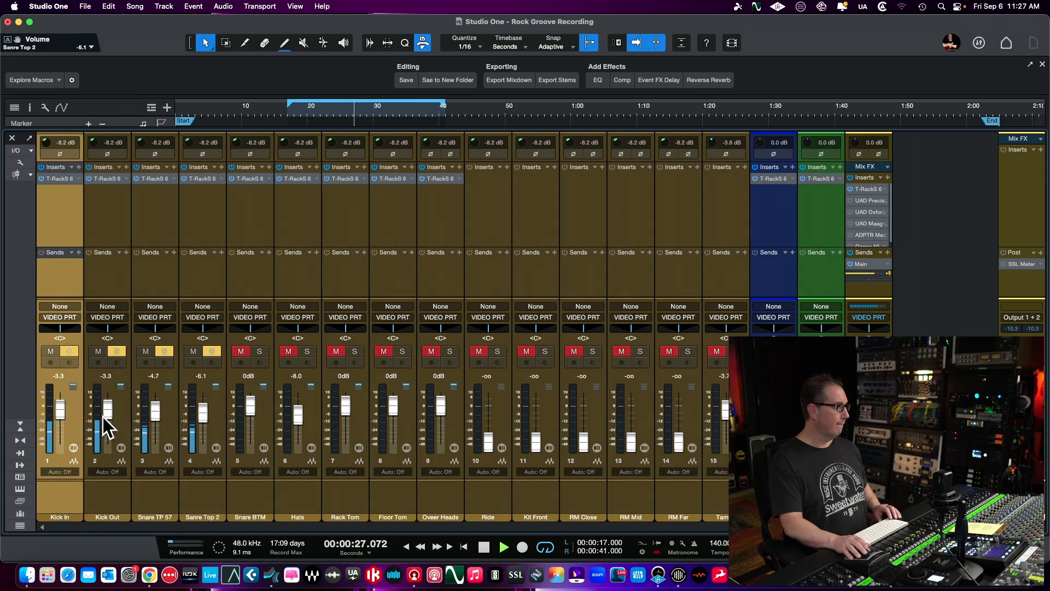
drag(108, 409, 104, 433)
click(95, 494)
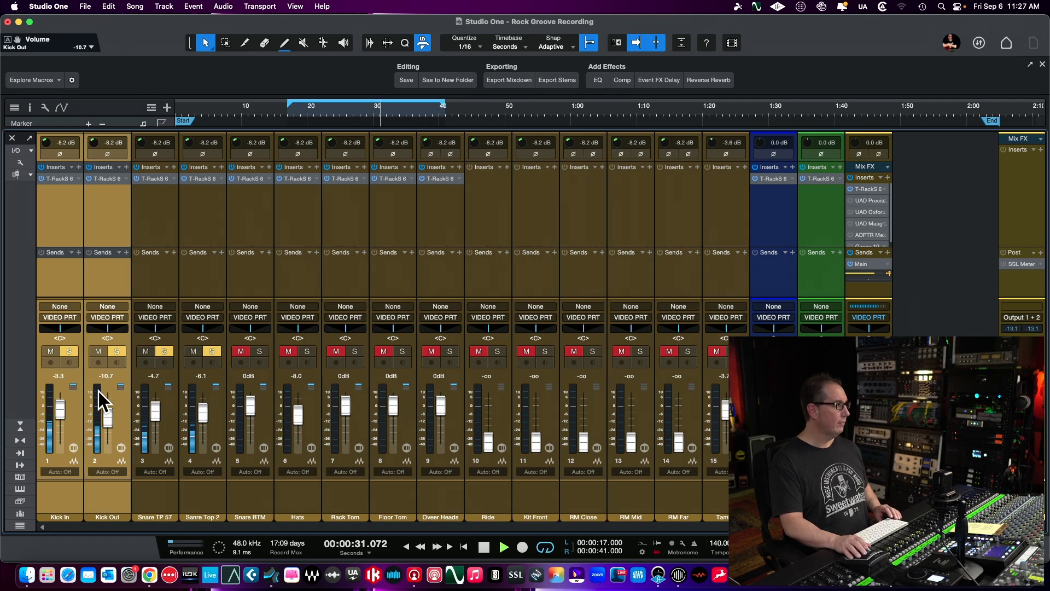
drag(105, 412, 106, 412)
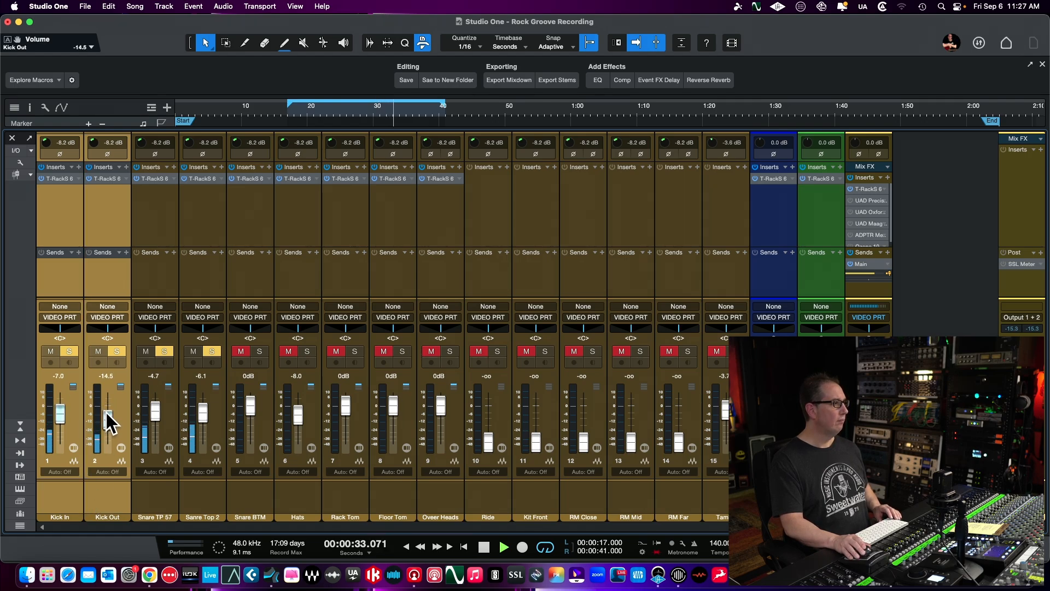
Step: Raise the Snare TP 57 fader to -3.3 dB and the Sanre Top 2 fader to -5.2 dB, and stop playback
click(161, 487)
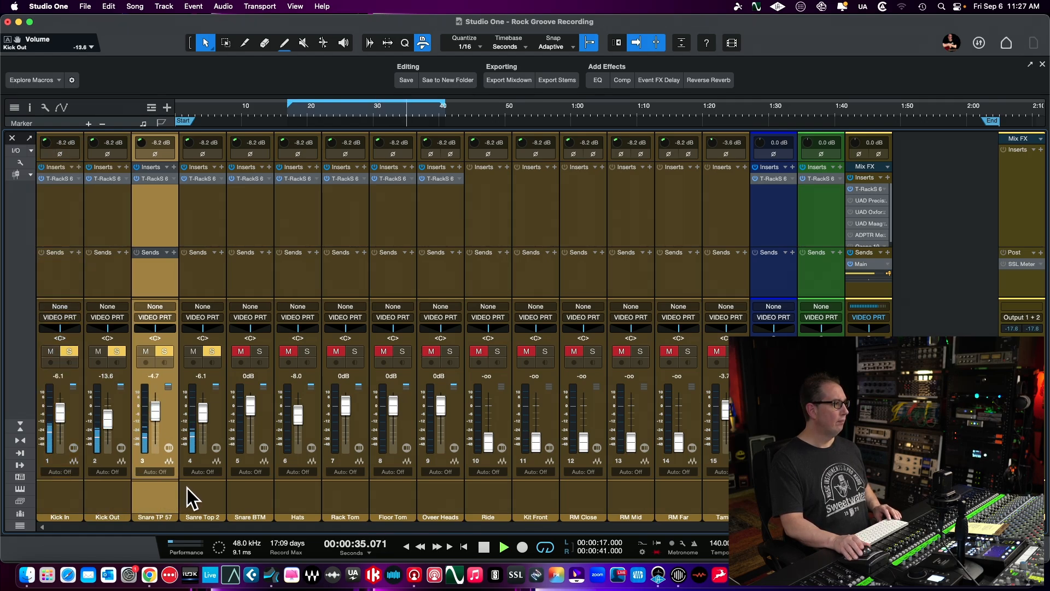
shift+click(188, 488)
drag(201, 416, 153, 409)
click(196, 485)
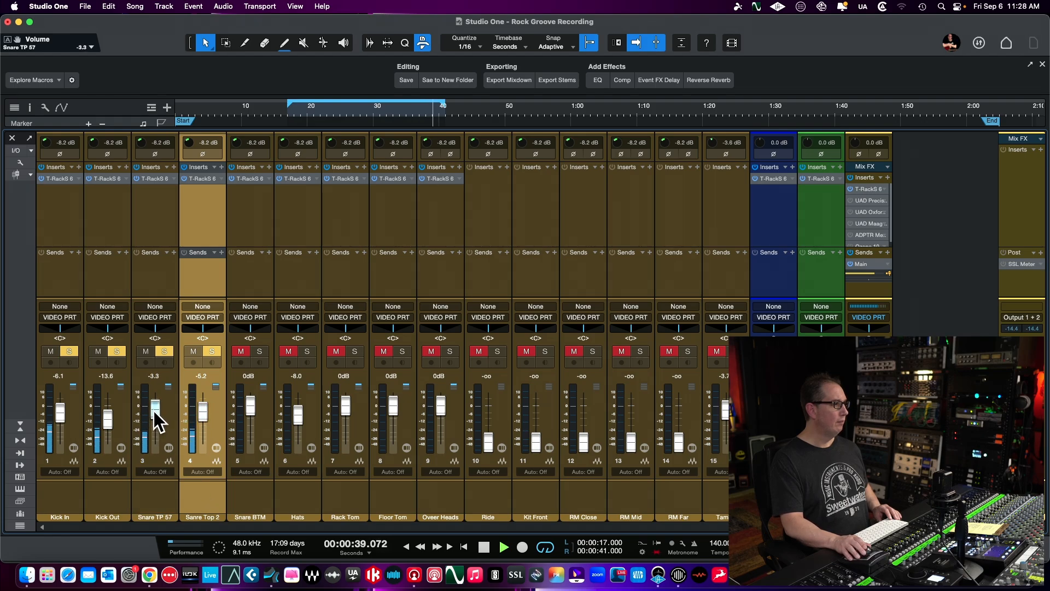
key(space)
Step: Solo only Snare BTM, open its T-RackS 6 insert, and start playback
click(238, 495)
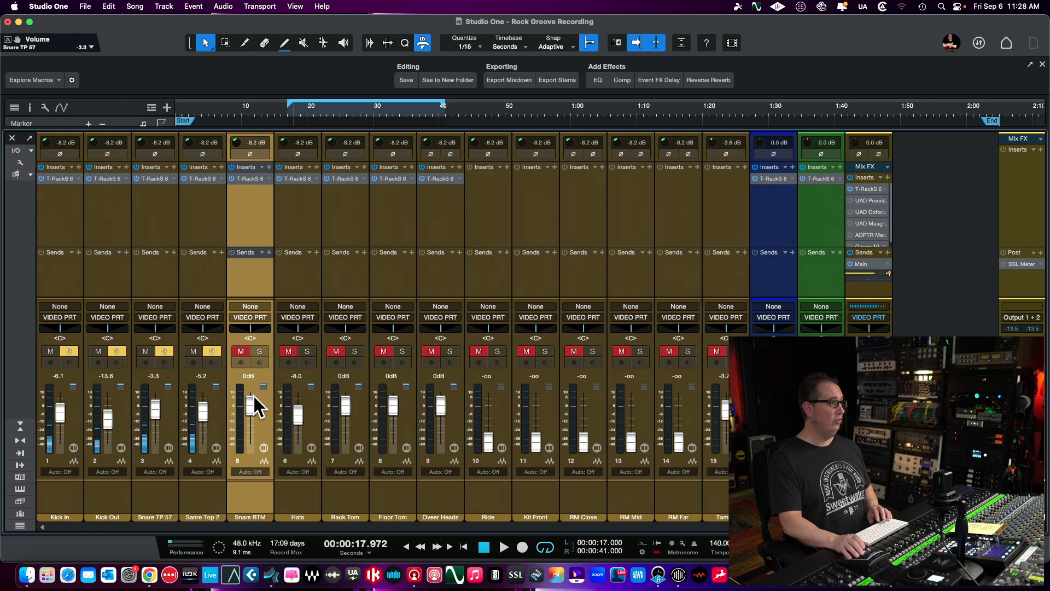
click(248, 349)
super+click(259, 352)
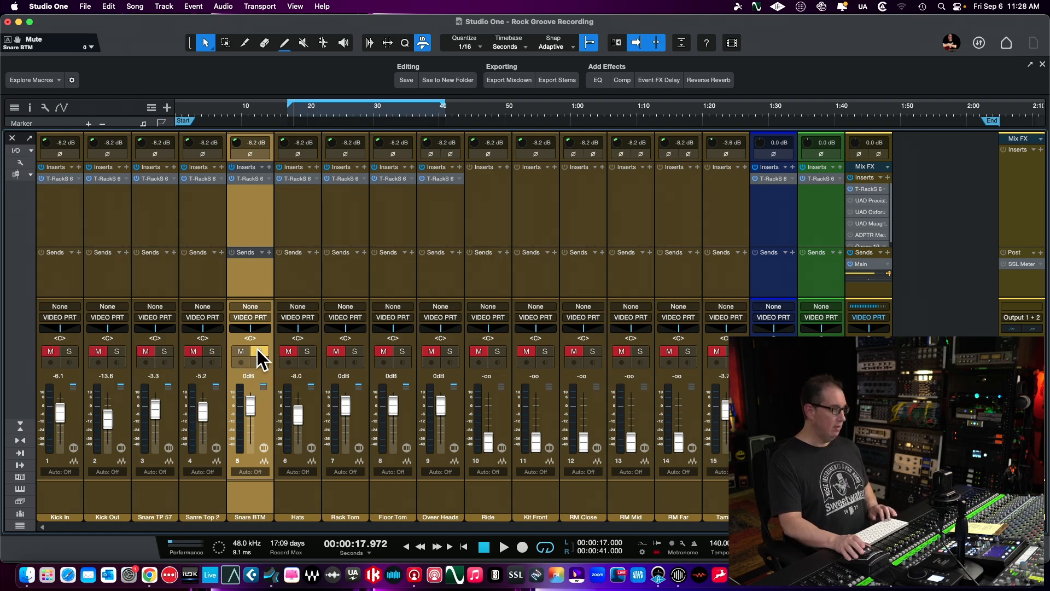
click(248, 182)
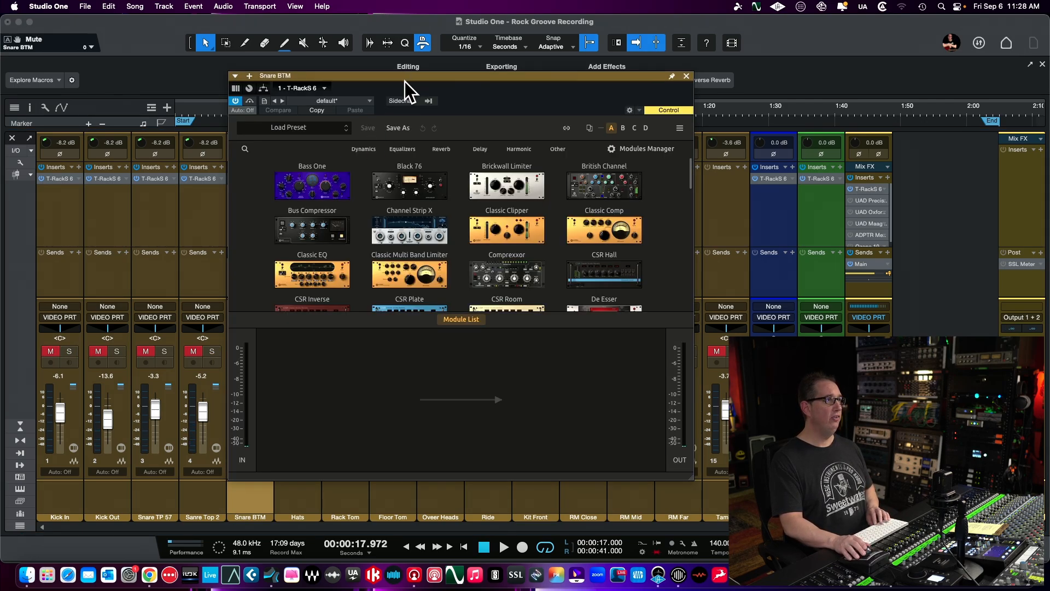
drag(401, 79, 336, 84)
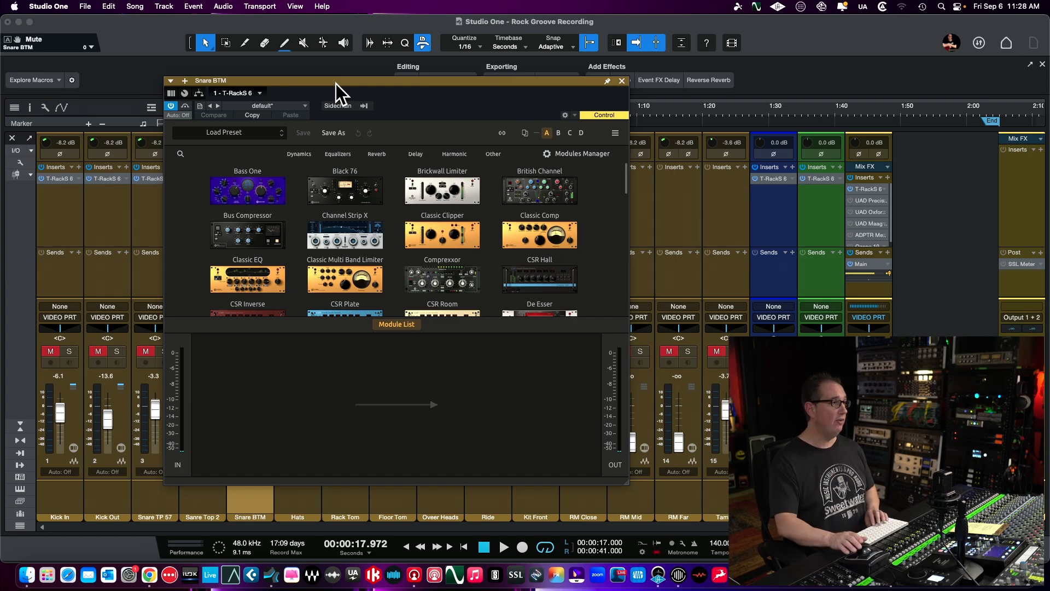
key(space)
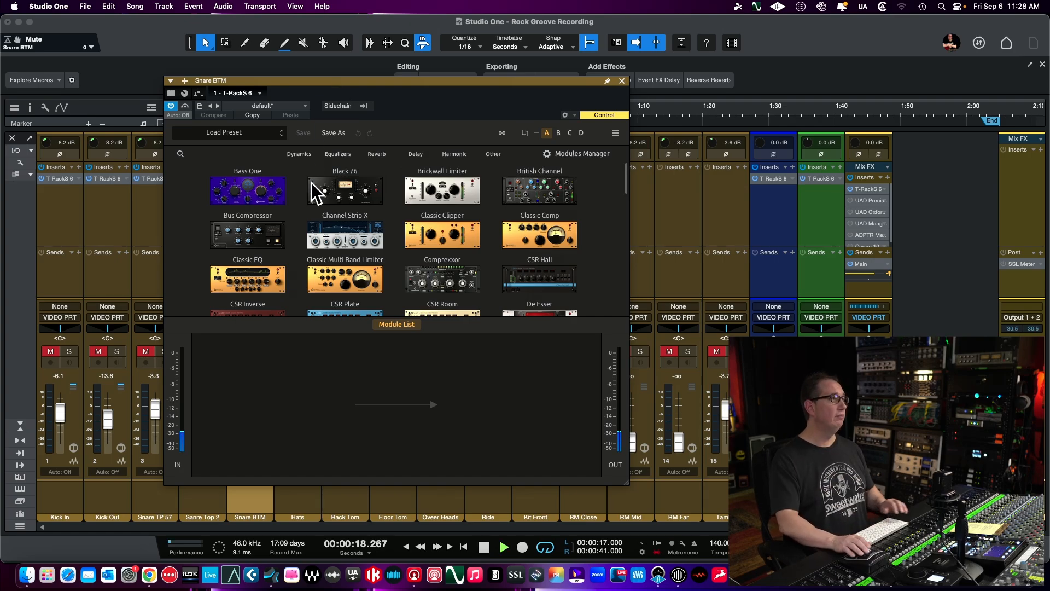
Step: Add the Channel Strip X equalizer module to the Snare BTM chain and show its controls
click(343, 154)
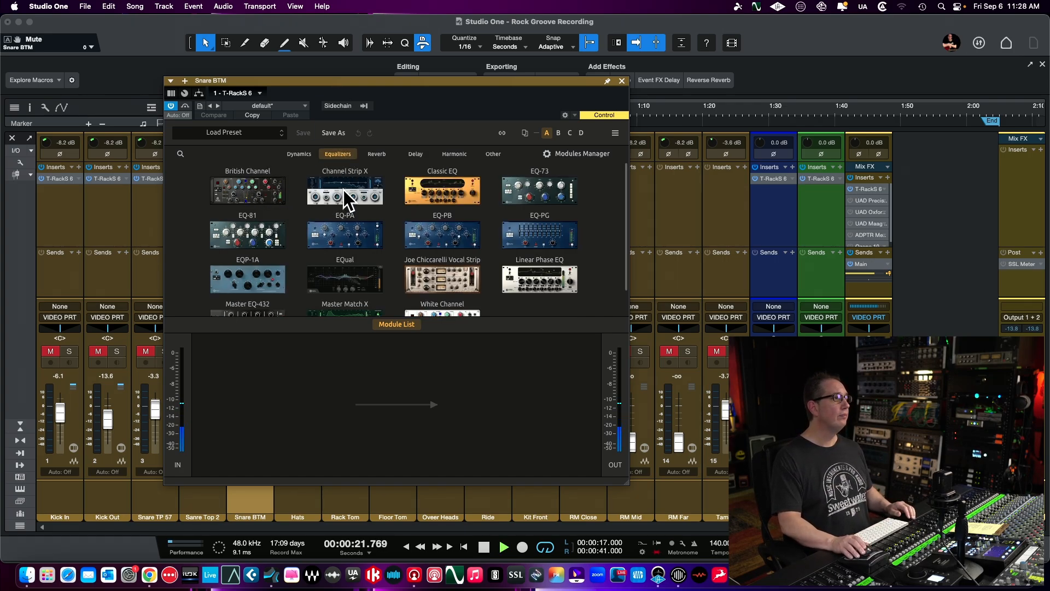
drag(343, 189, 378, 397)
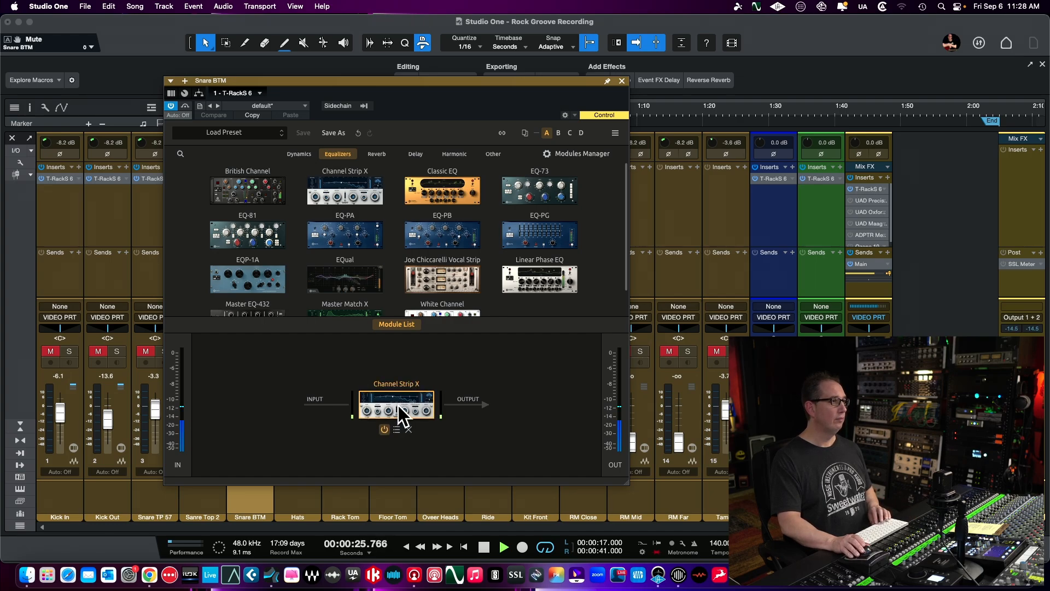
click(395, 325)
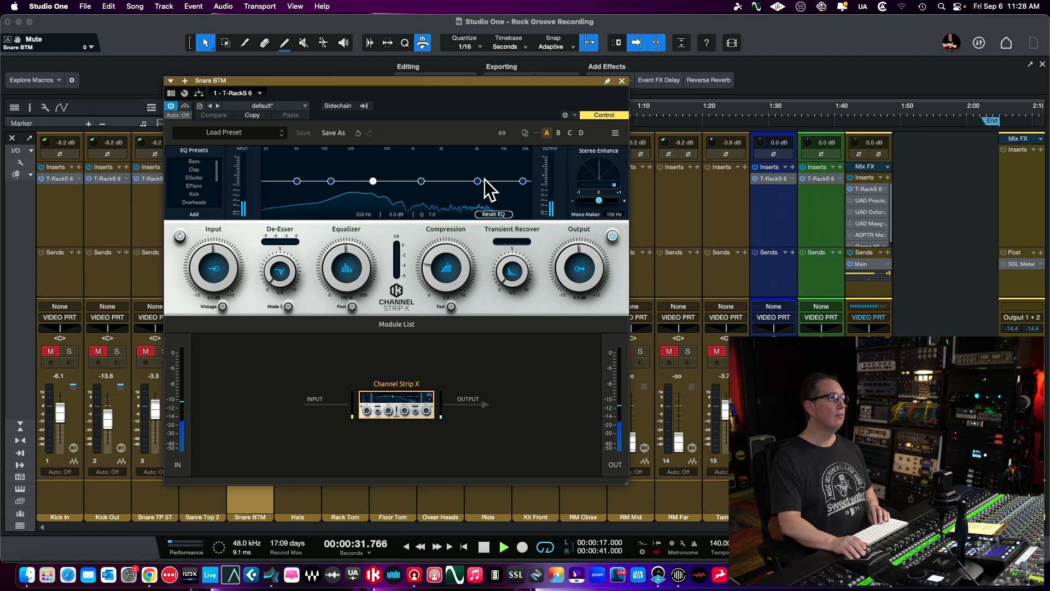
Step: Try a +3.5 dB boost around 3 kHz in Channel Strip X and replace it with the Snare EQ preset
drag(478, 180, 477, 175)
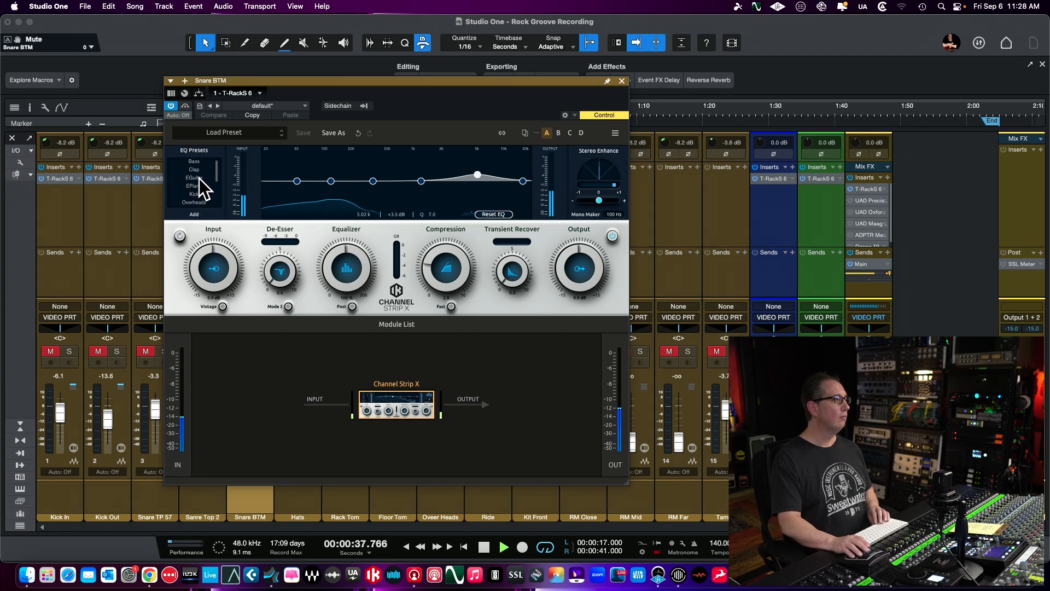
scroll(221, 180, down, 3)
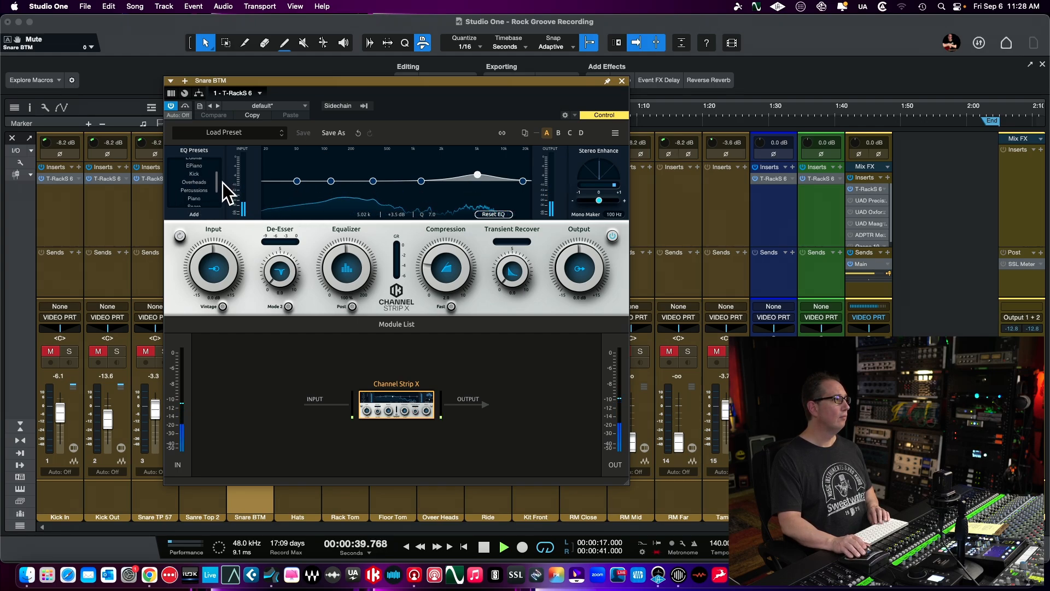
click(198, 198)
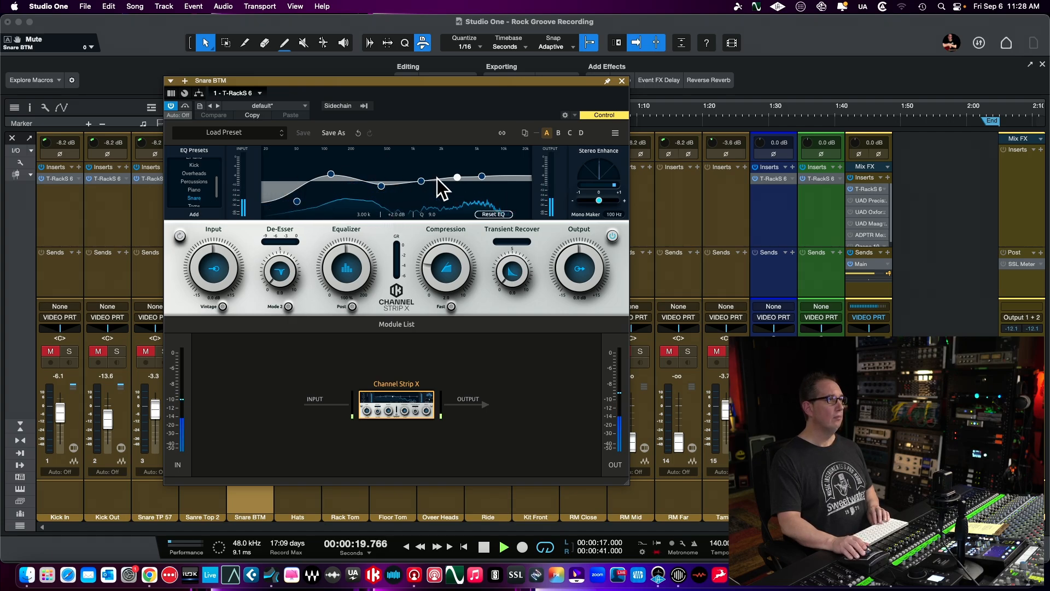
key(space)
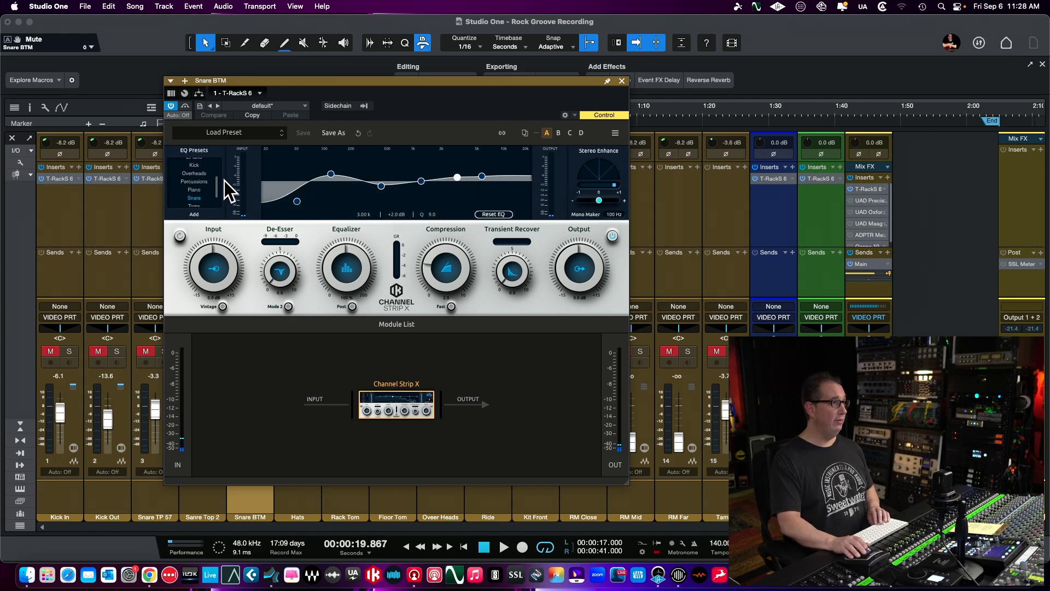
Step: Increase the Equalizer and Compression amounts of Channel Strip X on Snare BTM while playing the track
key(space)
mouse_move(331, 262)
mouse_down()
mouse_move(331, 201)
mouse_move(326, 282)
mouse_move(332, 241)
mouse_up()
key(space)
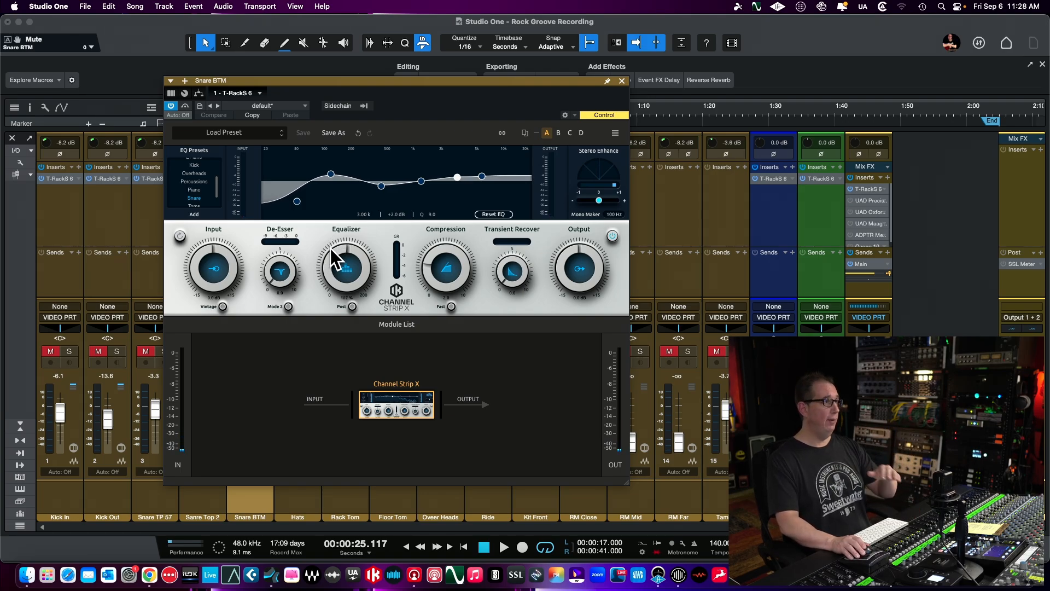
mouse_move(337, 244)
mouse_down()
mouse_move(326, 283)
mouse_move(333, 235)
mouse_move(331, 244)
mouse_up()
key(space)
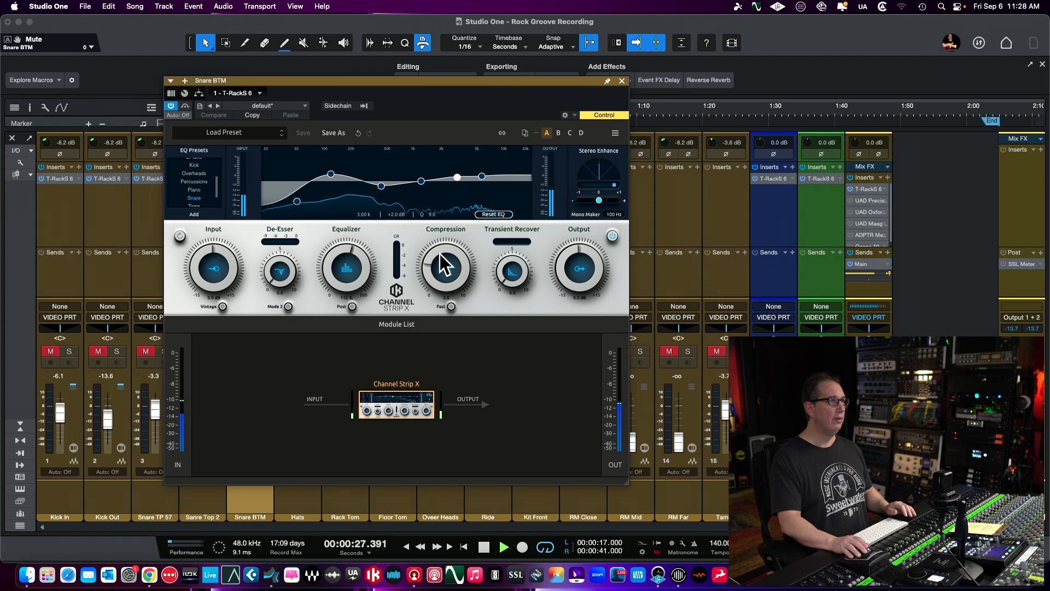
drag(440, 254, 435, 248)
drag(441, 198, 438, 189)
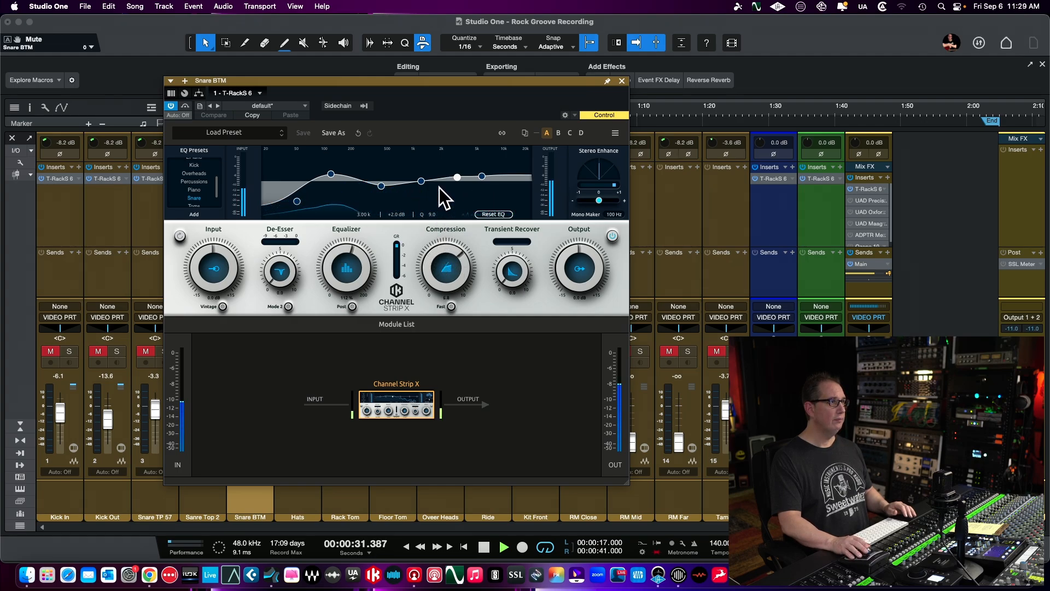
Step: Increase the Transient Recover amount of Channel Strip X on Snare BTM and stop playback
drag(508, 263, 500, 179)
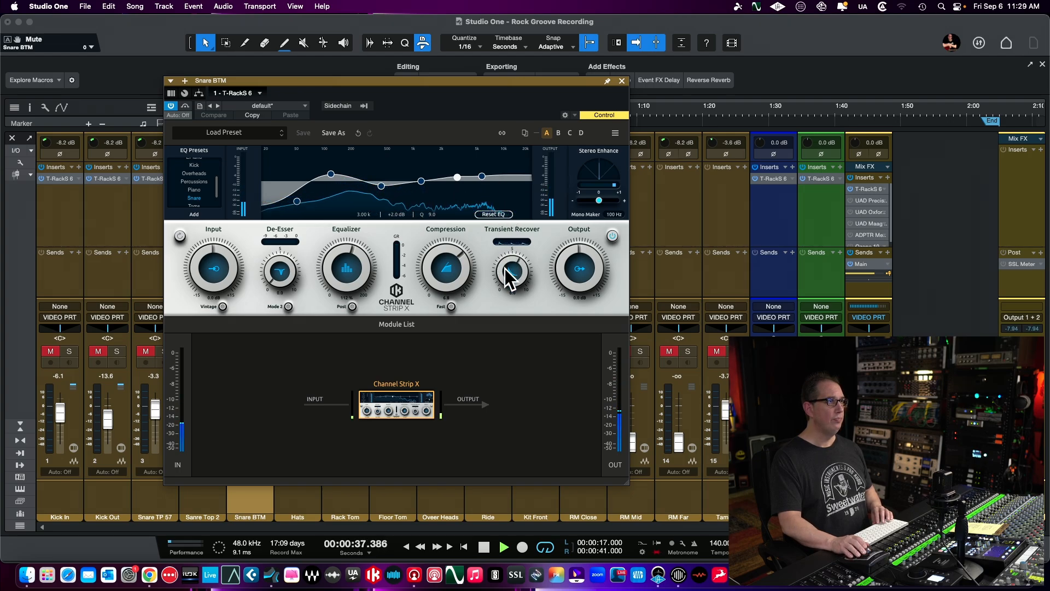
key(space)
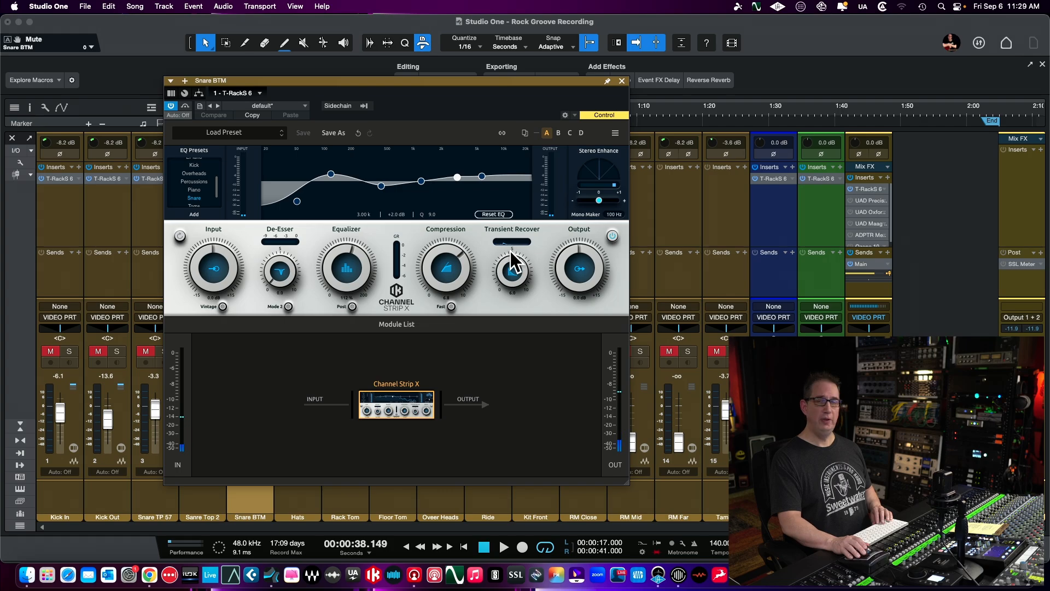
drag(500, 268, 503, 260)
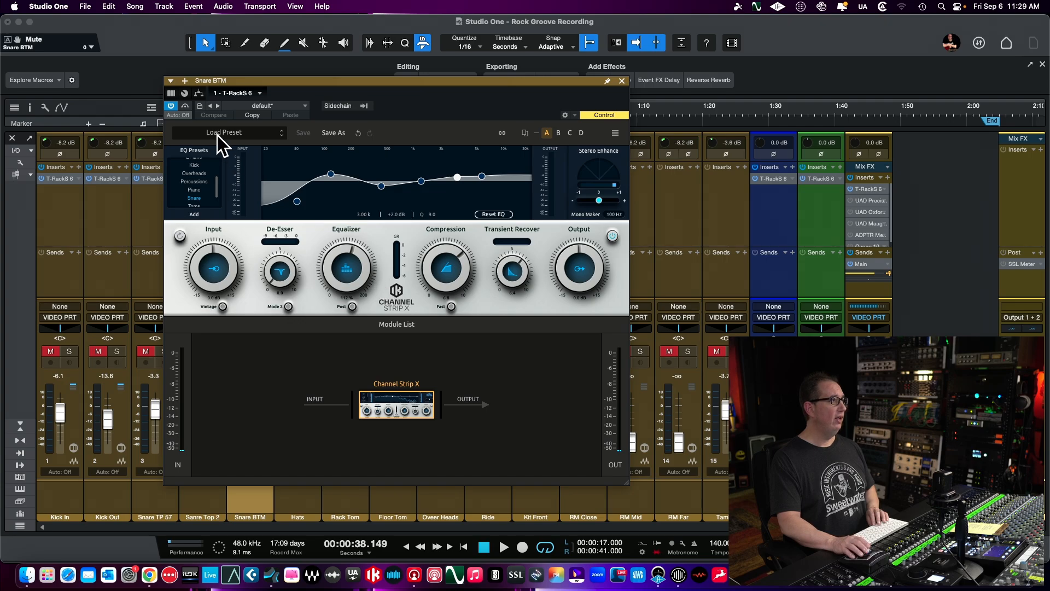
Step: Compare Snare BTM with its T-RackS 6 insert bypassed and active during playback
click(185, 107)
key(space)
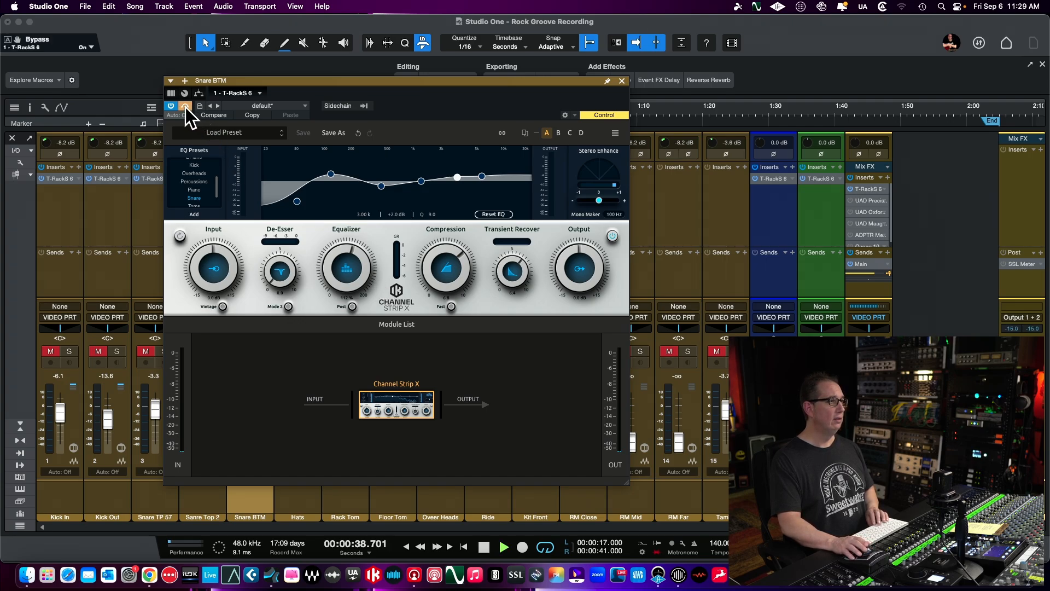
click(186, 107)
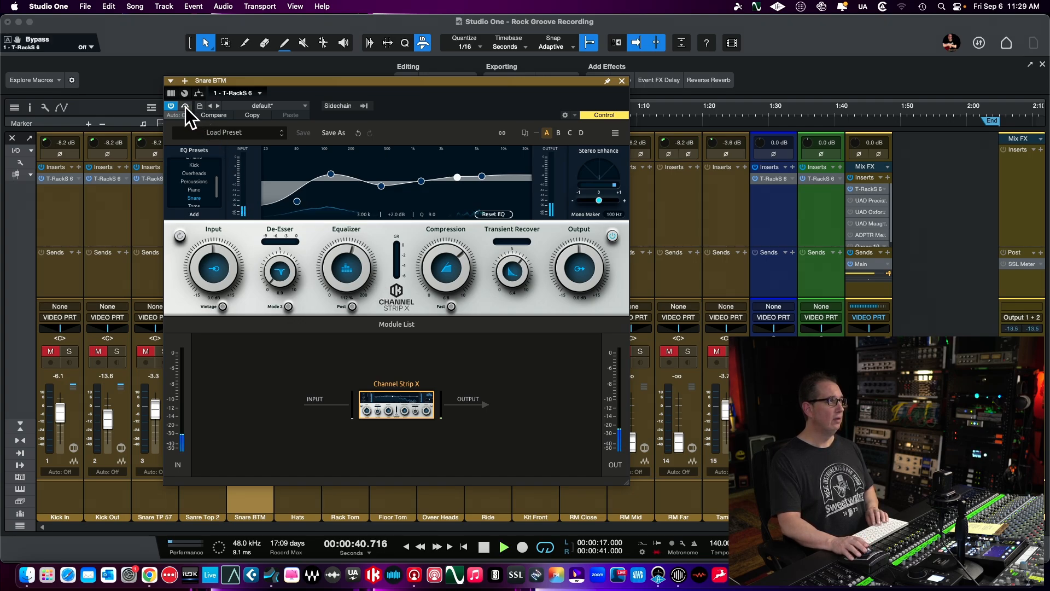
drag(564, 270, 560, 277)
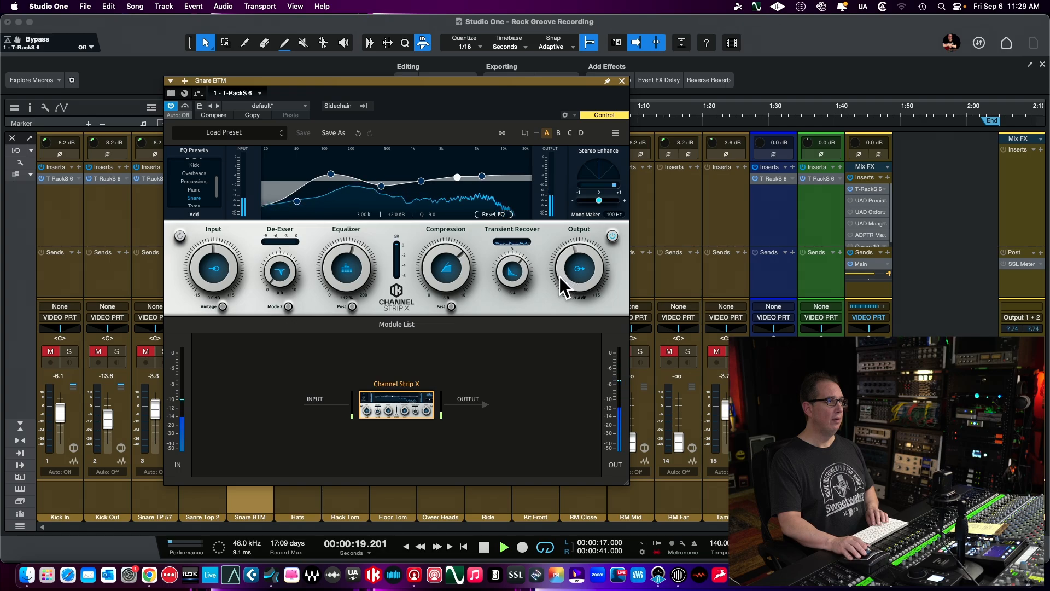
click(184, 107)
click(184, 107)
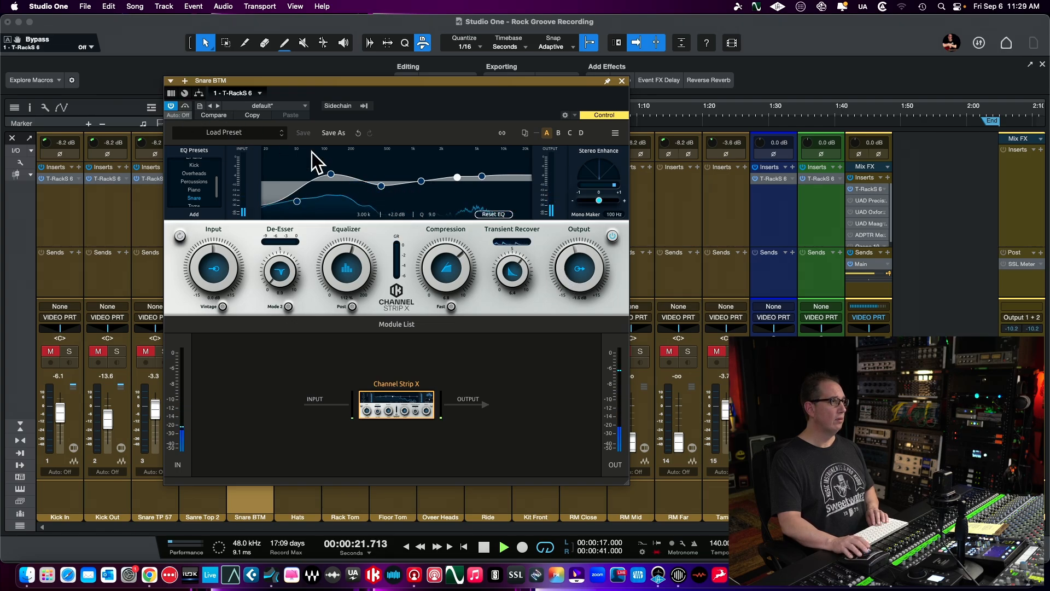
Step: Close the Snare BTM plug-in, unsolo the track, and lower its fader to -5.2 dB
click(622, 81)
click(261, 352)
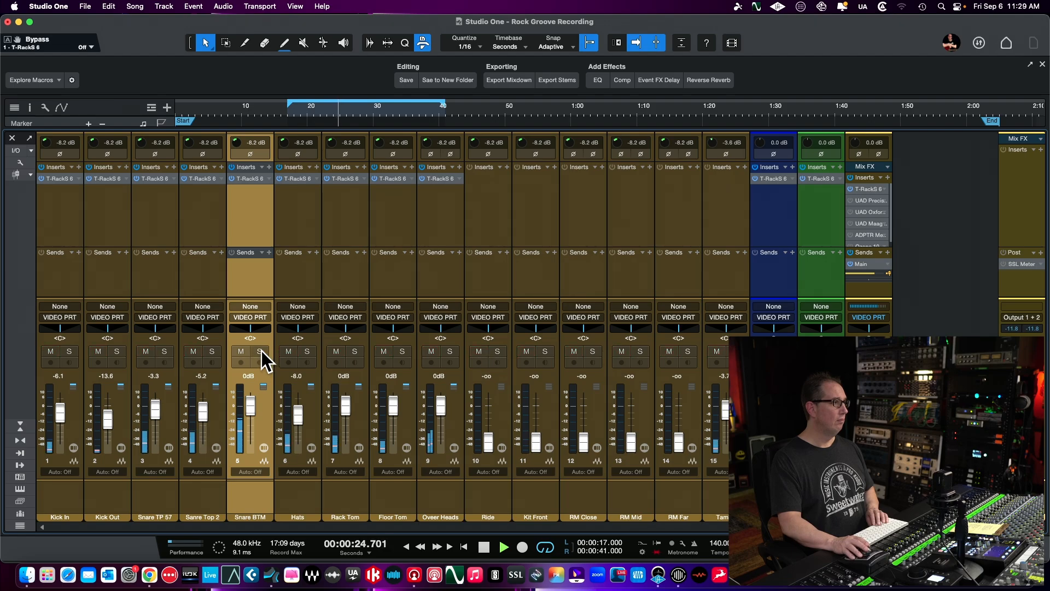
drag(246, 411, 247, 411)
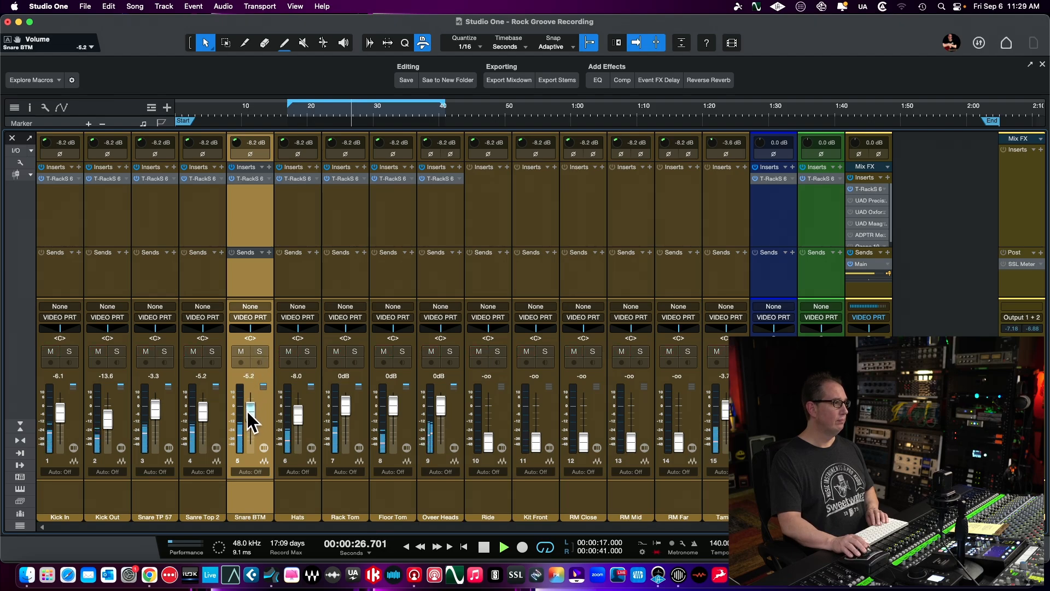
Step: Solo the Kick In, Kick Out, Snare TP 57, Snare Top 2 and Snare BTM tracks, and lower Snare BTM to -8.9 dB
click(70, 350)
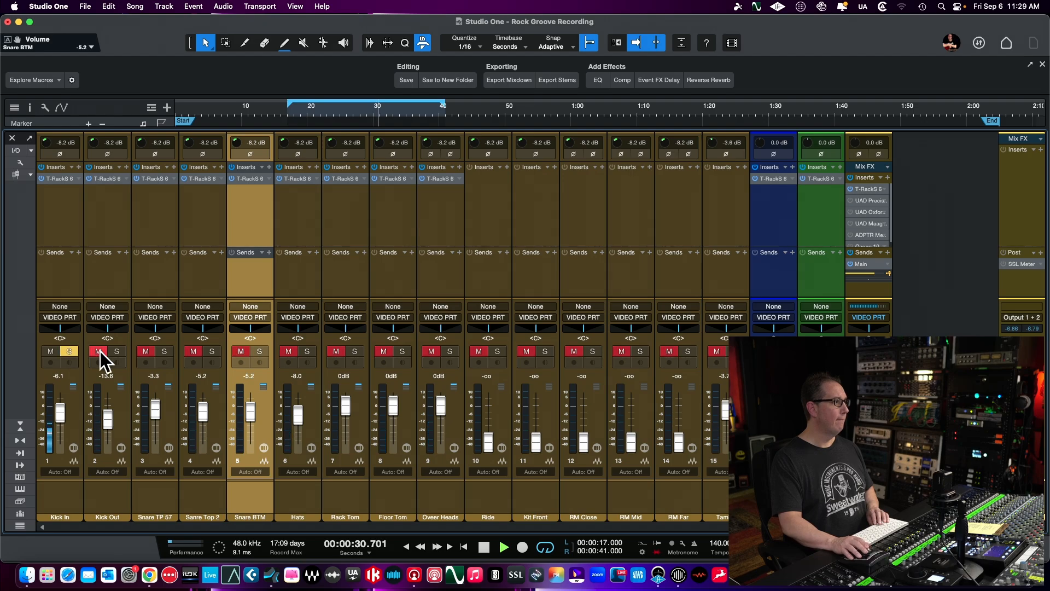
click(118, 351)
click(164, 351)
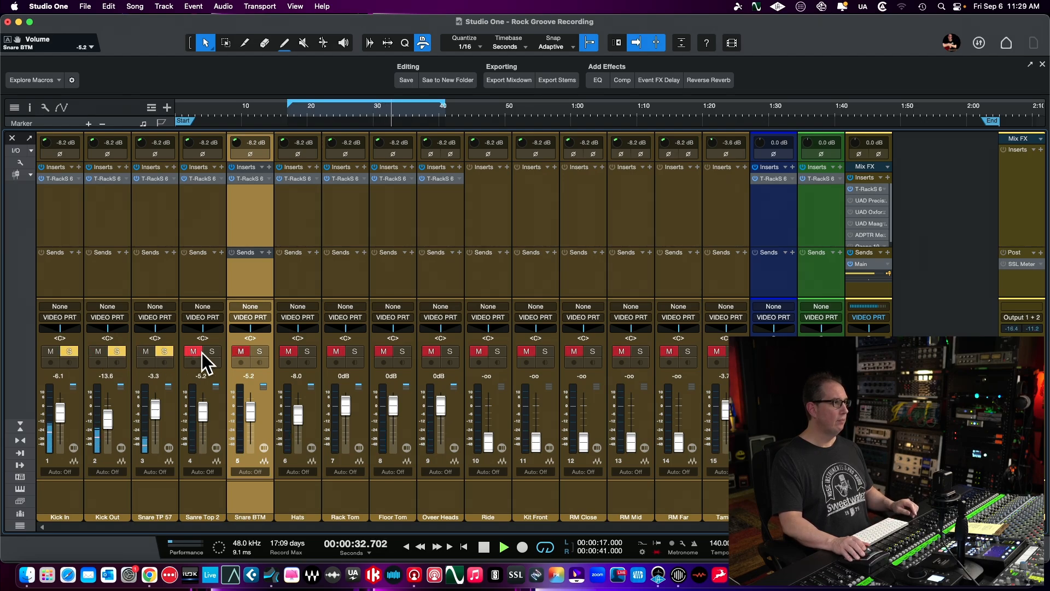
click(212, 352)
click(260, 352)
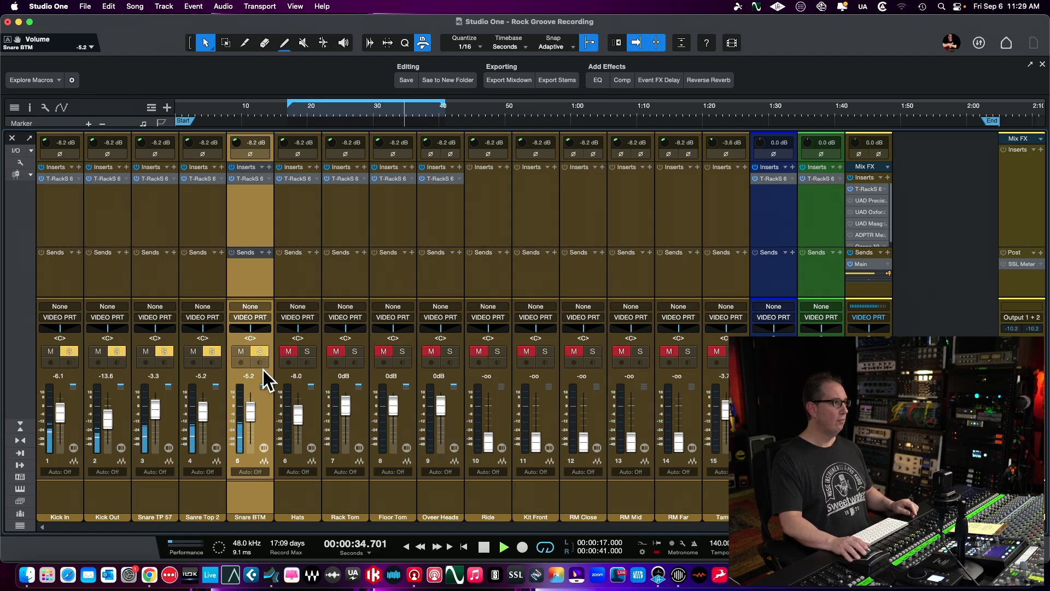
drag(250, 411, 252, 415)
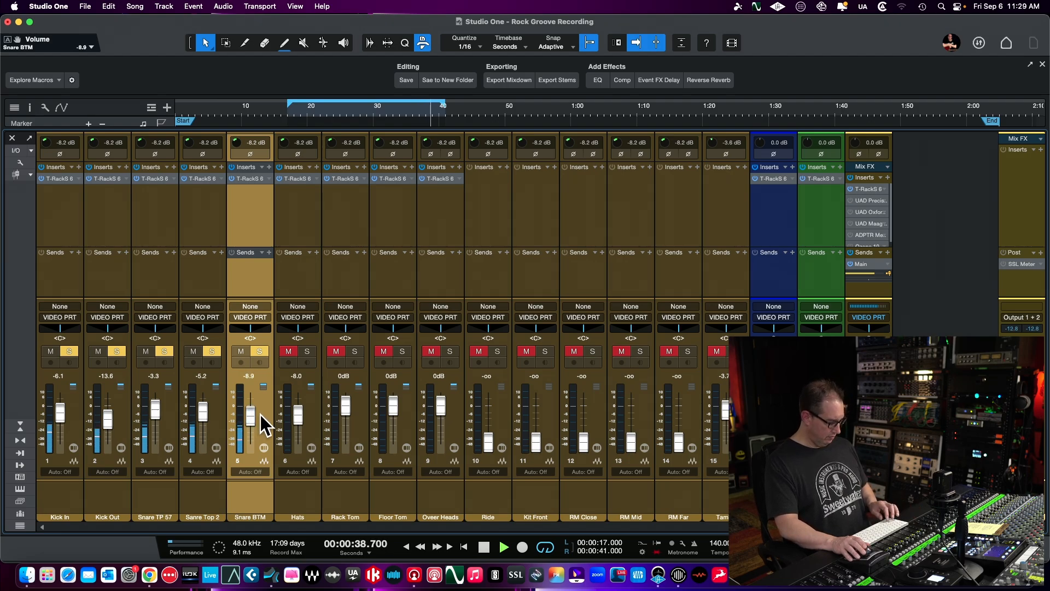
Step: Solo only the overheads track and open its T-RackS 6 insert
click(437, 493)
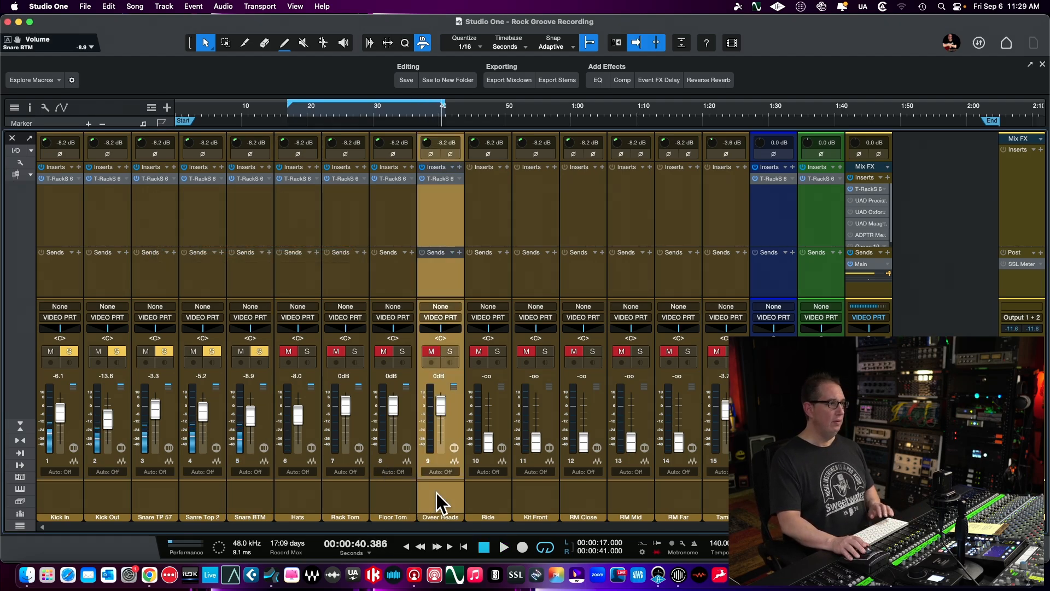
click(450, 351)
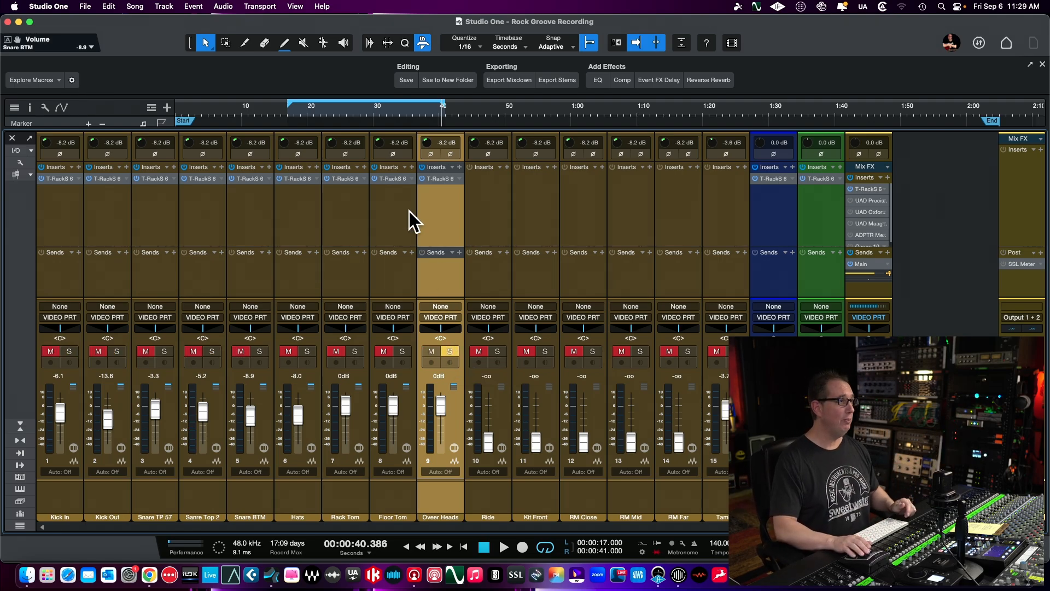
click(438, 183)
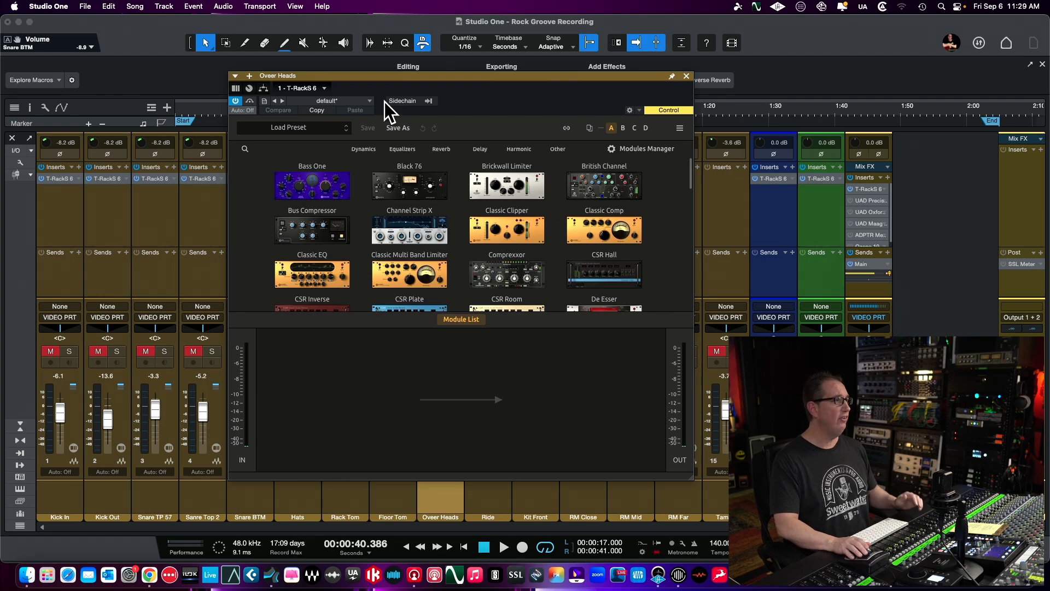
drag(388, 76, 232, 103)
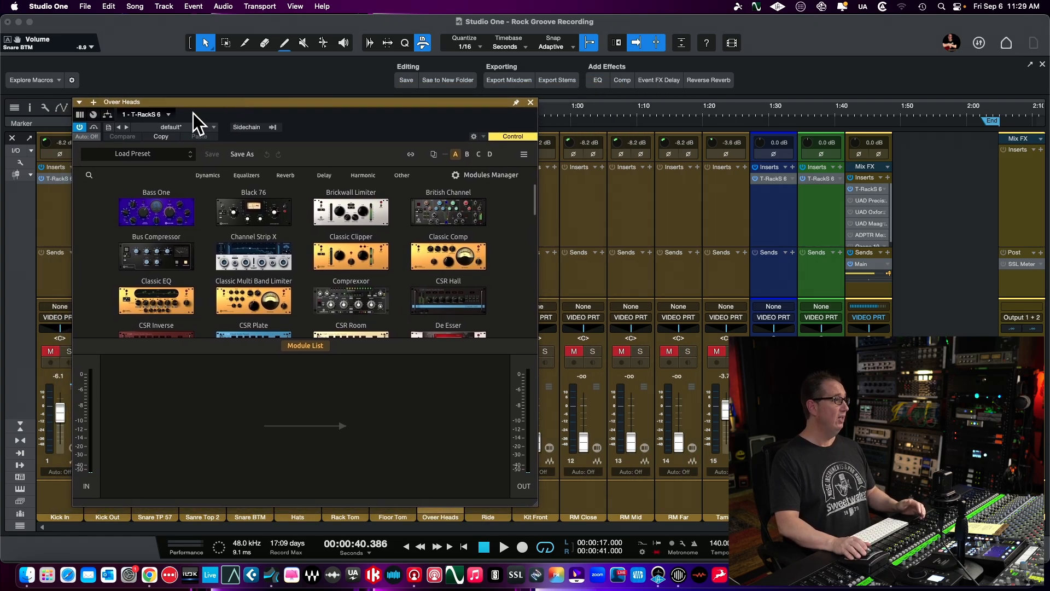
Step: Load the Overhead 1 preset from the Mixing > Drums presets of T-RackS 6 on the overheads track
click(131, 152)
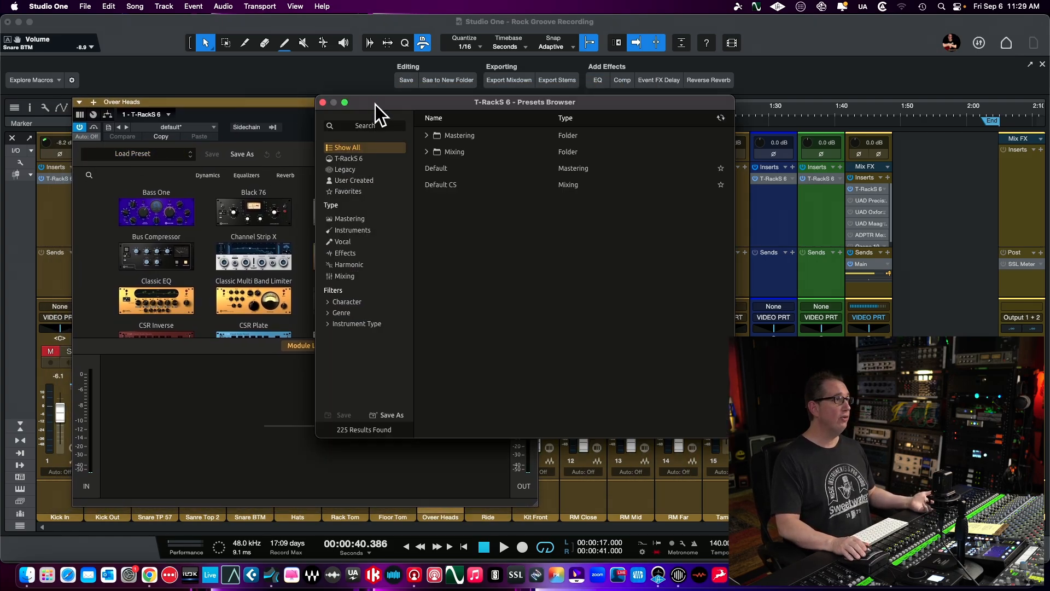
drag(375, 104, 245, 136)
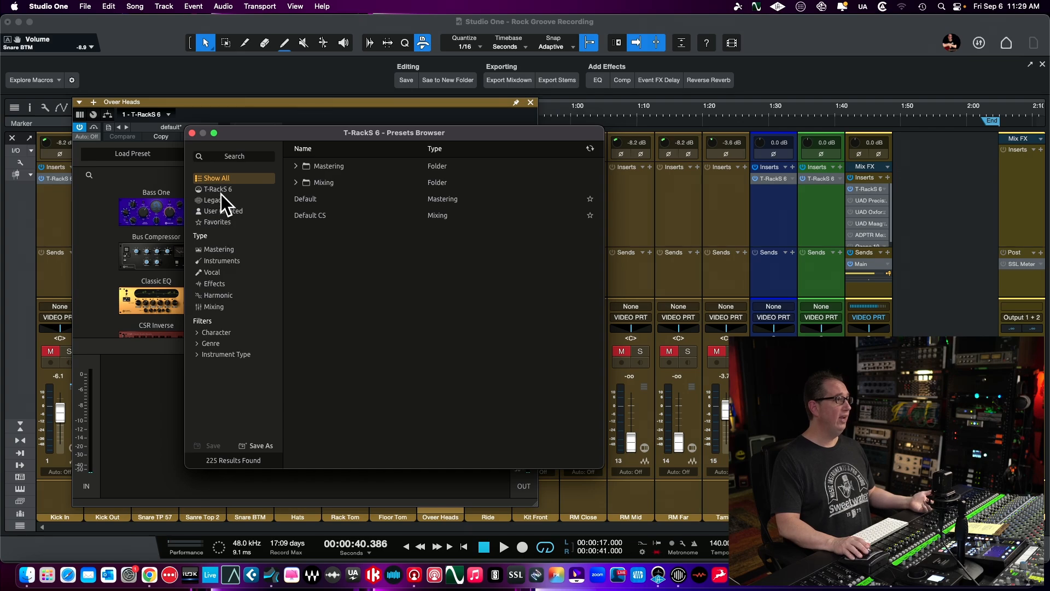
click(295, 182)
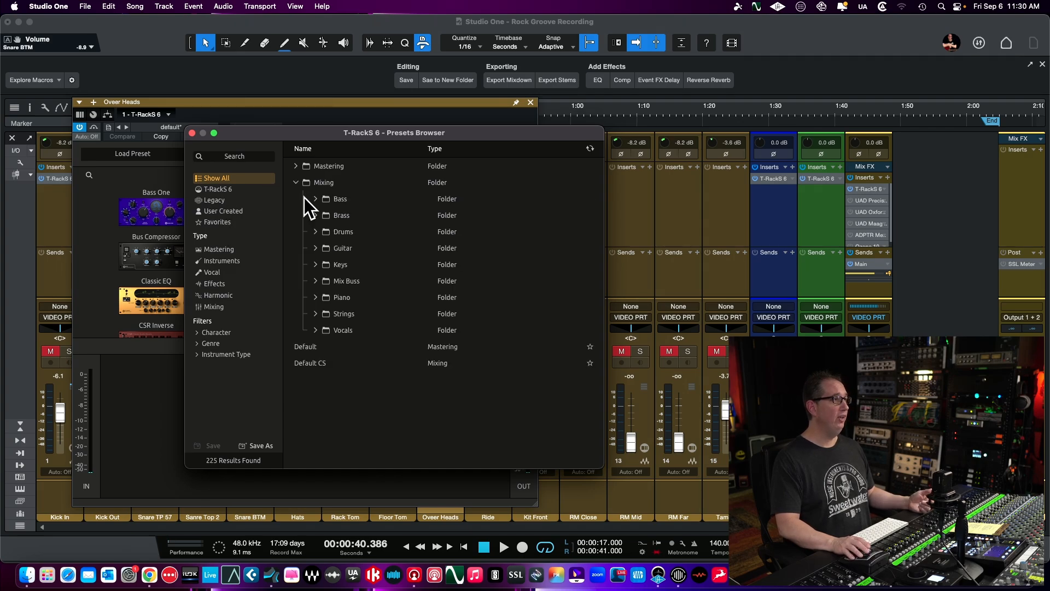
click(316, 231)
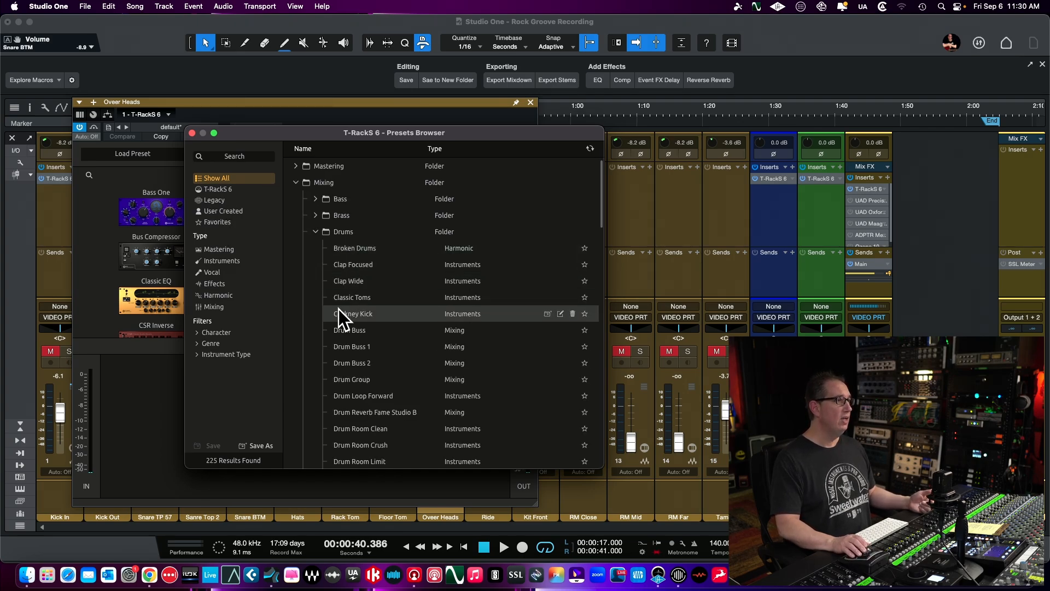
scroll(339, 309, down, 6)
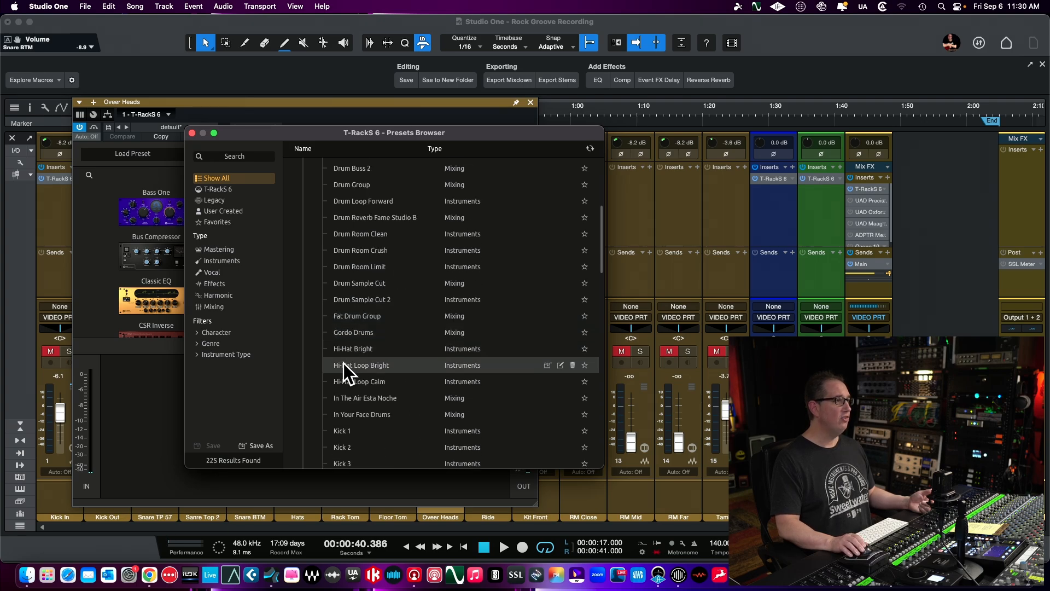
scroll(344, 363, down, 4)
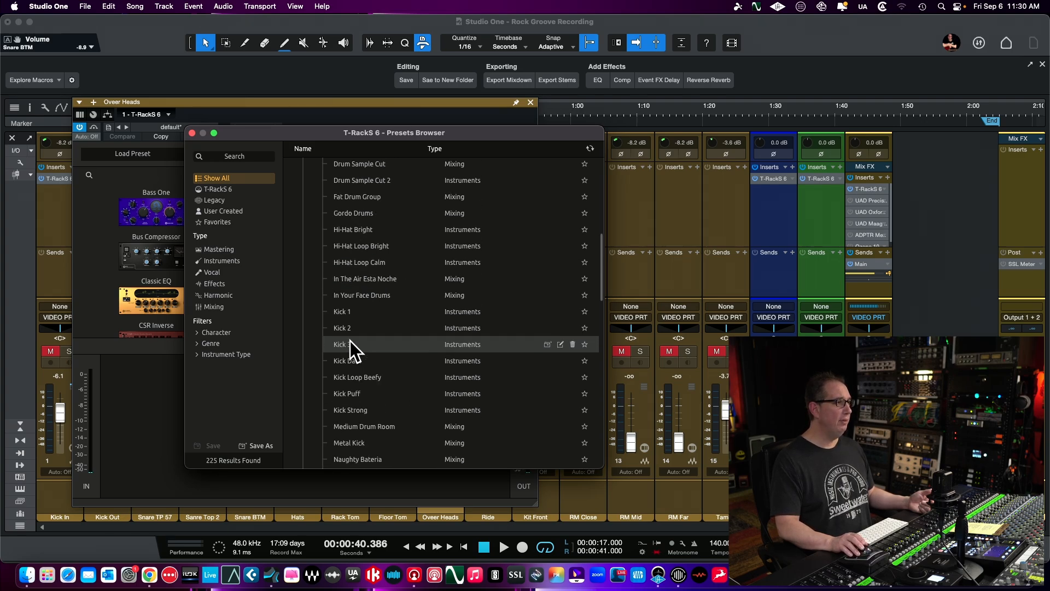
scroll(350, 340, down, 3)
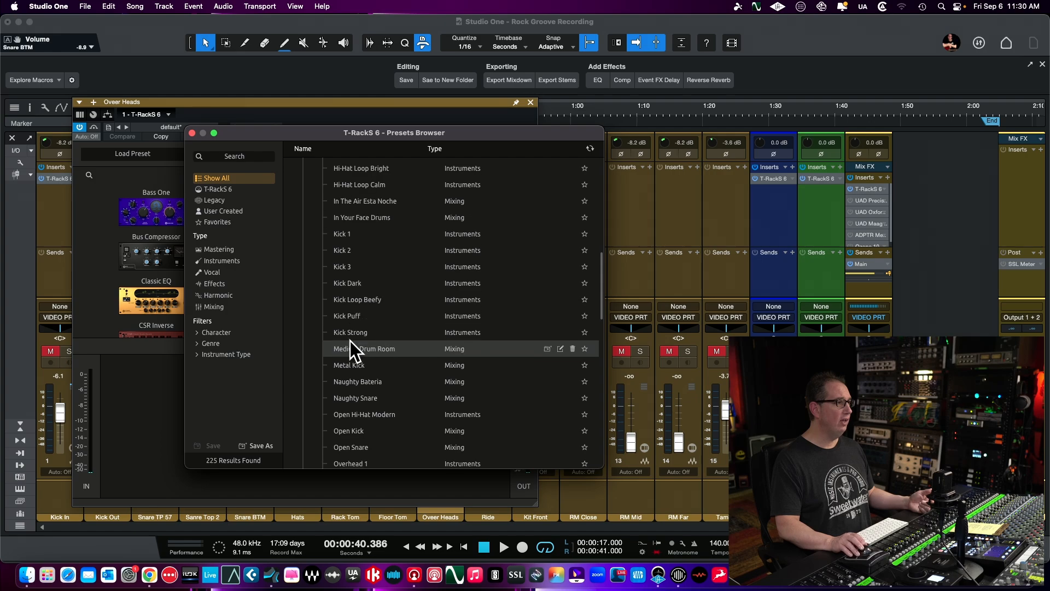
scroll(350, 340, down, 3)
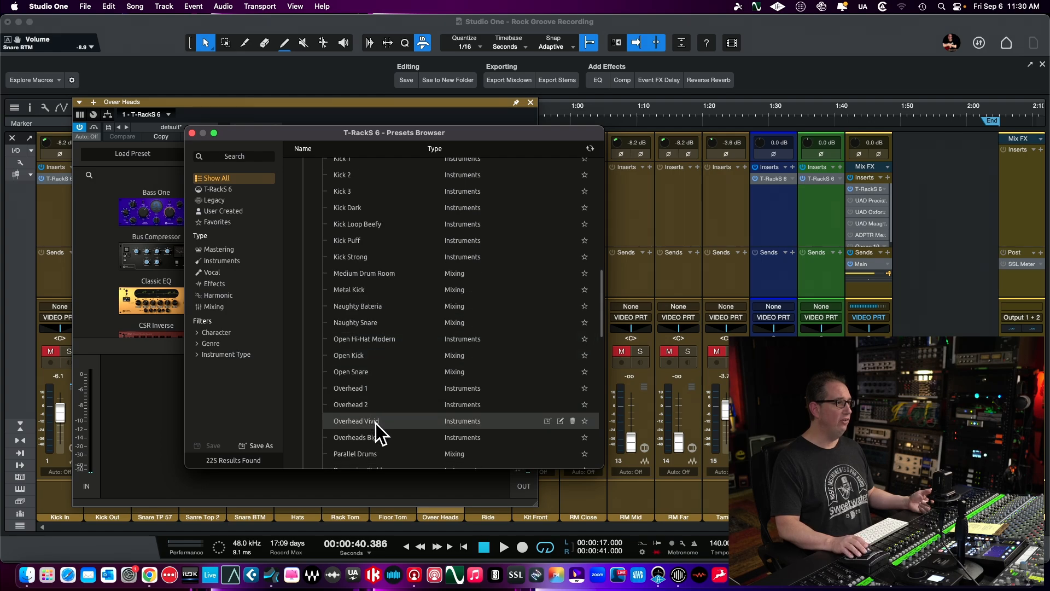
click(372, 390)
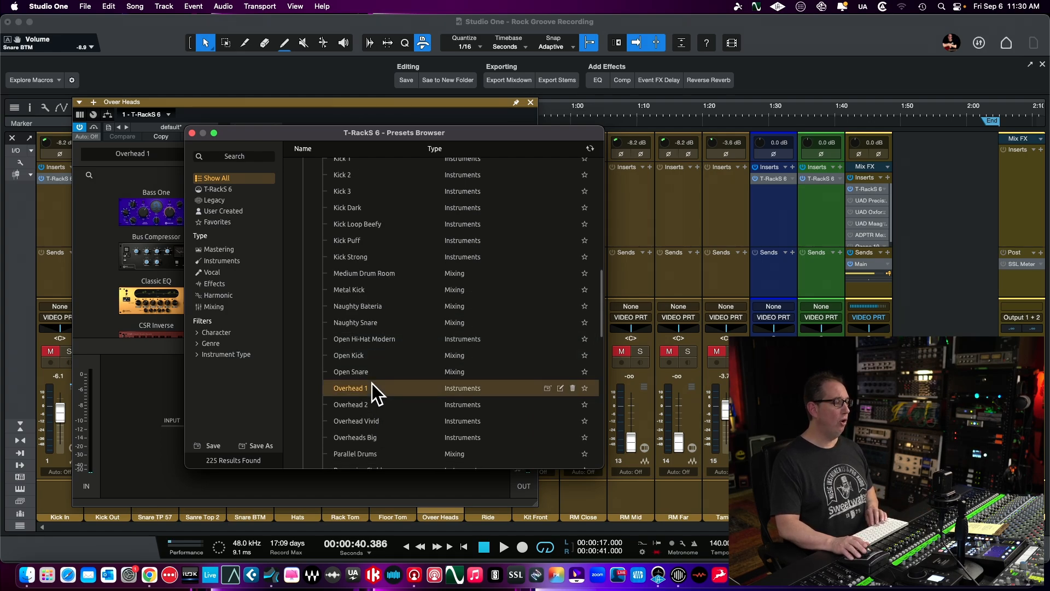
Step: Audition the Overhead 2, Overhead Vivid and Overheads Big presets during playback, and return to Overhead 1
key(space)
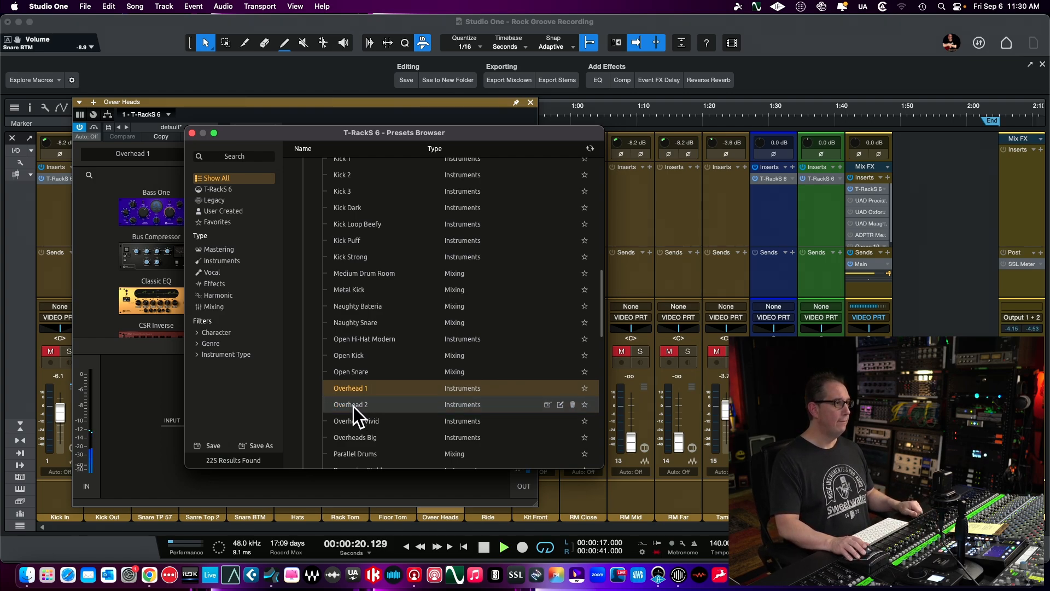
click(383, 404)
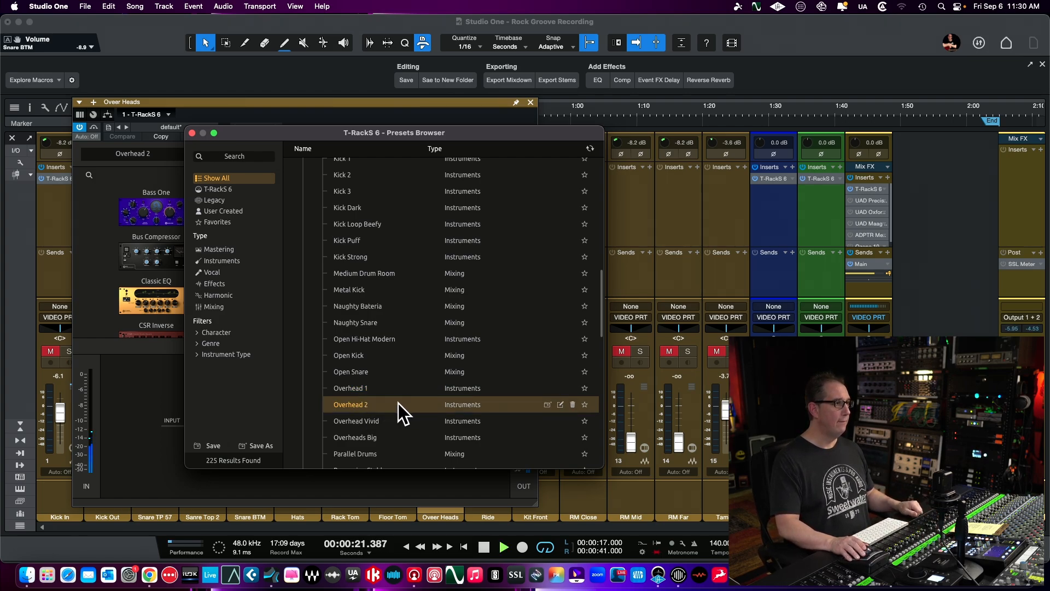
click(376, 422)
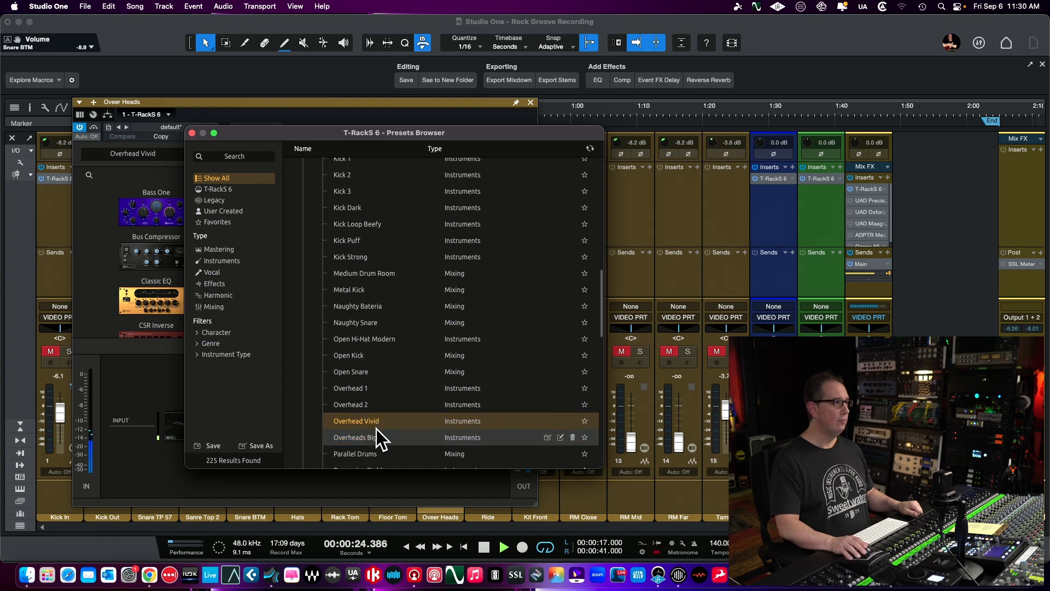
click(373, 437)
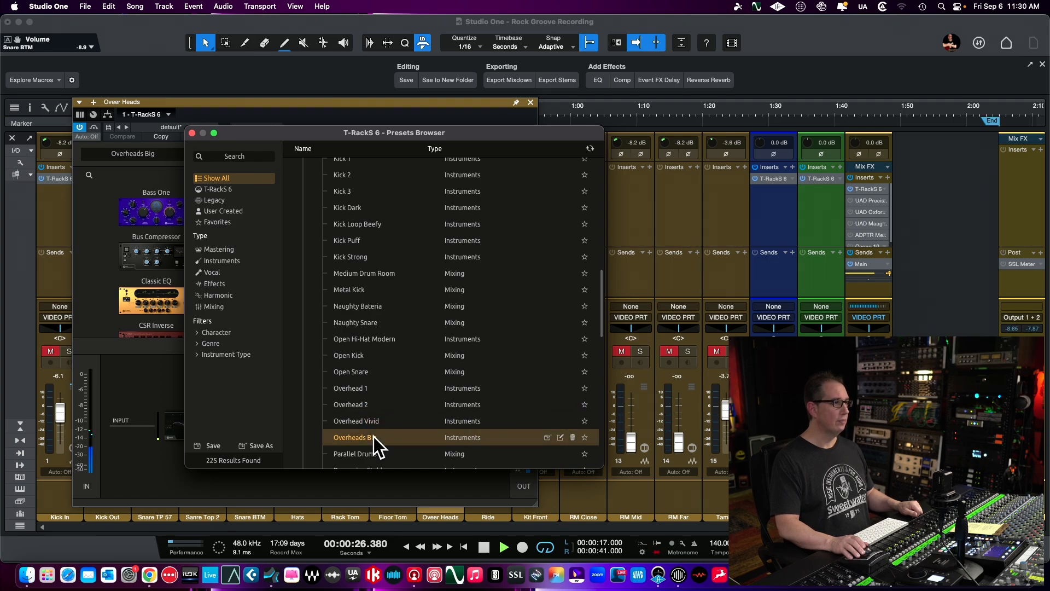
click(373, 387)
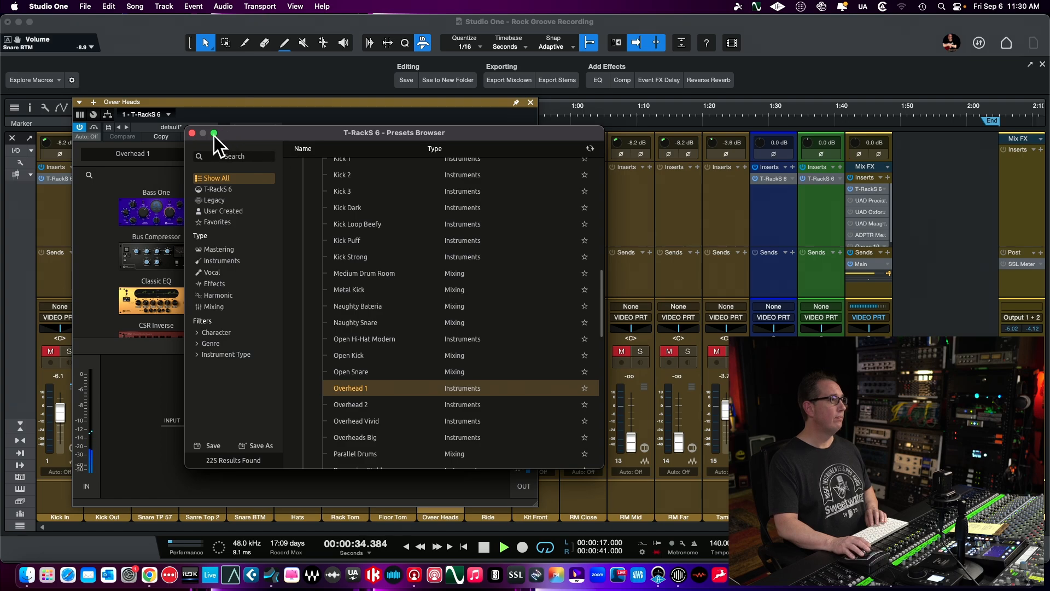
key(space)
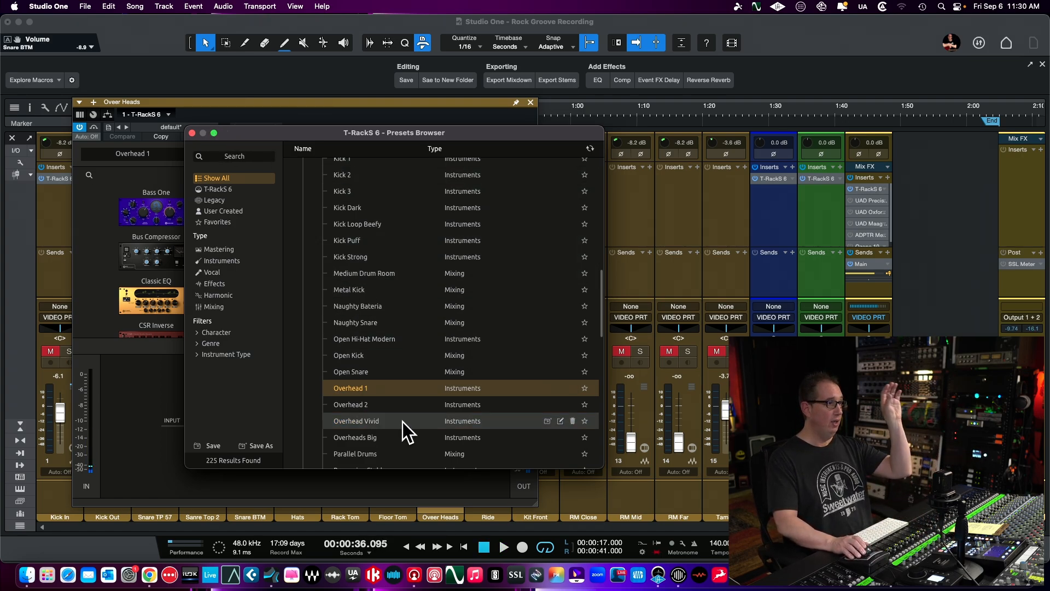
Step: Close the preset browser and overheads plug-in, and pull the Tambo fader fully down during playback
click(192, 133)
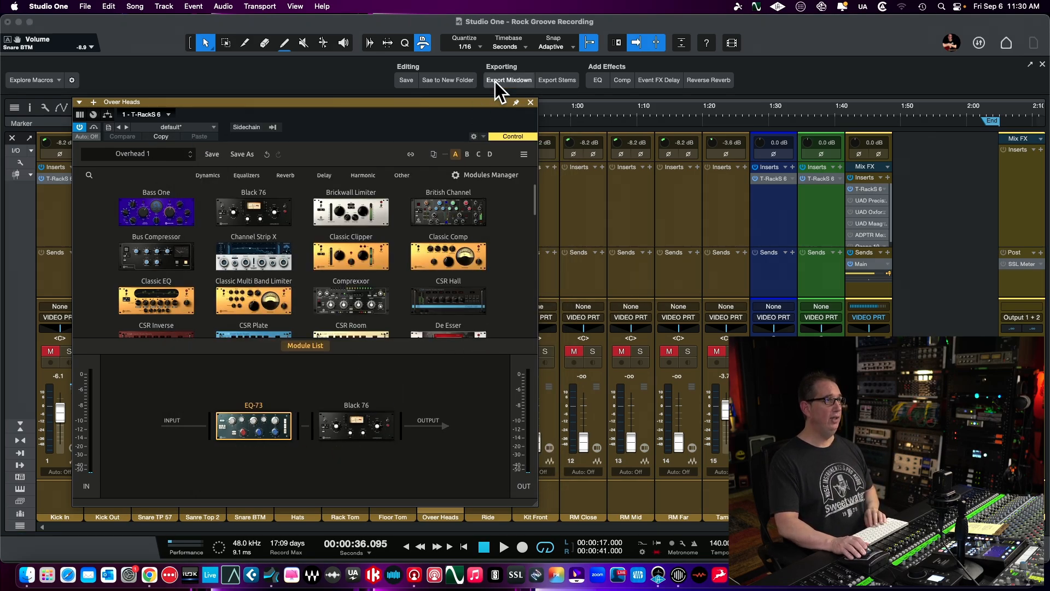
click(532, 102)
click(450, 350)
key(space)
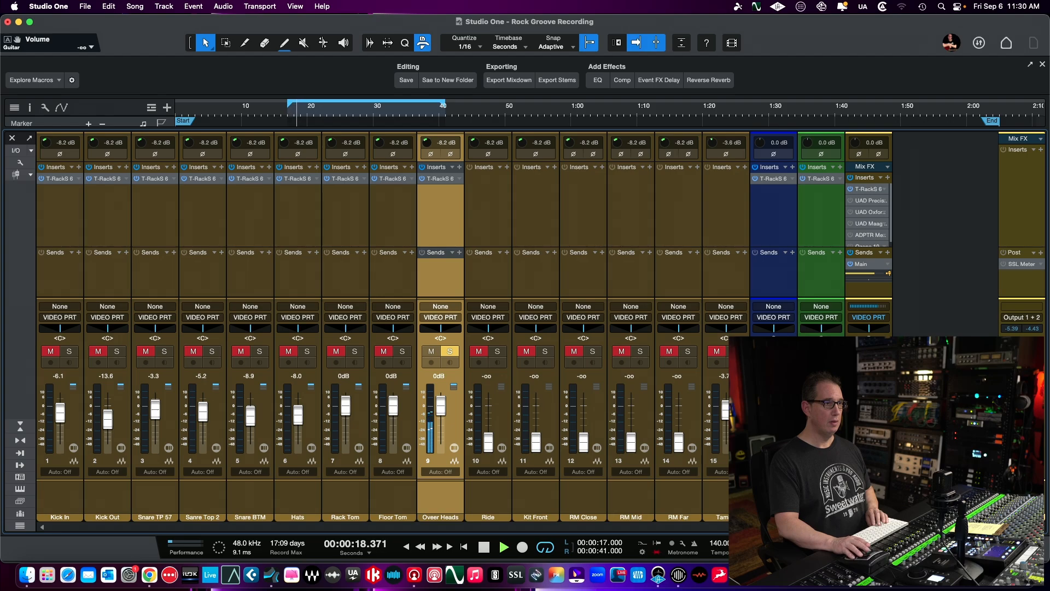
drag(725, 408, 724, 459)
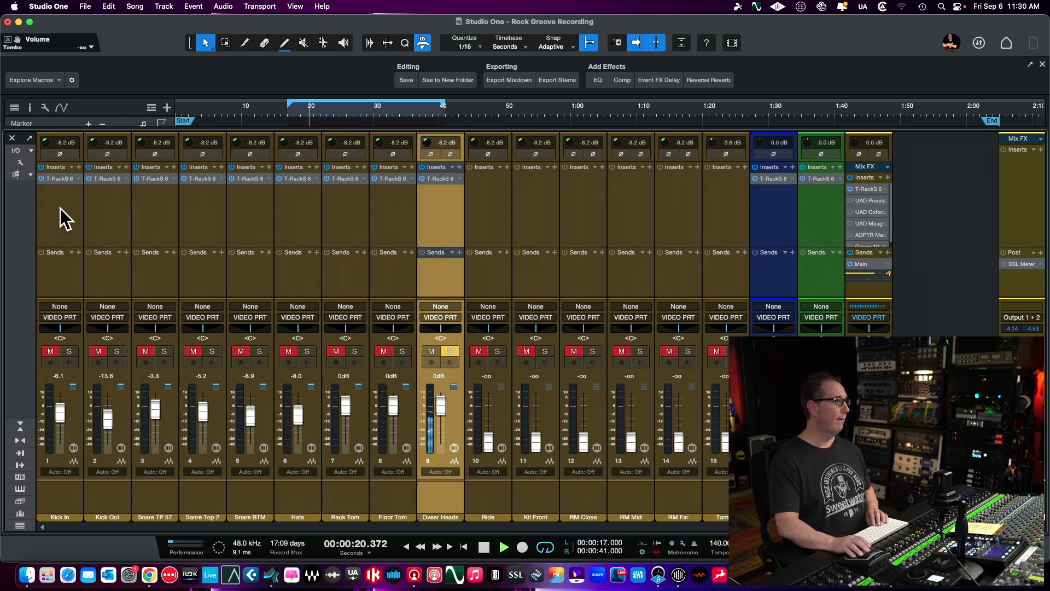
Step: Unsolo the overheads, pull the Floor Tom, Rack Tom and Hats faders fully down, and lower the overheads to -1.8 dB
click(452, 353)
drag(394, 408, 395, 441)
drag(346, 405, 393, 442)
click(299, 414)
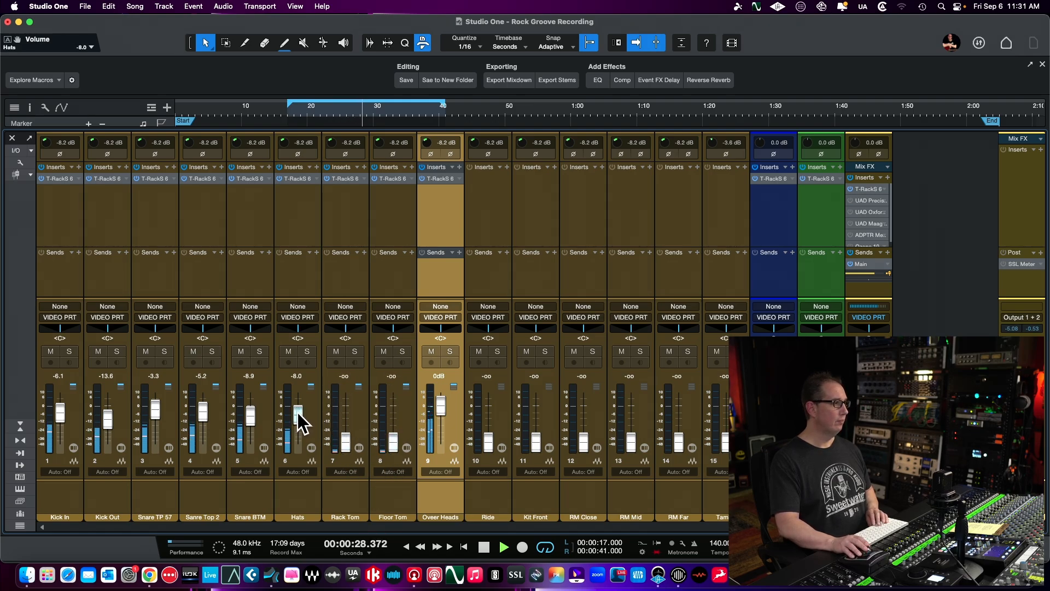
drag(298, 413, 298, 442)
drag(445, 402, 441, 409)
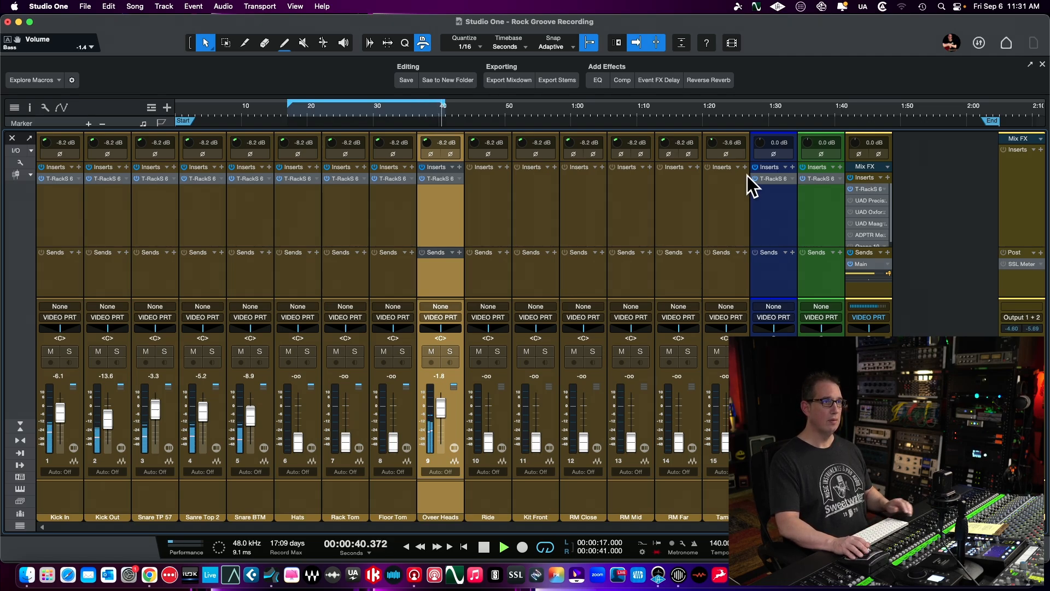
Step: Add the Bass One module to the bass track's T-RackS 6 chain and display the module's controls
click(770, 180)
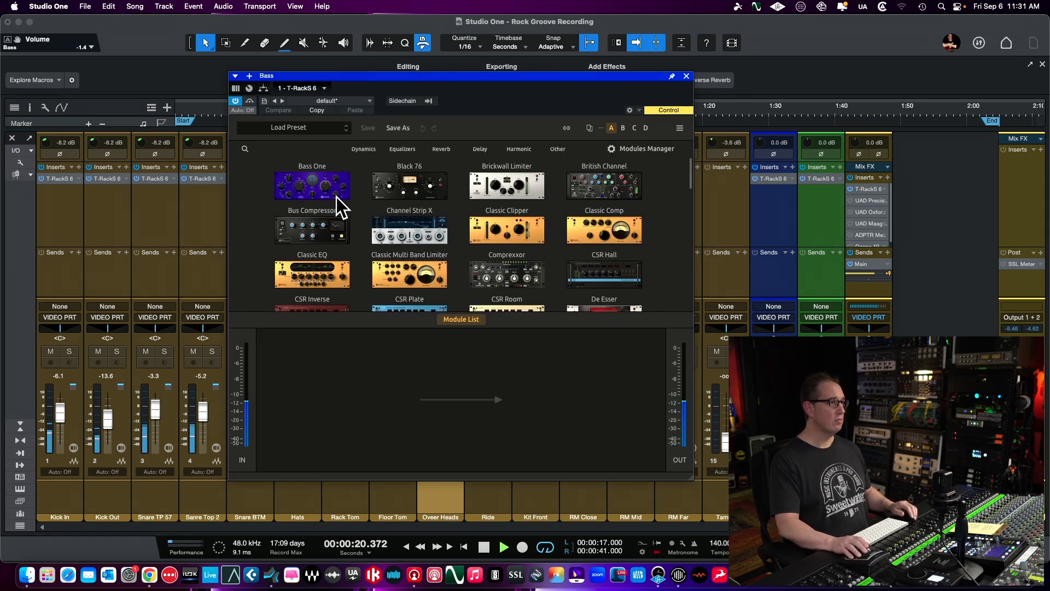
drag(315, 187, 468, 369)
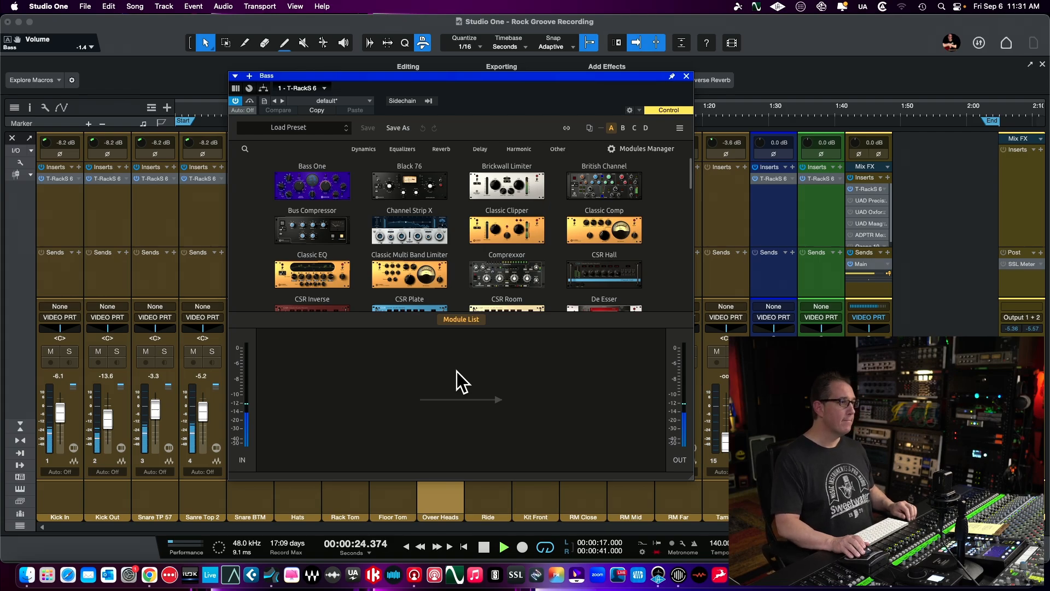
drag(408, 77, 294, 53)
drag(349, 346, 346, 370)
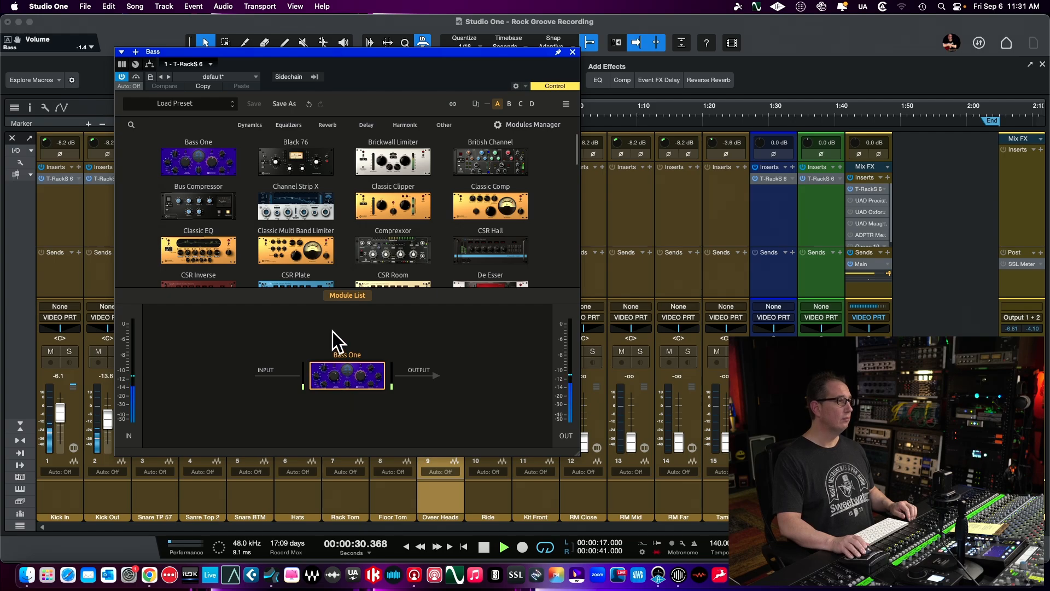
click(349, 296)
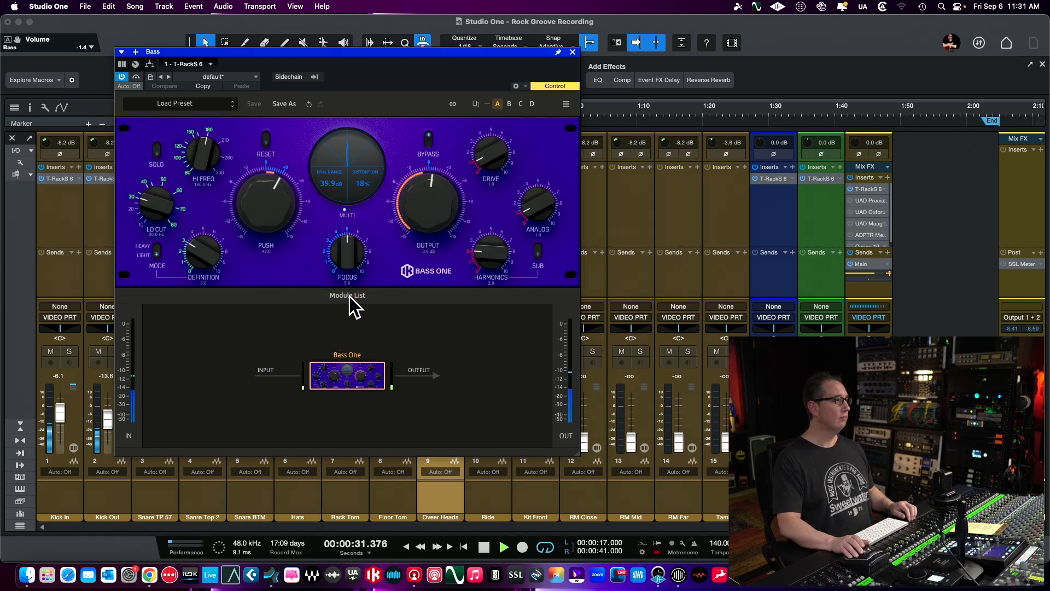
click(194, 109)
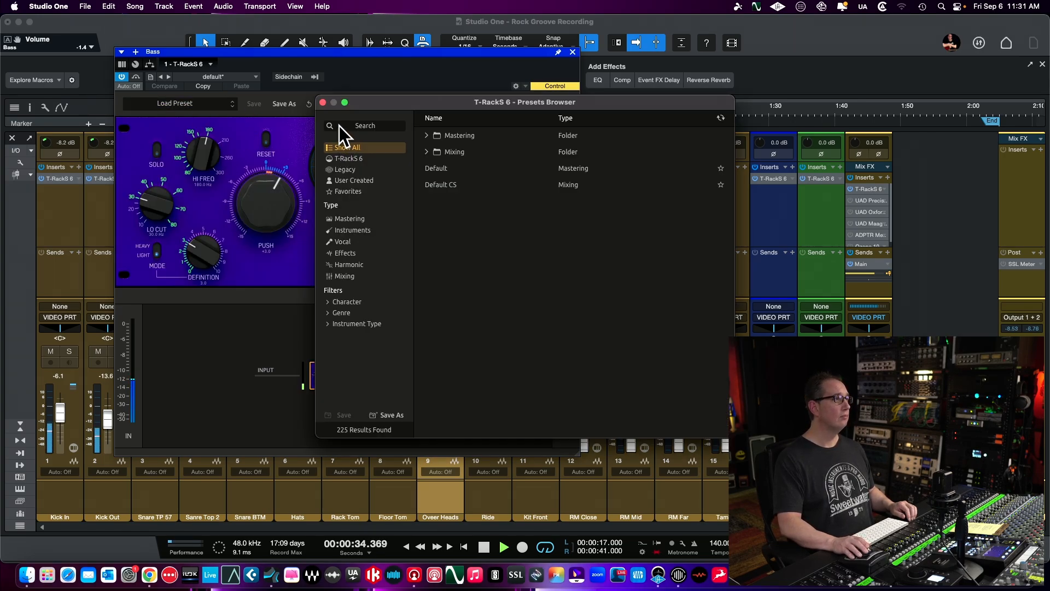
click(322, 103)
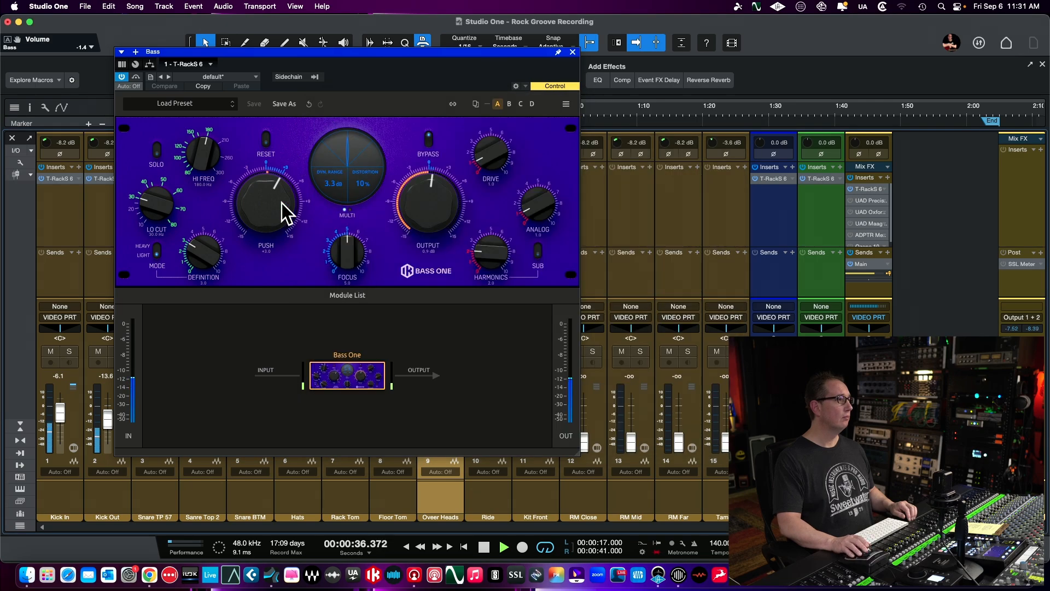
Step: Adjust Bass One's Hi Freq, Lo Cut and Definition, setting Push to +7.7 and Focus to 6.0
drag(266, 201, 263, 204)
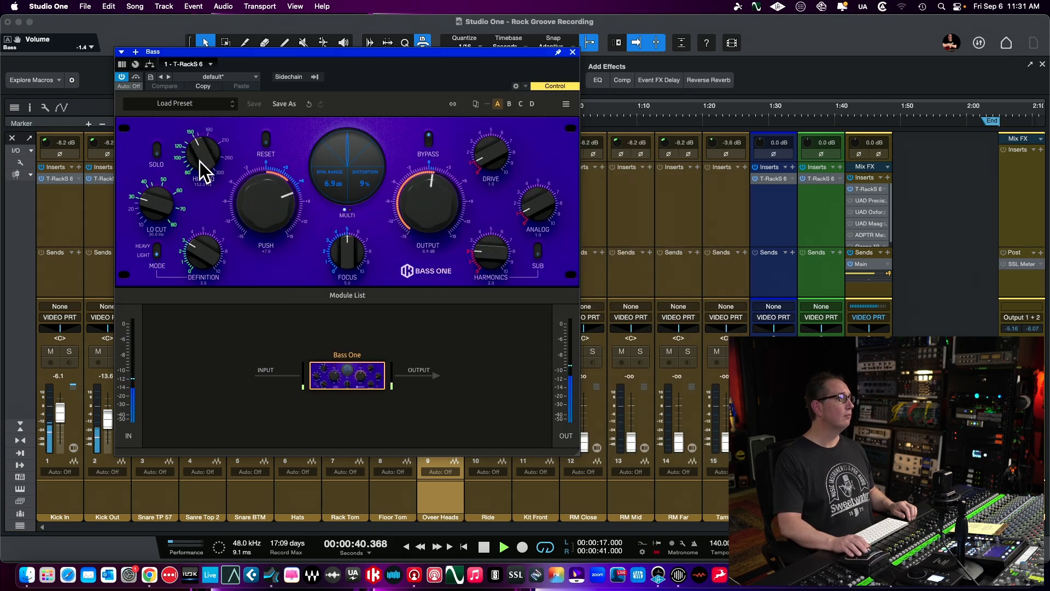
drag(199, 162, 251, 186)
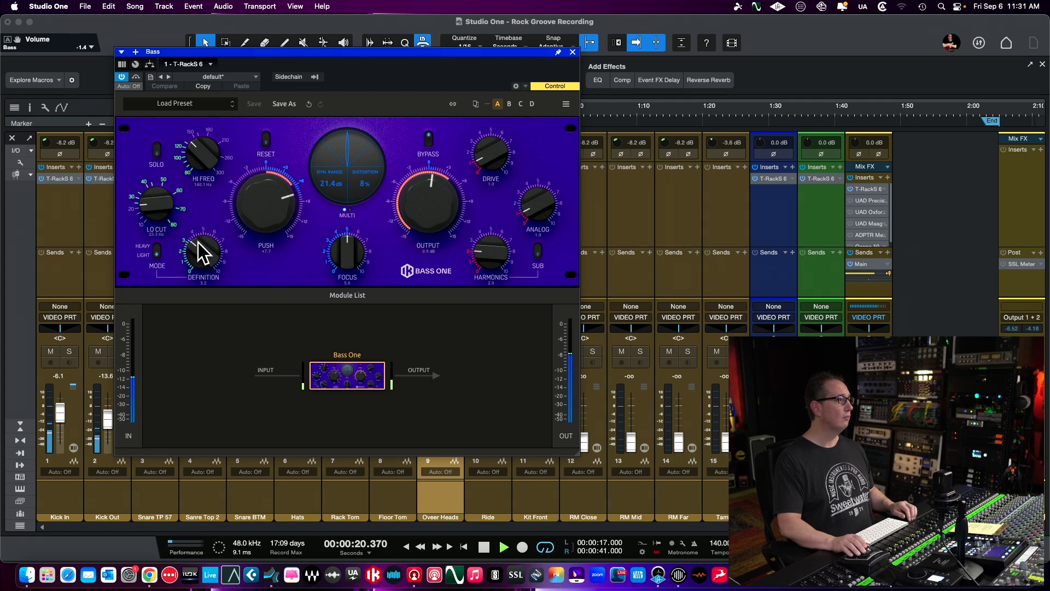
drag(199, 253, 202, 248)
drag(335, 251, 335, 246)
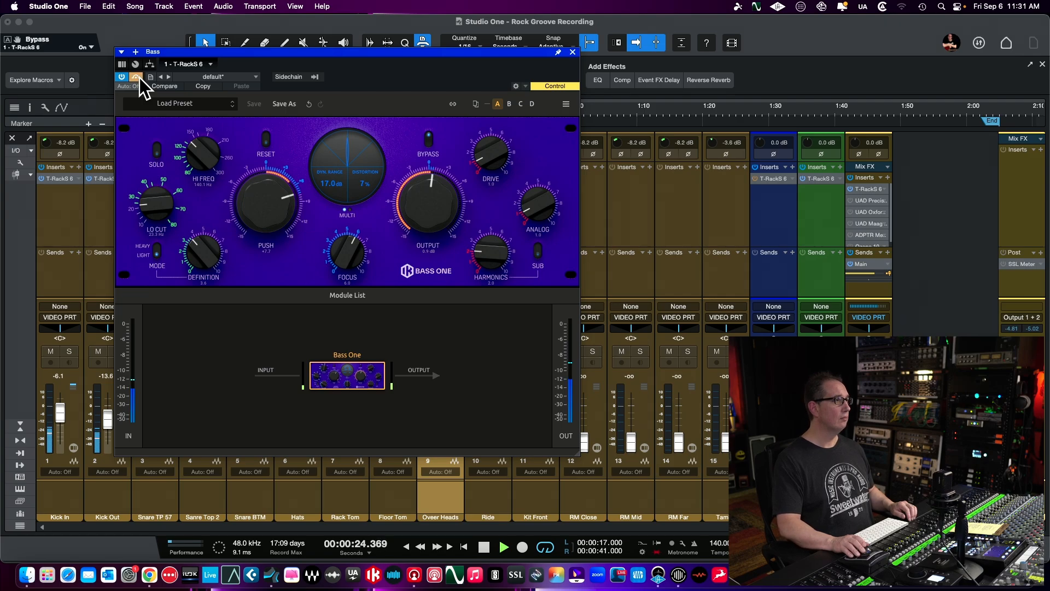
Step: Set Bass One's Drive to 2.0, Analog to 1.7 and Harmonics to 2.4, and compare the sound with the plug-in bypassed
drag(482, 152, 484, 149)
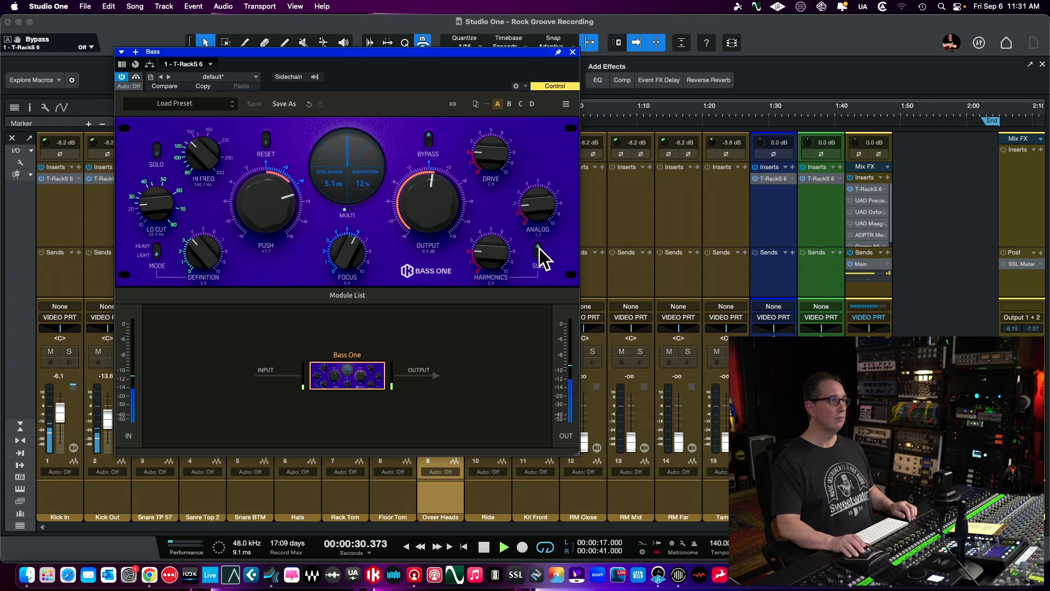
drag(489, 254, 489, 248)
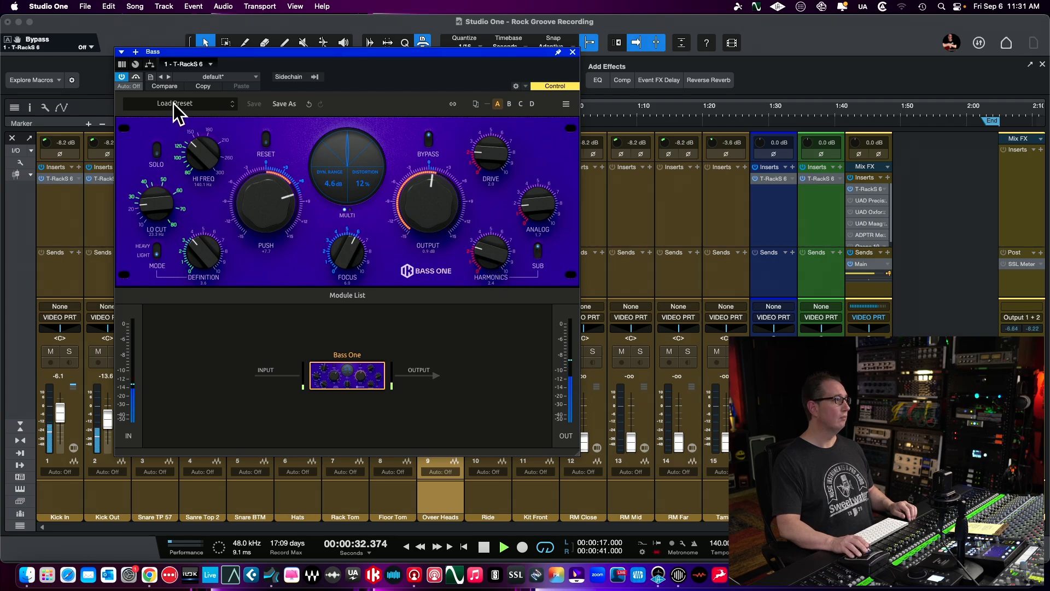
click(136, 77)
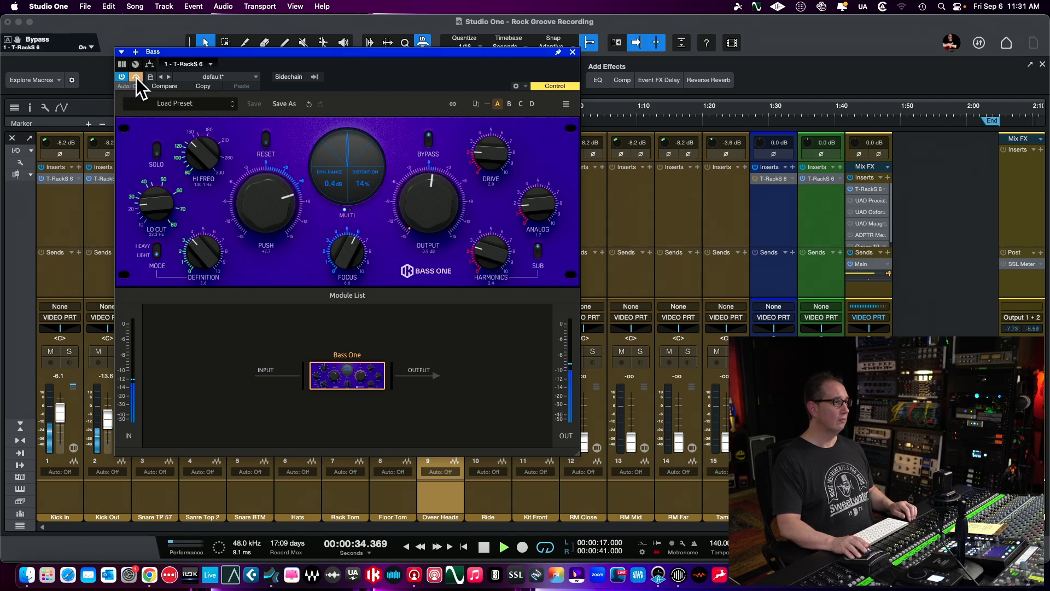
click(137, 77)
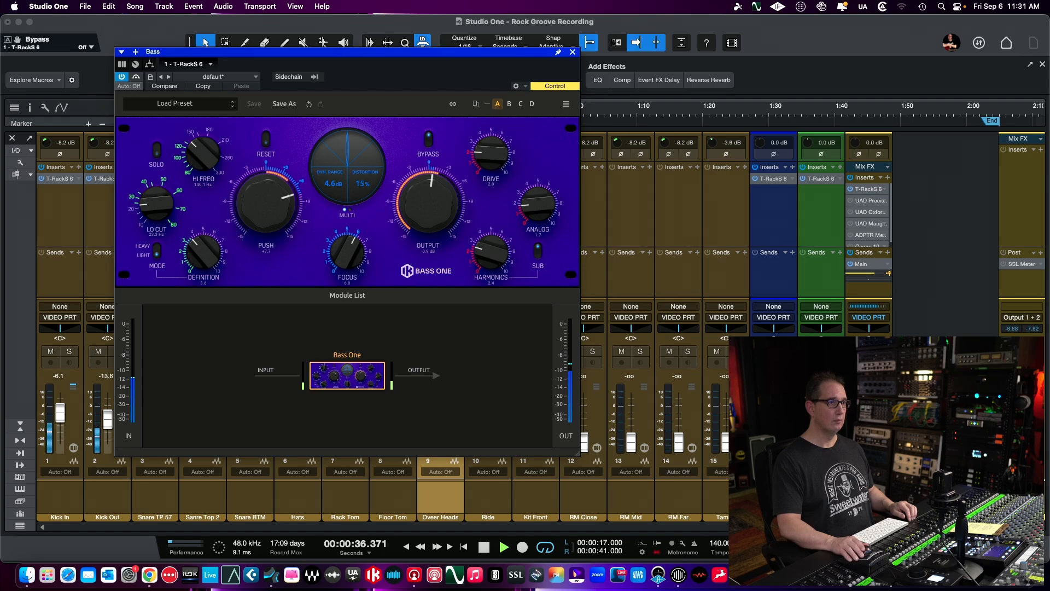
Step: Refine Bass One with the bass soloed, raising Drive to 2.9, Analog to 2.7, Focus, Push and Definition, and compare against bypass before unsoloing
click(783, 352)
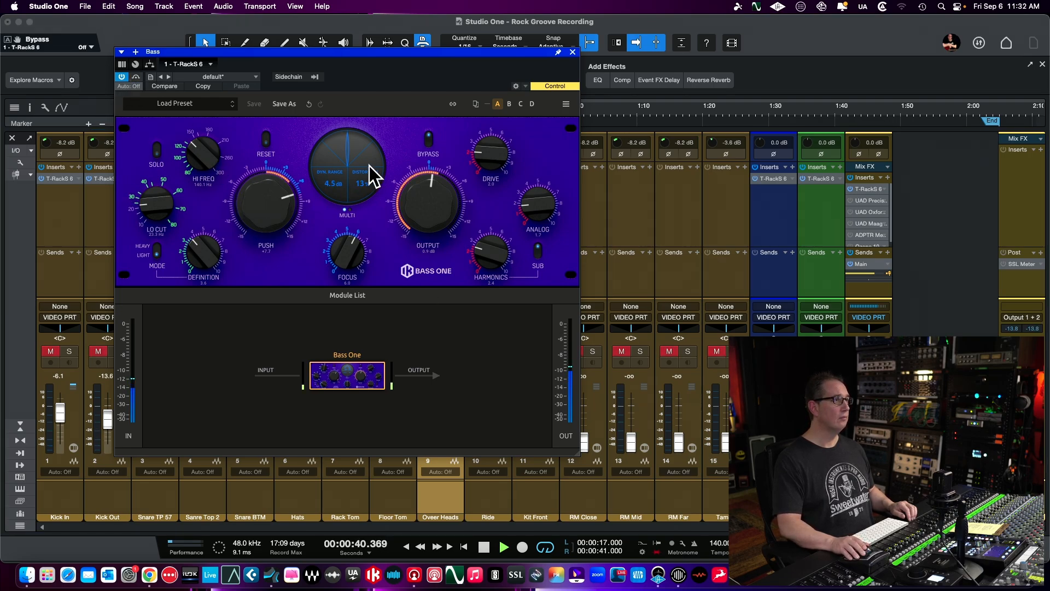
drag(478, 159, 486, 152)
drag(537, 198, 536, 194)
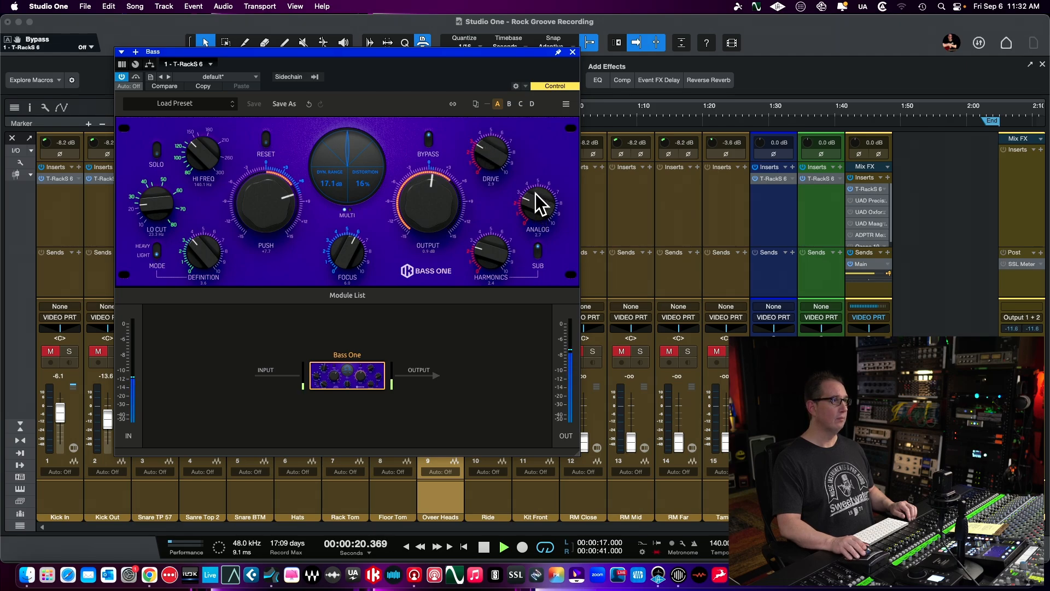
drag(340, 248, 324, 239)
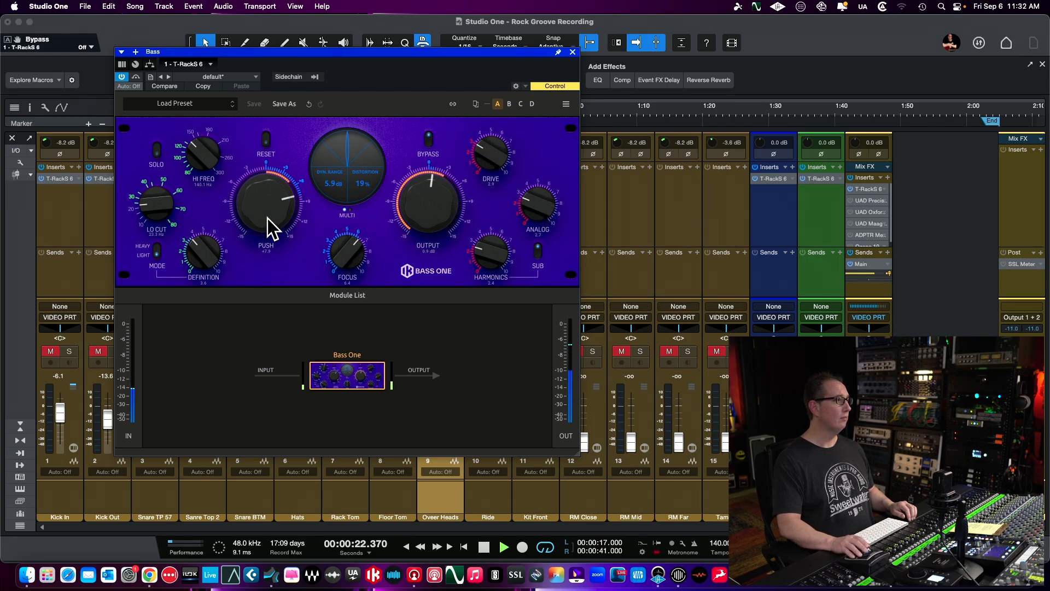
drag(205, 248, 192, 247)
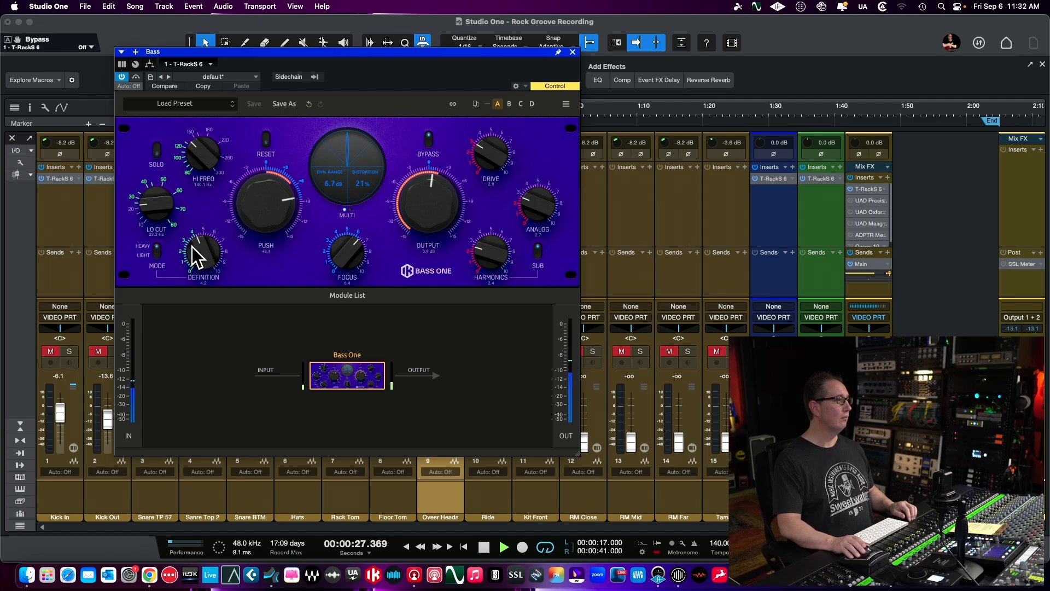
click(134, 77)
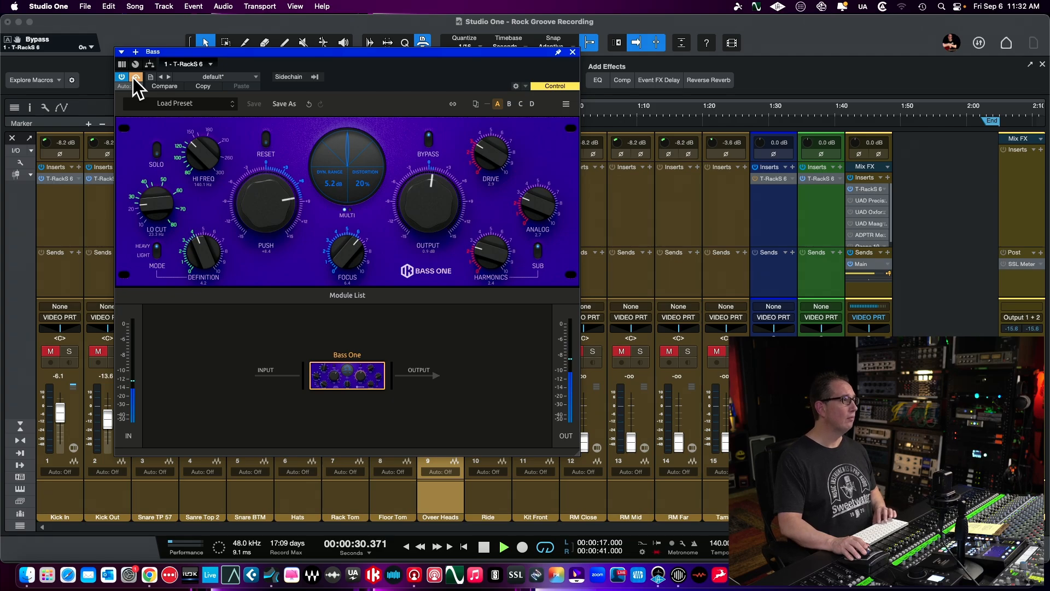
click(134, 77)
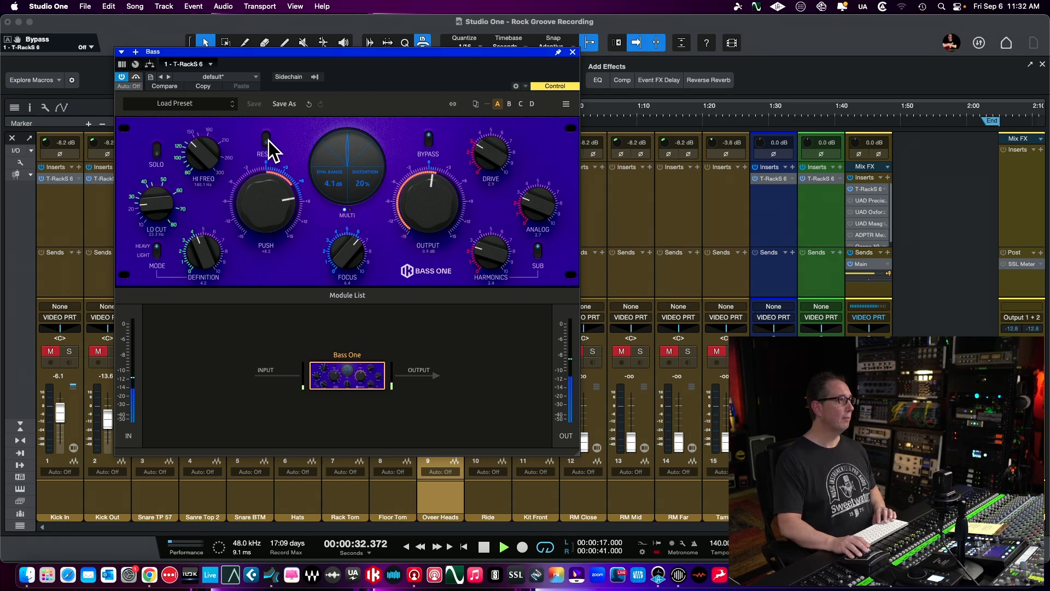
click(783, 351)
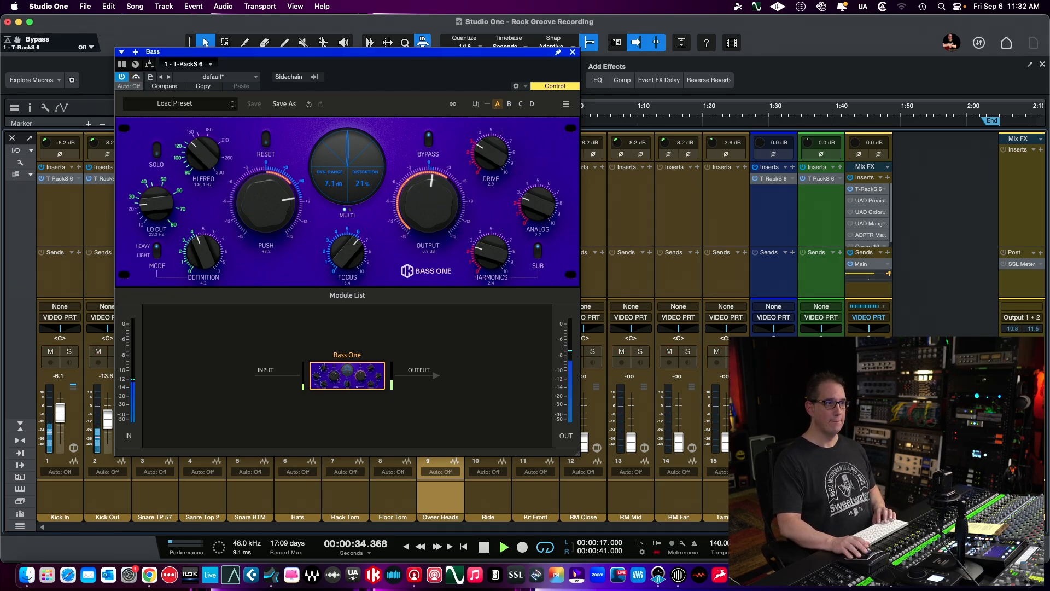
Step: Set the Bass fader to -4.2 dB, close its plug-in, and lower the overheads to about -8.9 dB
click(774, 413)
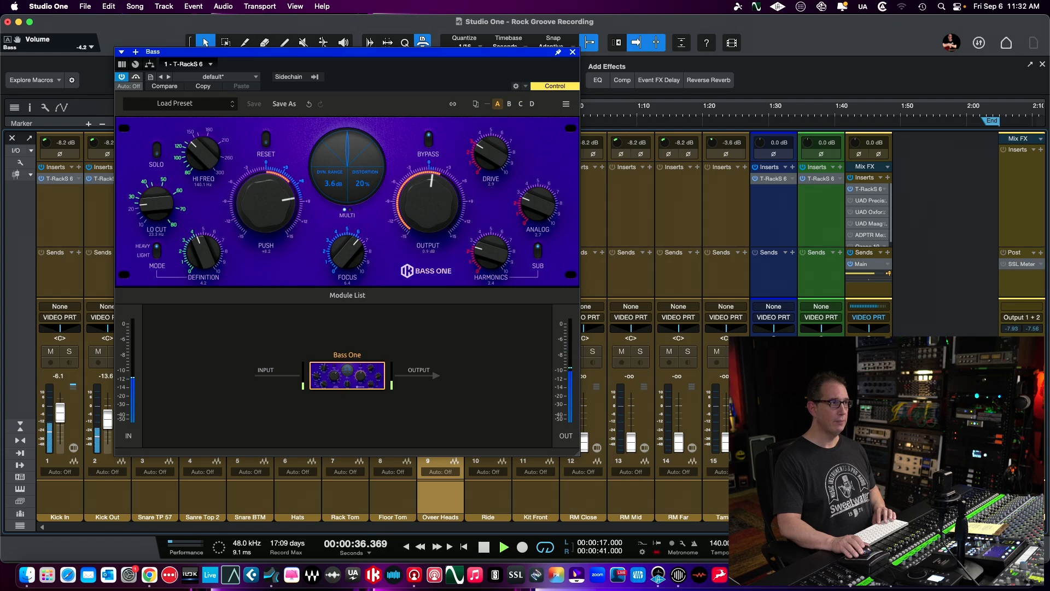
click(571, 53)
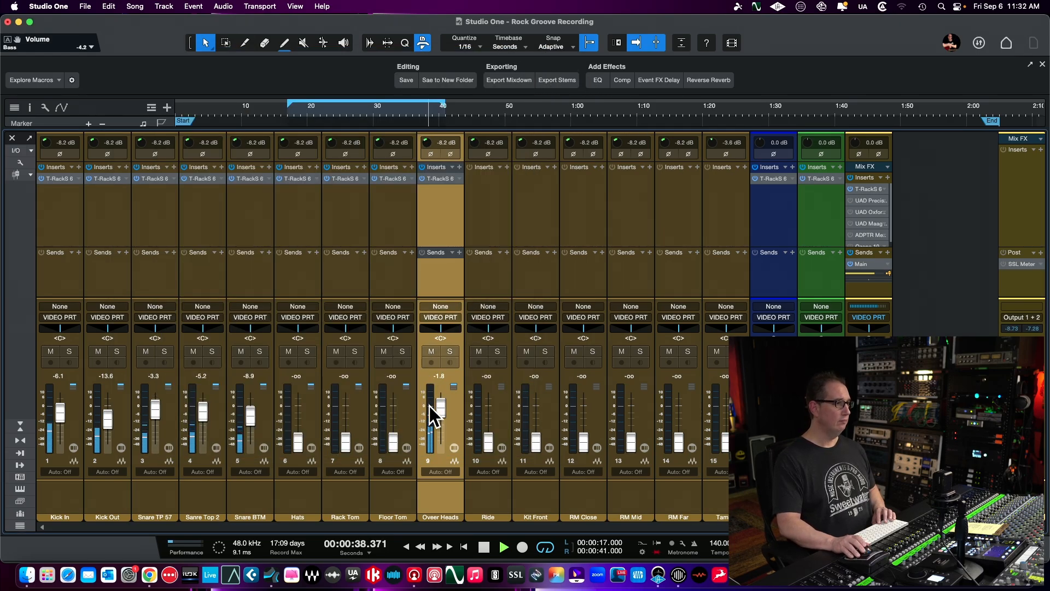
drag(437, 408, 440, 418)
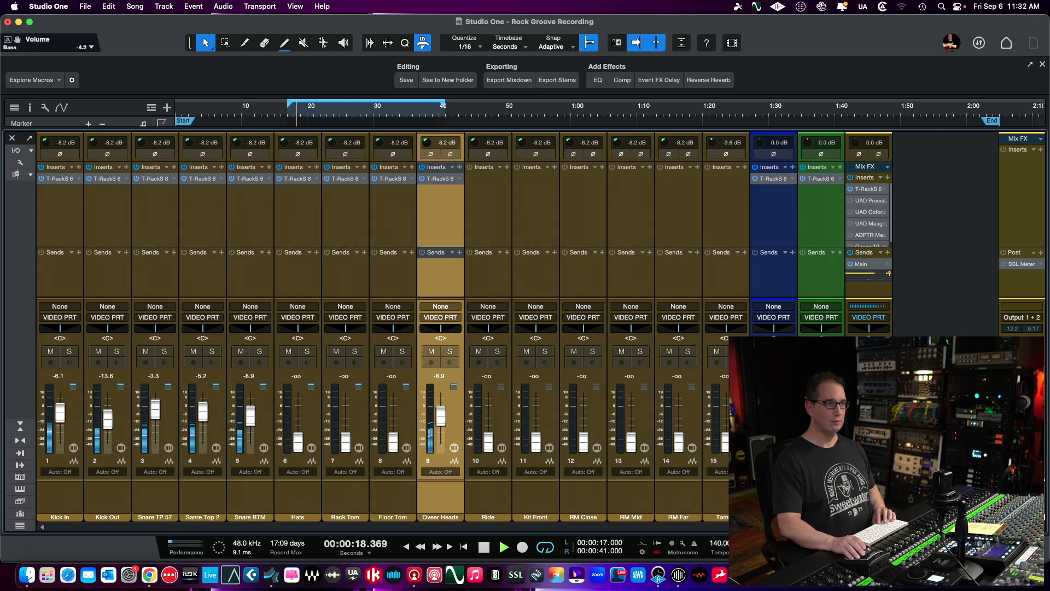
Step: Save the song, and stop and restart playback of the looped section
key(super+s)
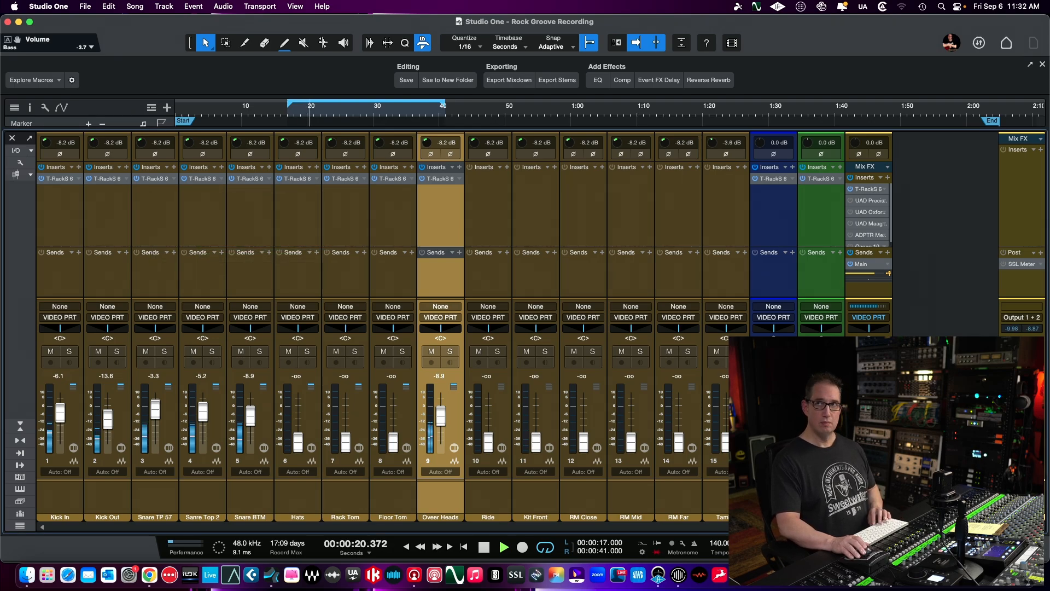
key(space)
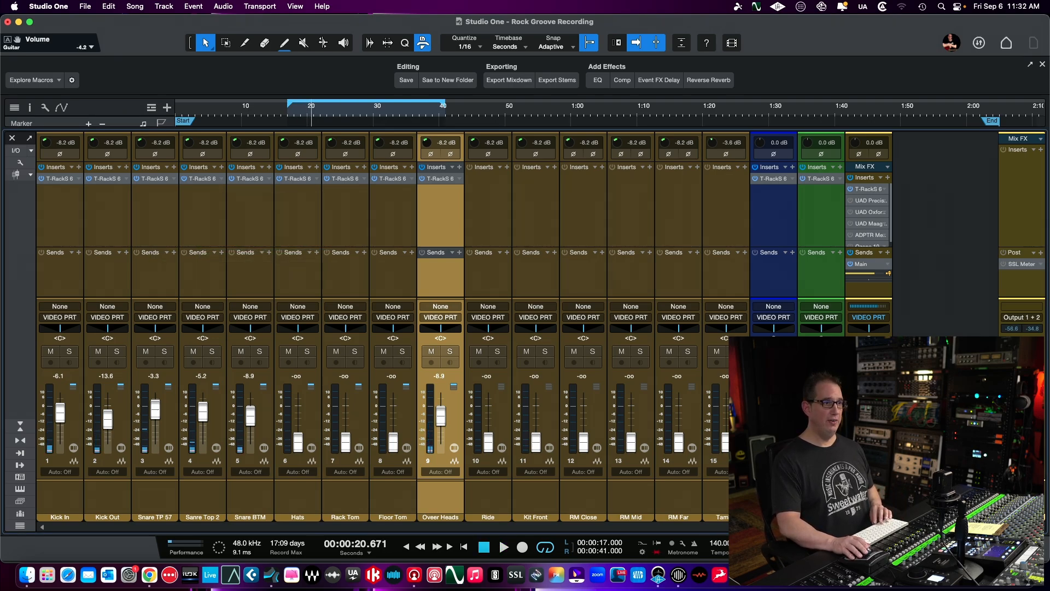
key(space)
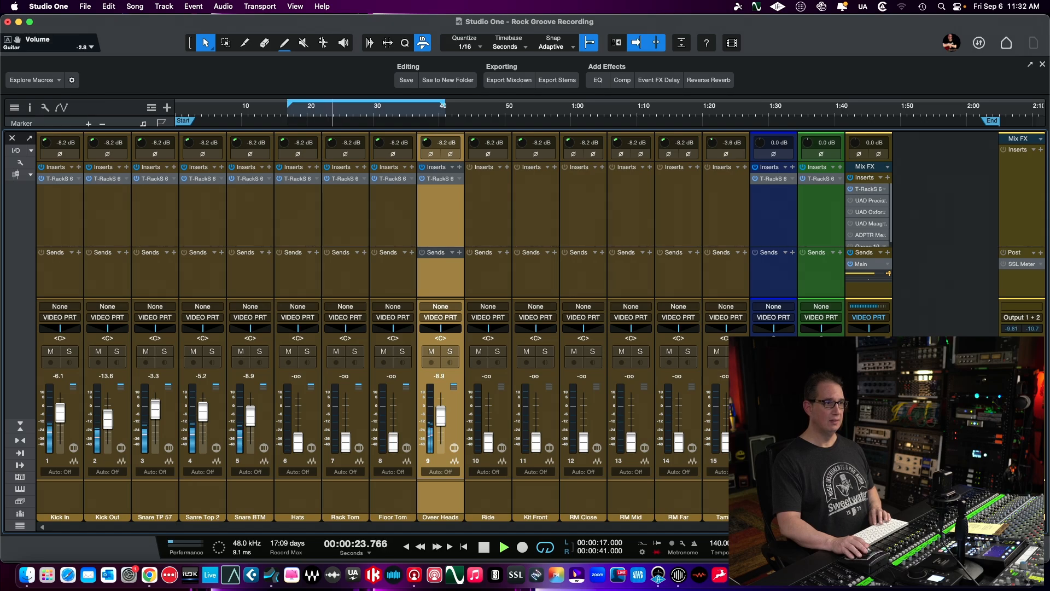
Step: Open the guitar track's T-RackS 6 insert and move its window clear of the bass and guitar channels
click(814, 187)
click(822, 180)
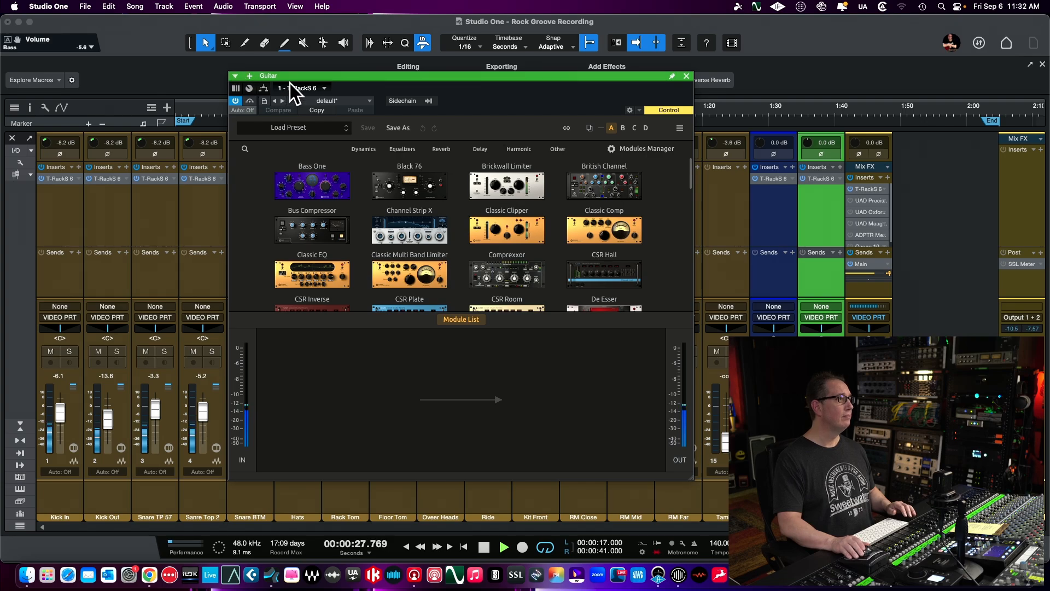
drag(280, 76, 117, 84)
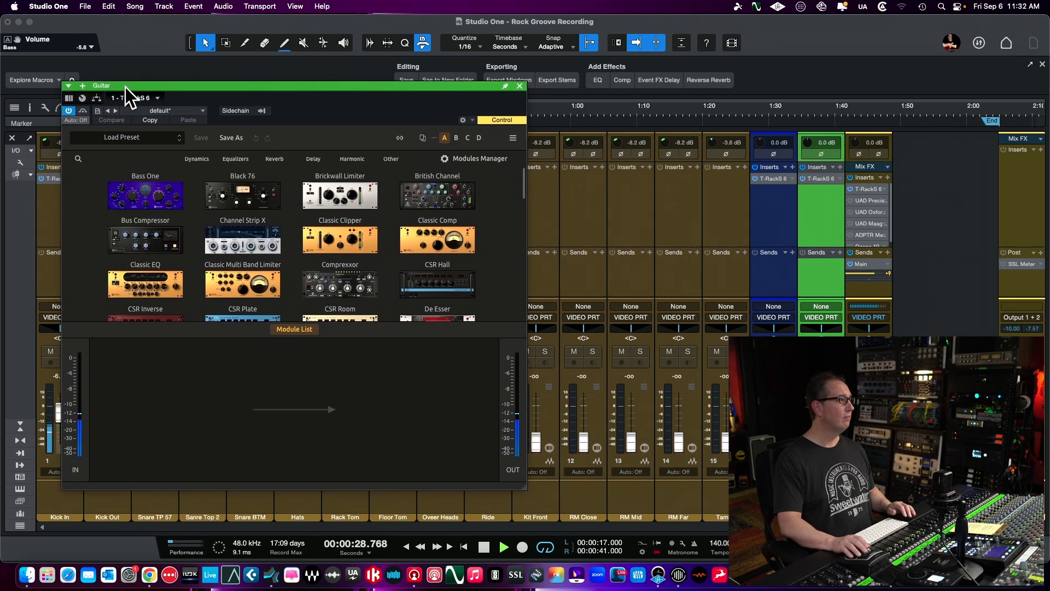
Step: Audition the Electric Gtr 1 and Electric Gtr Neve presets from Mixing > Guitar on the guitar track during playback
click(126, 138)
click(427, 152)
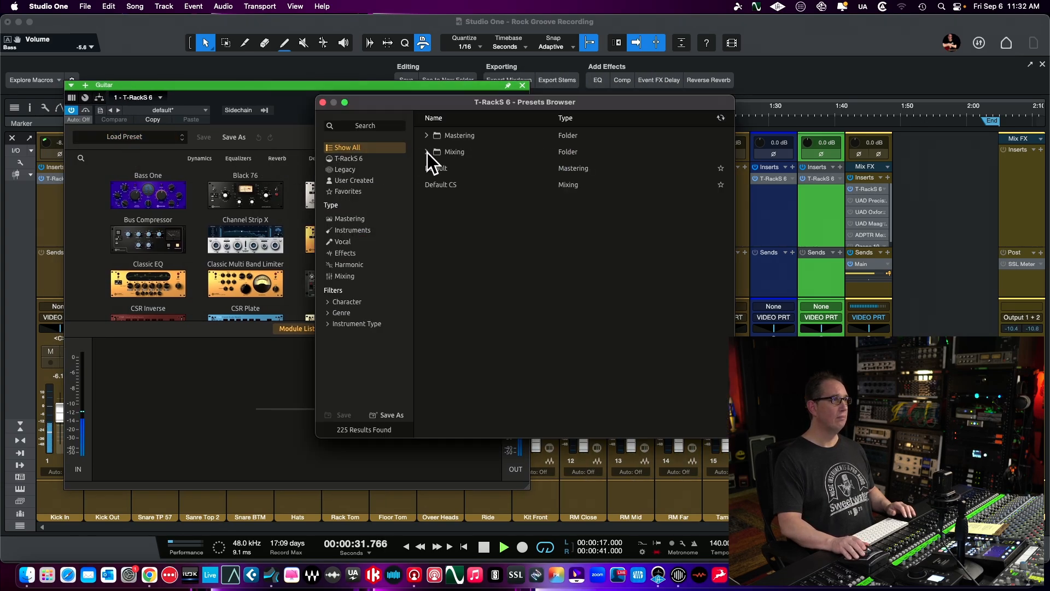
drag(413, 103, 331, 134)
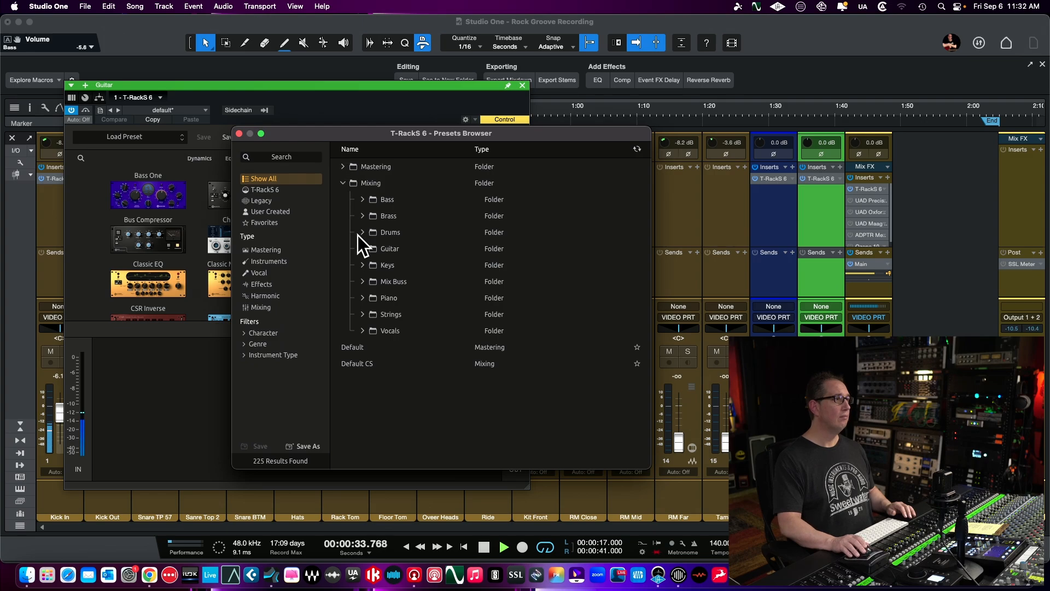
click(363, 249)
scroll(379, 311, down, 2)
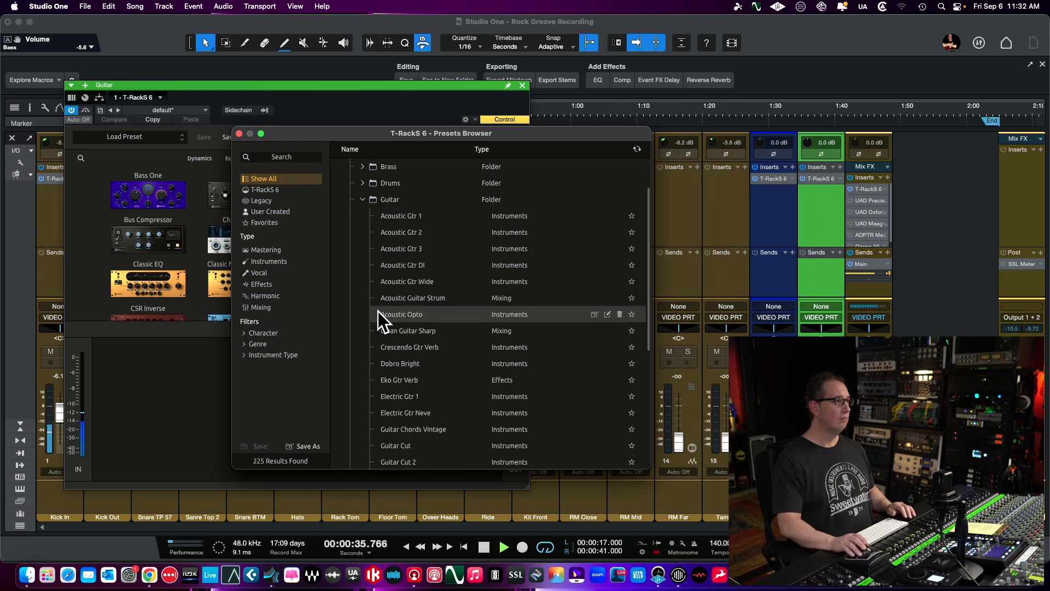
click(383, 393)
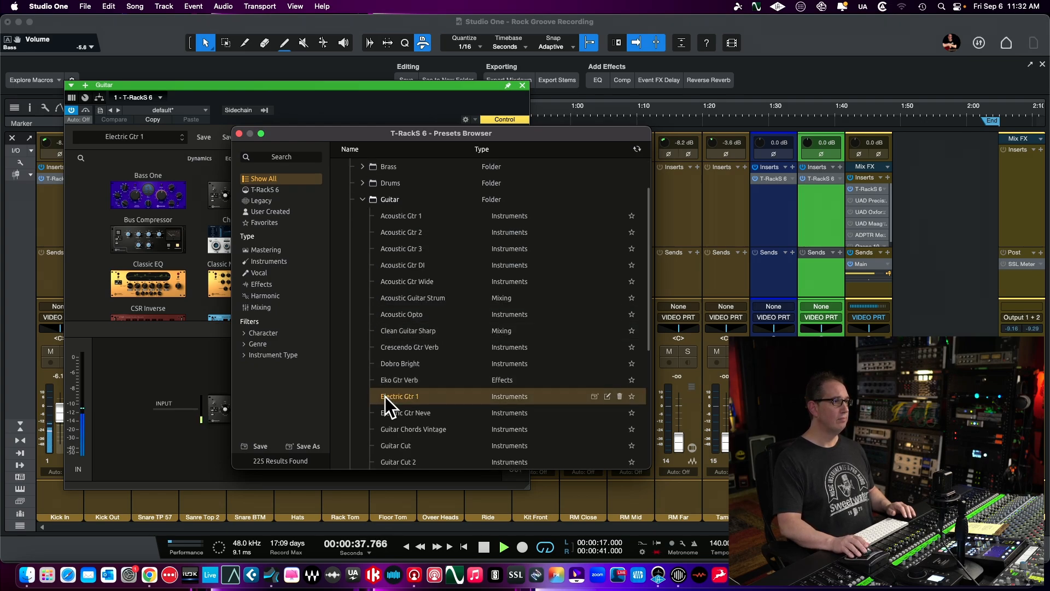
click(390, 411)
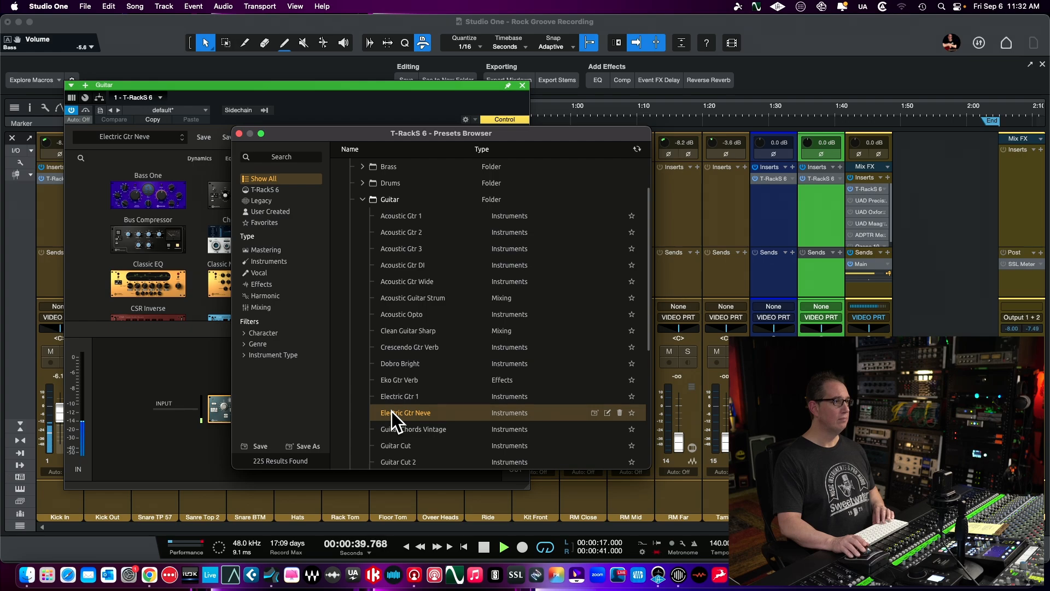
Step: Audition the Guitar Chords Vintage and Guitar Cut presets on the guitar track, reload Electric Gtr Neve and close the presets browser
scroll(395, 428, down, 1)
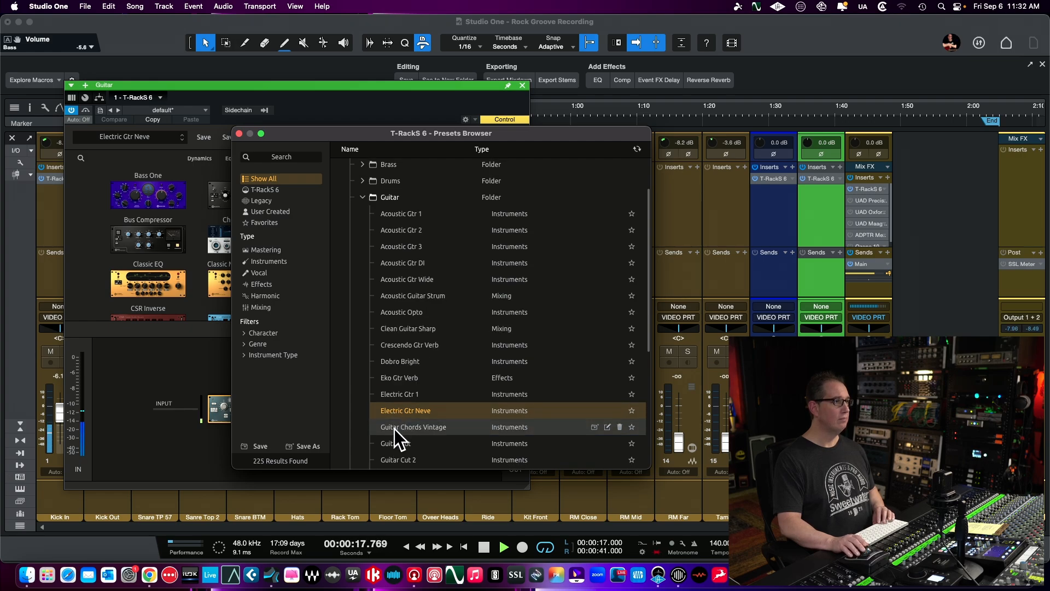
click(395, 429)
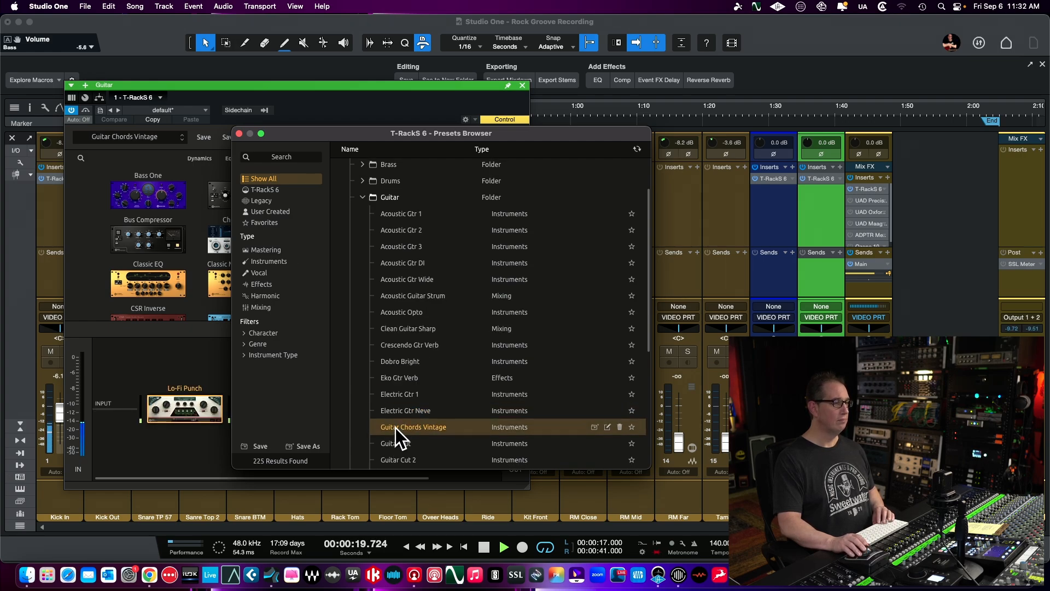
scroll(395, 427, down, 2)
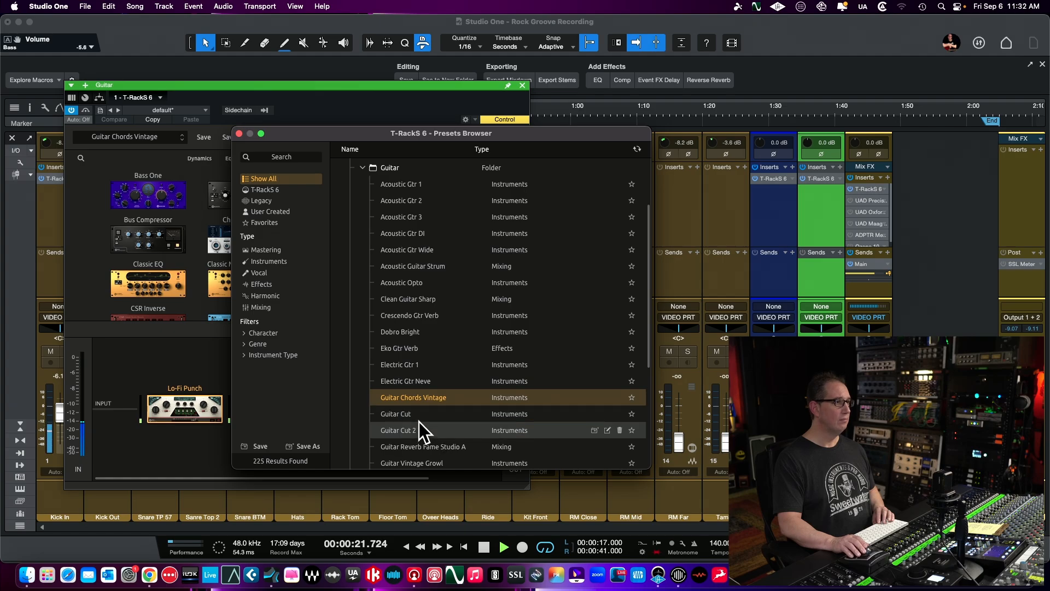
click(412, 383)
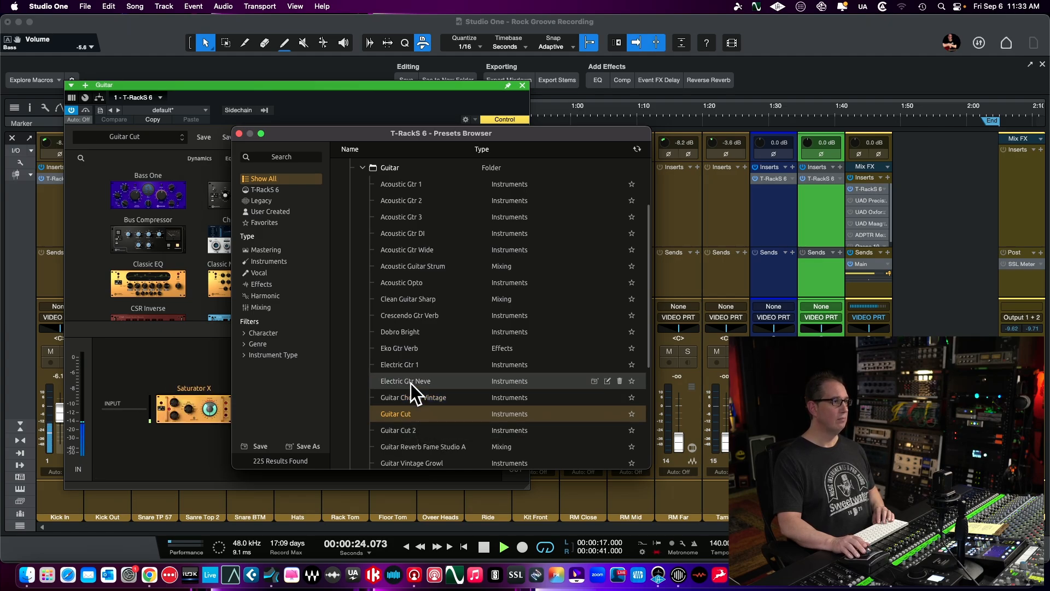
click(239, 134)
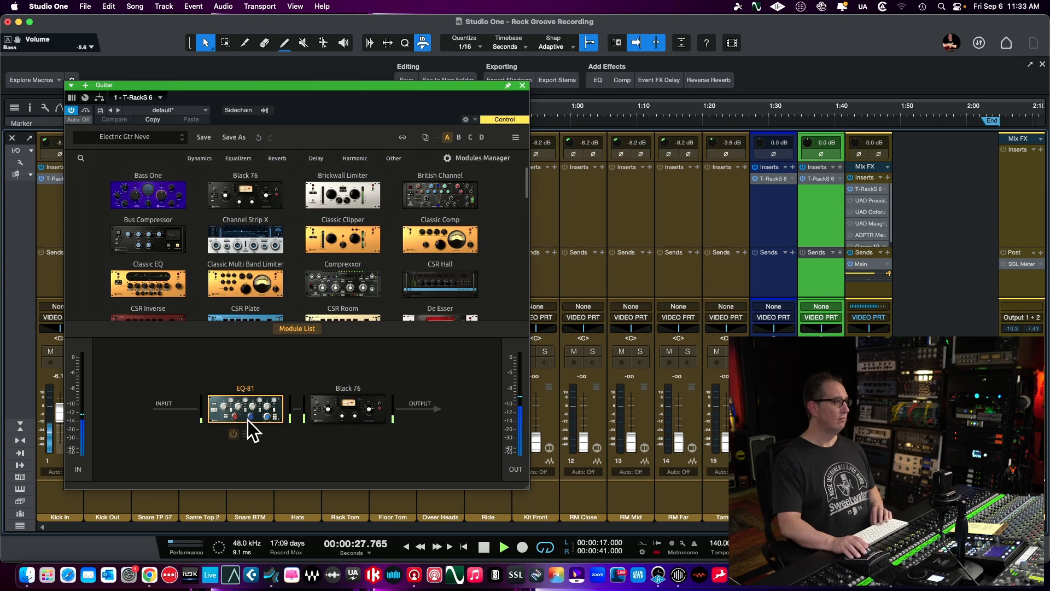
Step: Open the guitar chain's Black 76 module and set its output to about -23.8 dB and input to about -25.3 dB
click(341, 413)
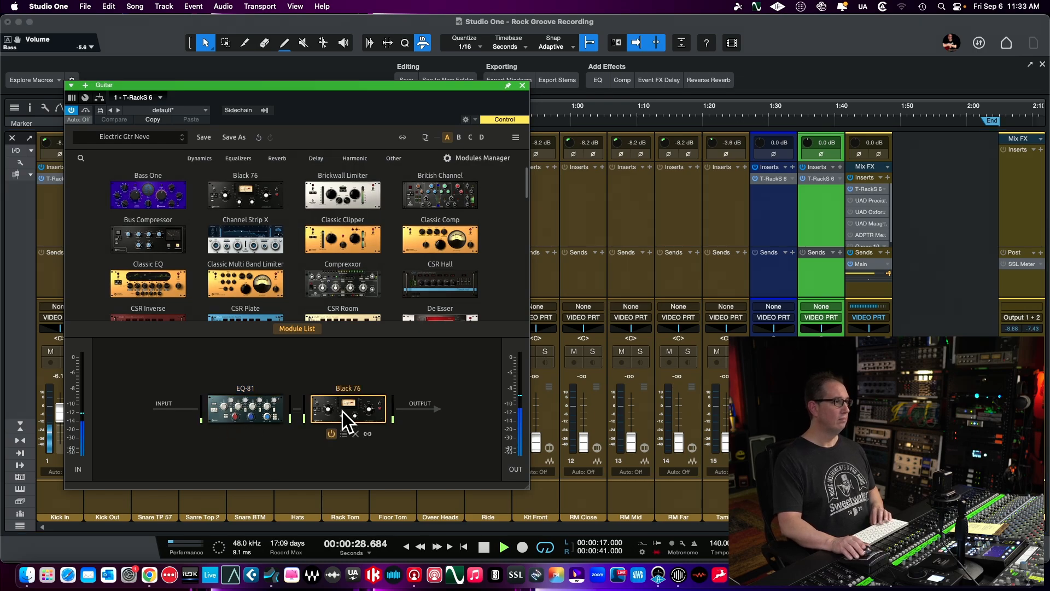
click(287, 328)
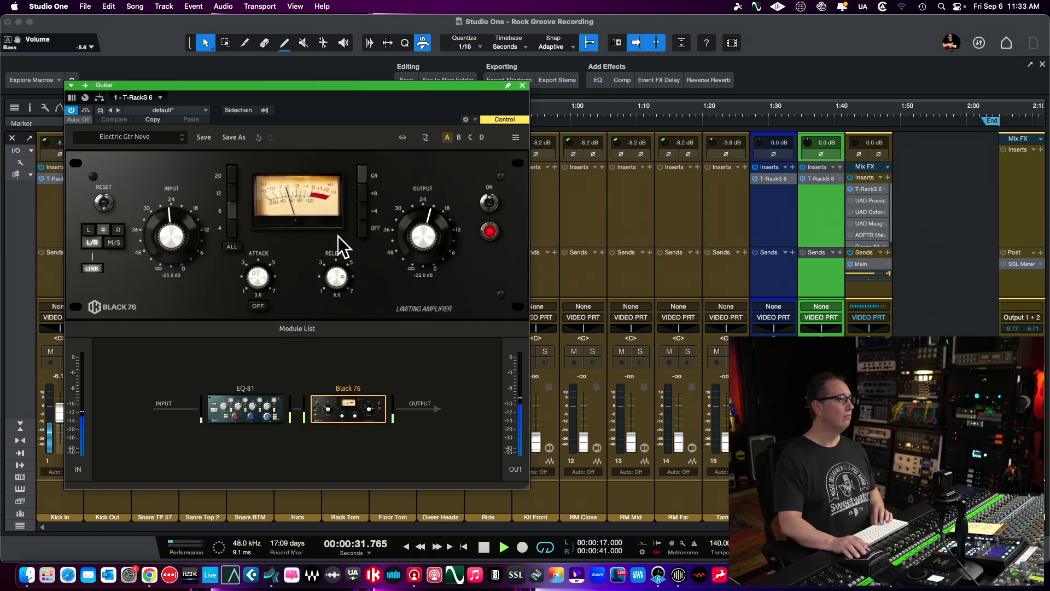
drag(405, 230, 402, 233)
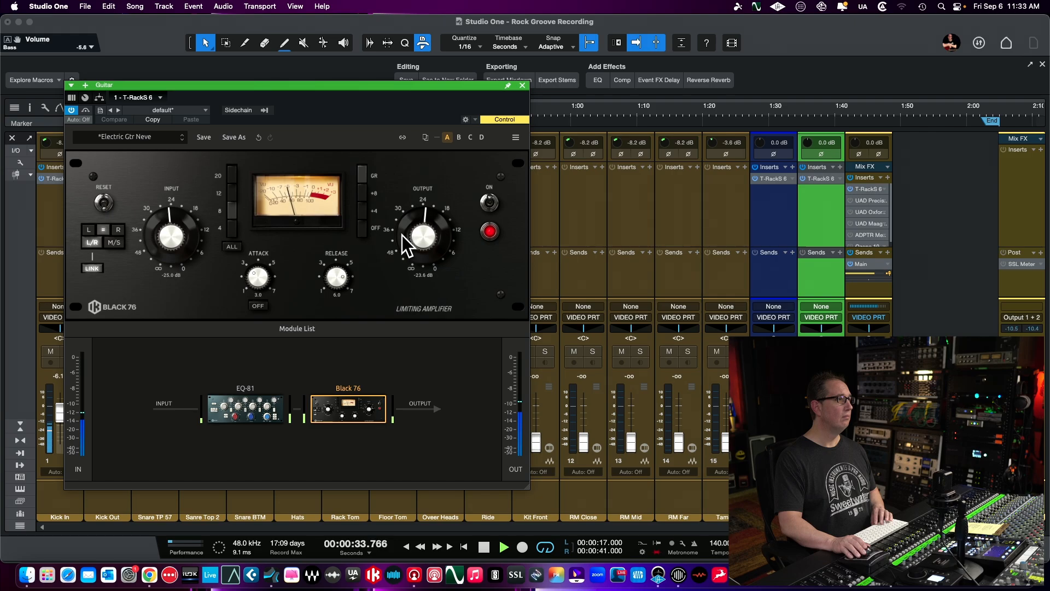
drag(192, 235, 182, 233)
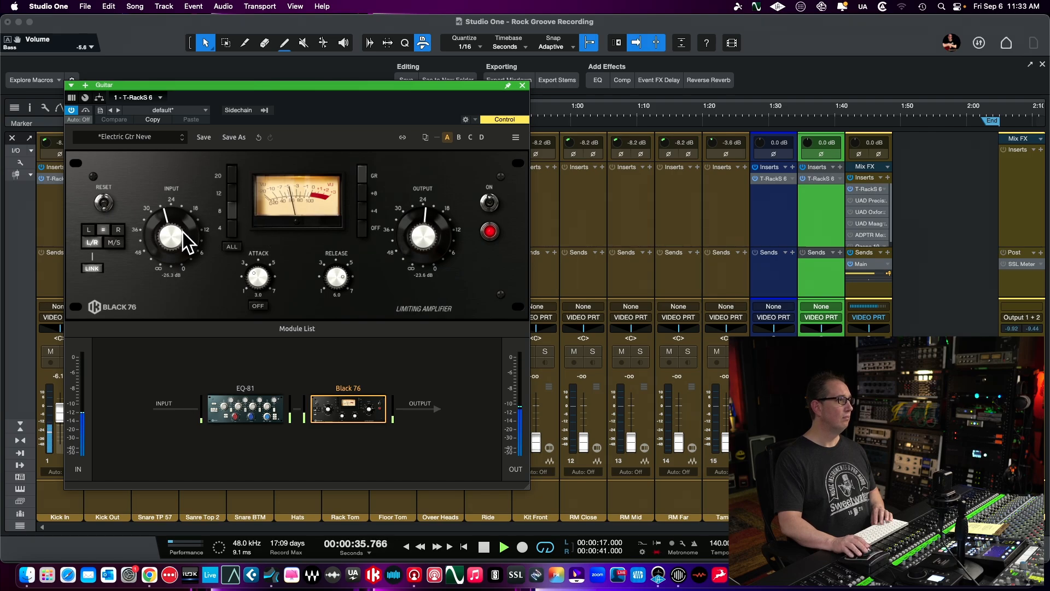
Step: Show the guitar chain's EQ-81 module and compare the sound with it bypassed and re-enabled
click(269, 415)
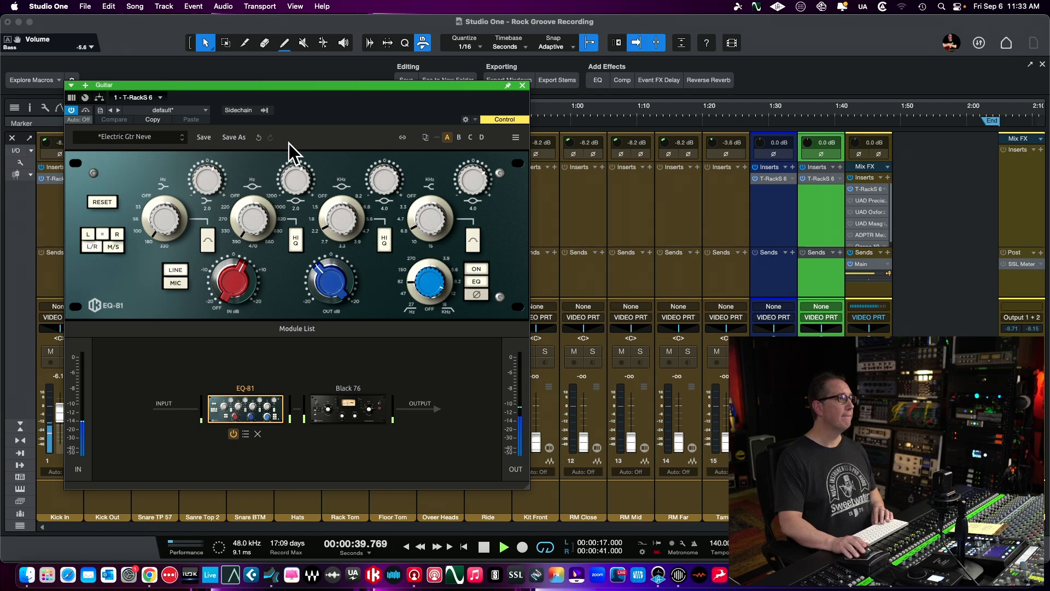
click(476, 269)
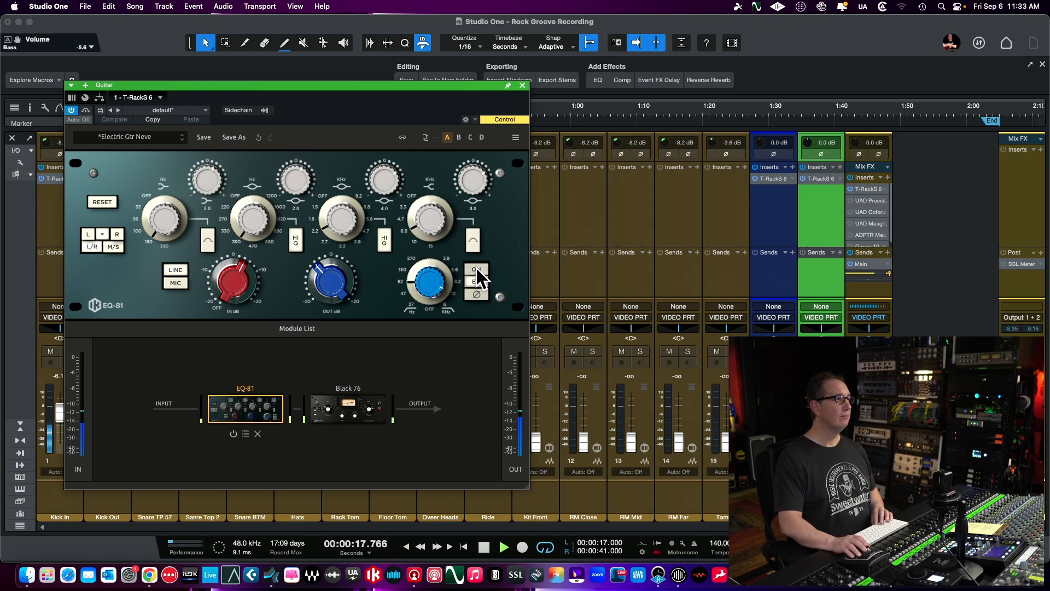
click(477, 269)
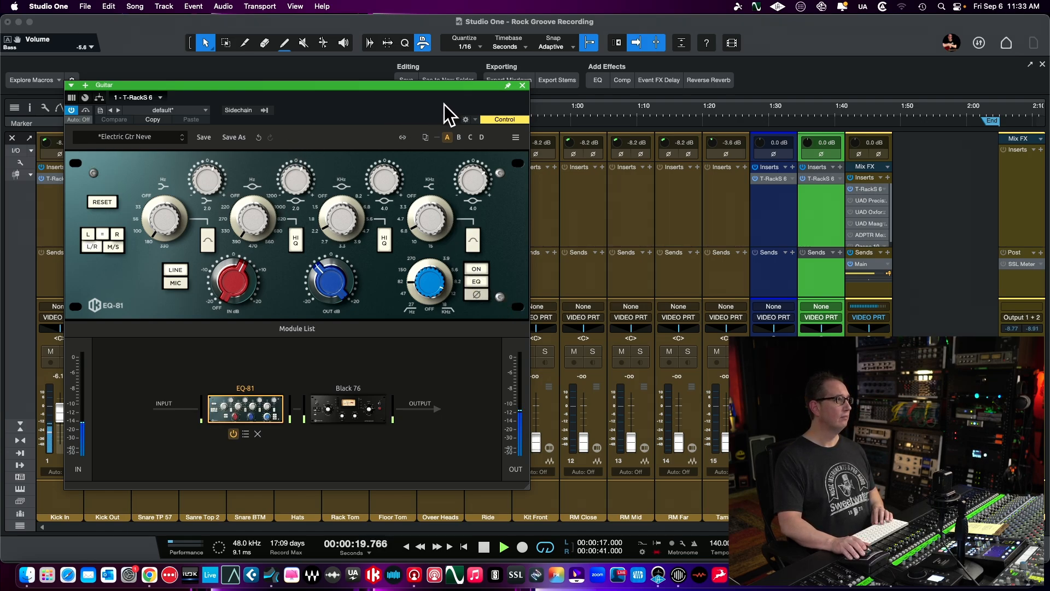
Step: Close the guitar's T-RackS 6 window and set the Guitar fader to -4.2 dB while playing the looped section
key(space)
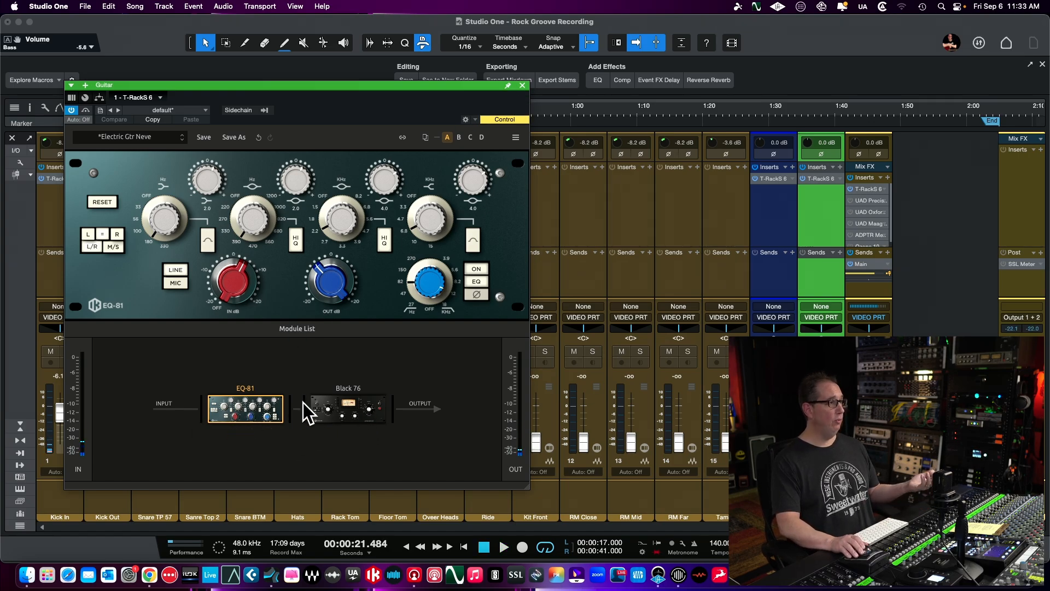
click(523, 86)
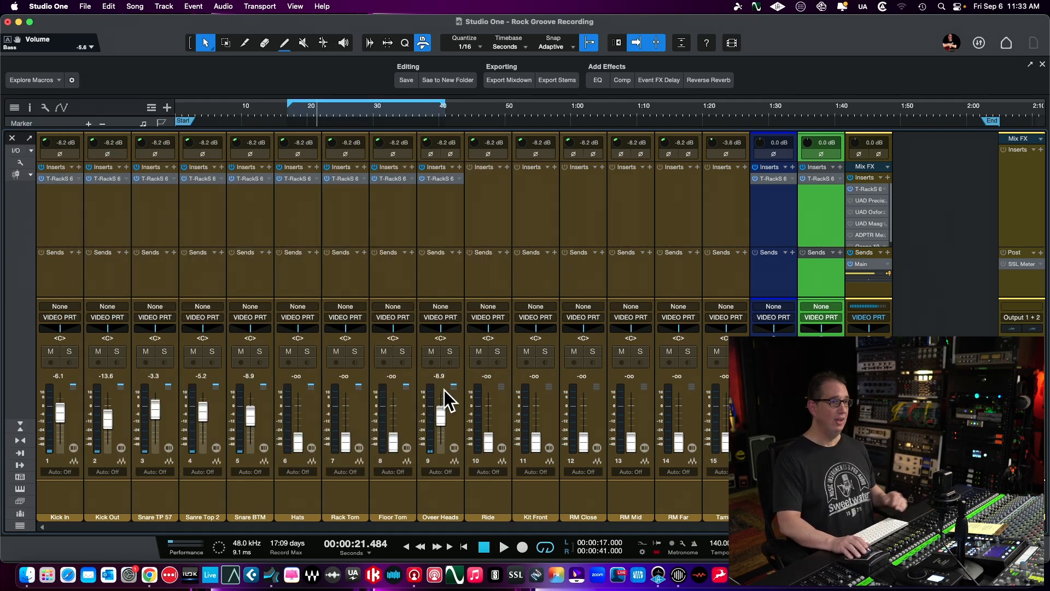
key(space)
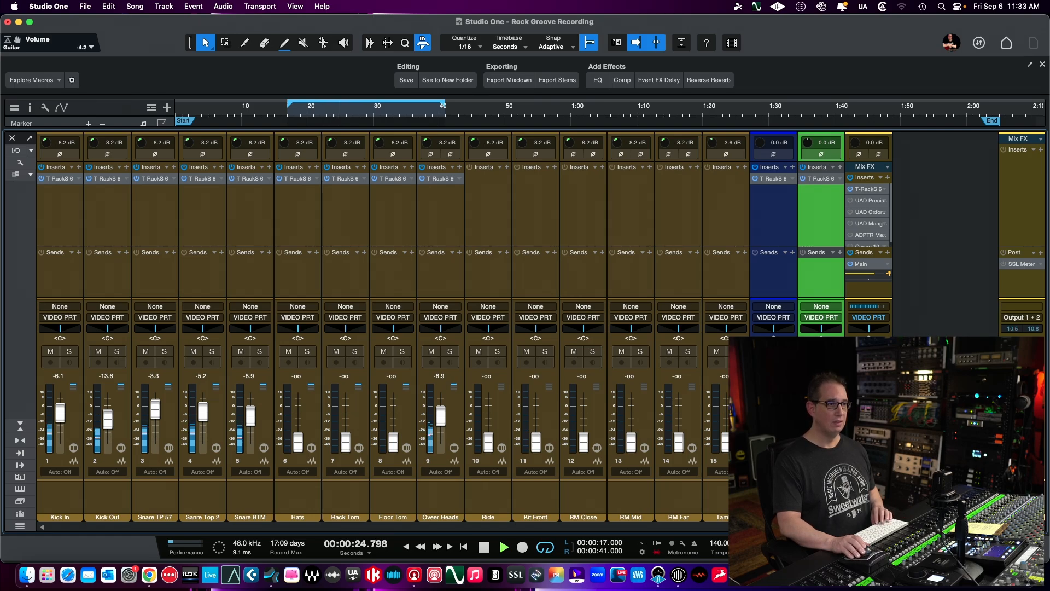
key(space)
Step: Open the VIDEO PRT bus's T-RackS 6 insert and expand the Mixing > Mix Buss folder in its presets browser
double_click(865, 188)
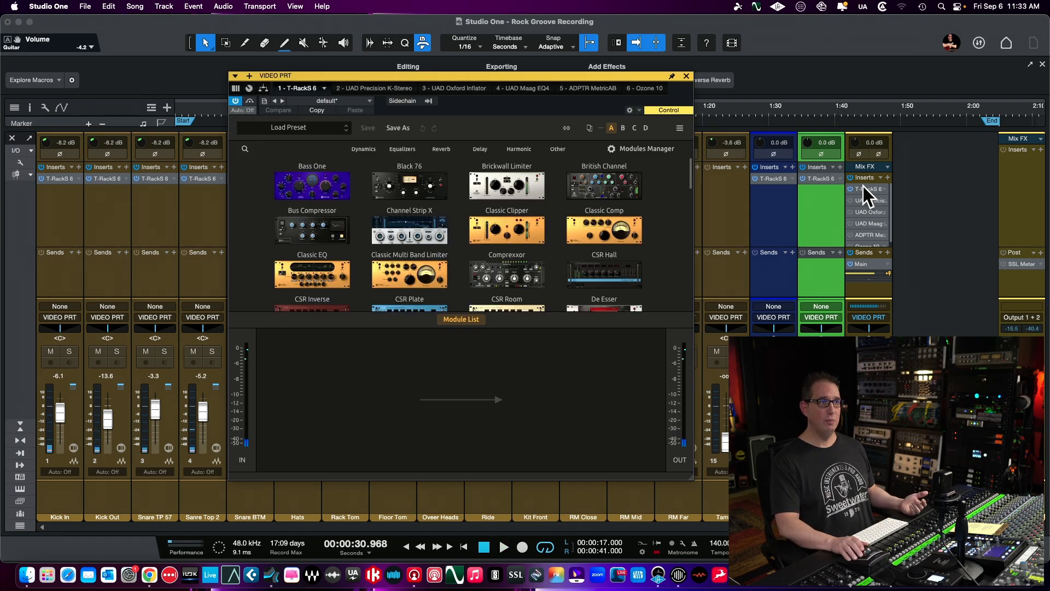
drag(523, 77, 399, 107)
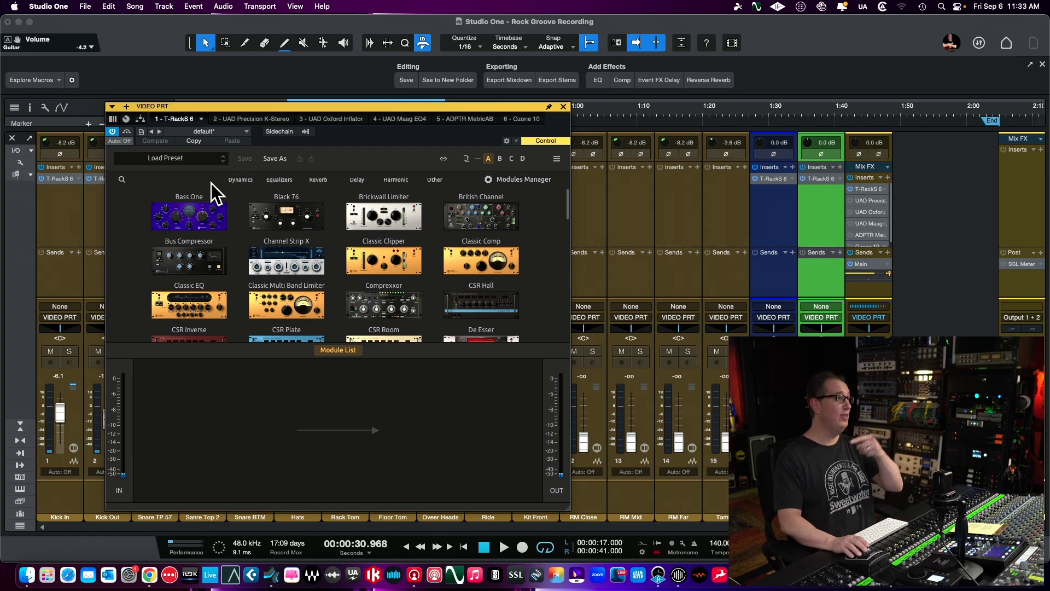
click(146, 159)
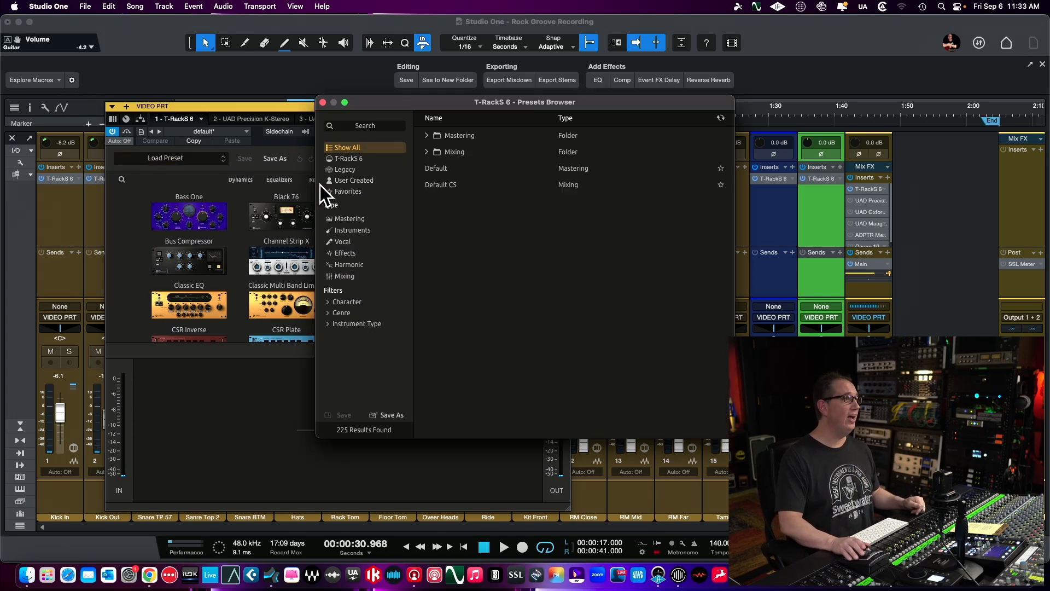
click(426, 152)
drag(421, 101, 340, 130)
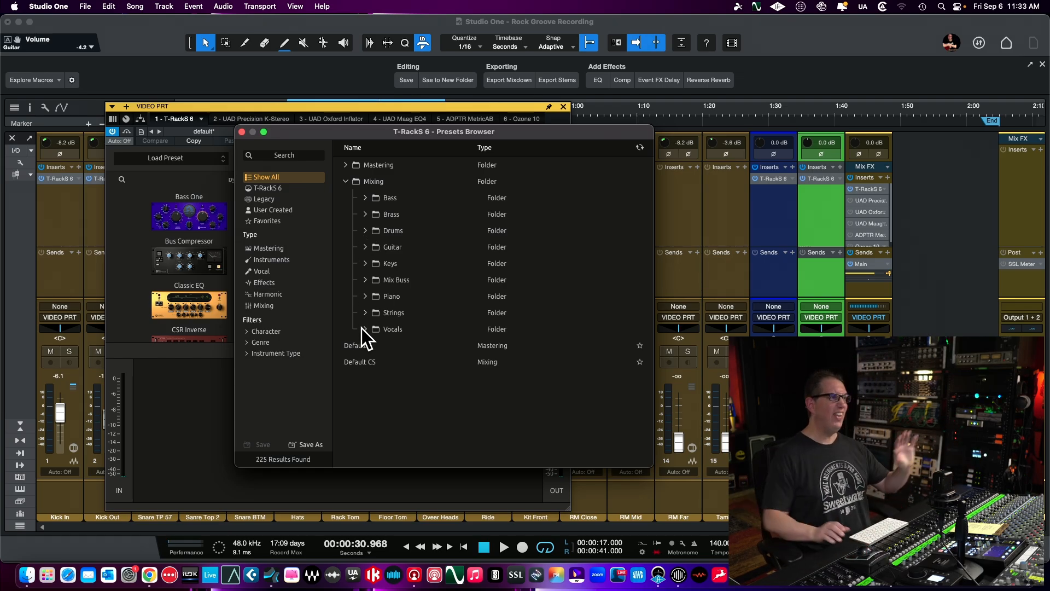
click(366, 279)
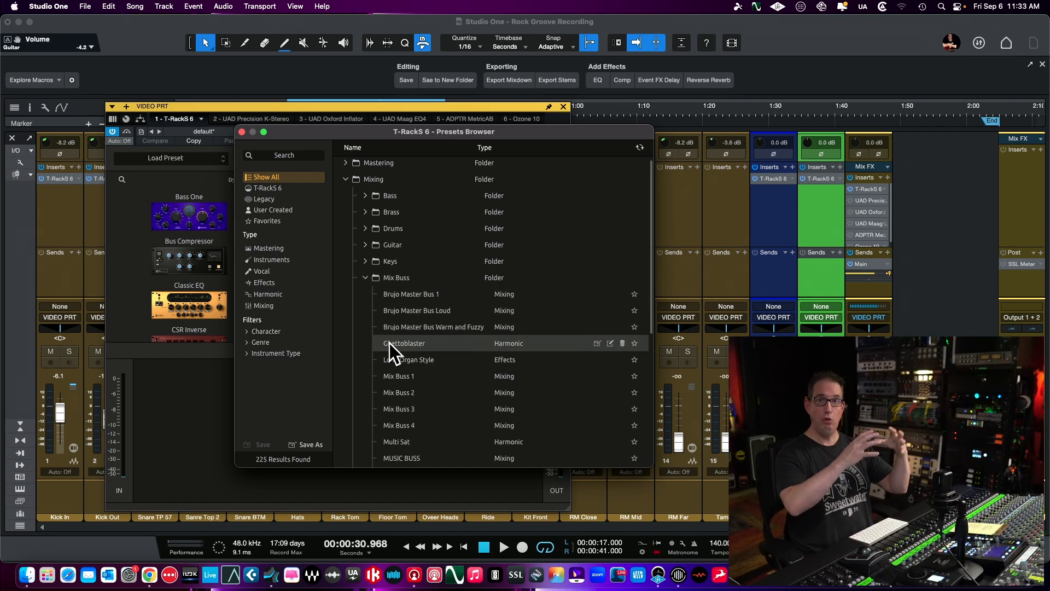
Step: Audition the Mix Buss 1 preset on the VIDEO PRT bus during playback, load Mix Buss 2 and close the presets browser
click(399, 369)
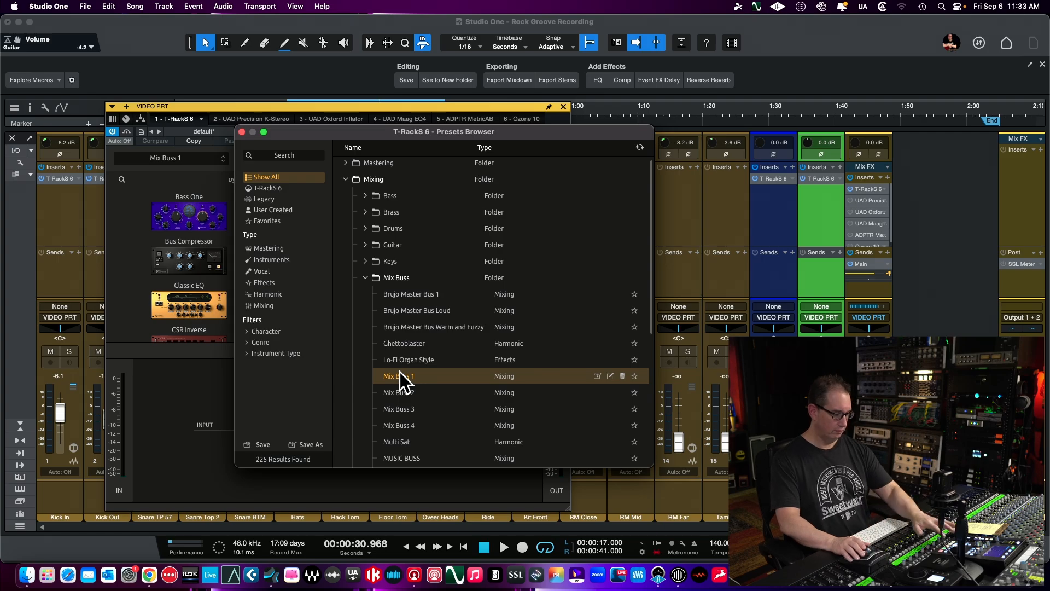
key(space)
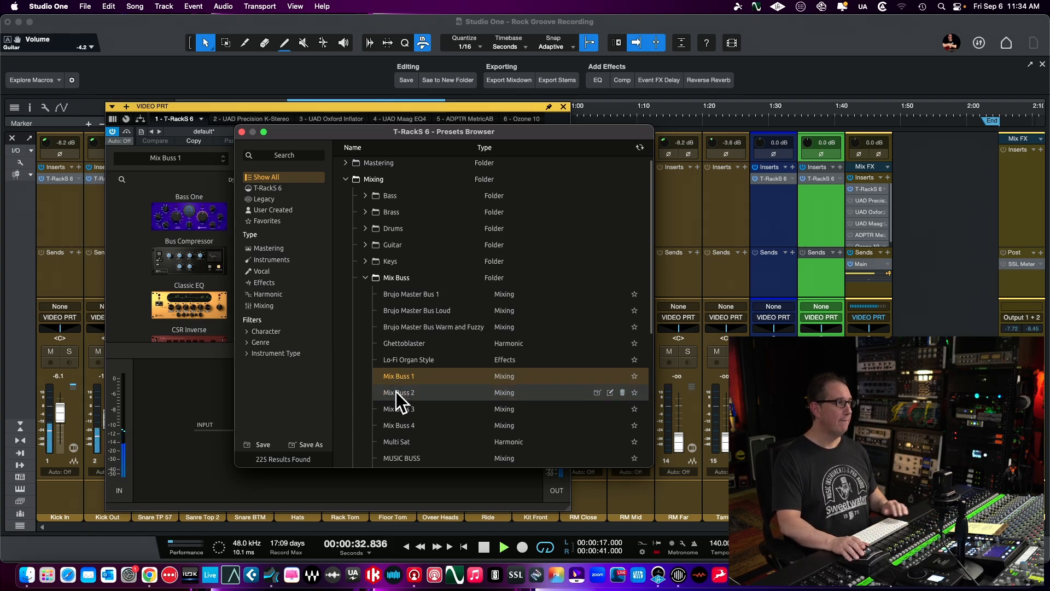
click(396, 391)
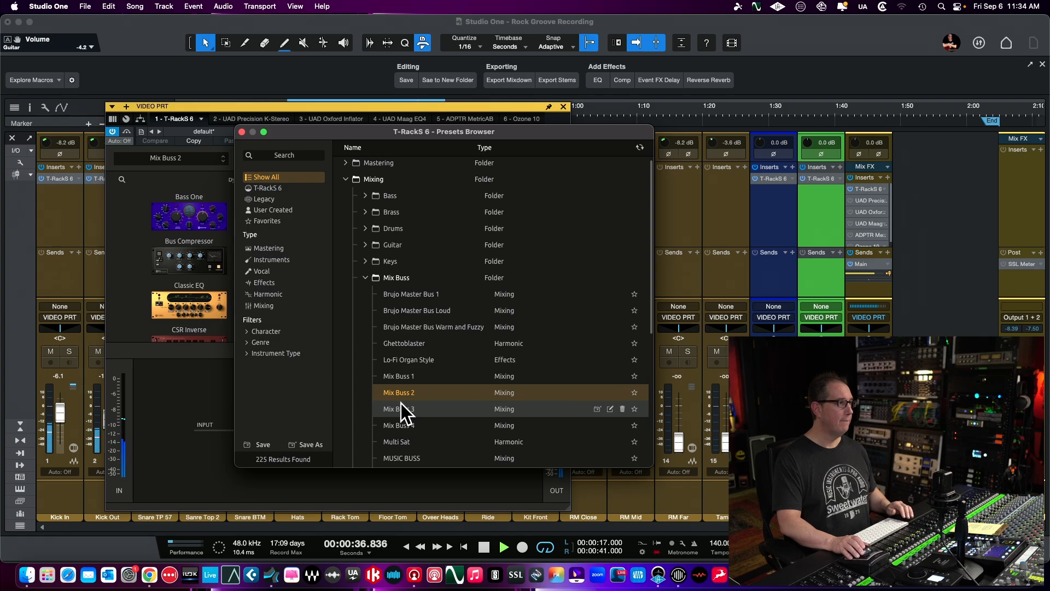
click(242, 132)
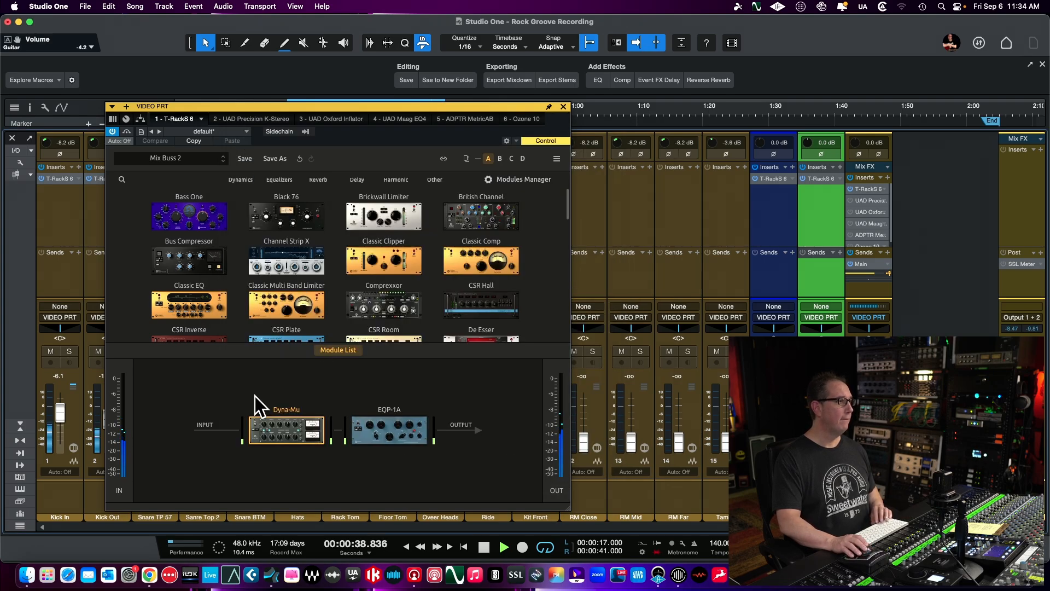
Step: Show the mix bus's Dyna-Mu compressor, lower its threshold and adjust its attack
click(270, 427)
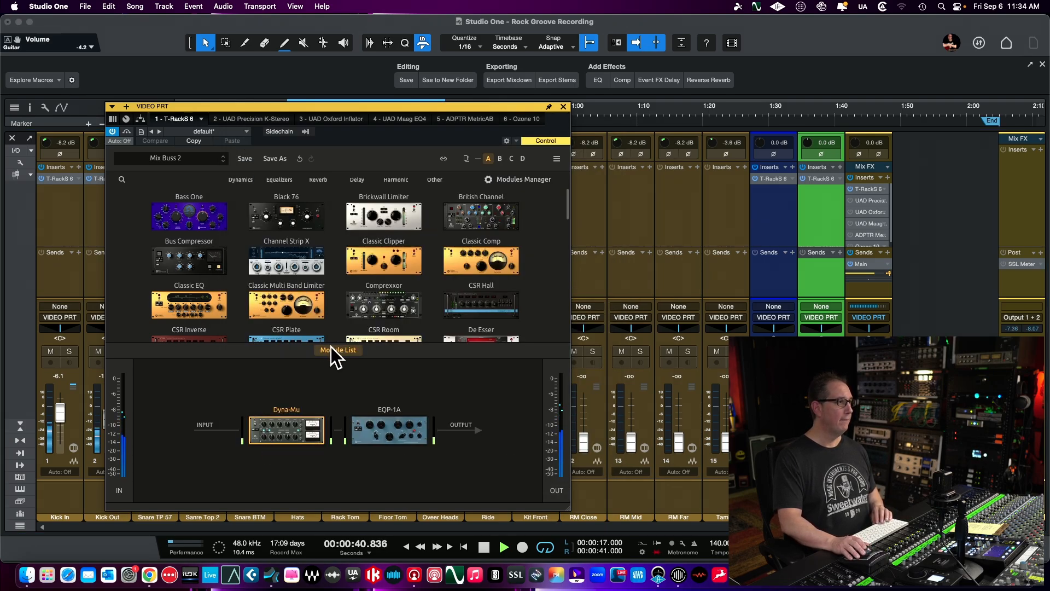
click(330, 347)
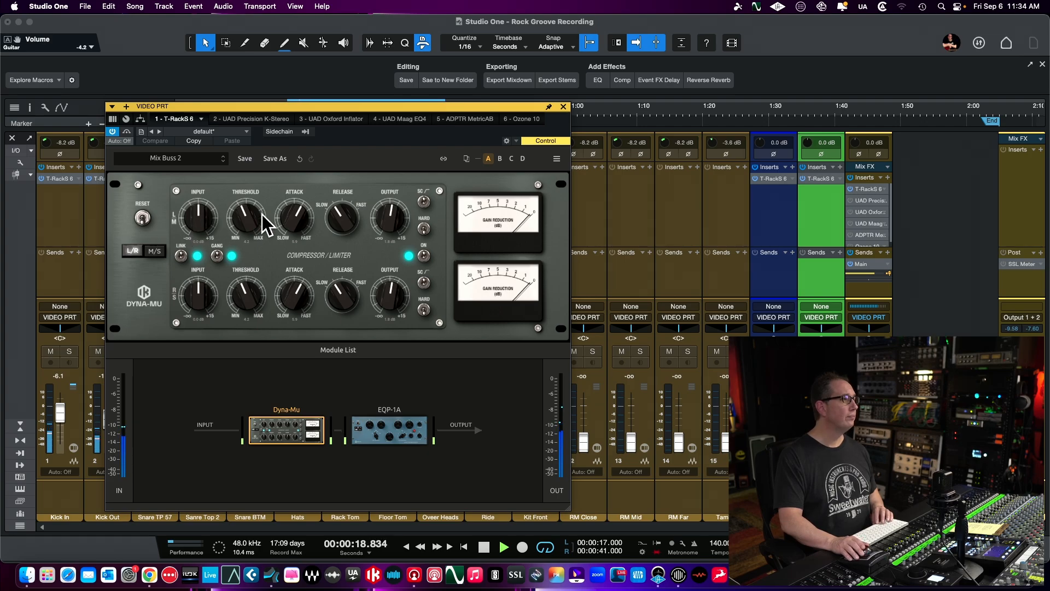
drag(247, 218, 237, 261)
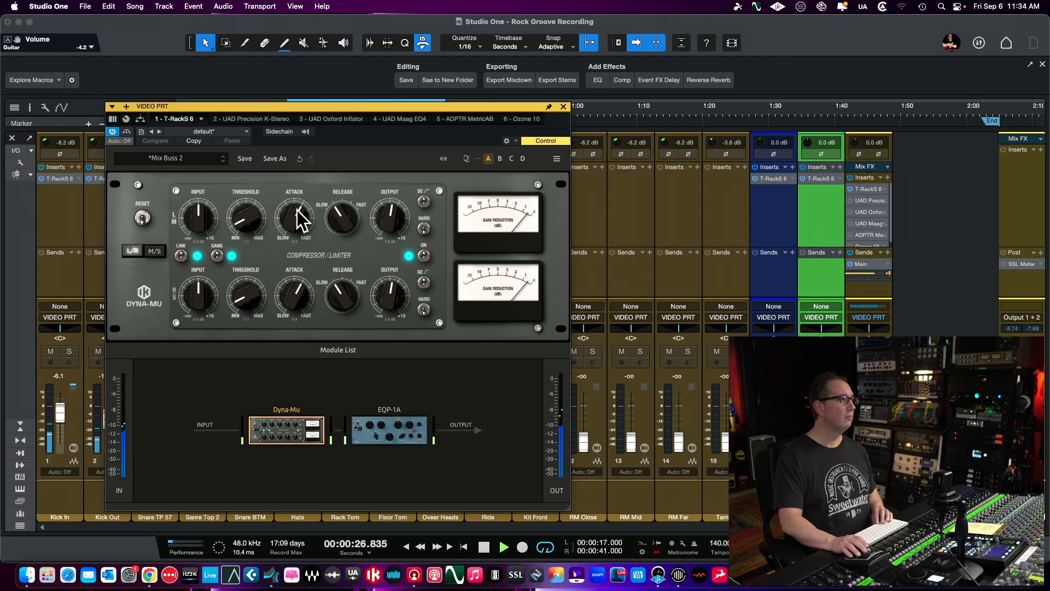
drag(296, 214, 333, 185)
Step: On the mix bus's EQP-1A, set low boost to 2.8 at 60 CPS, bandwidth to 5.5 and high boost to 2.7 with the high frequency lowered
click(389, 425)
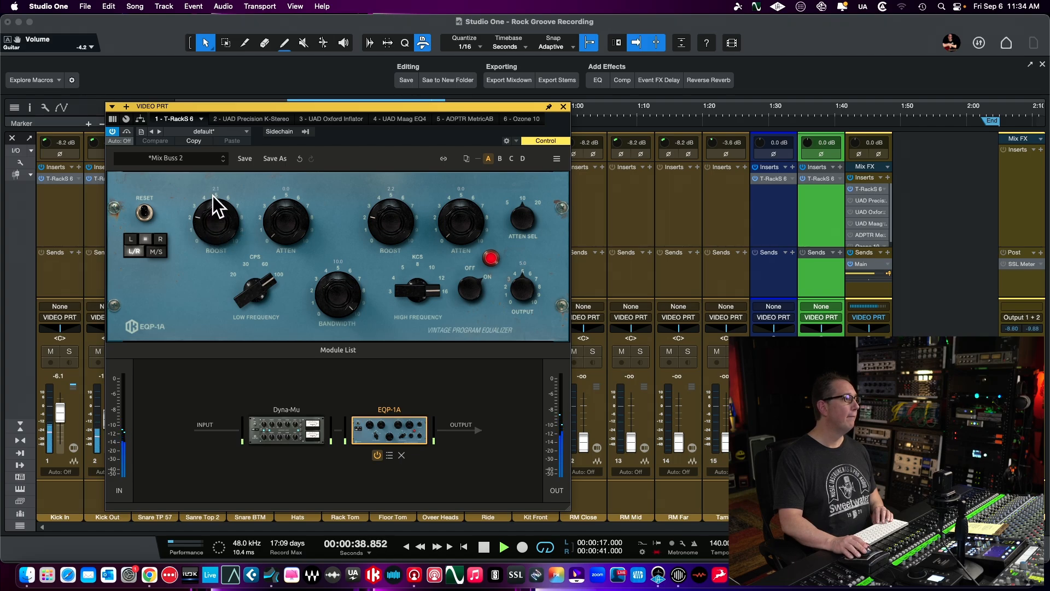
mouse_move(211, 202)
mouse_down()
mouse_move(218, 179)
mouse_move(213, 192)
mouse_up()
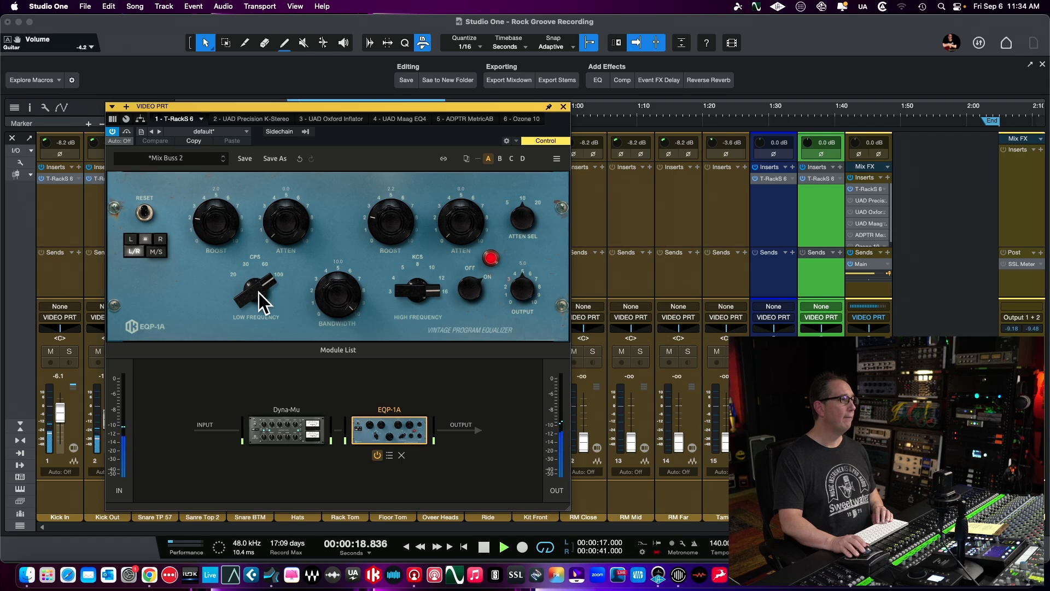
drag(251, 311, 236, 323)
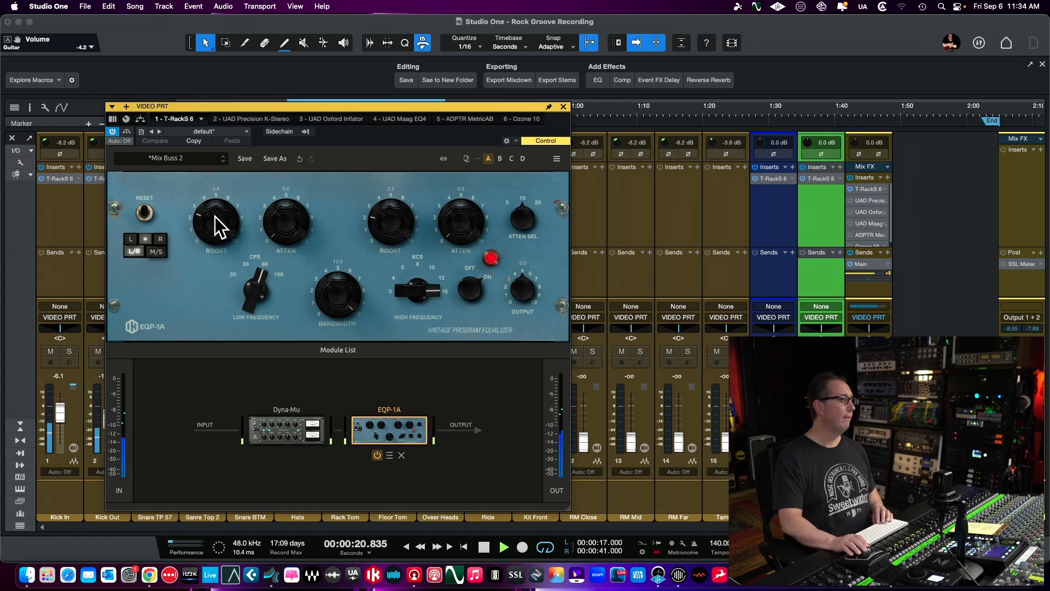
drag(215, 217, 215, 216)
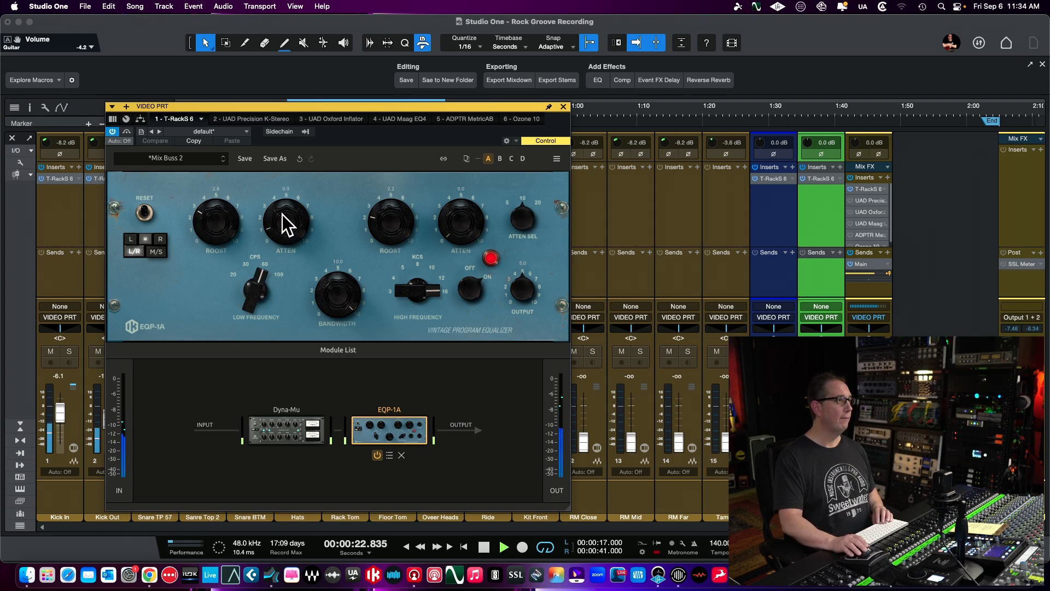
drag(326, 296, 323, 357)
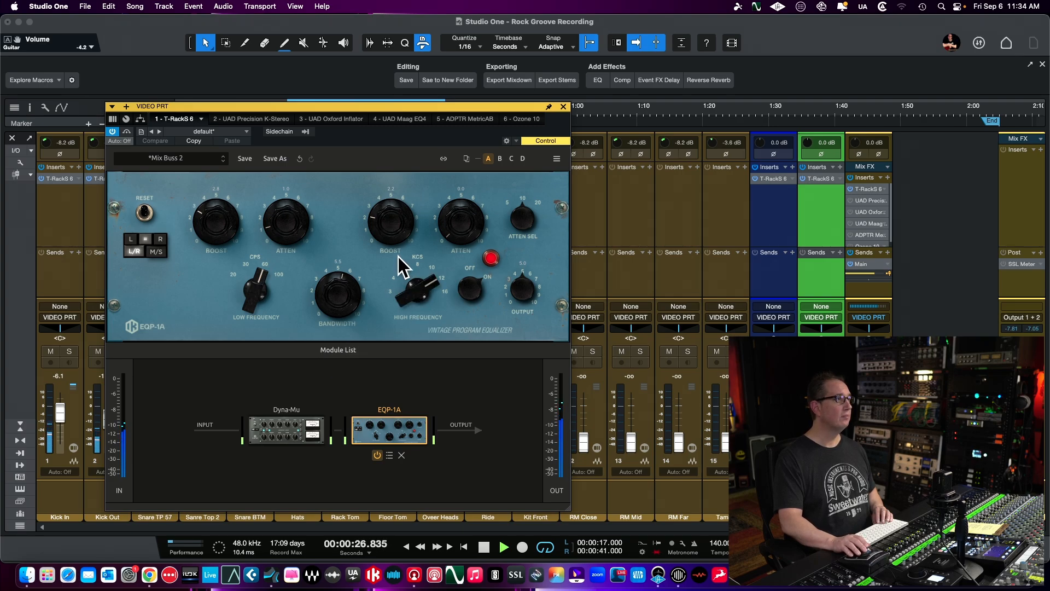
drag(383, 201, 383, 194)
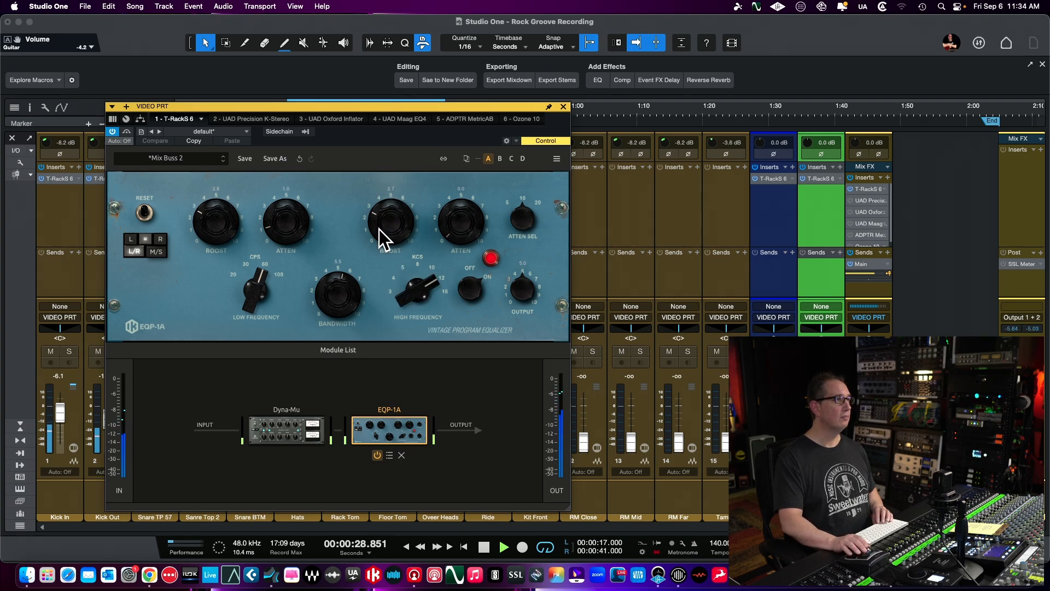
Step: Compare the mix with the EQP-1A switched off and on, and with the whole T-RackS 6 insert bypassed
click(474, 288)
click(475, 287)
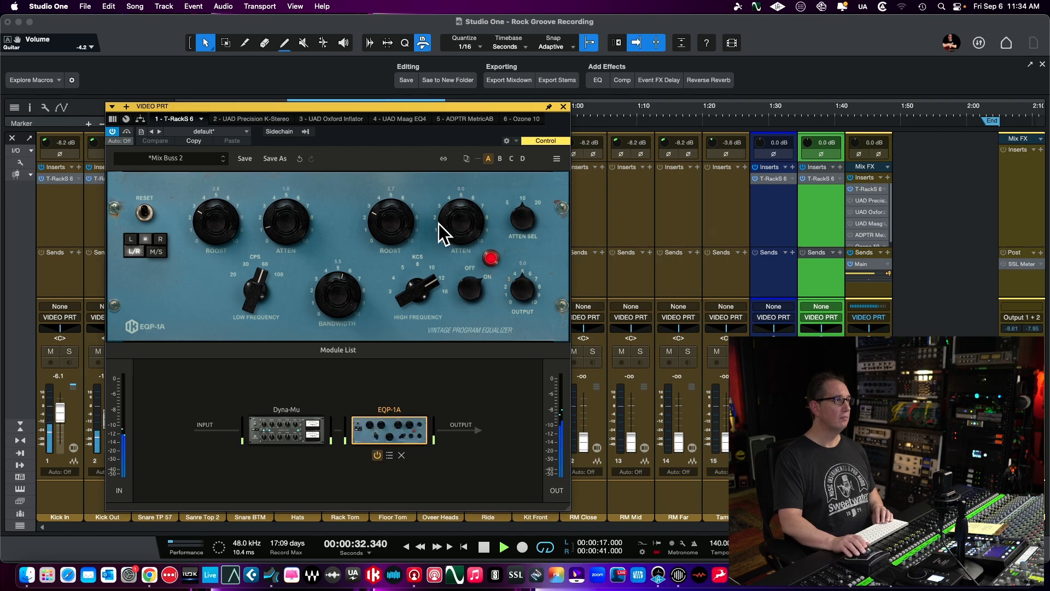
click(123, 132)
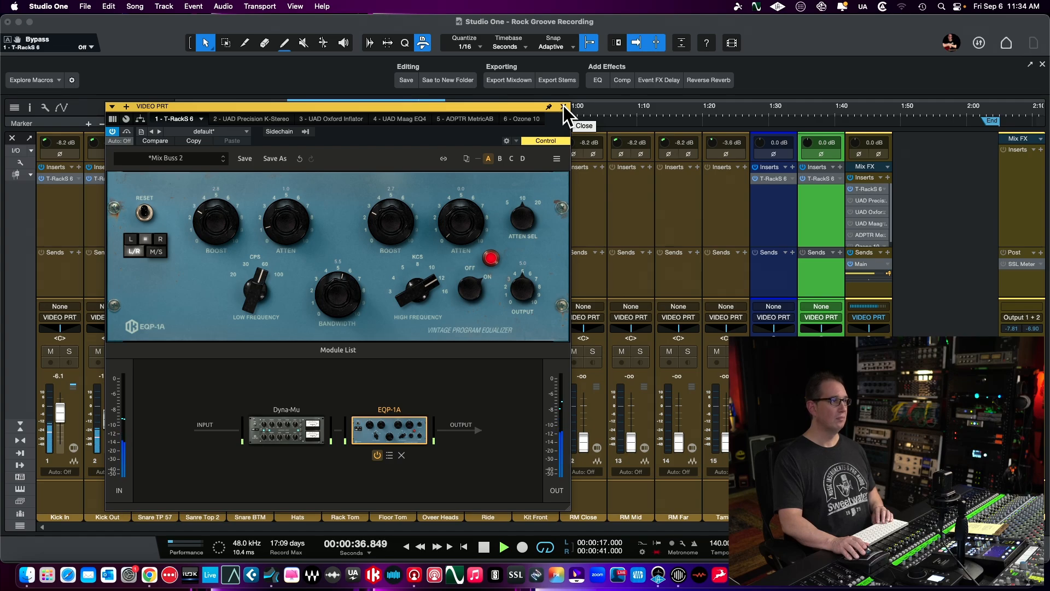
Step: Stop playback, show the mix bus's Dyna-Mu compressor and reposition the T-RackS 6 window higher over the mixer
key(space)
click(285, 431)
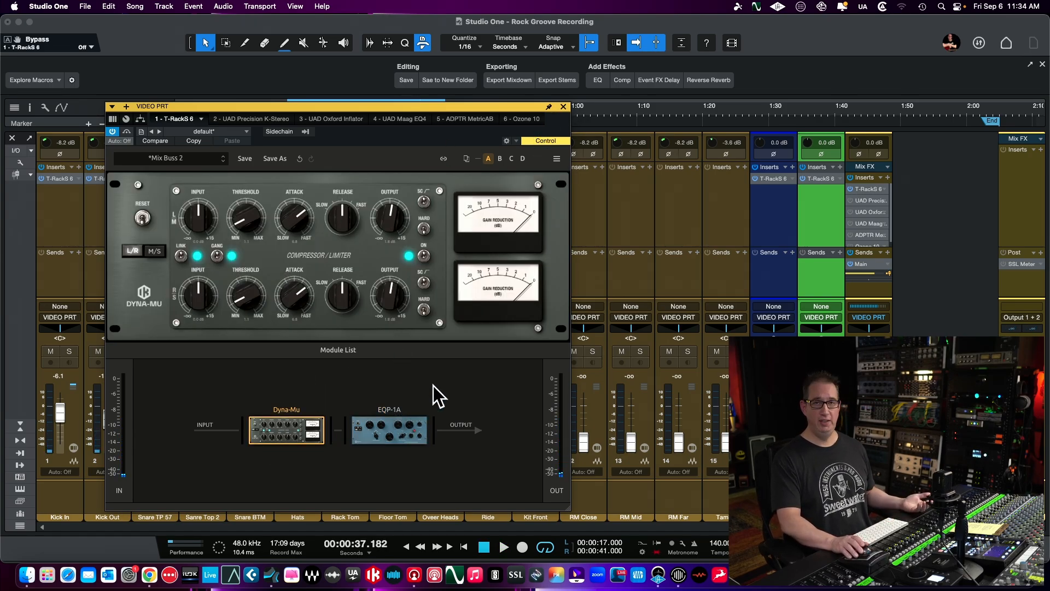
drag(452, 106, 399, 67)
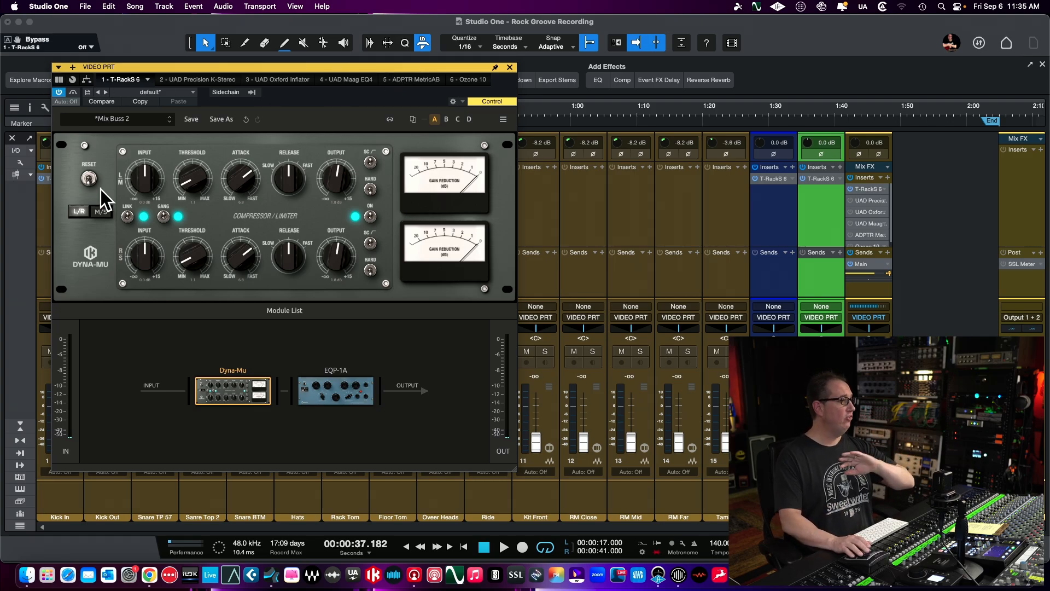
drag(246, 68, 252, 63)
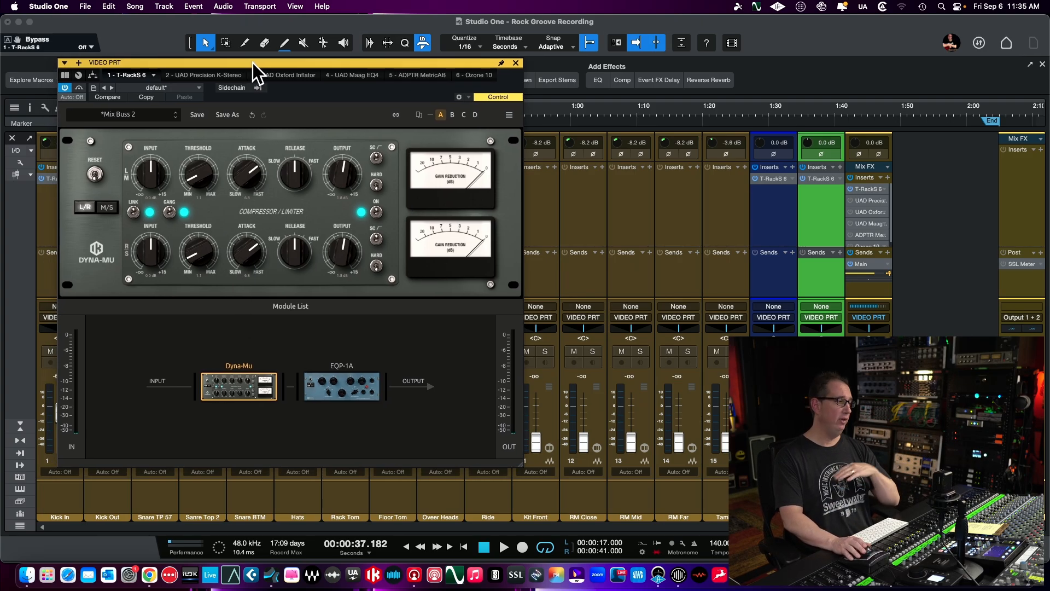
Step: Open the T-RackS 6 module list on the mix bus and browse the available modules
click(280, 310)
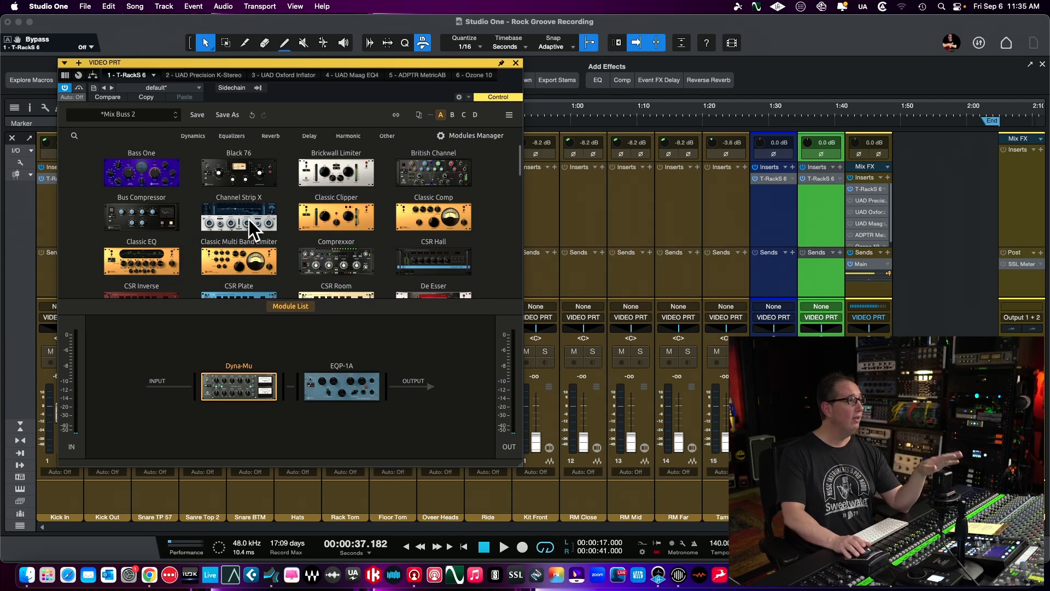
scroll(253, 225, down, 8)
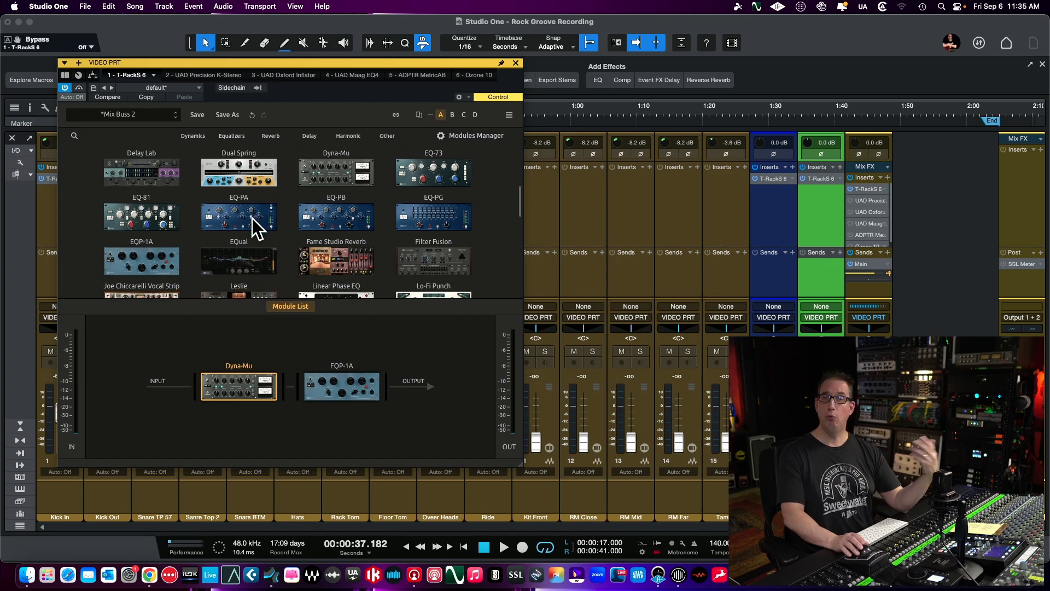
scroll(256, 227, up, 8)
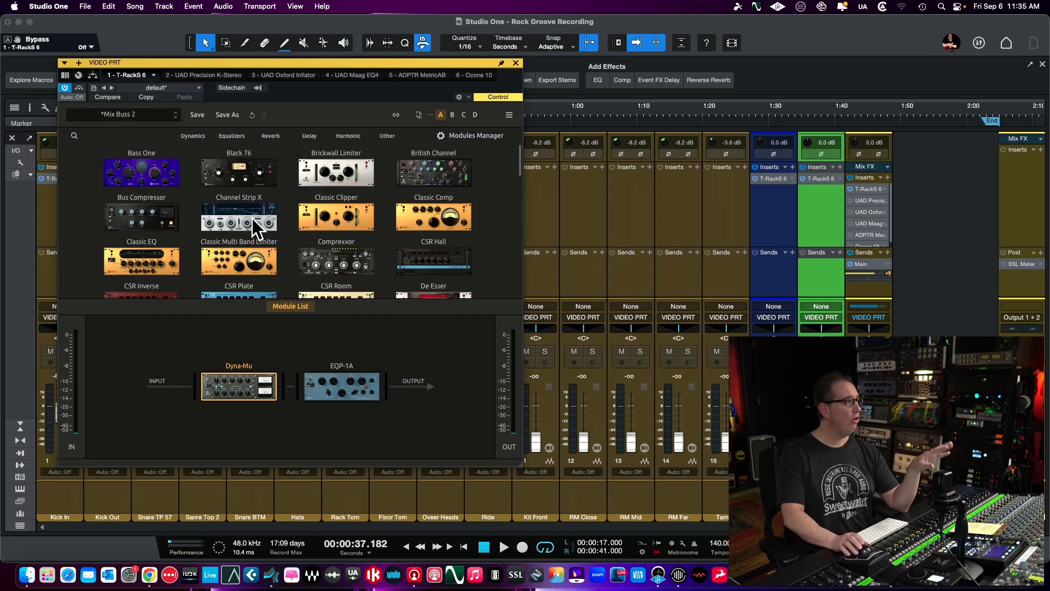